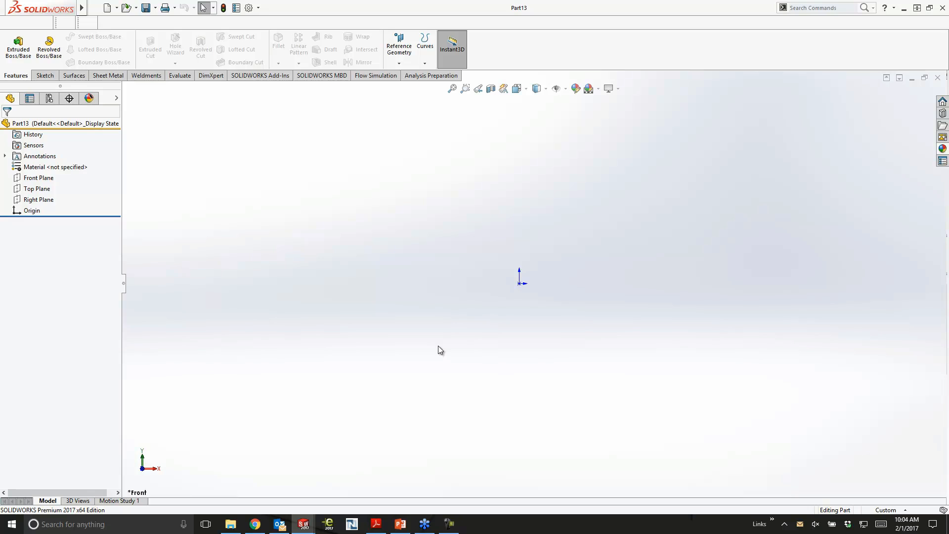
# - Sketch a circle about 3.25 in in diameter on the Front Plane, centred on the origin
pyautogui.click(48, 178)
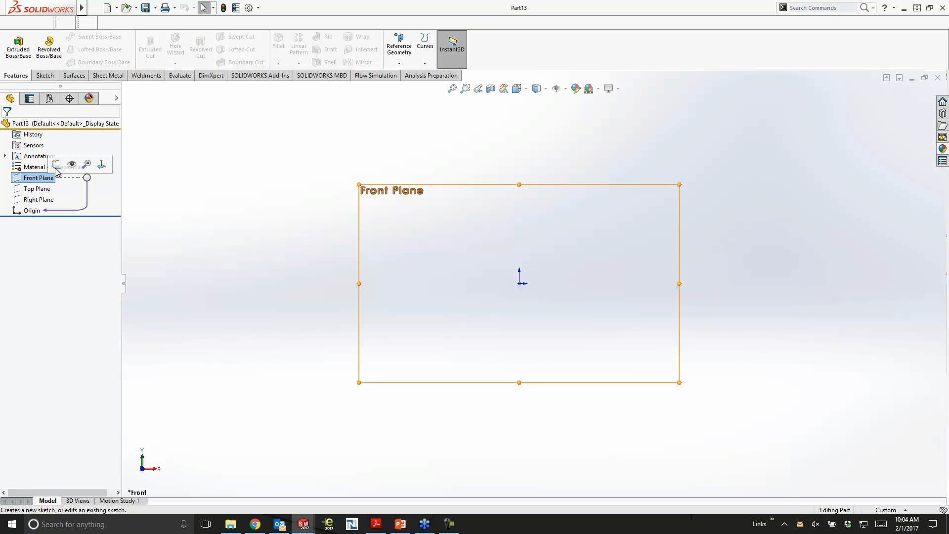
pyautogui.click(57, 164)
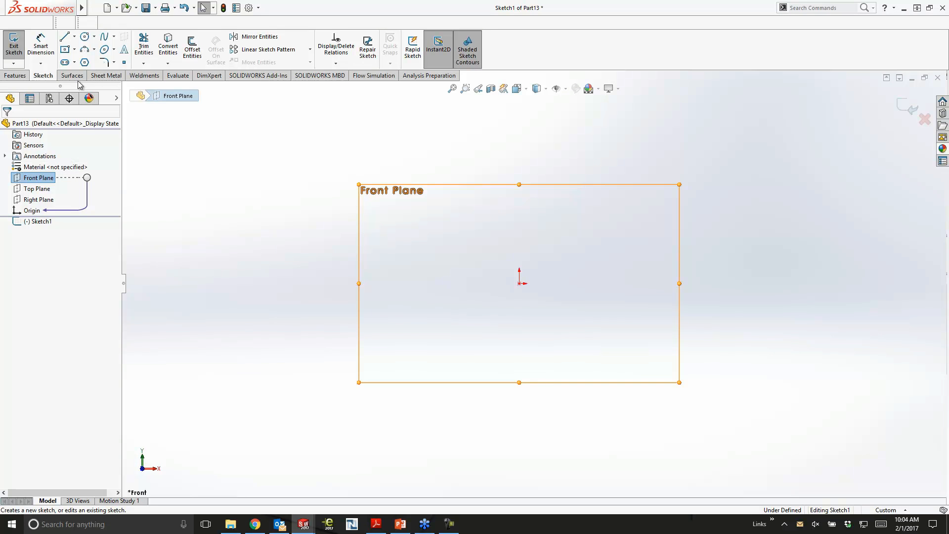
pyautogui.click(84, 37)
pyautogui.moveTo(519, 283); pyautogui.dragTo(583, 232)
# - Dimension the circle's diameter and set it to 3 in
pyautogui.press('s')
pyautogui.click(613, 240)
pyautogui.click(587, 237)
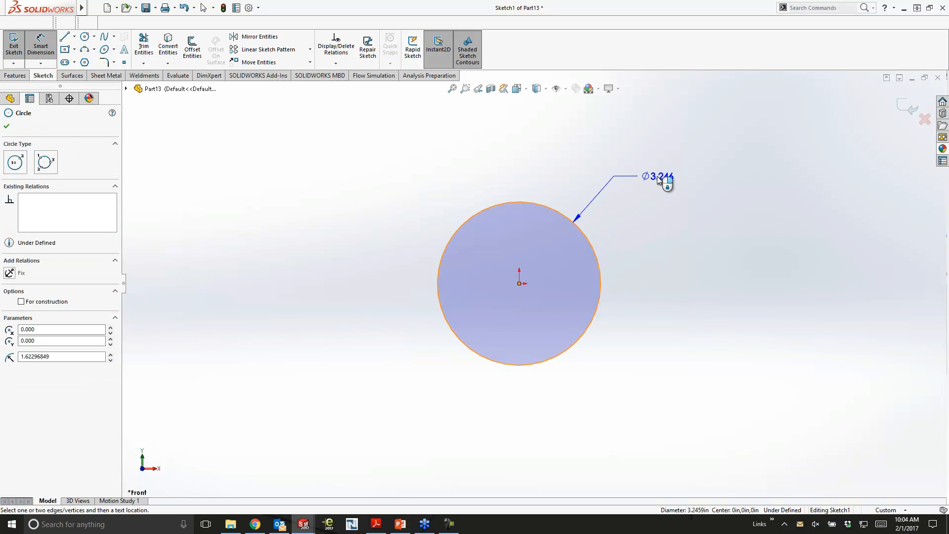
pyautogui.click(656, 177)
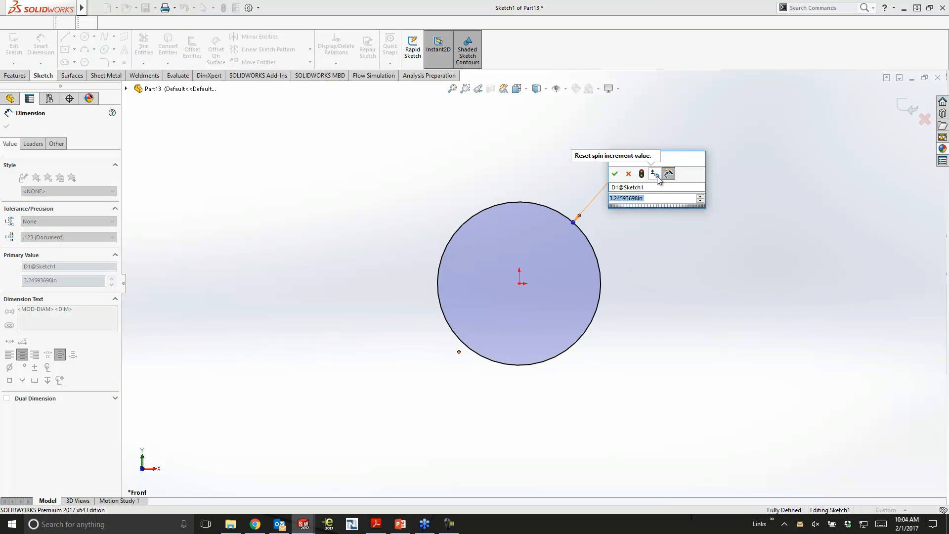
pyautogui.write('3')
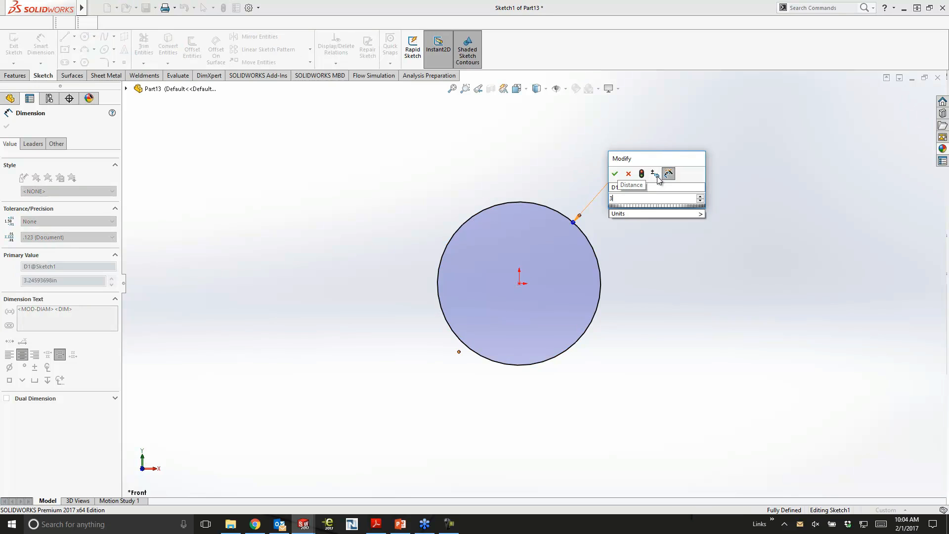
pyautogui.press('Return')
pyautogui.press('Escape')
# - Extrude the circular sketch region as a blind boss 10 in long
pyautogui.moveTo(618, 258)
pyautogui.mouseDown(button='middle')
pyautogui.moveTo(644, 259)
pyautogui.moveTo(657, 281)
pyautogui.mouseUp(button='middle')
pyautogui.click(570, 278)
pyautogui.scroll(-1, 570, 274)
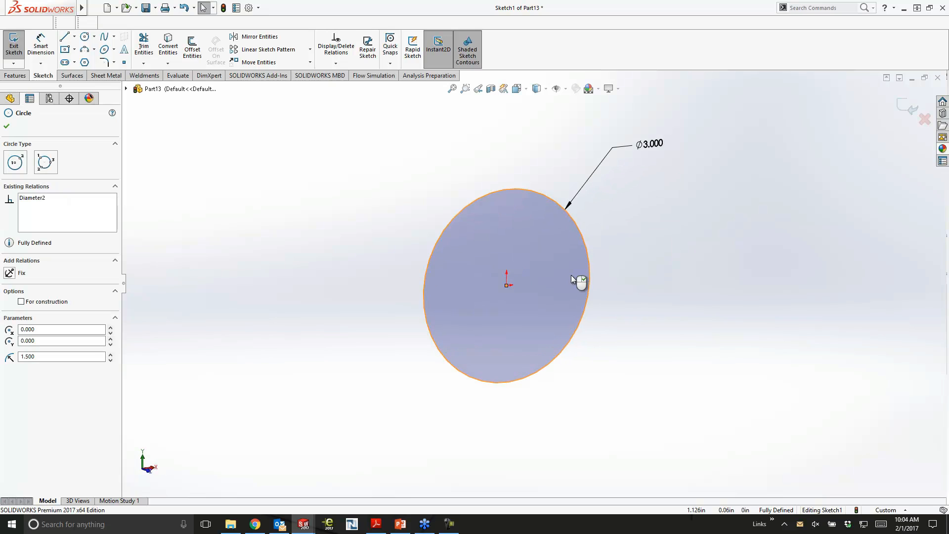
pyautogui.keyDown('ctrl'); pyautogui.moveTo(652, 273); pyautogui.dragTo(622, 270, button='middle'); pyautogui.keyUp('ctrl')
pyautogui.click(622, 270)
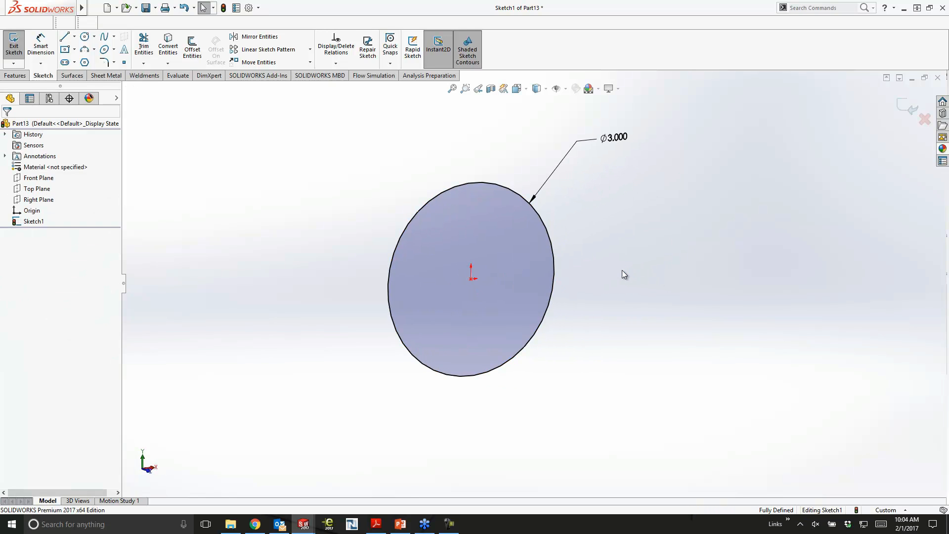
pyautogui.click(462, 257)
pyautogui.click(475, 236)
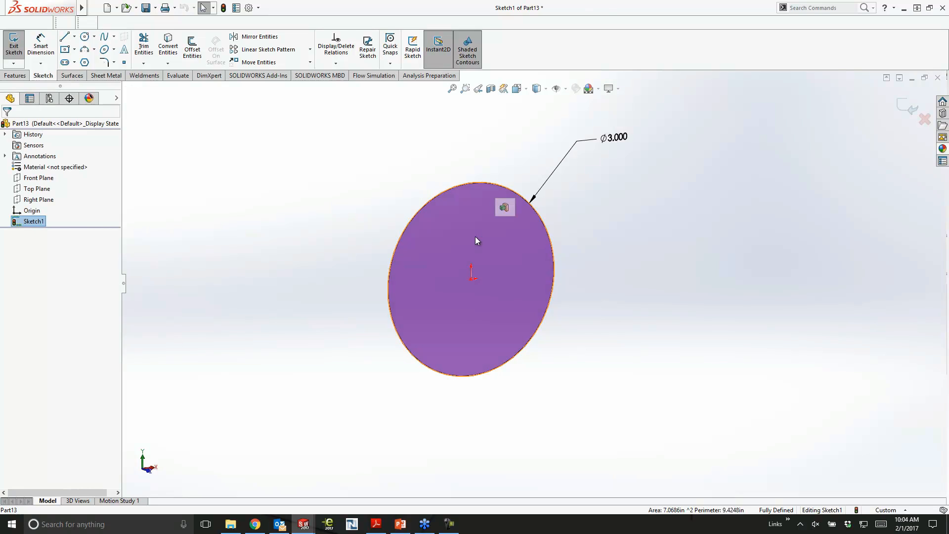
pyautogui.click(504, 207)
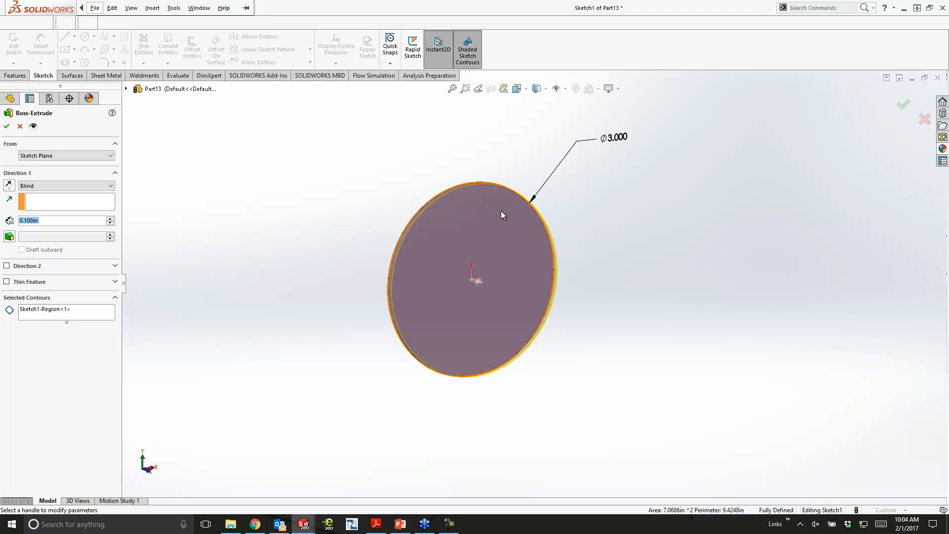
pyautogui.write('10')
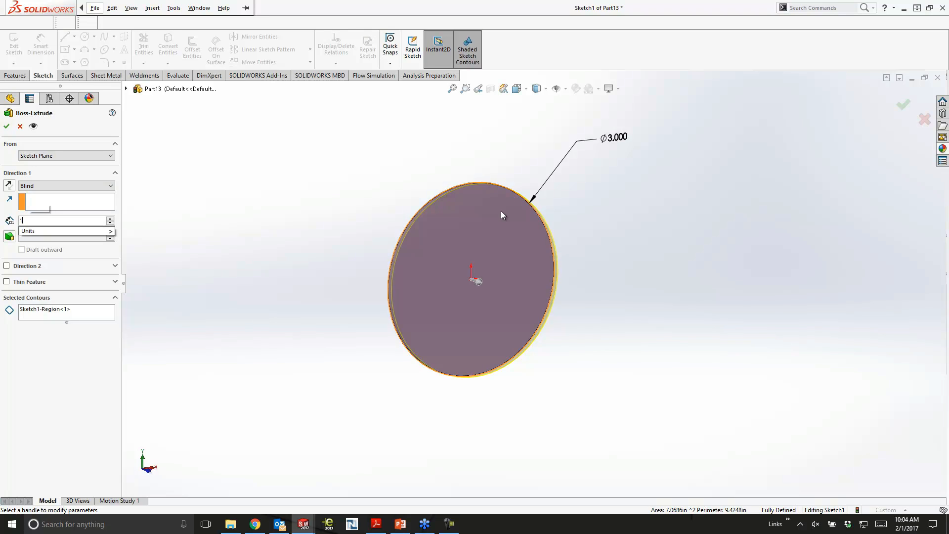
pyautogui.press('Return')
pyautogui.press('Return')
pyautogui.click(691, 222)
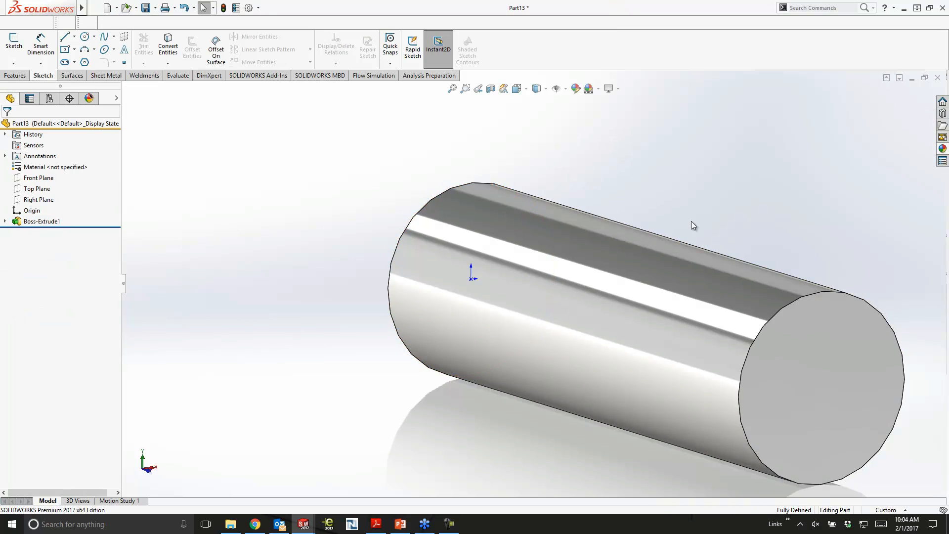
# - Shrink the cylinder's diameter slightly by directly resizing its diameter dimension in the model
pyautogui.scroll(2, 692, 221)
pyautogui.moveTo(691, 219); pyautogui.dragTo(588, 188, button='middle')
pyautogui.scroll(1, 629, 173)
pyautogui.click(541, 274)
pyautogui.moveTo(540, 273); pyautogui.dragTo(439, 238, button='middle')
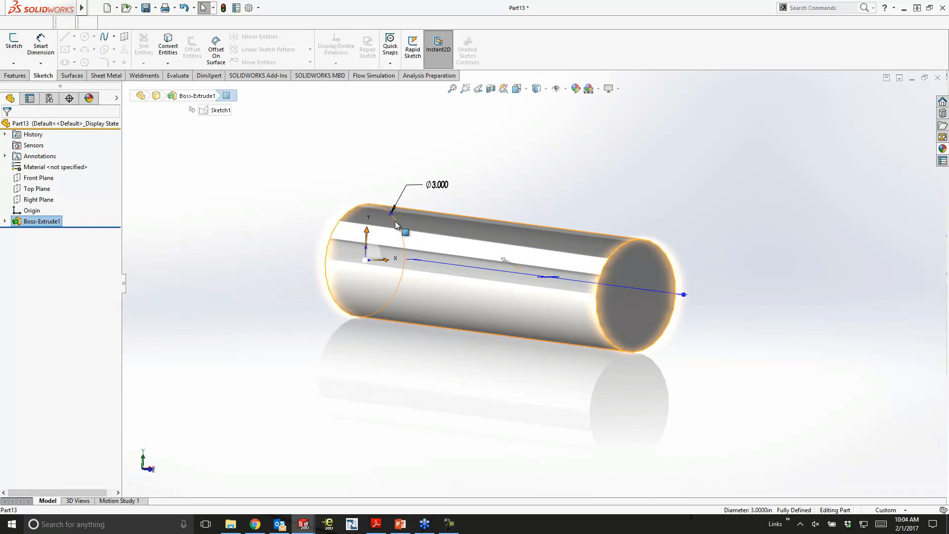
pyautogui.moveTo(392, 216)
pyautogui.mouseDown()
pyautogui.moveTo(385, 228)
pyautogui.moveTo(392, 222)
pyautogui.mouseUp()
pyautogui.click(252, 207)
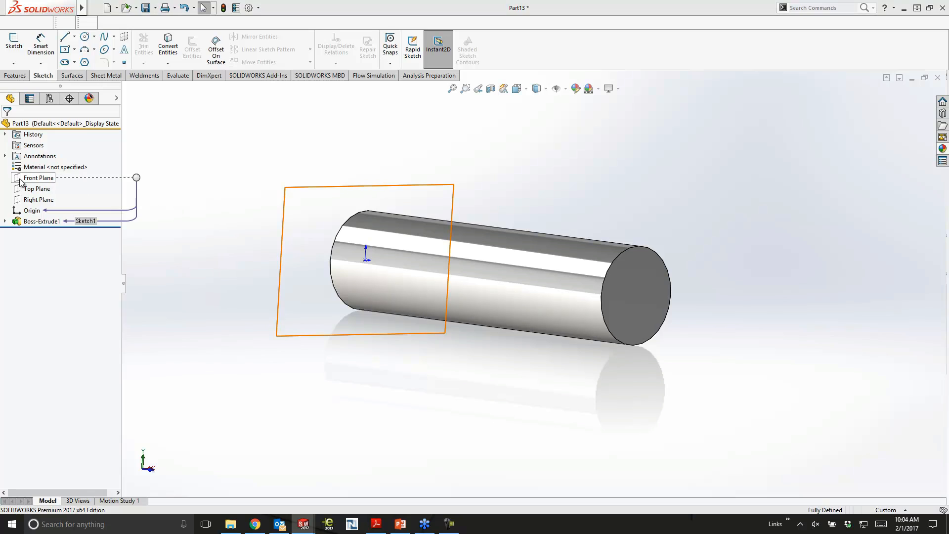
# - Sketch a corner rectangle about 0.52 by 1.28 in on the Right Plane, overlapping the cylinder's upper edge near the origin end
pyautogui.click(28, 199)
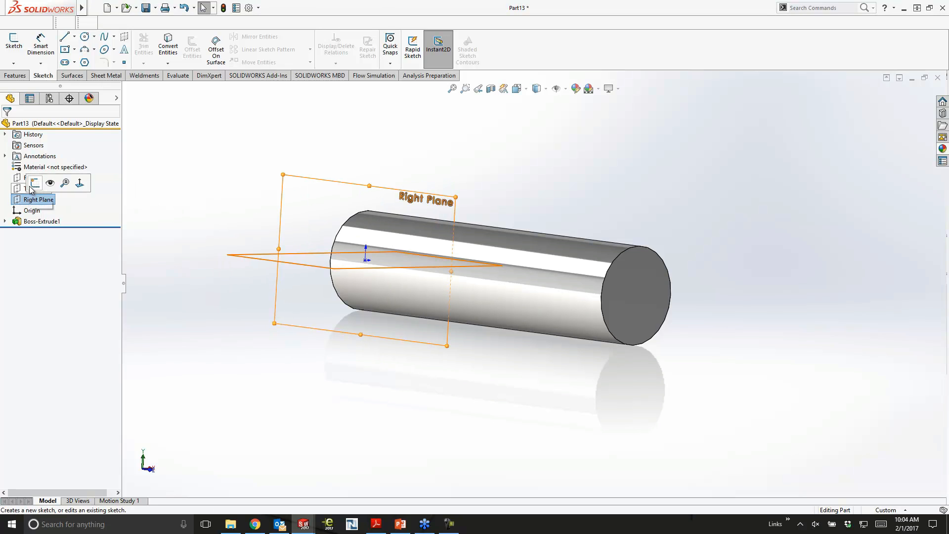
pyautogui.click(34, 186)
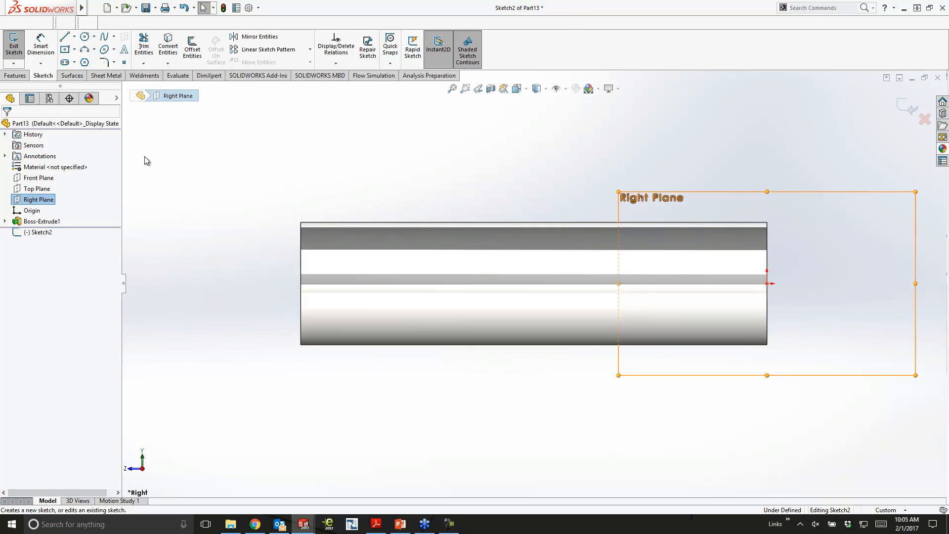
pyautogui.click(280, 160)
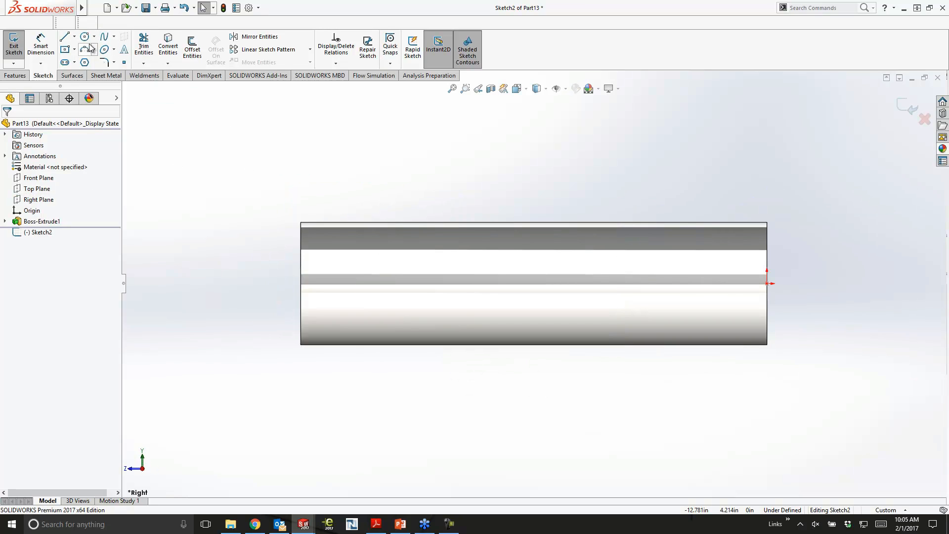
pyautogui.click(74, 49)
pyautogui.click(84, 63)
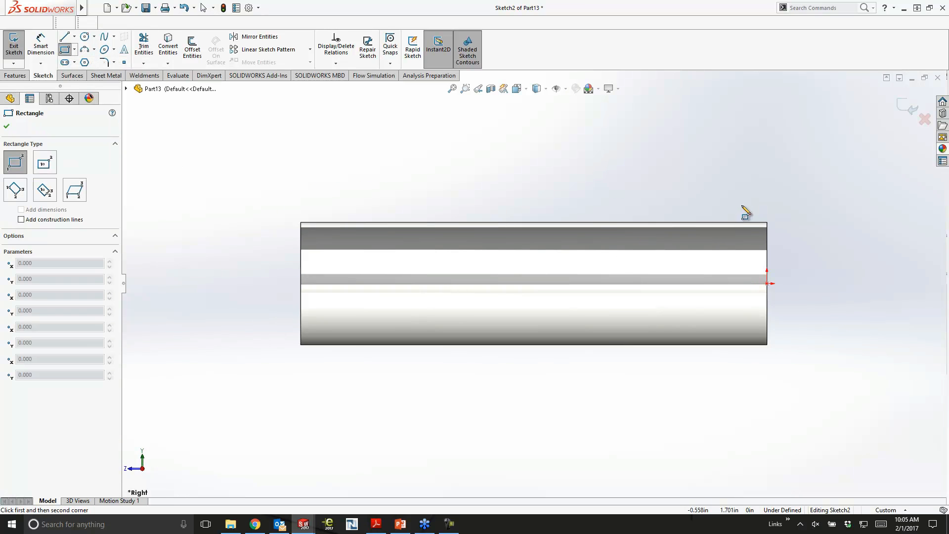
pyautogui.click(734, 218)
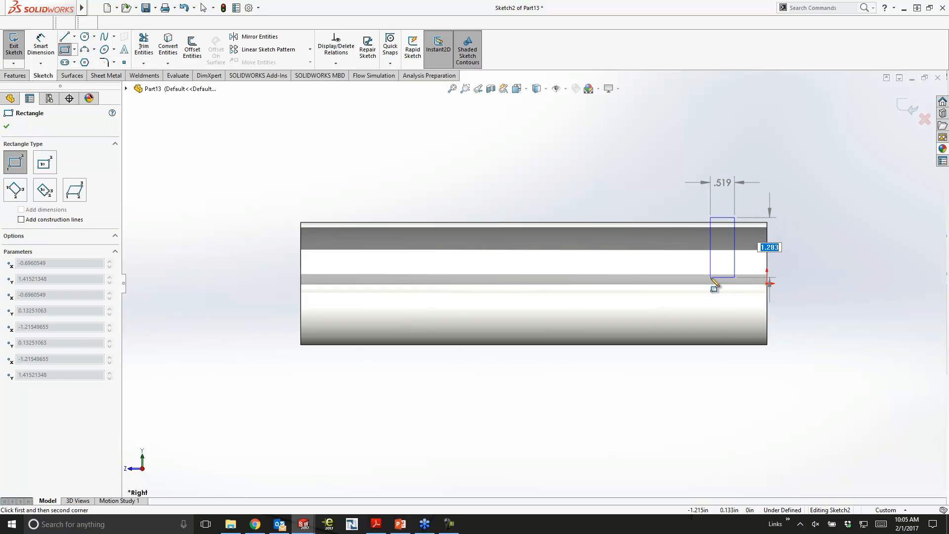
pyautogui.click(710, 276)
pyautogui.press('Escape')
# - Dimension the rectangle's lower edge 0.25 in above the origin
pyautogui.click(56, 51)
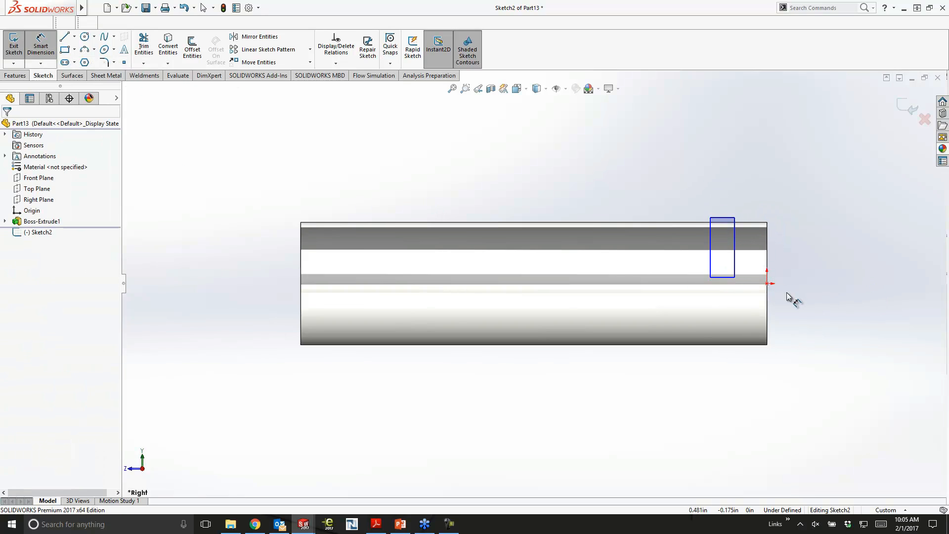
pyautogui.click(722, 278)
pyautogui.click(814, 327)
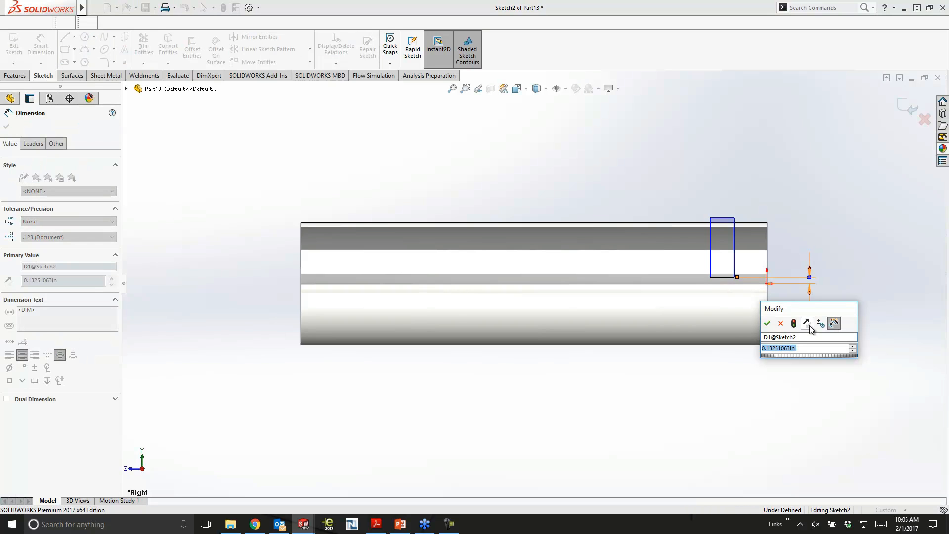
pyautogui.write('.25')
pyautogui.press('Return')
# - Dimension the rectangle's width and set it to 0.75 in
pyautogui.click(726, 214)
pyautogui.click(724, 191)
pyautogui.write('.')
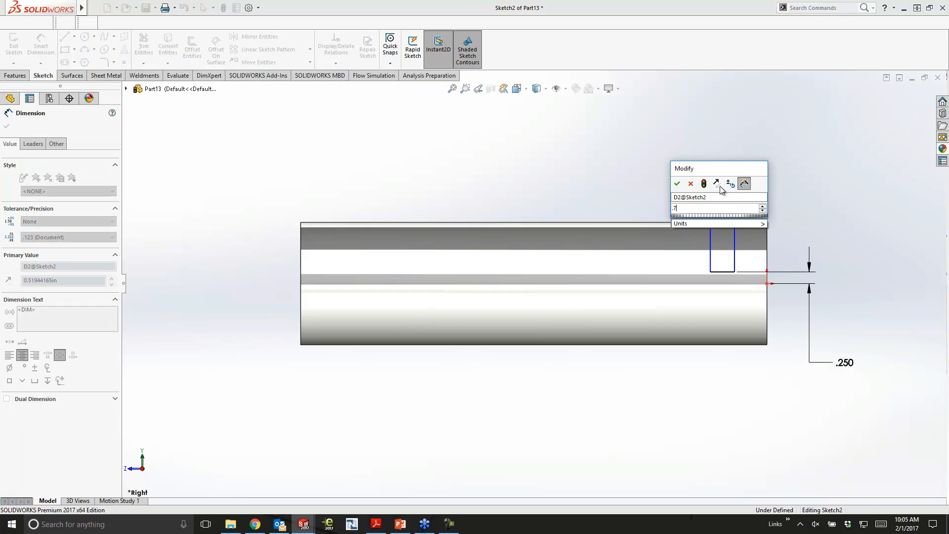
pyautogui.write('75')
pyautogui.press('Return')
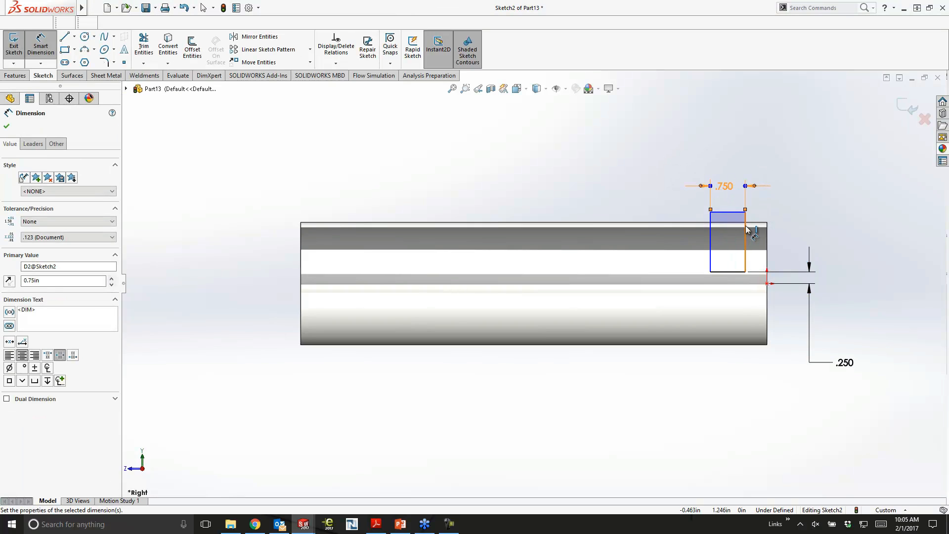
# - Dimension the rectangle's nearer side 0.5 in from the cylinder's end face
pyautogui.click(746, 231)
pyautogui.click(768, 239)
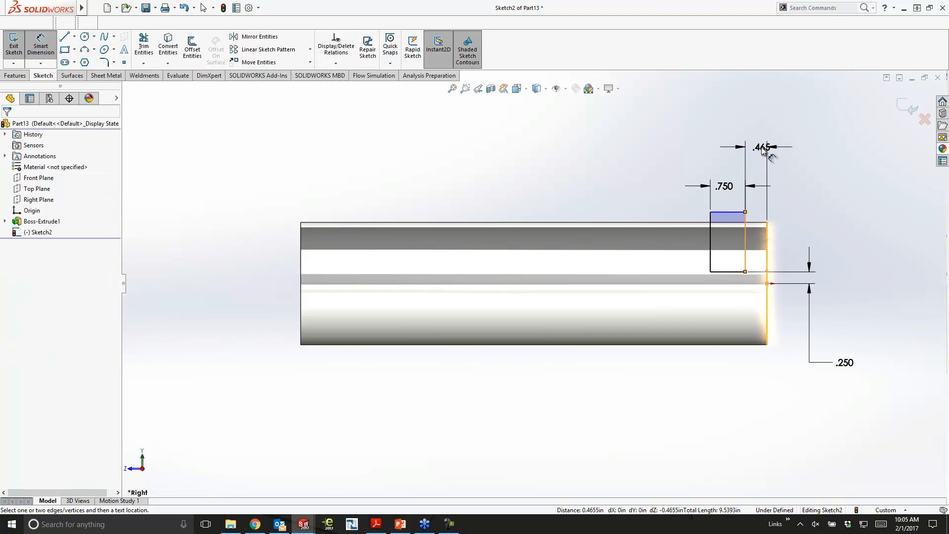
pyautogui.click(762, 148)
pyautogui.write('.5')
pyautogui.press('Return')
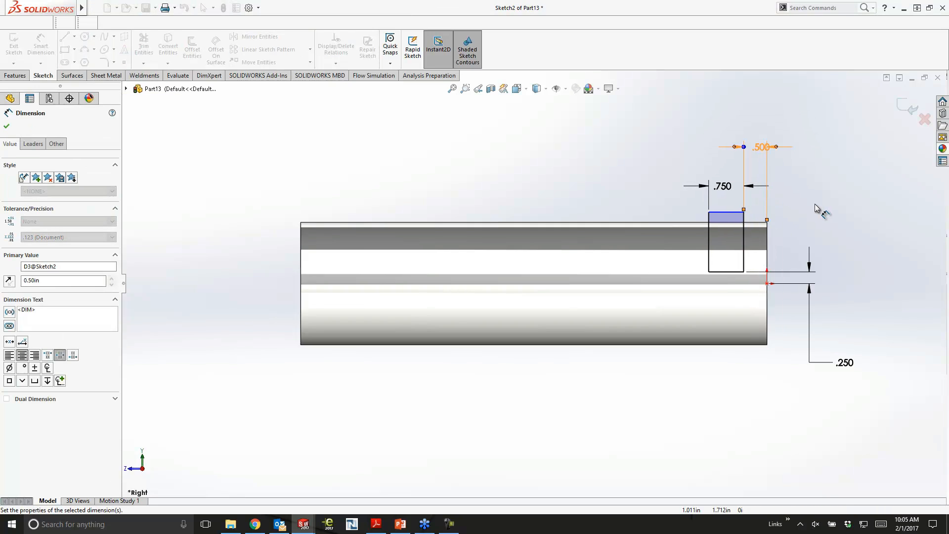
pyautogui.press('Escape')
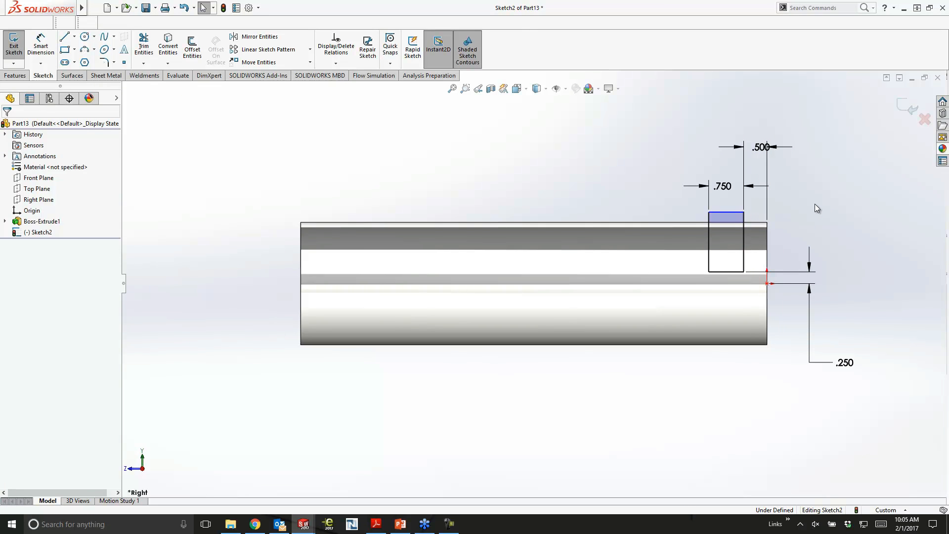
# - Sketch a horizontal centerline about 3.95 in long from the origin along the cylinder's axis
pyautogui.keyDown('ctrl'); pyautogui.moveTo(815, 203); pyautogui.dragTo(756, 219, button='middle'); pyautogui.keyUp('ctrl')
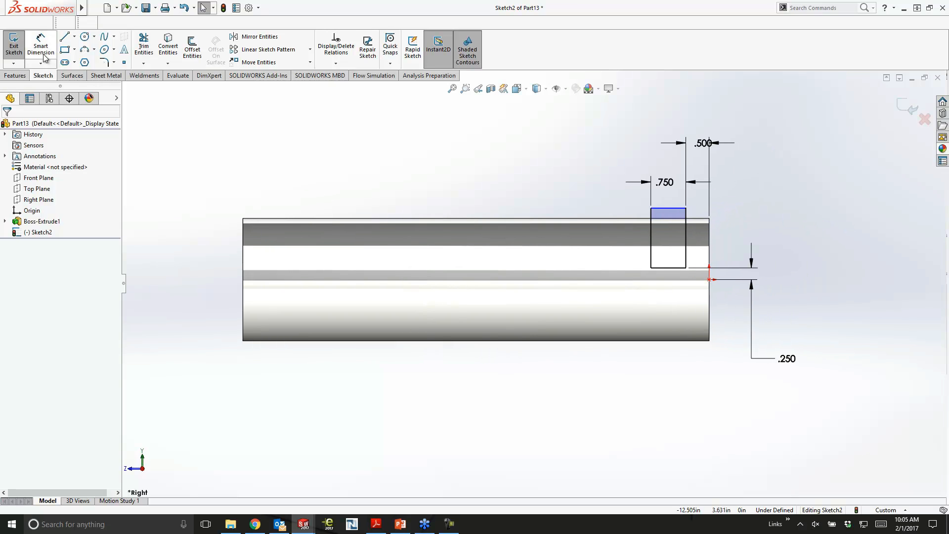
pyautogui.click(75, 37)
pyautogui.click(85, 58)
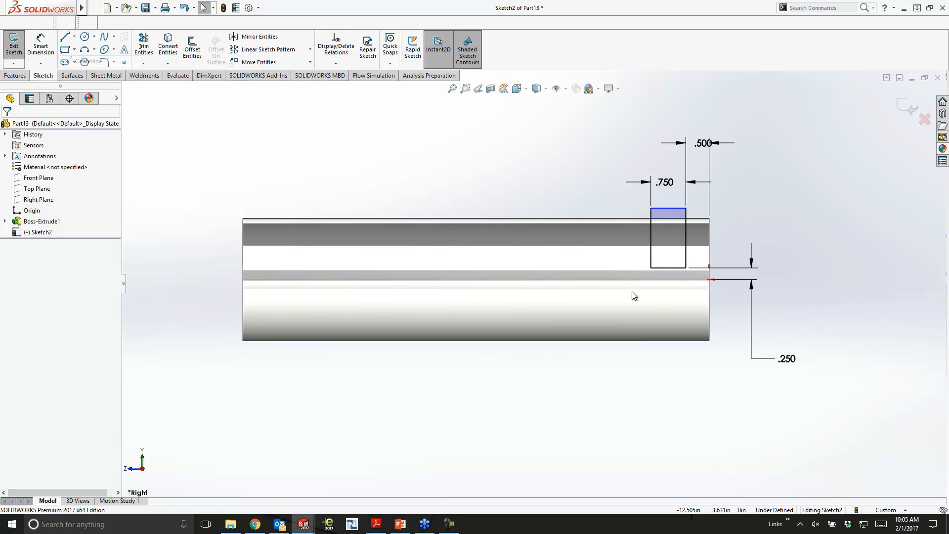
pyautogui.click(708, 280)
pyautogui.click(525, 280)
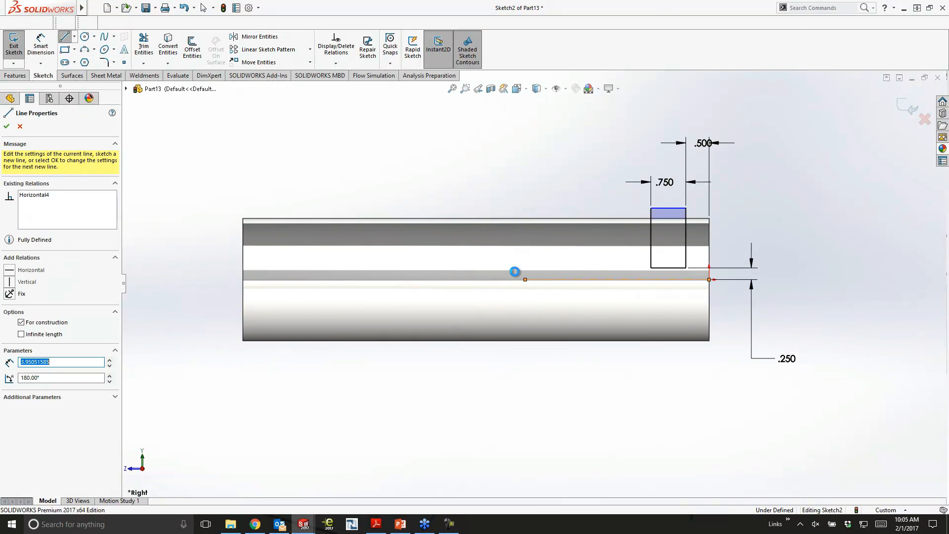
pyautogui.press('Escape')
# - Create a 360-degree revolved cut of the rectangle around the centerline to form a groove
pyautogui.click(25, 76)
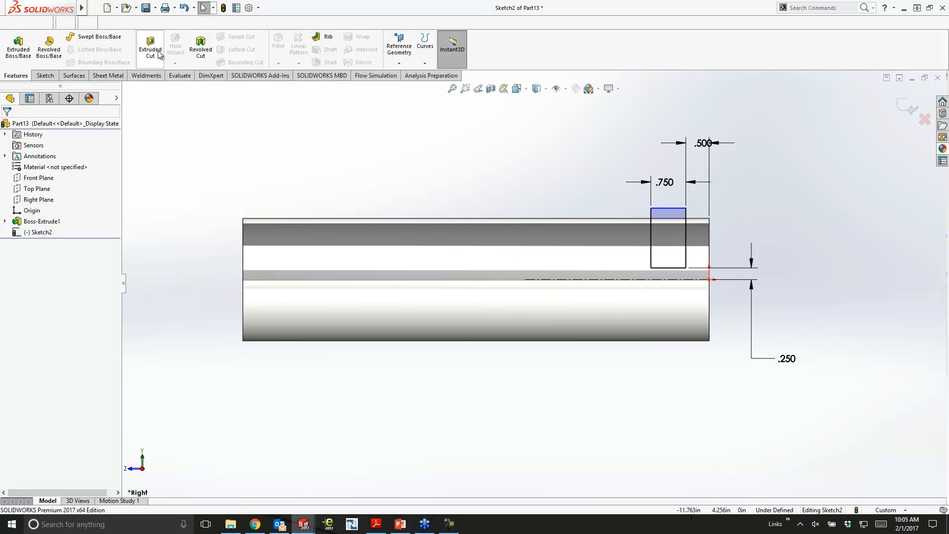
pyautogui.click(201, 50)
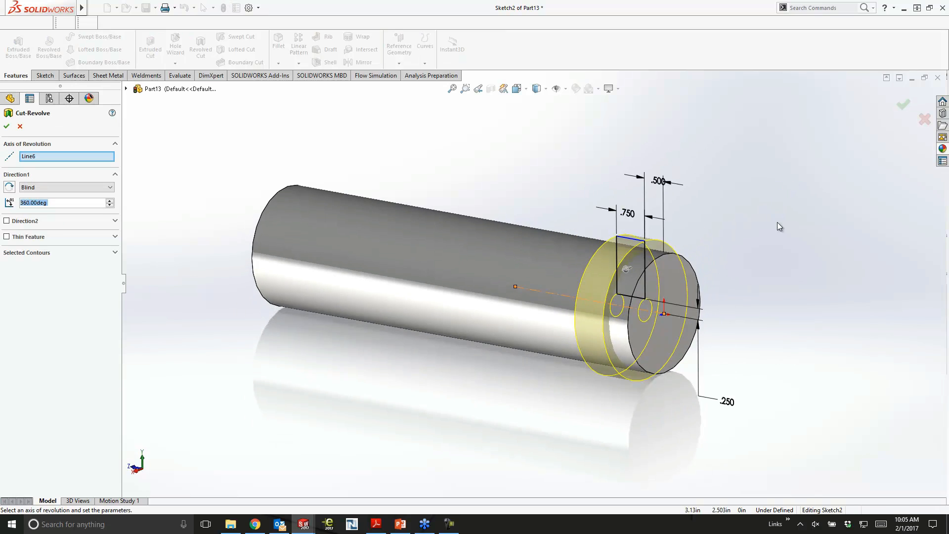
pyautogui.press('Return')
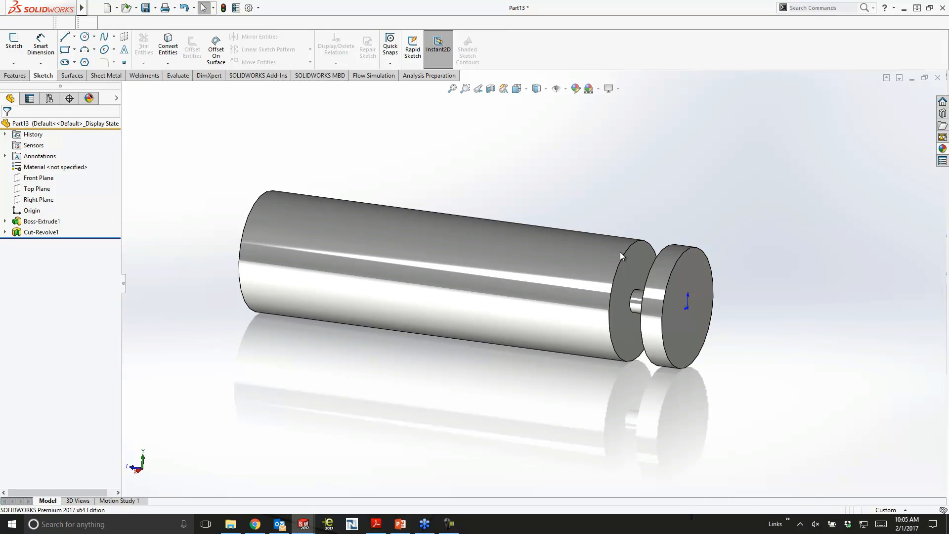
# - Enlarge the neck inside the groove by directly stretching its 0.25 in dimension in the model
pyautogui.click(638, 299)
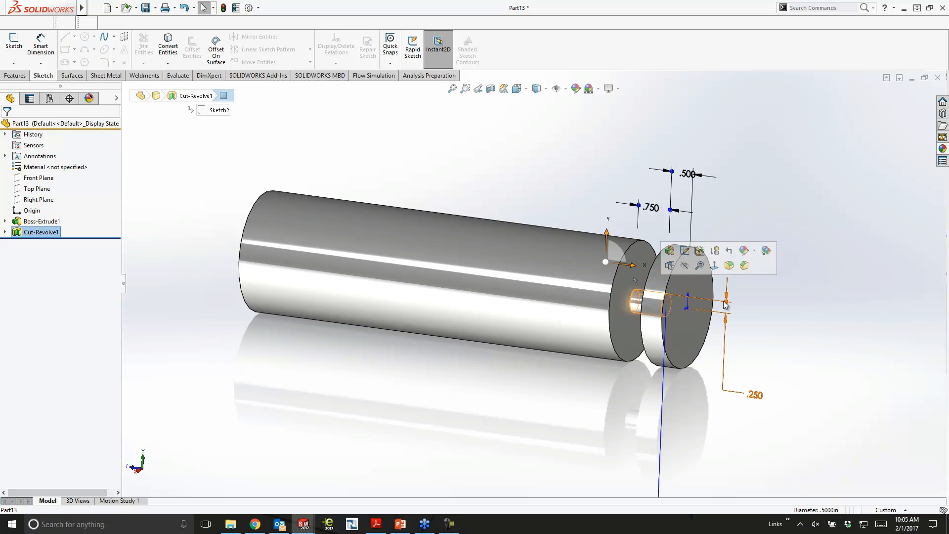
pyautogui.moveTo(728, 304); pyautogui.dragTo(729, 282)
pyautogui.click(735, 180)
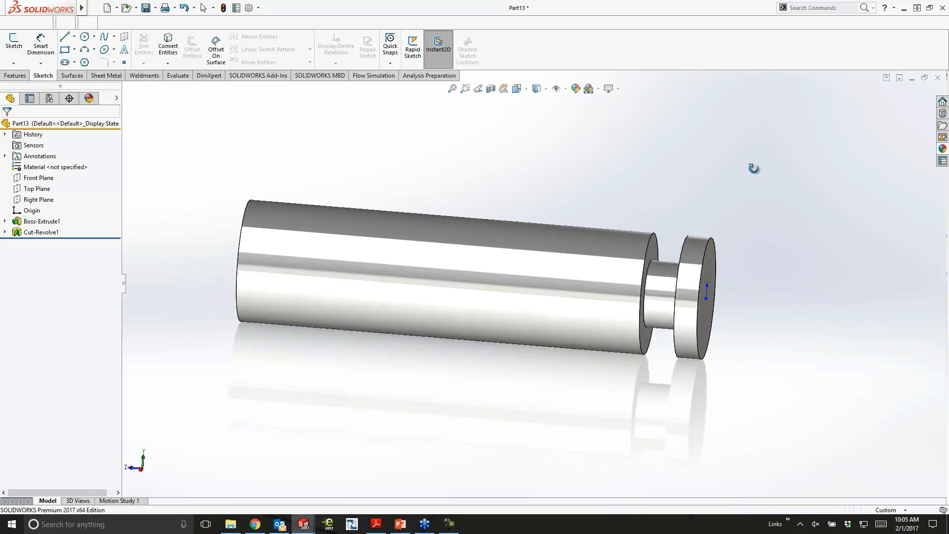
# - Start a linear pattern of the revolved-cut groove, using the groove's cylindrical neck face as Direction 1
pyautogui.click(15, 75)
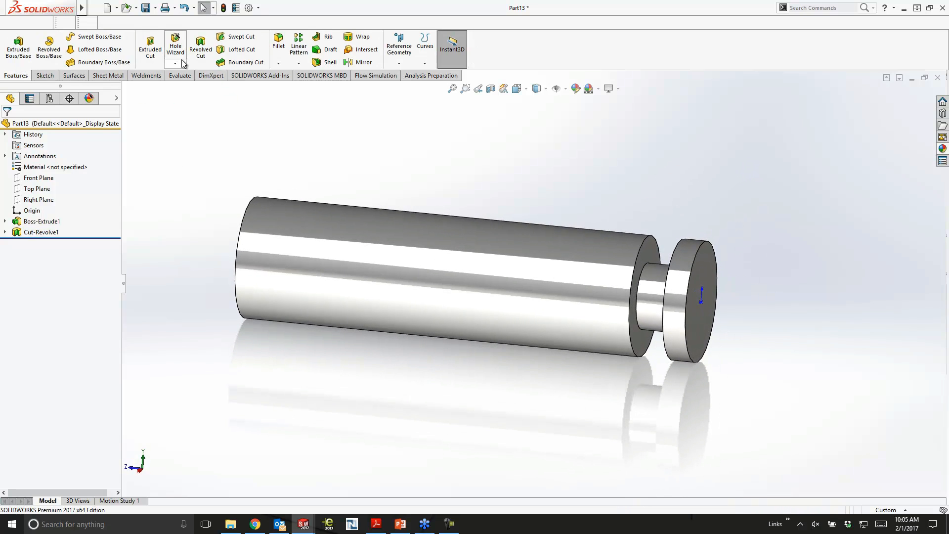
pyautogui.click(296, 49)
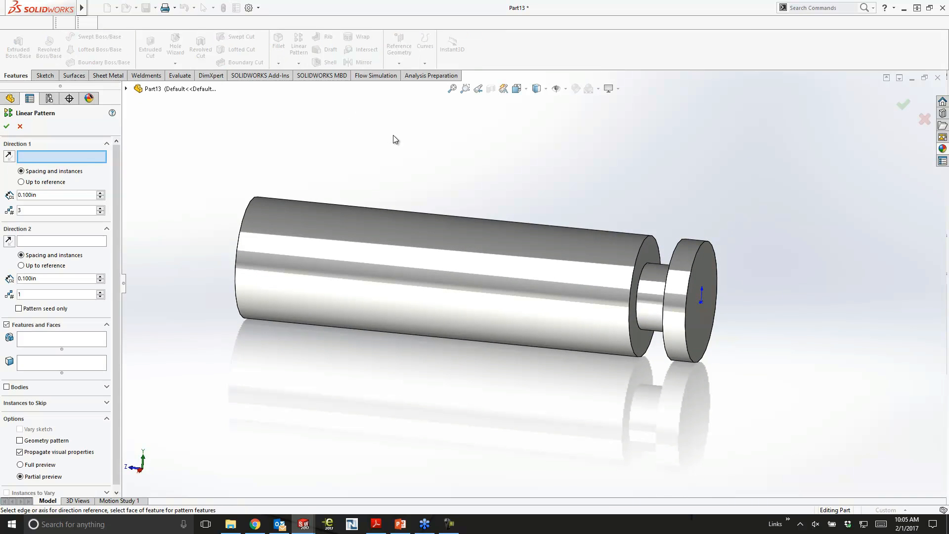
pyautogui.click(651, 284)
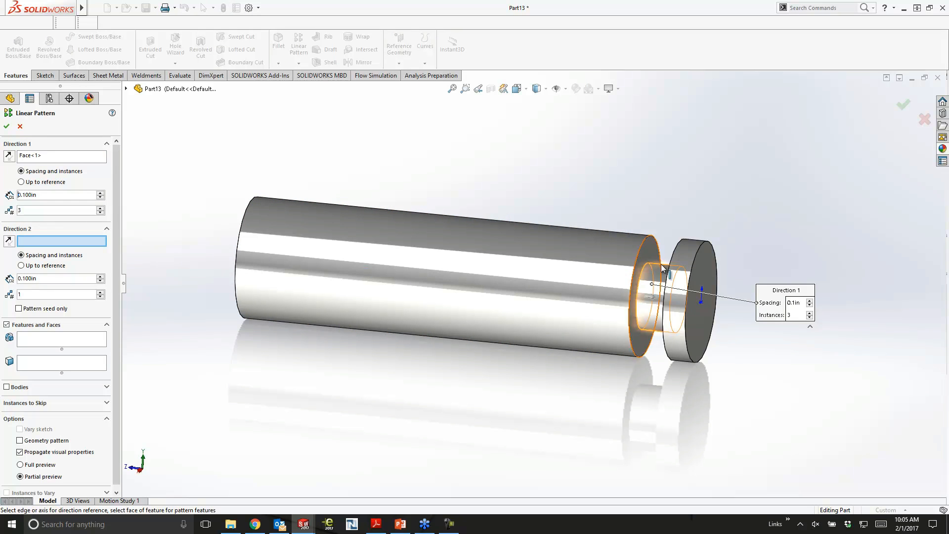
pyautogui.moveTo(651, 306)
pyautogui.mouseDown(button='middle')
pyautogui.moveTo(668, 327)
pyautogui.moveTo(647, 302)
pyautogui.mouseUp(button='middle')
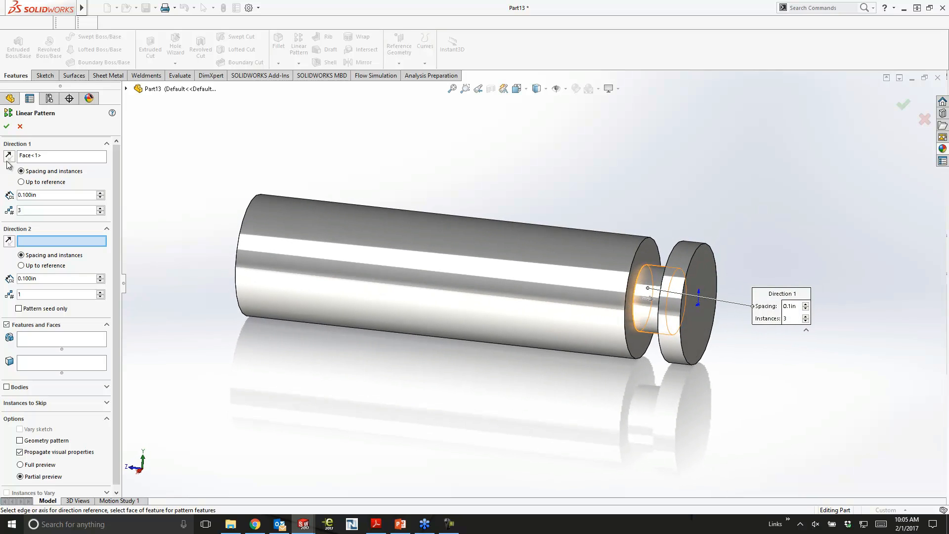
pyautogui.click(47, 338)
pyautogui.click(647, 285)
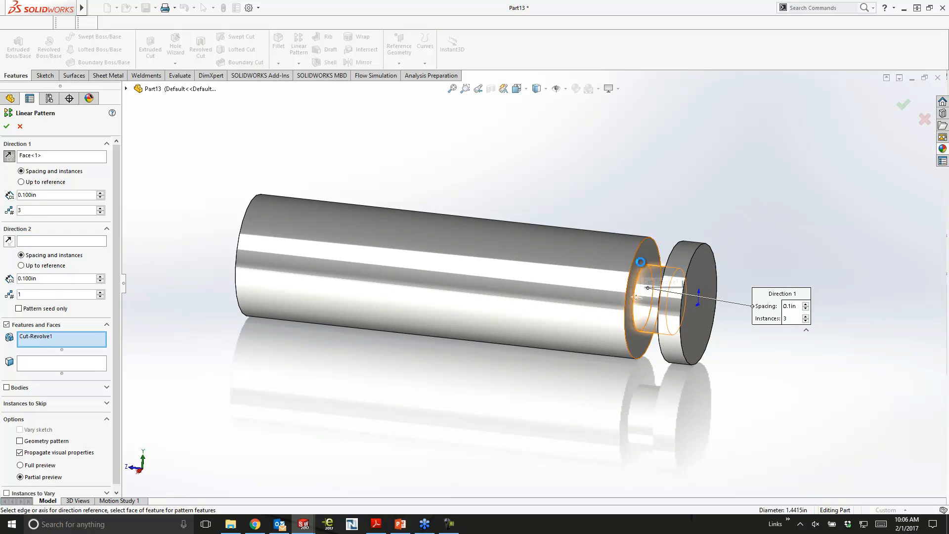
# - Run the pattern up to the cylinder's far end face as reference, with 4 instances
pyautogui.click(48, 183)
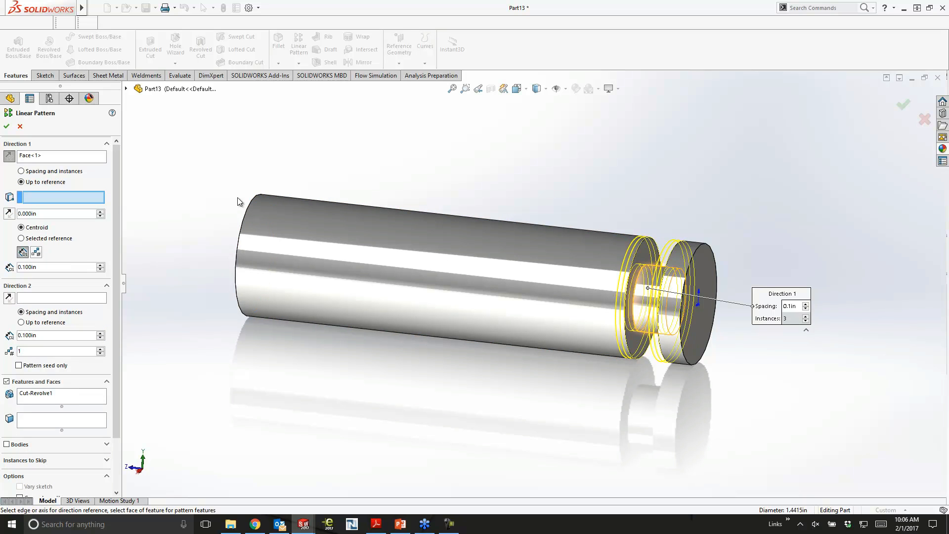
pyautogui.click(247, 227)
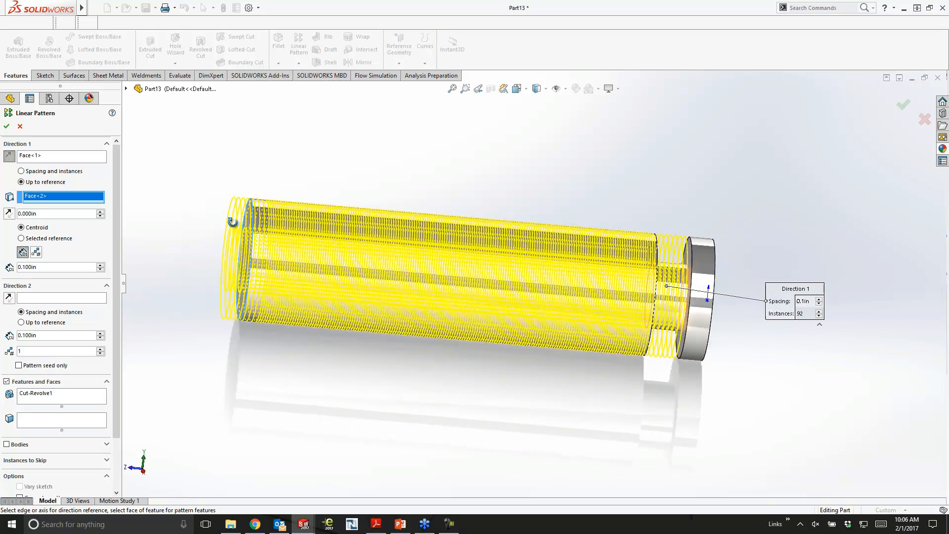
pyautogui.moveTo(232, 222); pyautogui.dragTo(114, 224, button='middle')
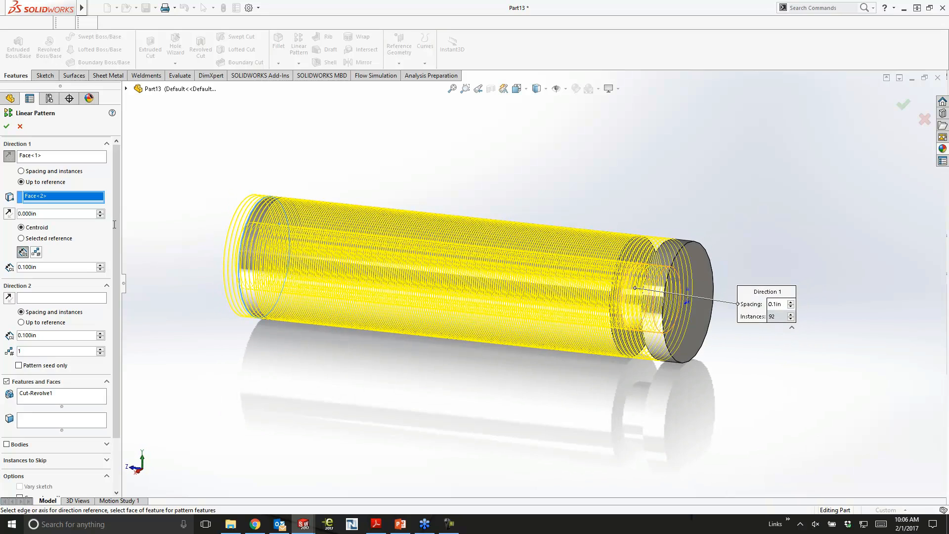
pyautogui.click(40, 254)
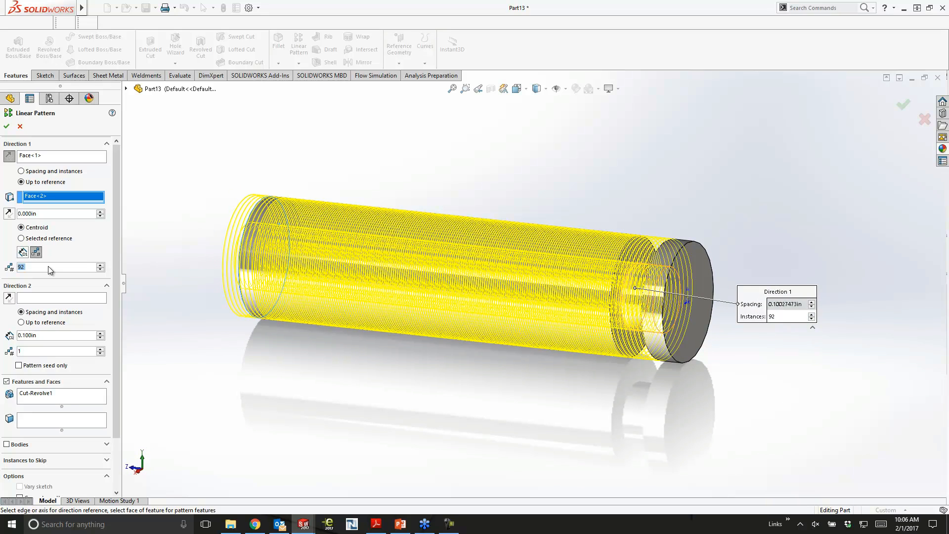
pyautogui.write('4')
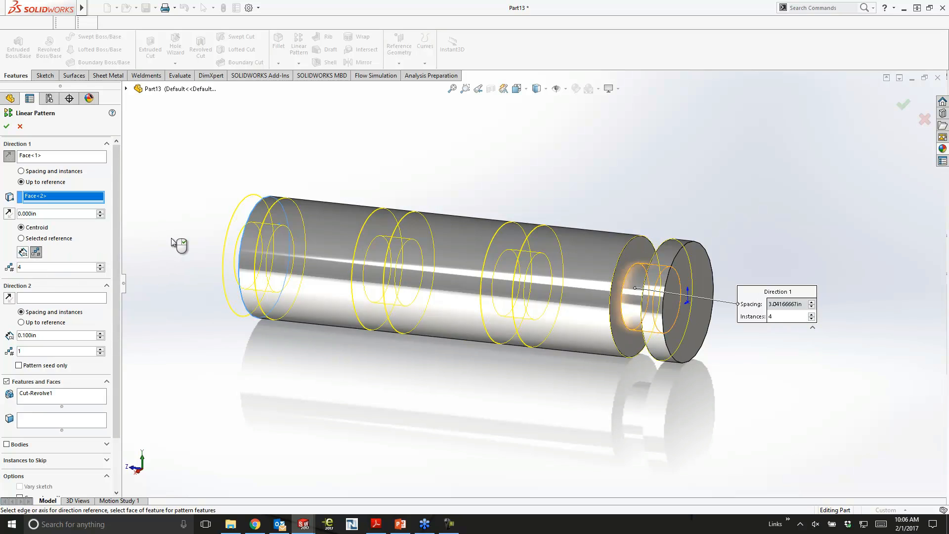
# - Set the pattern's offset from the reference face to 0.75 in and complete it with 5 instances
pyautogui.moveTo(185, 246); pyautogui.dragTo(186, 277, button='middle')
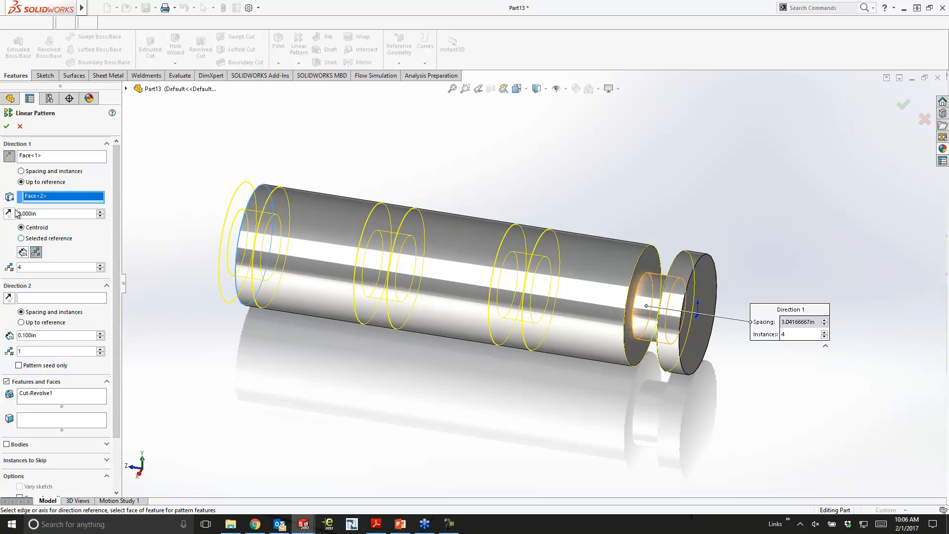
pyautogui.write('0.75')
pyautogui.press('Return')
pyautogui.moveTo(395, 191)
pyautogui.mouseDown(button='middle')
pyautogui.moveTo(417, 187)
pyautogui.moveTo(410, 183)
pyautogui.mouseUp(button='middle')
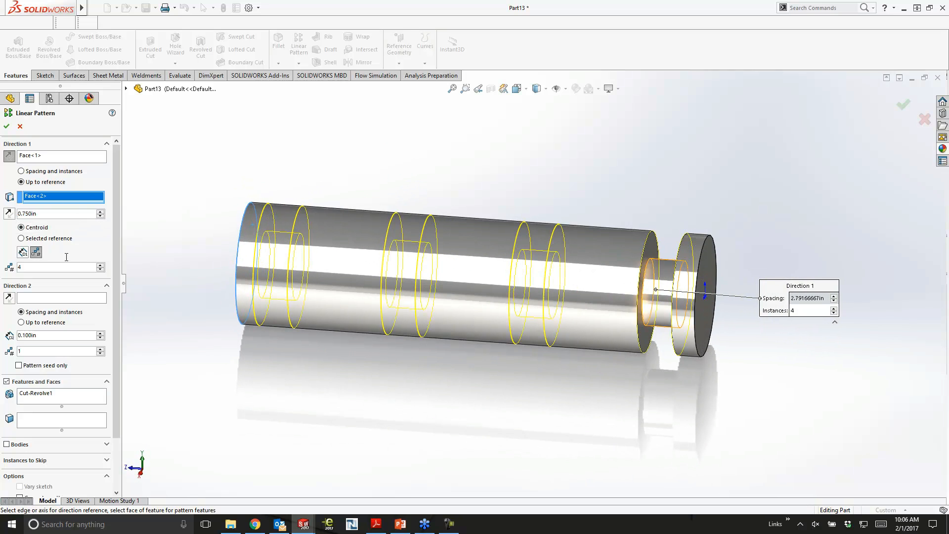
pyautogui.click(100, 266)
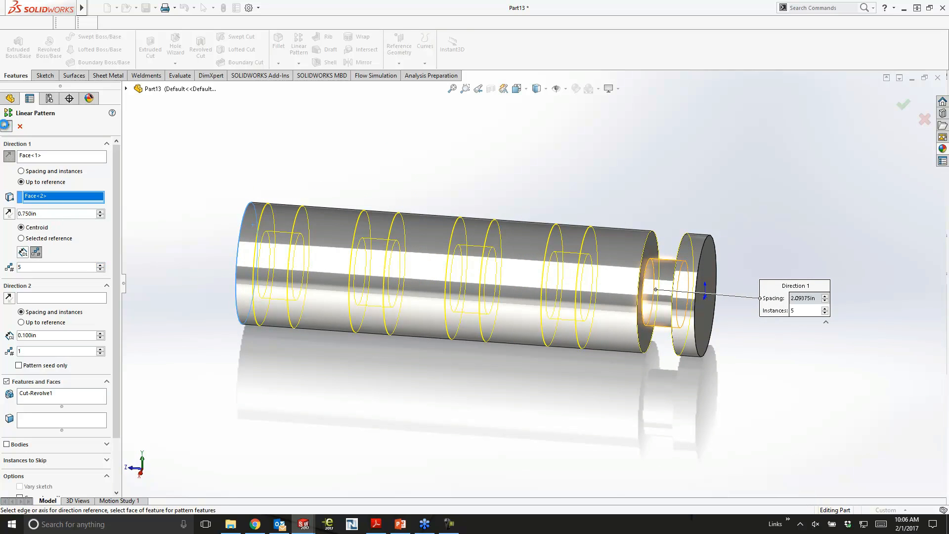
pyautogui.click(6, 125)
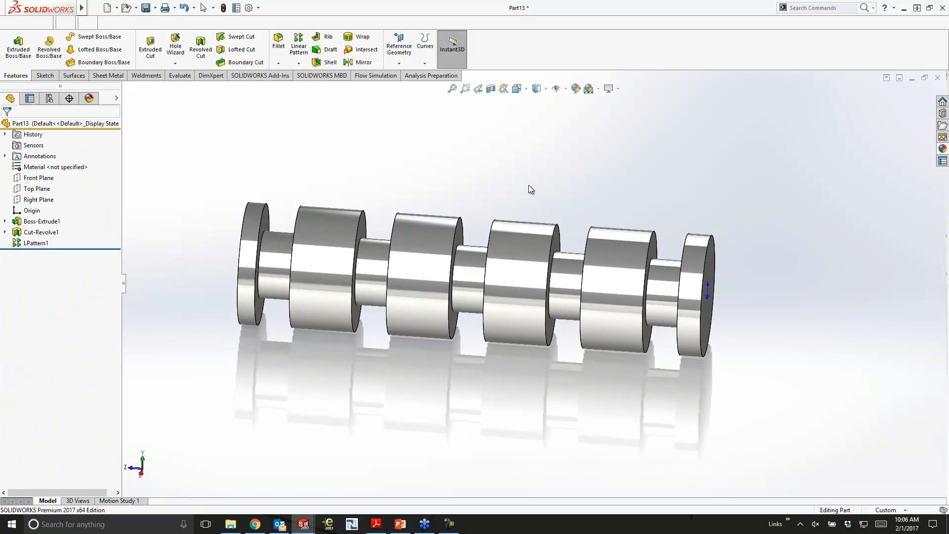
# - Sketch a circle about 1.39 in in diameter, centered on the origin, on the end face nearest the original groove
pyautogui.click(321, 225)
pyautogui.moveTo(236, 299)
pyautogui.mouseDown()
pyautogui.moveTo(159, 290)
pyautogui.moveTo(245, 300)
pyautogui.mouseUp()
pyautogui.click(584, 421)
pyautogui.moveTo(717, 368); pyautogui.dragTo(698, 336, button='middle')
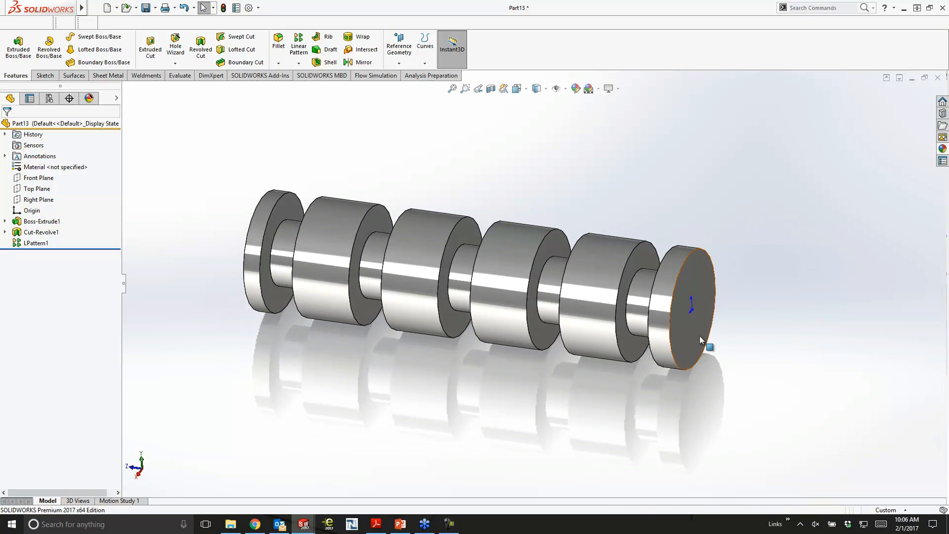
pyautogui.click(699, 336)
pyautogui.click(746, 307)
pyautogui.click(87, 38)
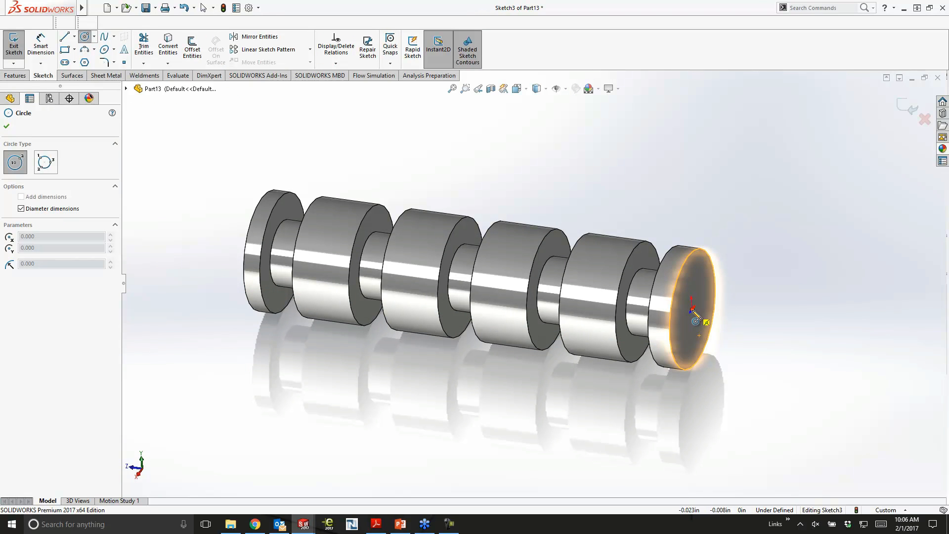
pyautogui.click(692, 309)
pyautogui.click(703, 293)
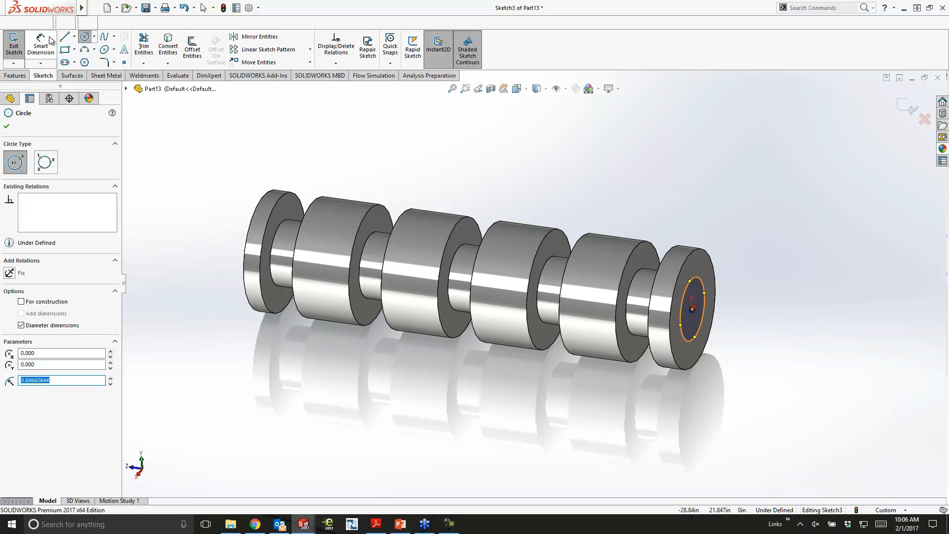
# - Dimension the circle's diameter to 0.44 in
pyautogui.click(49, 40)
pyautogui.click(703, 283)
pyautogui.click(755, 237)
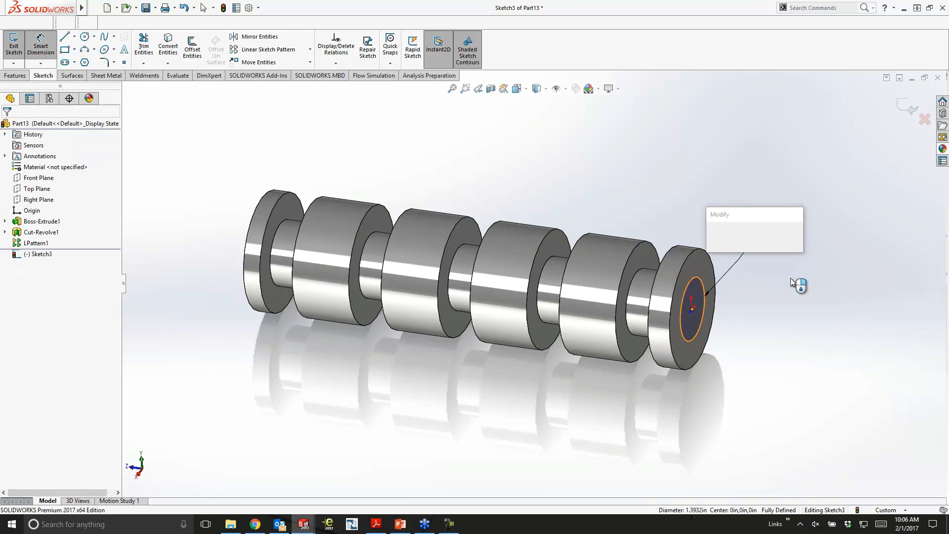
pyautogui.write('0.44')
pyautogui.press('Return')
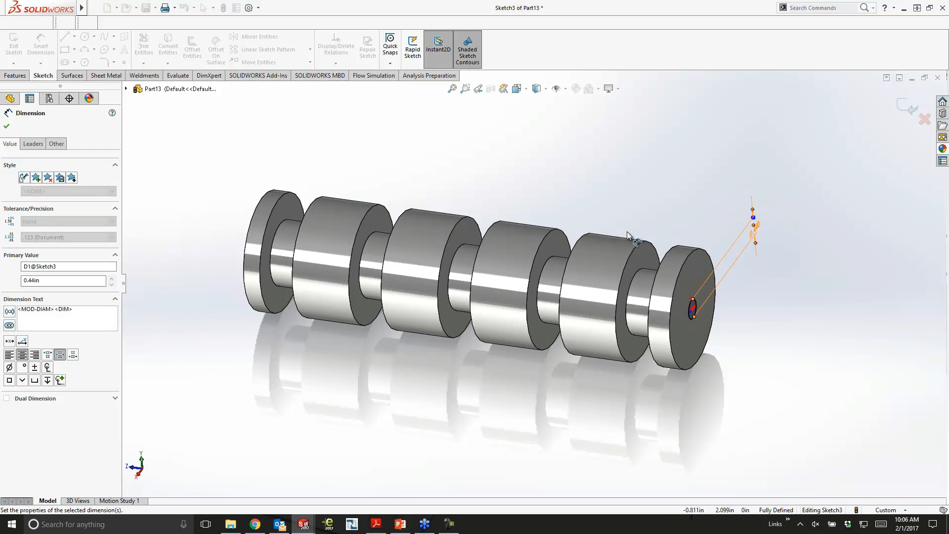
# - Extrude-cut the circle with the Through All end condition to bore a hole along the whole part
pyautogui.click(15, 75)
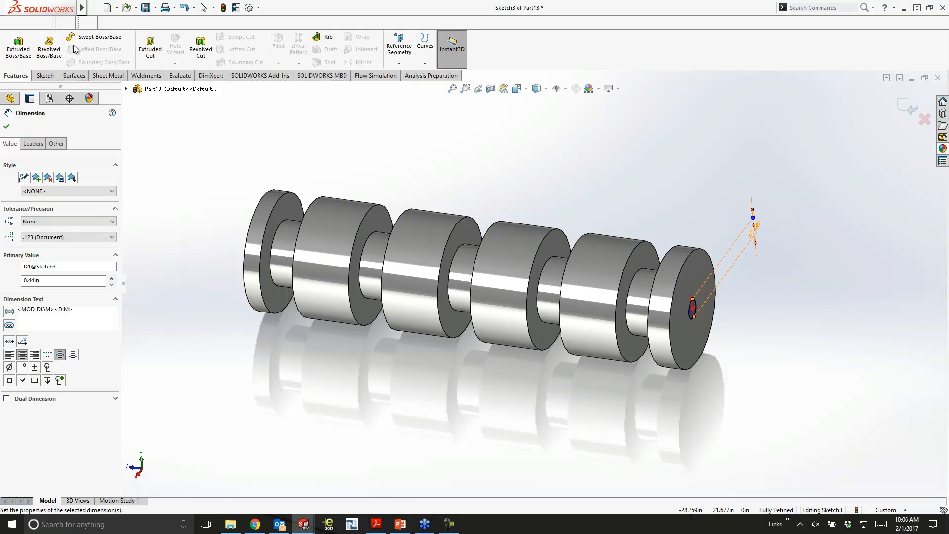
pyautogui.click(150, 47)
pyautogui.click(32, 186)
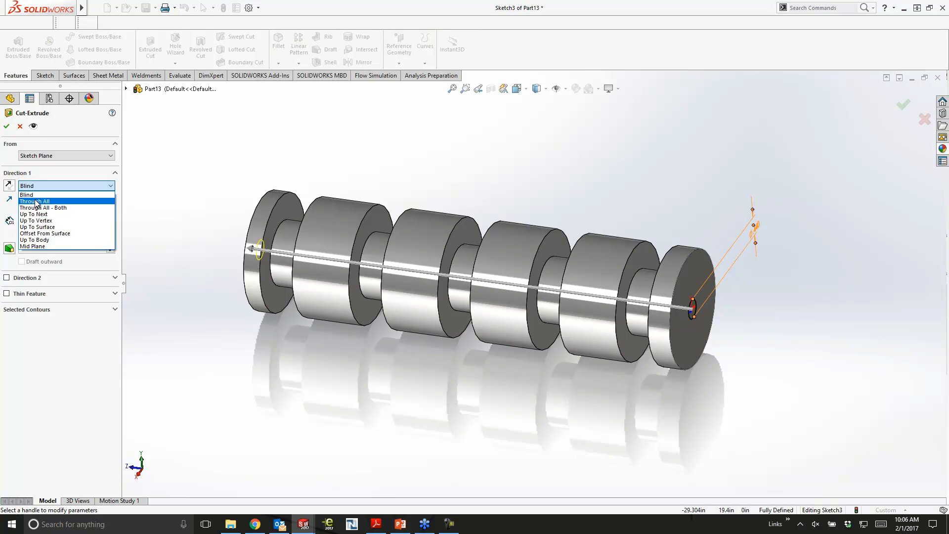
pyautogui.click(29, 200)
pyautogui.click(6, 126)
# - Widen the patterned grooves by directly stretching the original groove's width in the model
pyautogui.moveTo(538, 175); pyautogui.dragTo(568, 173, button='middle')
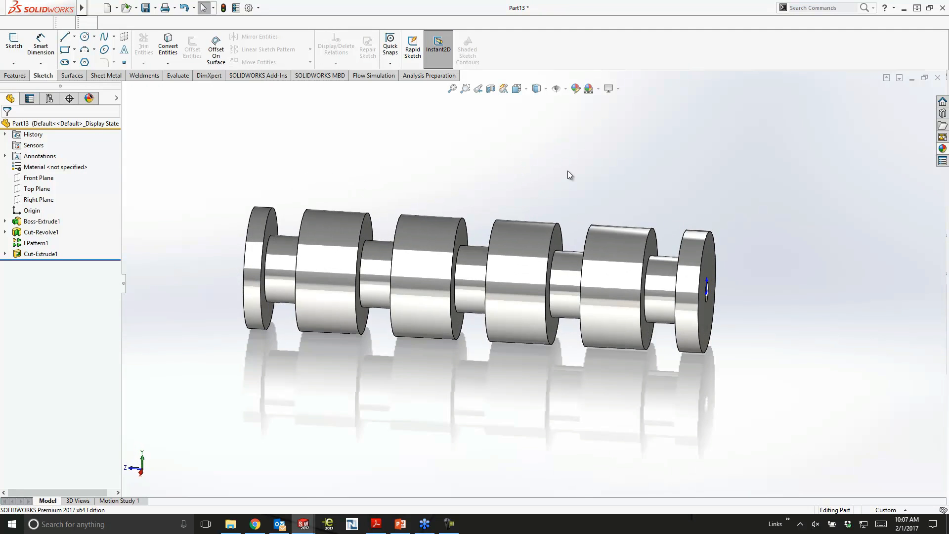
pyautogui.doubleClick(663, 262)
pyautogui.moveTo(642, 200); pyautogui.dragTo(617, 204)
pyautogui.click(275, 264)
pyautogui.moveTo(285, 273); pyautogui.dragTo(304, 273)
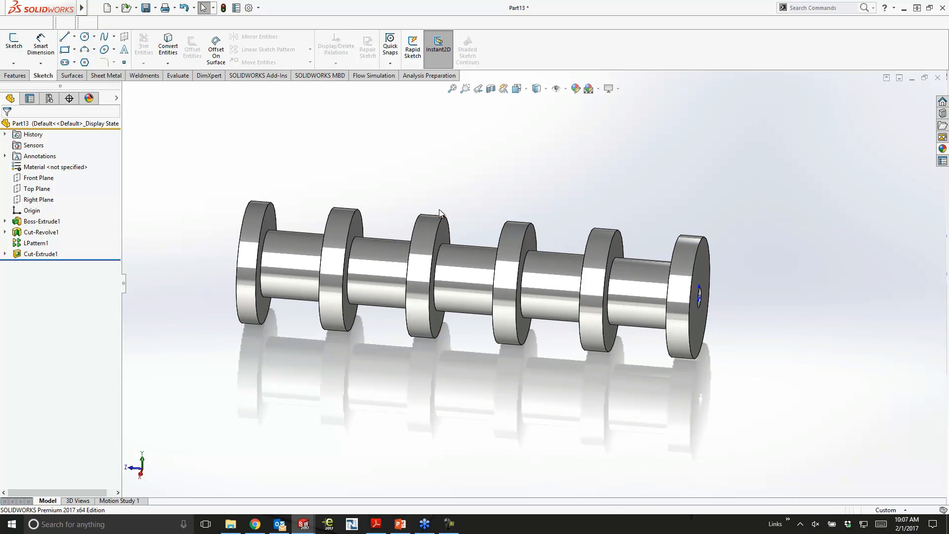
# - Sketch a circle about 0.26 in in radius on the Top Plane, on the axis about 0.84 in from the origin
pyautogui.scroll(-2, 452, 291)
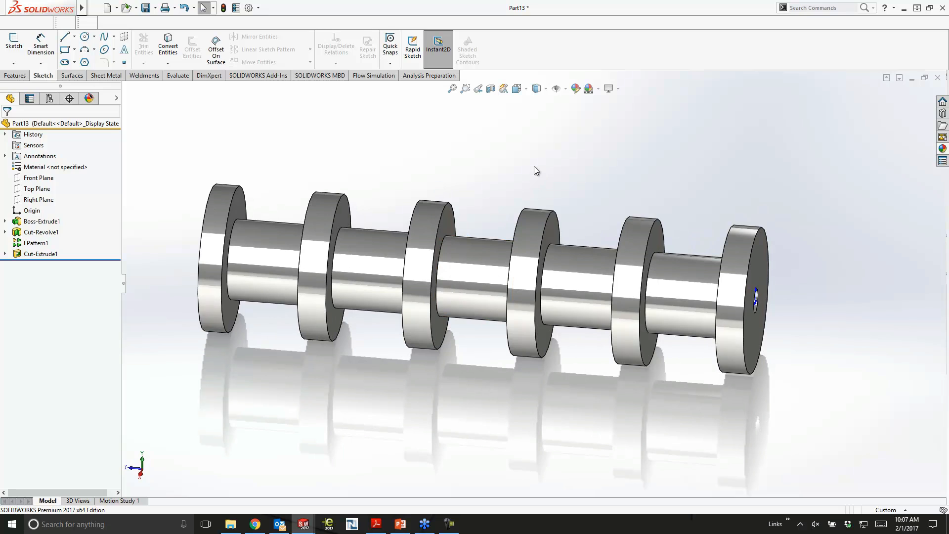
pyautogui.click(35, 189)
pyautogui.click(31, 174)
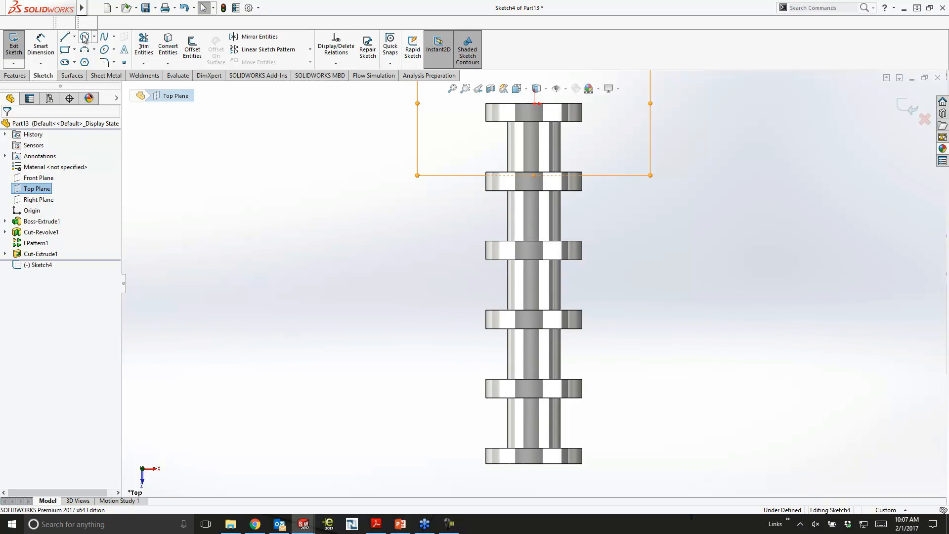
pyautogui.click(533, 134)
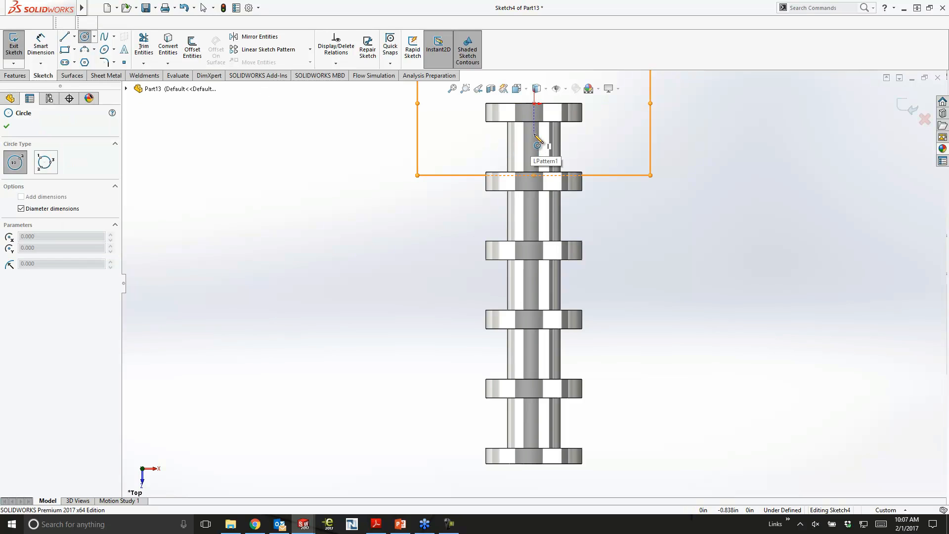
pyautogui.click(538, 143)
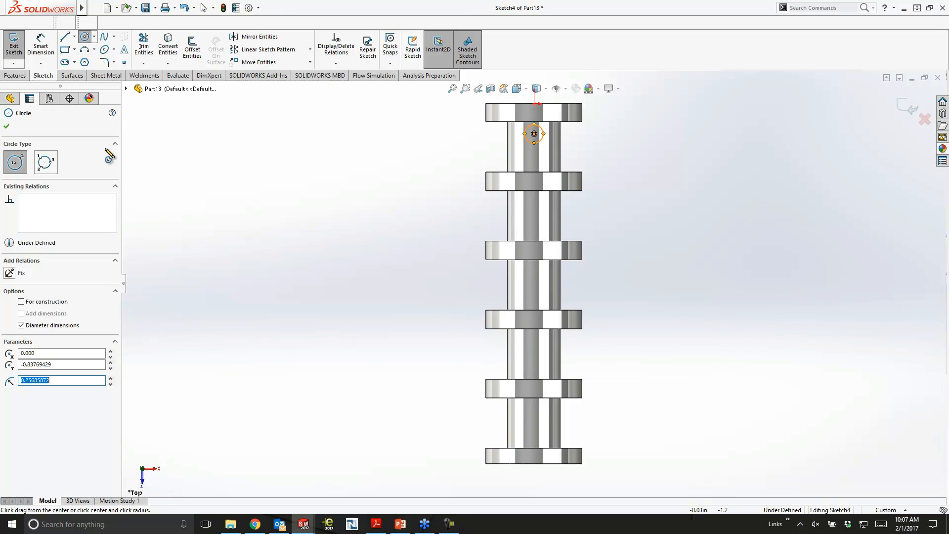
# - Extrude-cut the Top Plane circle with Through All - Both to form a cross hole in the first neck
pyautogui.click(151, 47)
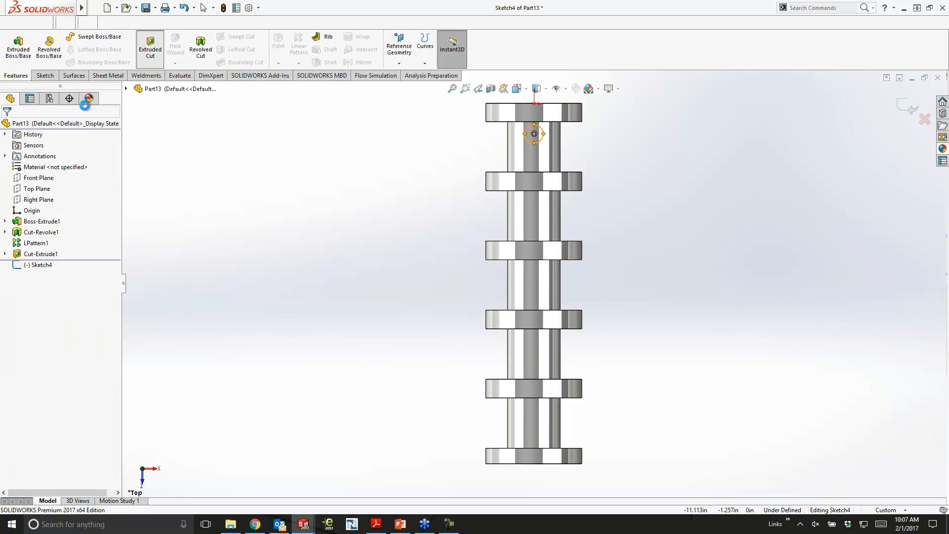
pyautogui.click(41, 186)
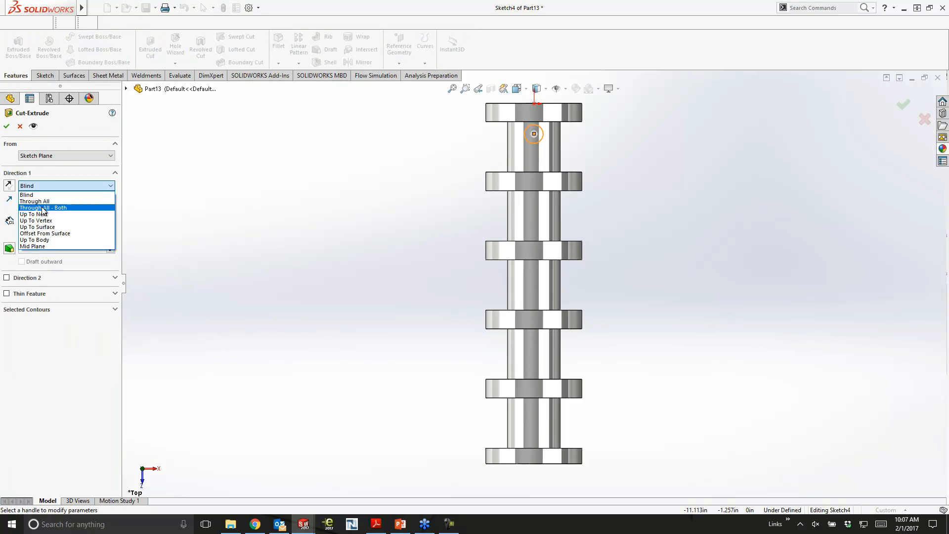
pyautogui.click(42, 208)
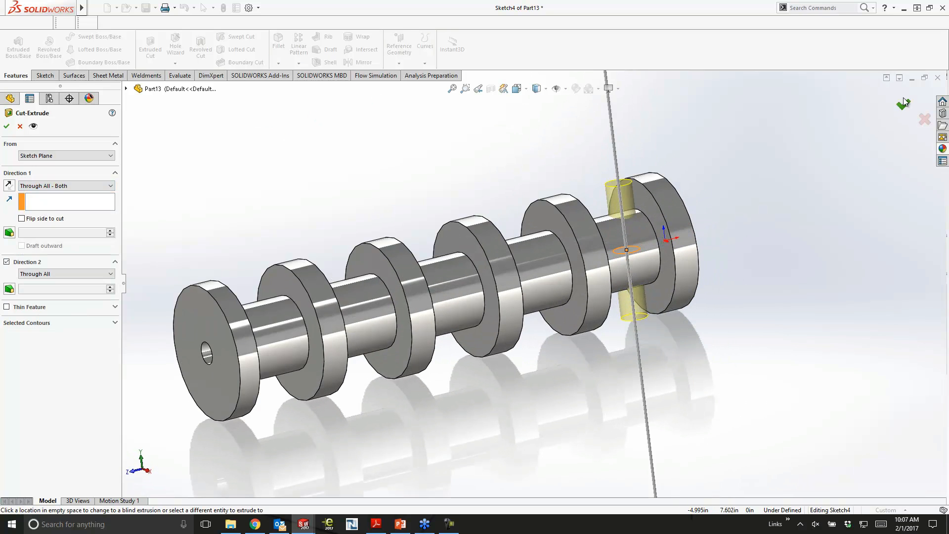
pyautogui.click(901, 104)
# - Sketch a circle about 0.27 in in radius on the Right Plane, on the axis about 1.53 in from the origin
pyautogui.moveTo(777, 261); pyautogui.dragTo(787, 394, button='middle')
pyautogui.click(35, 200)
pyautogui.click(73, 184)
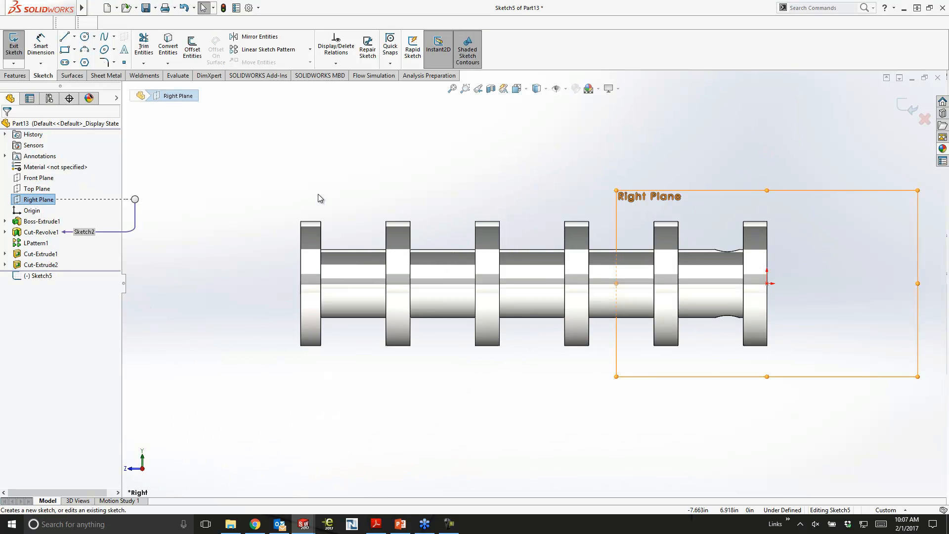
pyautogui.click(84, 36)
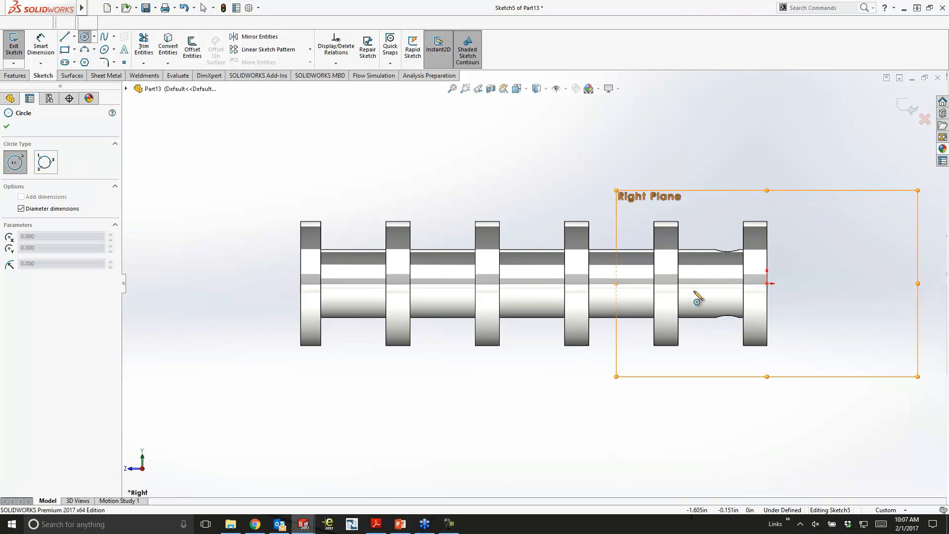
pyautogui.click(695, 283)
pyautogui.click(704, 292)
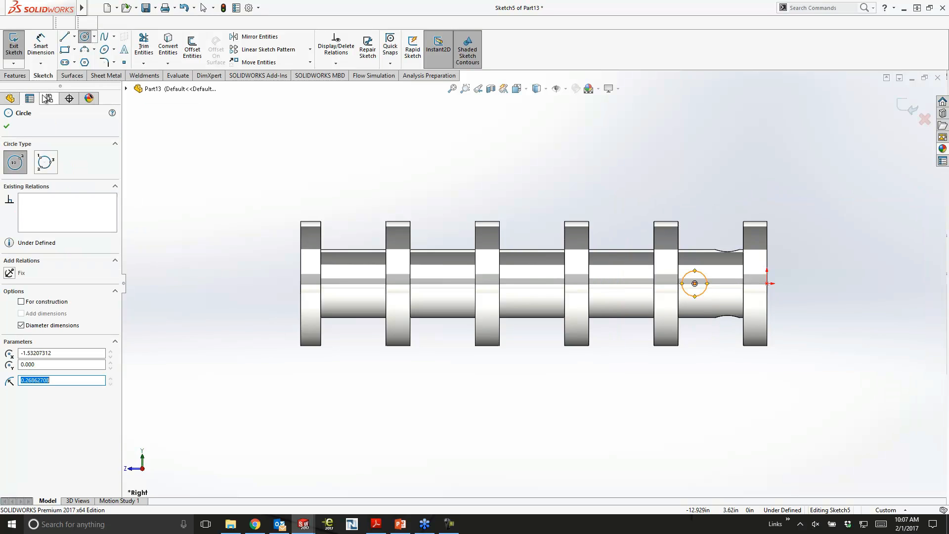
# - Extrude-cut the Right Plane circle with Through All - Both to form a second cross hole in the first neck
pyautogui.click(7, 77)
pyautogui.click(150, 47)
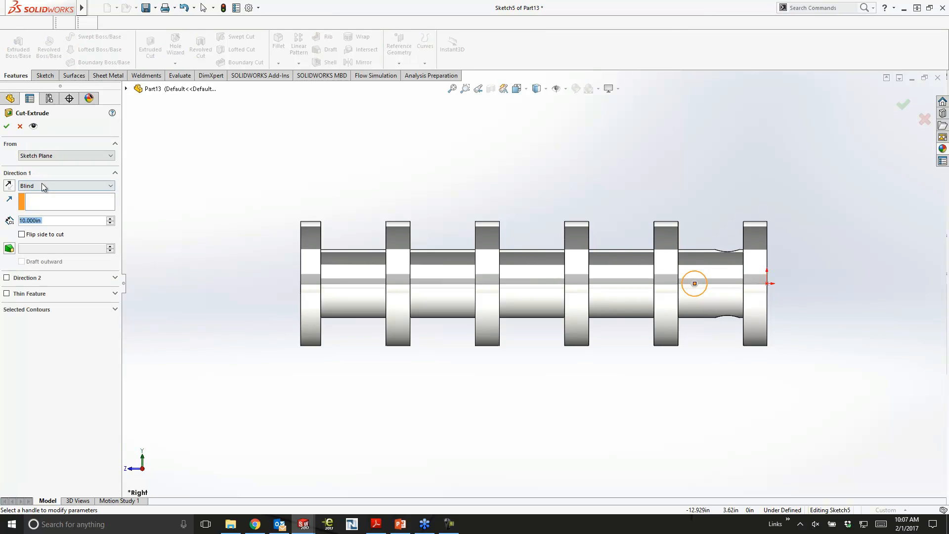
pyautogui.click(41, 184)
pyautogui.click(43, 208)
pyautogui.press('Return')
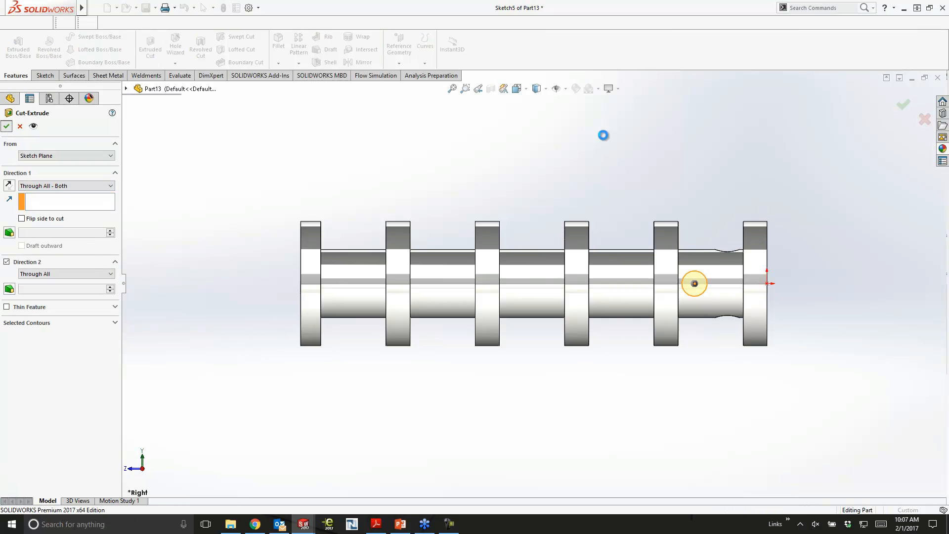
# - Reorder the two cross-hole cuts in the feature history so they sit directly after the revolved cut and before the linear pattern
pyautogui.moveTo(614, 136); pyautogui.dragTo(642, 232, button='middle')
pyautogui.scroll(-2, 718, 292)
pyautogui.moveTo(718, 292); pyautogui.dragTo(672, 313, button='middle')
pyautogui.scroll(1, 660, 314)
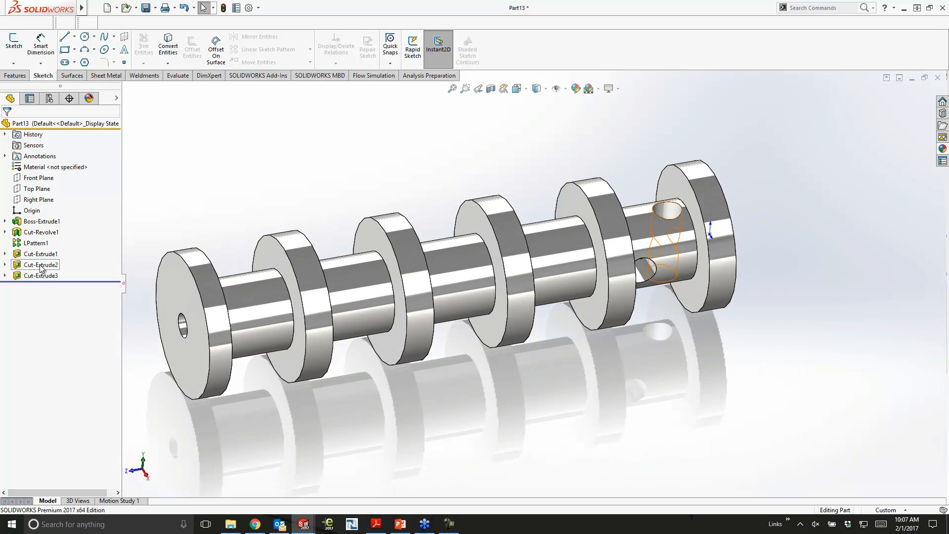
pyautogui.moveTo(40, 265); pyautogui.dragTo(62, 230)
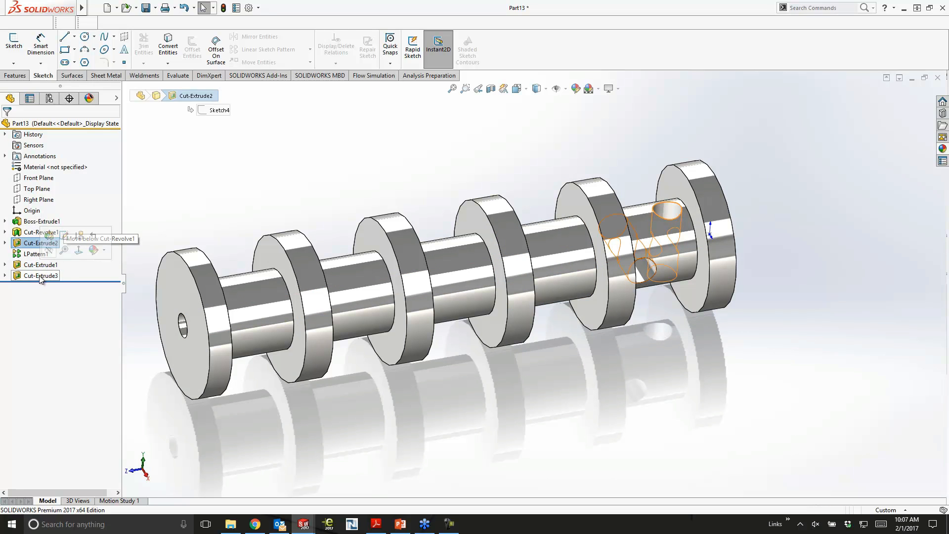
pyautogui.moveTo(40, 275); pyautogui.dragTo(68, 245)
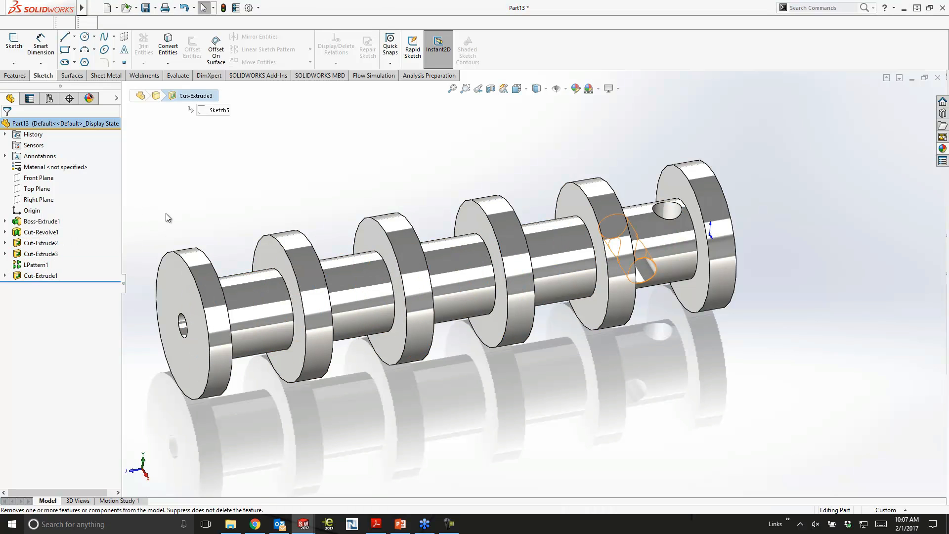
# - Edit the linear pattern to include both cross-hole cuts along with the revolved groove
pyautogui.click(41, 231)
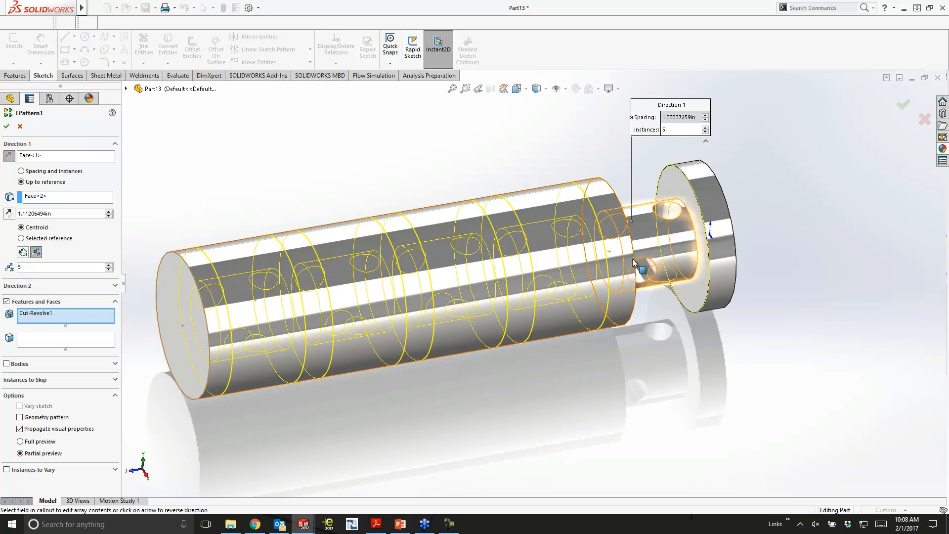
pyautogui.click(667, 216)
pyautogui.click(649, 273)
pyautogui.rightClick(649, 275)
# - Sketch a circle about 0.79 in in radius on the cylinder's end face nearest the origin, centred on the origin
pyautogui.moveTo(783, 272)
pyautogui.mouseDown(button='middle')
pyautogui.moveTo(785, 233)
pyautogui.moveTo(798, 287)
pyautogui.moveTo(776, 347)
pyautogui.moveTo(787, 407)
pyautogui.moveTo(790, 331)
pyautogui.moveTo(793, 359)
pyautogui.moveTo(777, 316)
pyautogui.moveTo(760, 369)
pyautogui.moveTo(739, 360)
pyautogui.mouseUp(button='middle')
pyautogui.click(739, 359)
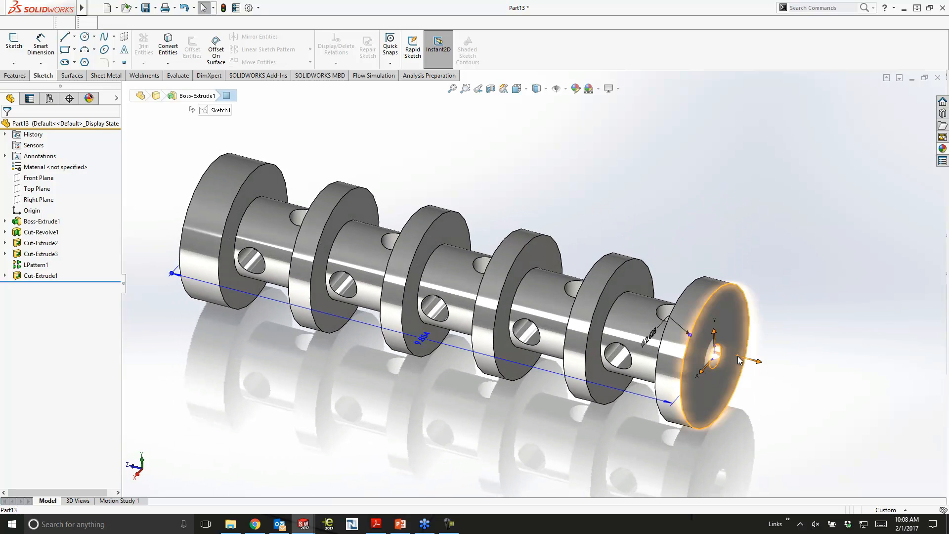
pyautogui.click(782, 328)
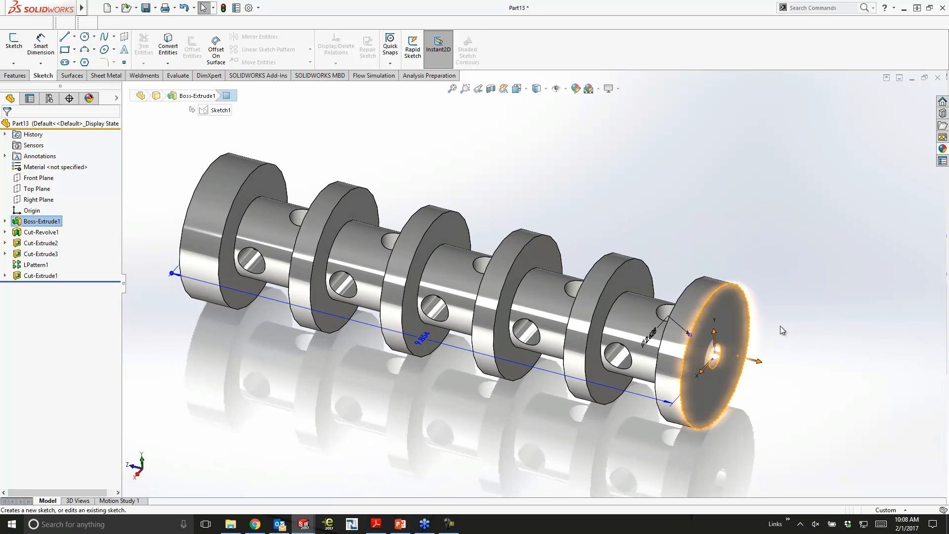
pyautogui.click(85, 39)
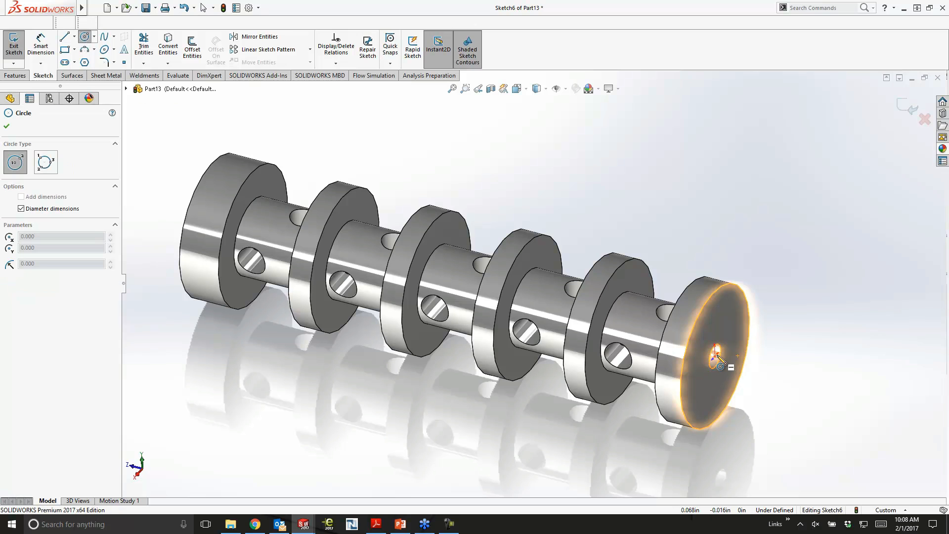
pyautogui.click(716, 355)
pyautogui.click(749, 352)
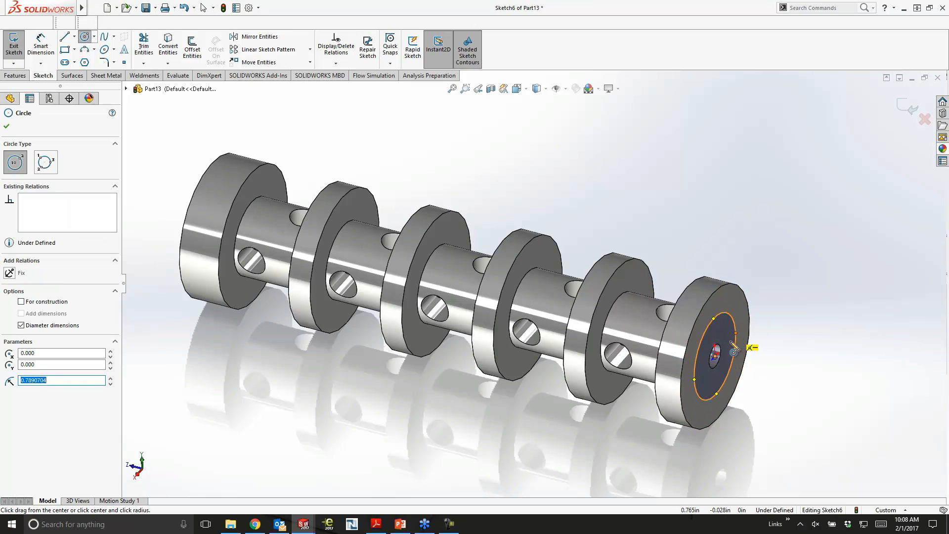
pyautogui.moveTo(749, 353); pyautogui.dragTo(739, 306, button='middle')
pyautogui.scroll(-5, 739, 307)
pyautogui.press('Escape')
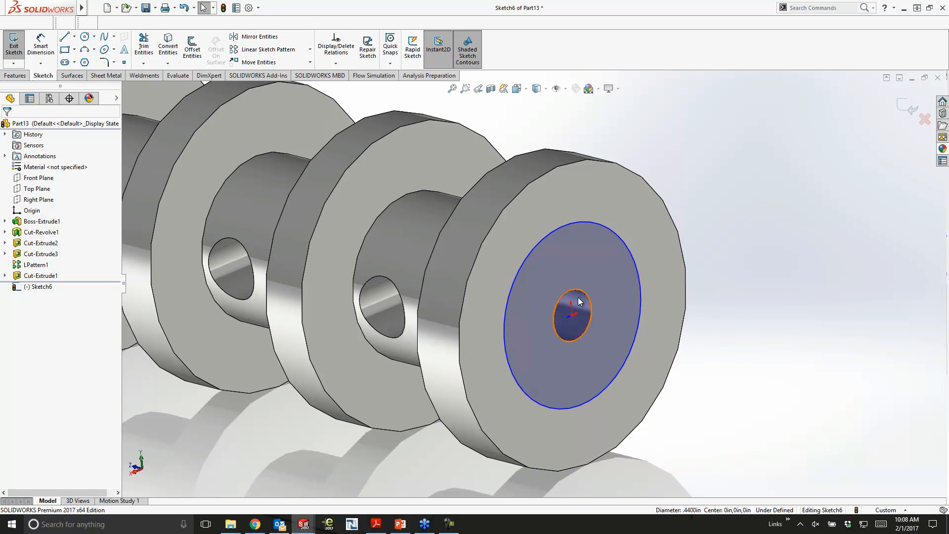
# - Dimension the end-face circle's diameter to 1 in
pyautogui.click(42, 47)
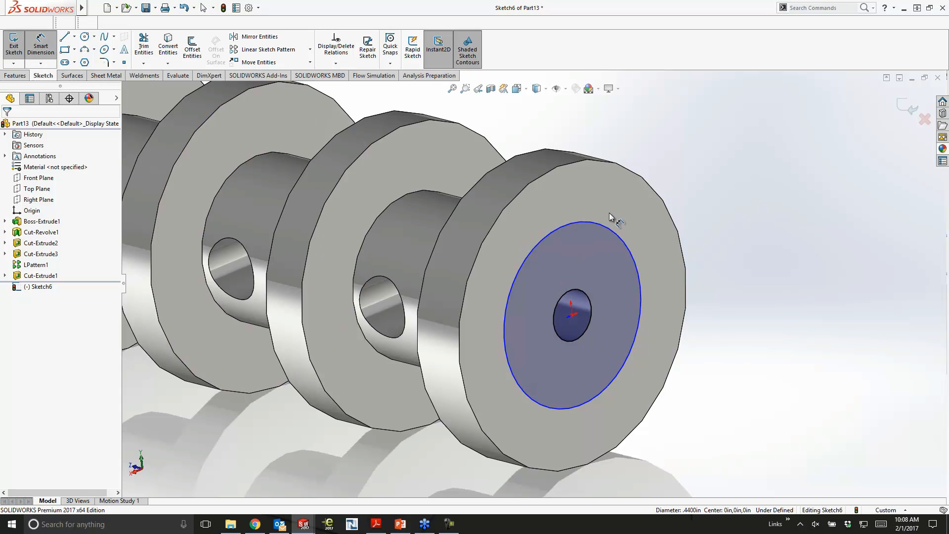
pyautogui.click(614, 232)
pyautogui.click(711, 178)
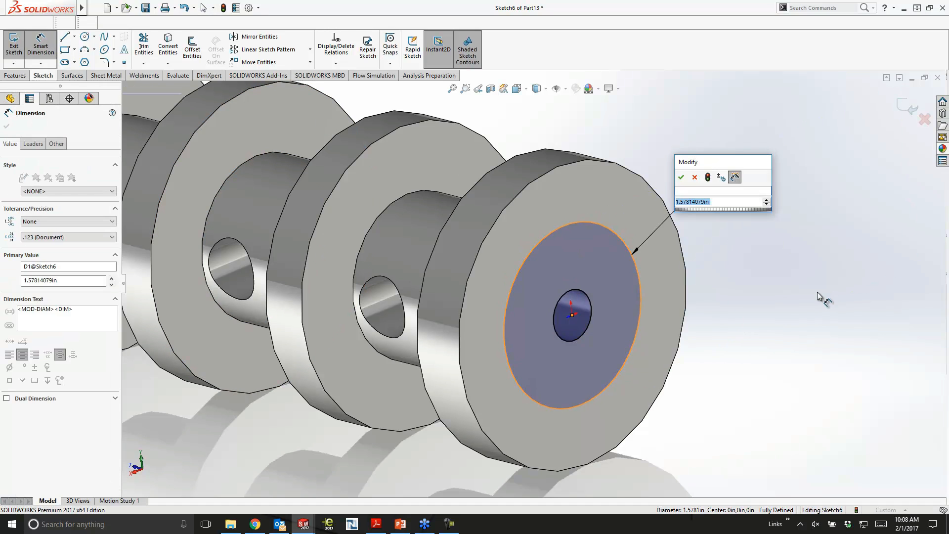
pyautogui.write('1')
pyautogui.press('Return')
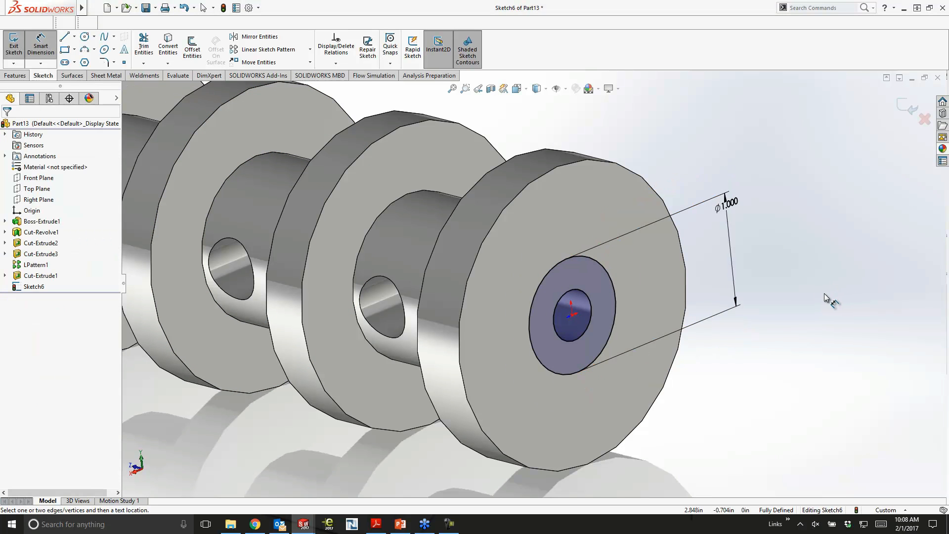
# - Extrude the end-face circle as a Blind boss 0.75 in deep
pyautogui.click(14, 75)
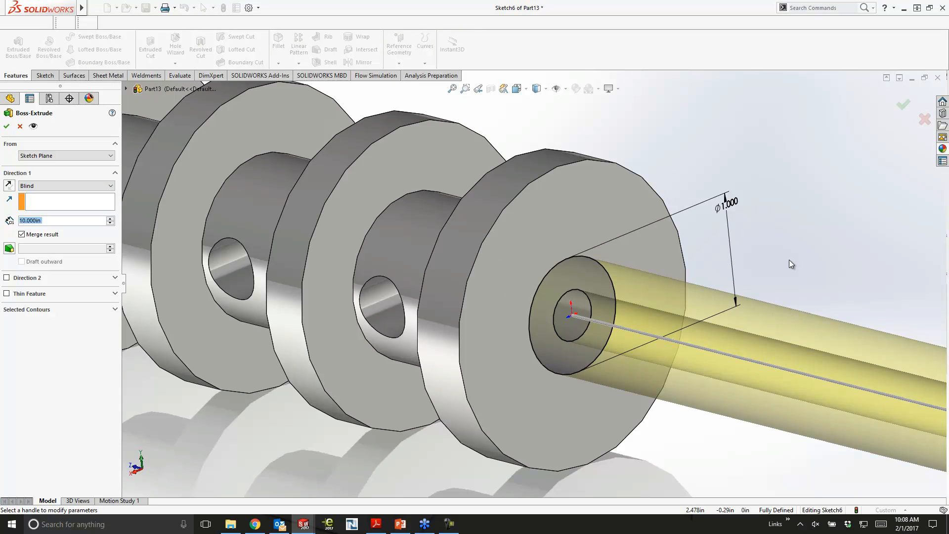
pyautogui.write('.75')
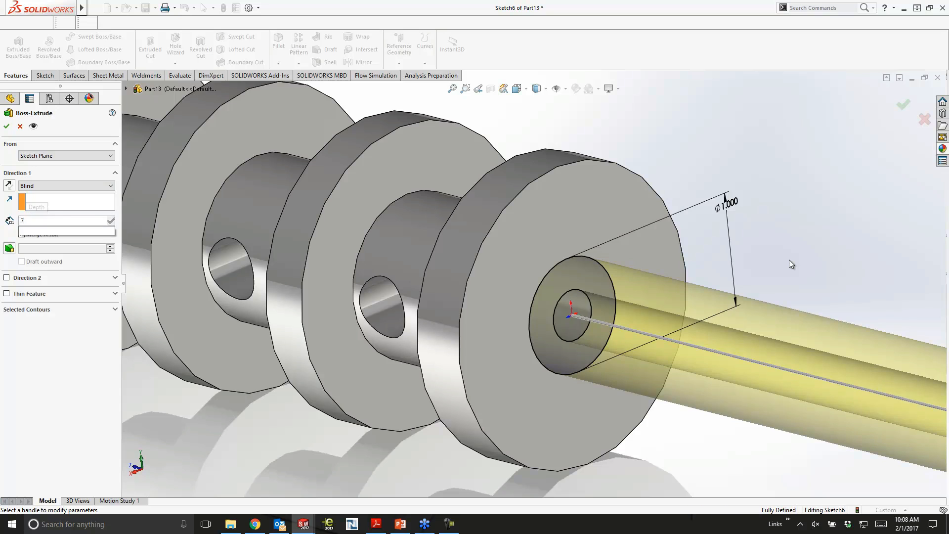
pyautogui.press('Return')
pyautogui.click(903, 104)
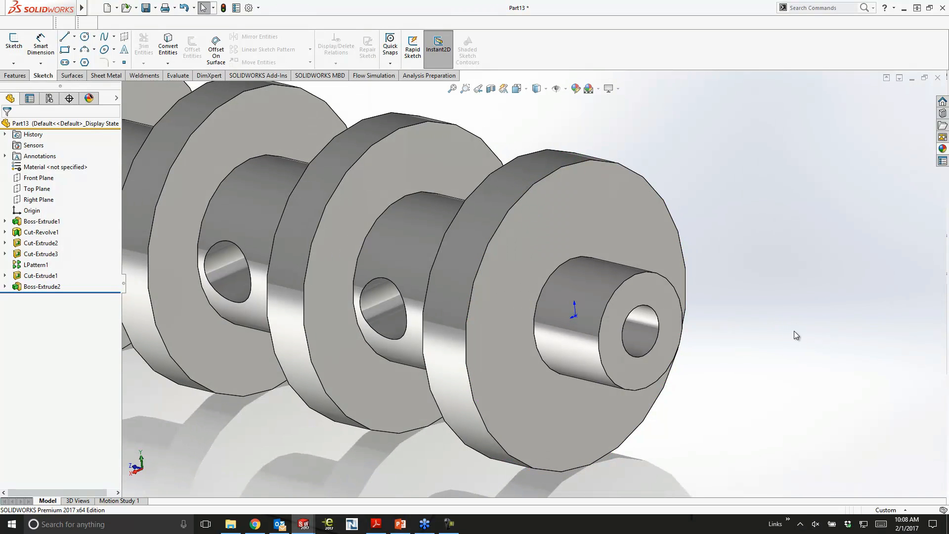
# - Try a cosmetic thread on the end boss's outer circular edge using ANSI Inch, Machine Threads, size 1-8, Up to Next
pyautogui.moveTo(97, 3)
pyautogui.click(134, 8)
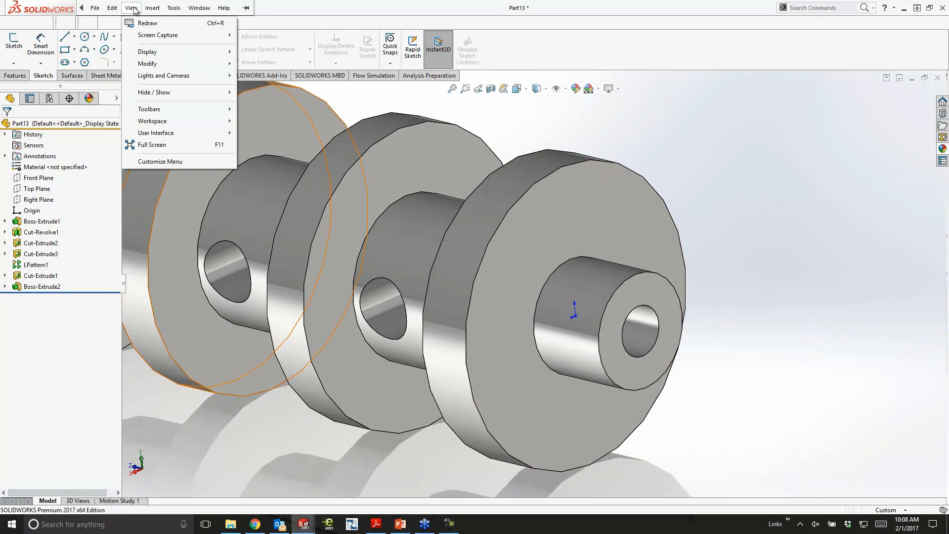
pyautogui.moveTo(153, 9)
pyautogui.moveTo(188, 357)
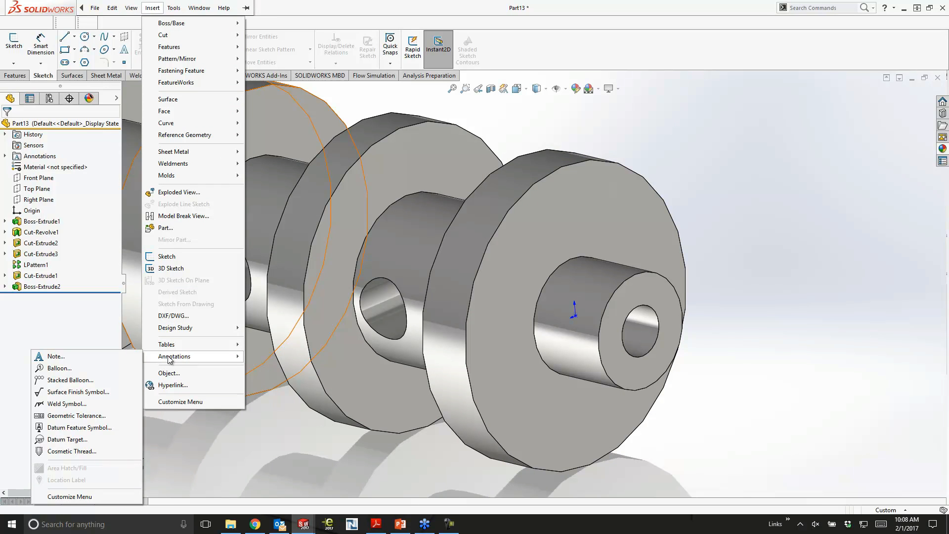
pyautogui.click(77, 453)
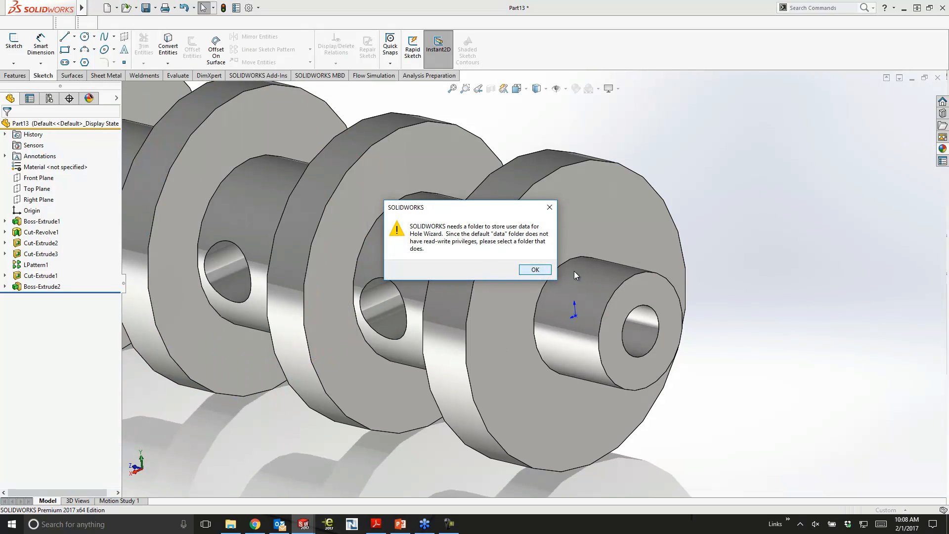
pyautogui.press('Return')
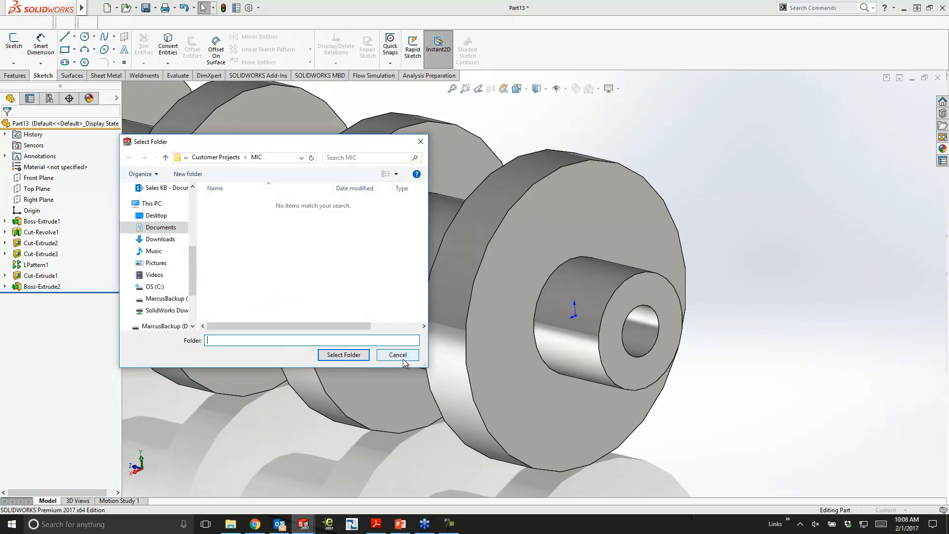
pyautogui.click(343, 354)
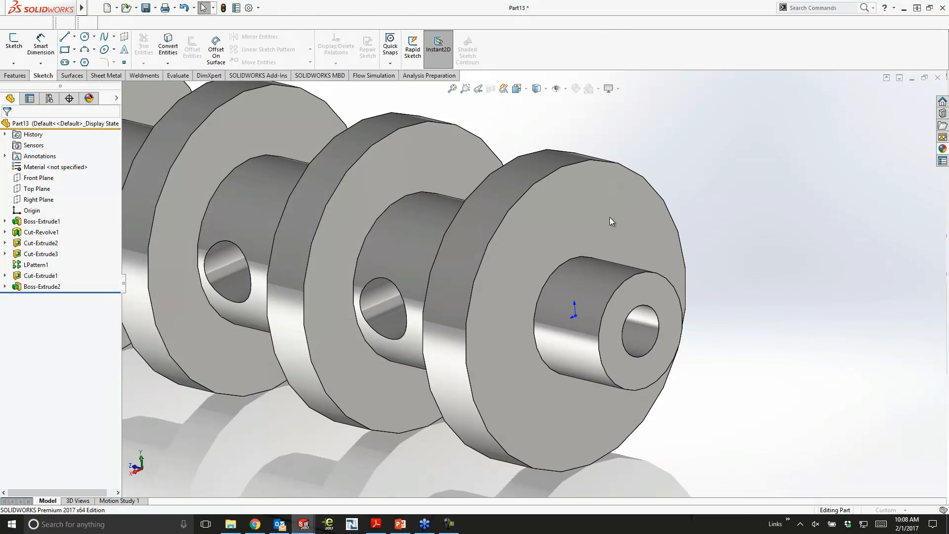
pyautogui.click(633, 277)
pyautogui.moveTo(756, 252); pyautogui.dragTo(748, 277, button='middle')
pyautogui.scroll(-1, 786, 267)
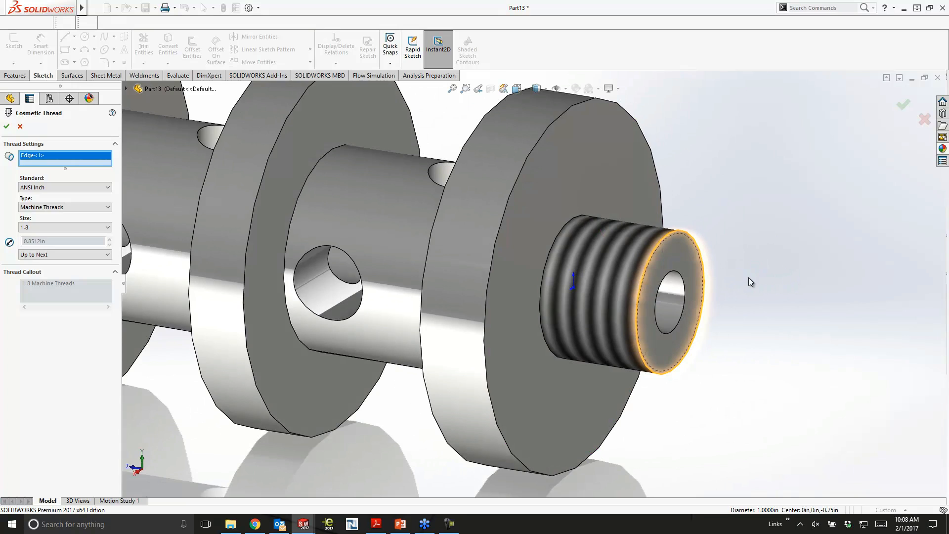
pyautogui.scroll(-1, 635, 260)
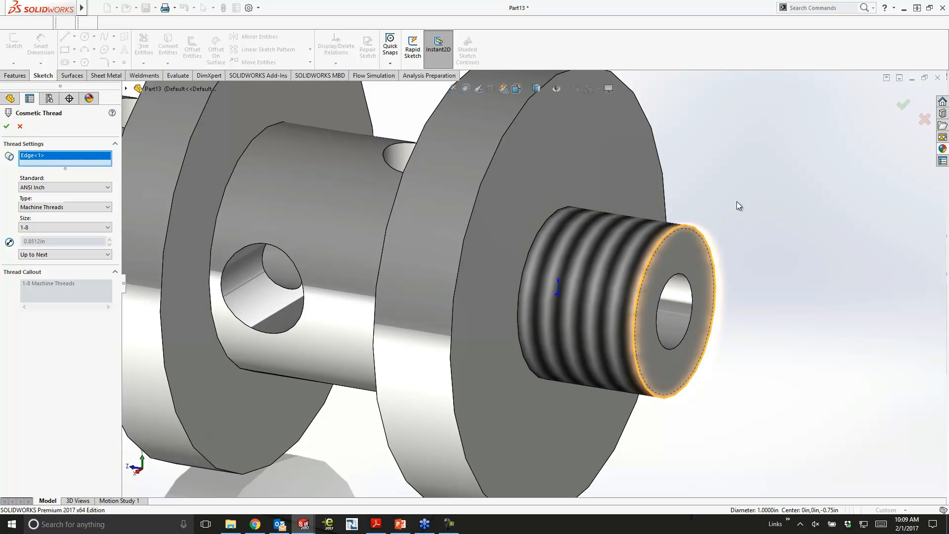
pyautogui.click(20, 127)
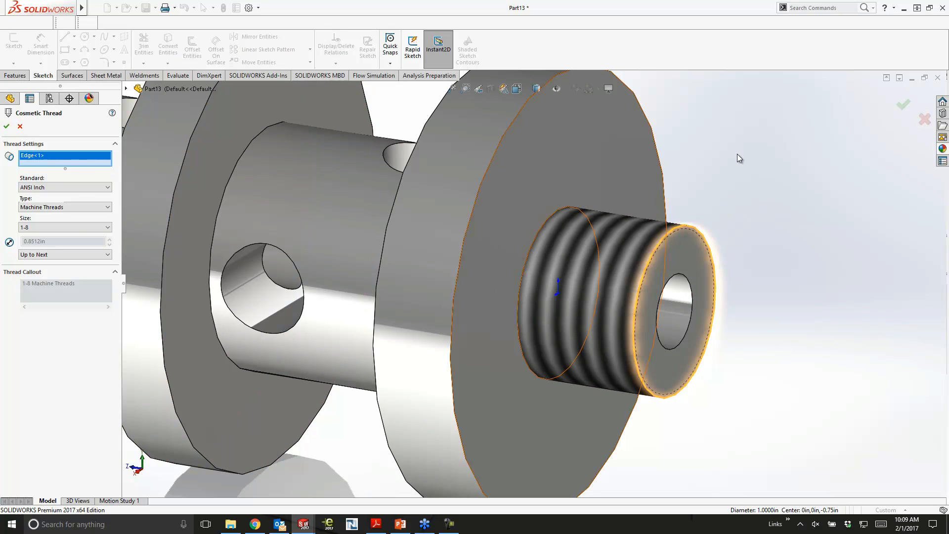
# - Find the Thread command with a command search and start a thread on the end boss's outer circular edge
pyautogui.click(14, 75)
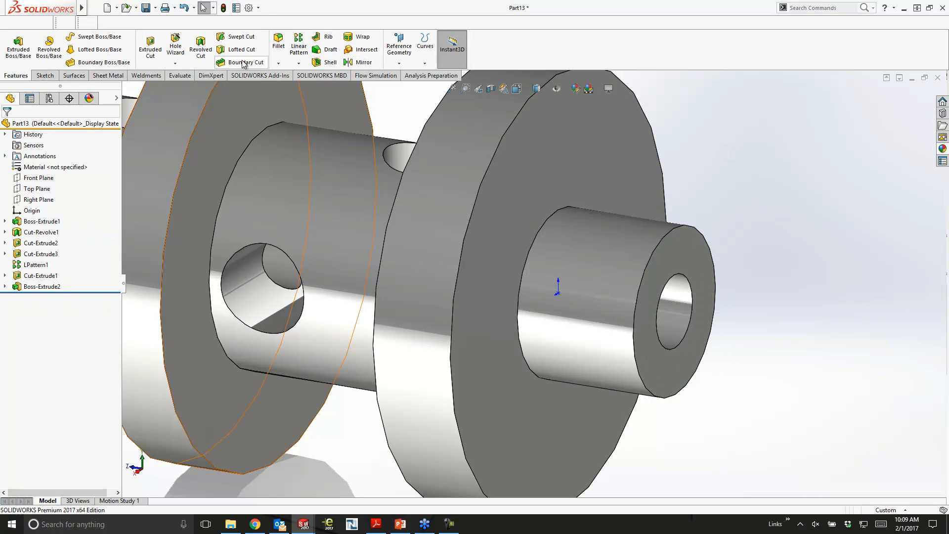
pyautogui.press('s')
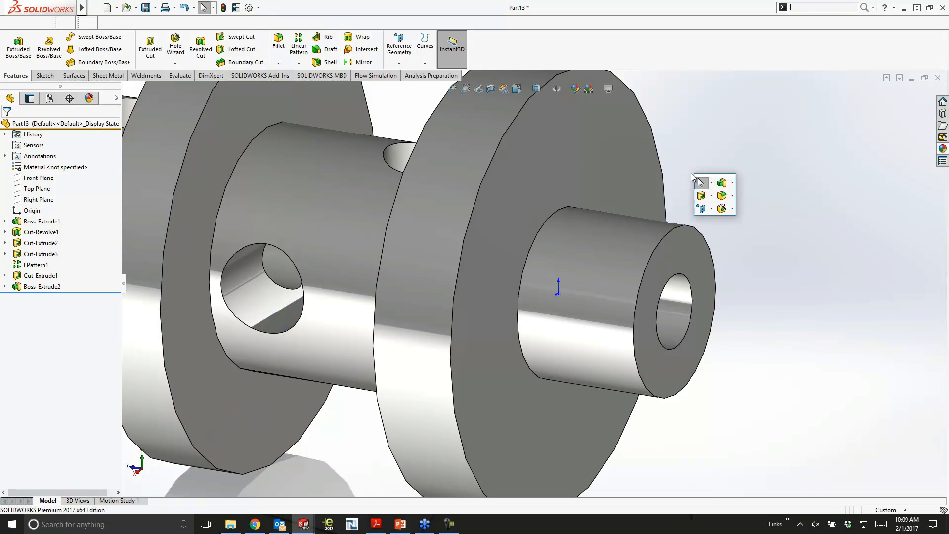
pyautogui.press('Return')
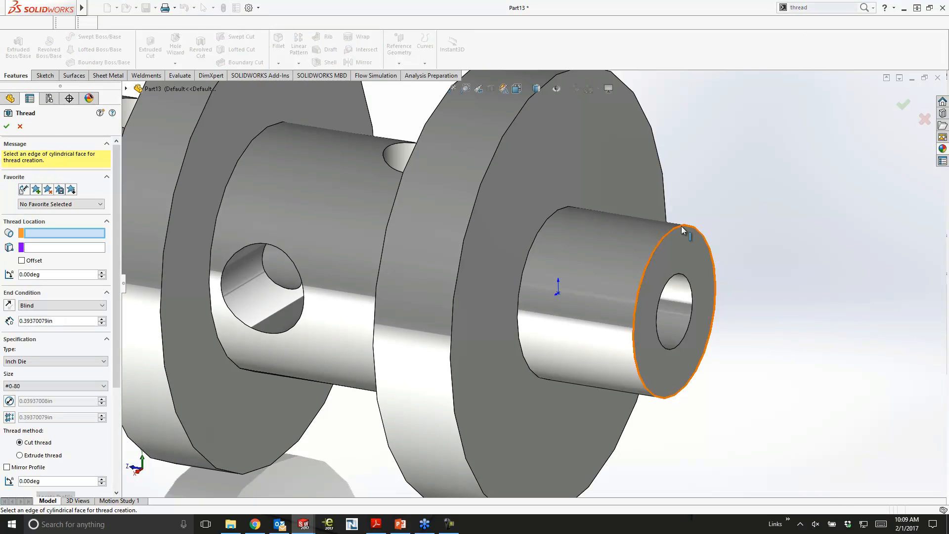
pyautogui.click(705, 369)
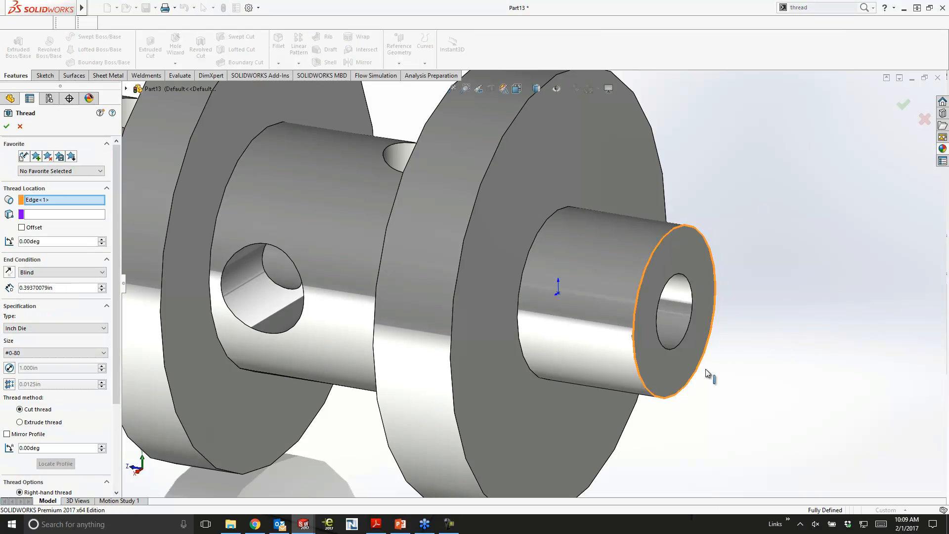
pyautogui.scroll(-4, 705, 380)
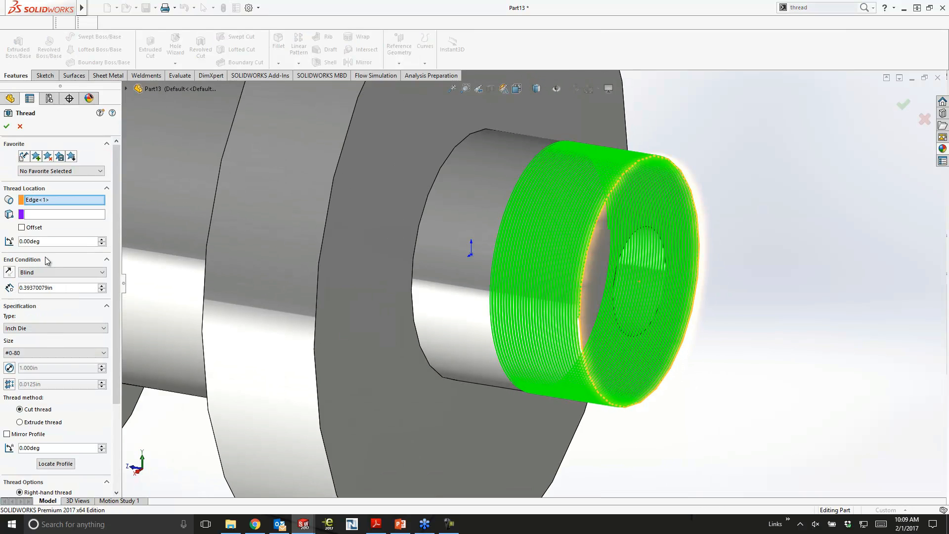
# - Set the thread specification to type Inch Die and size 1.0000-12
pyautogui.click(39, 328)
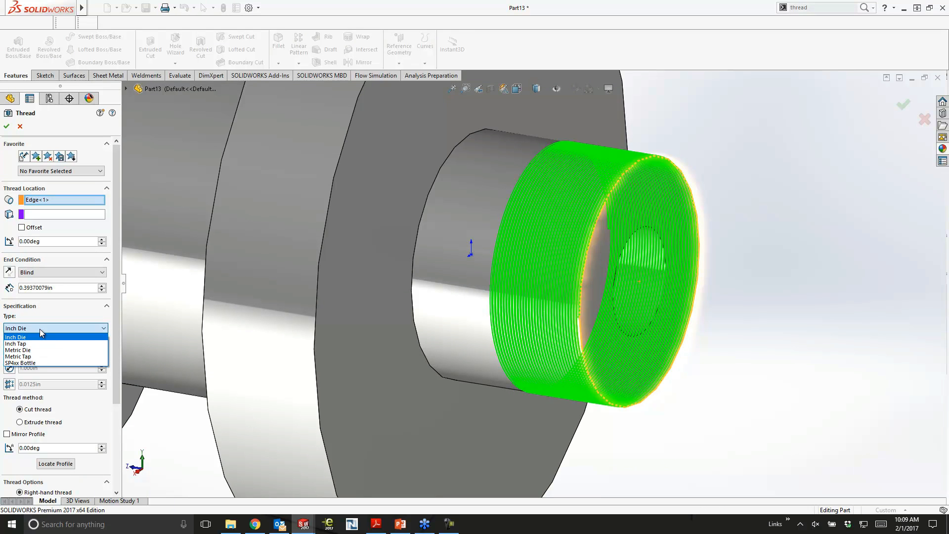
pyautogui.click(39, 337)
pyautogui.click(35, 353)
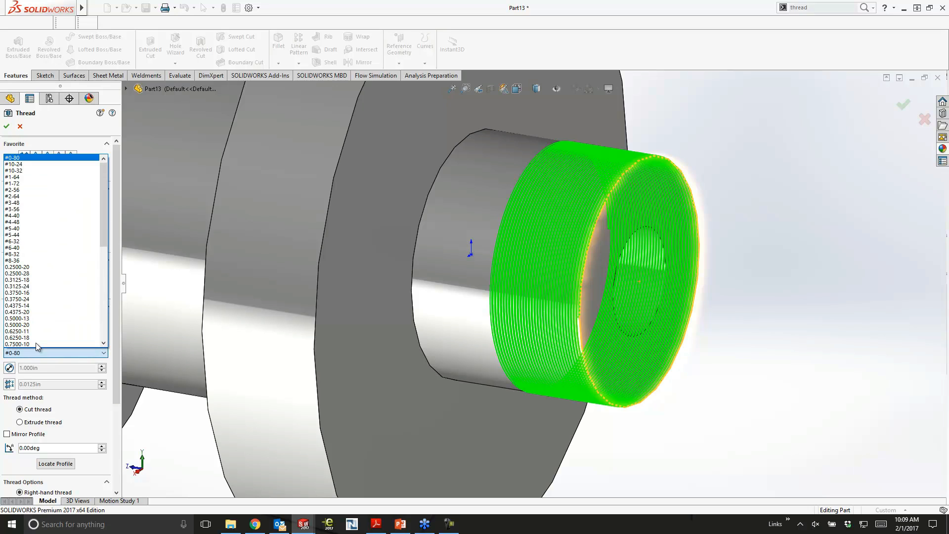
pyautogui.scroll(-3, 36, 330)
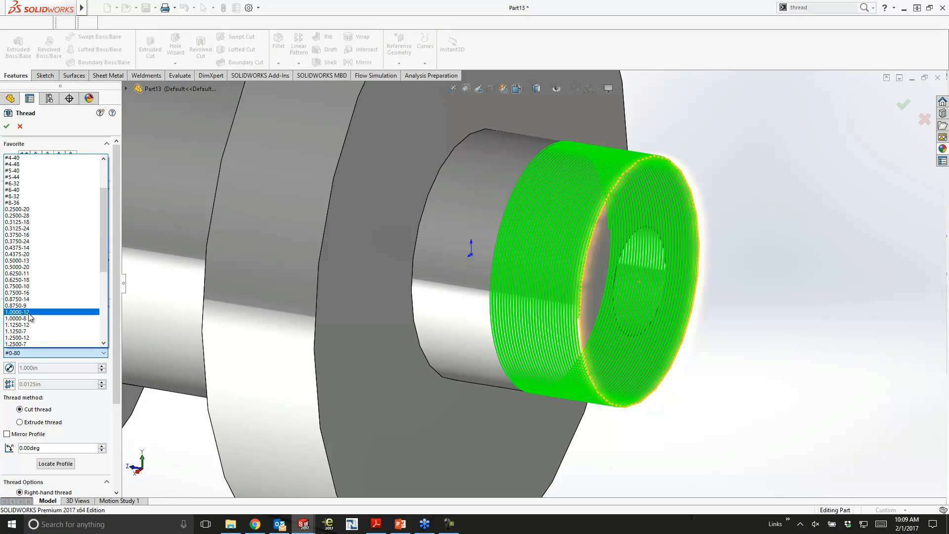
pyautogui.click(29, 313)
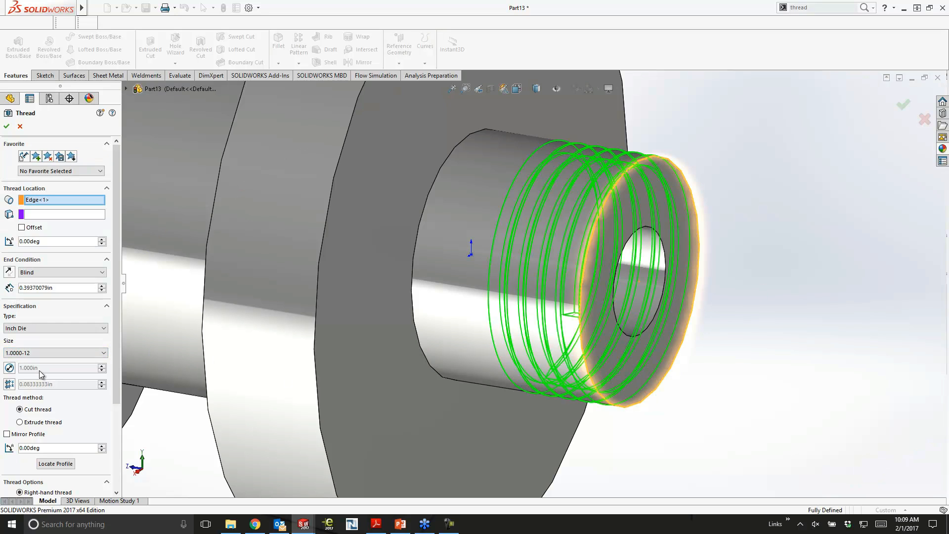
# - Try overriding the thread pitch with 1/20 in, and restore the standard pitch
pyautogui.click(9, 384)
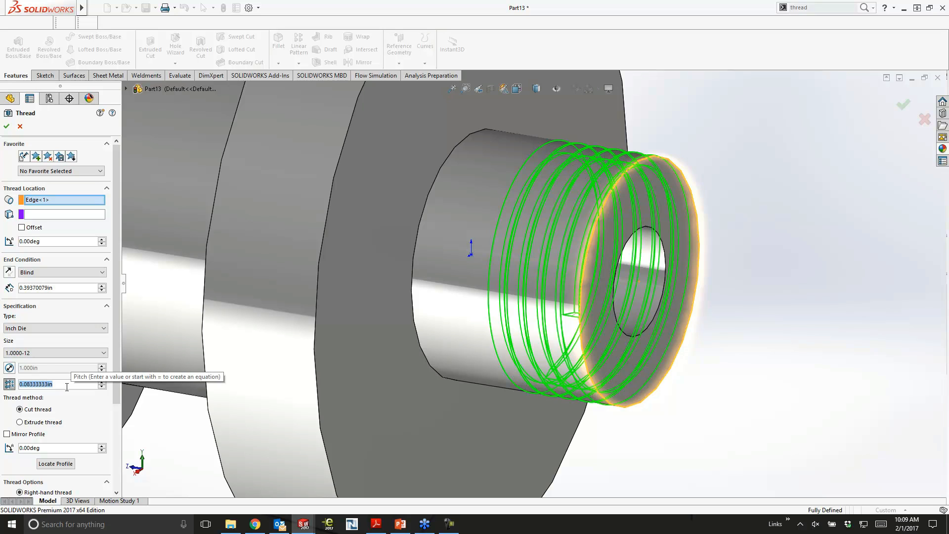
pyautogui.write('1/10')
pyautogui.press('BackSpace')
pyautogui.press('BackSpace')
pyautogui.write('20')
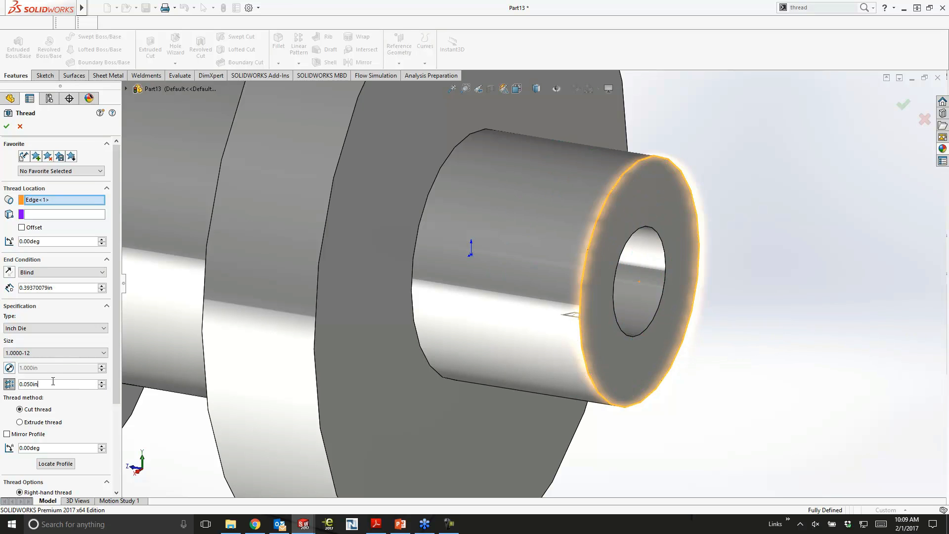
pyautogui.click(9, 384)
pyautogui.moveTo(765, 195)
pyautogui.mouseDown(button='middle')
pyautogui.moveTo(798, 178)
pyautogui.moveTo(776, 186)
pyautogui.mouseUp(button='middle')
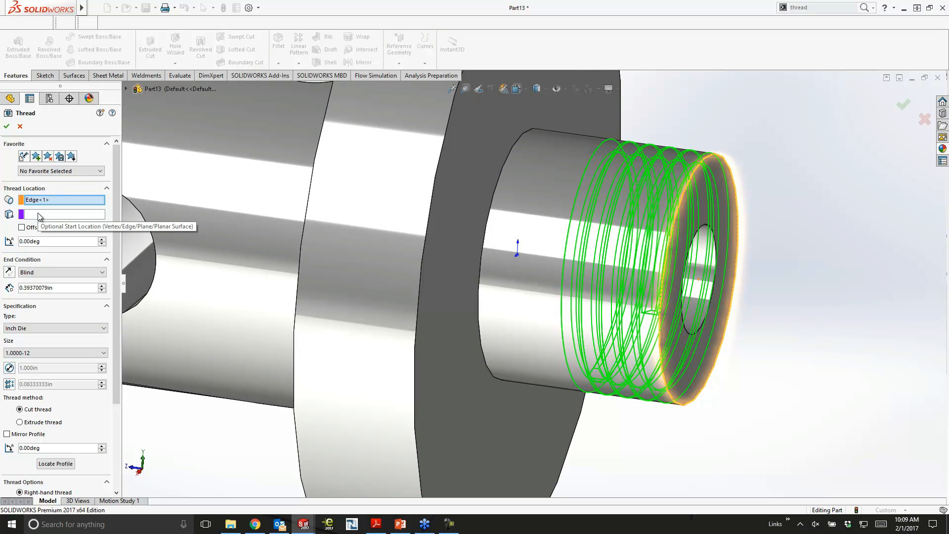
# - End the boss thread up to the adjoining flange face, trim it with the end face, and create the thread
pyautogui.click(59, 272)
pyautogui.click(44, 296)
pyautogui.click(448, 243)
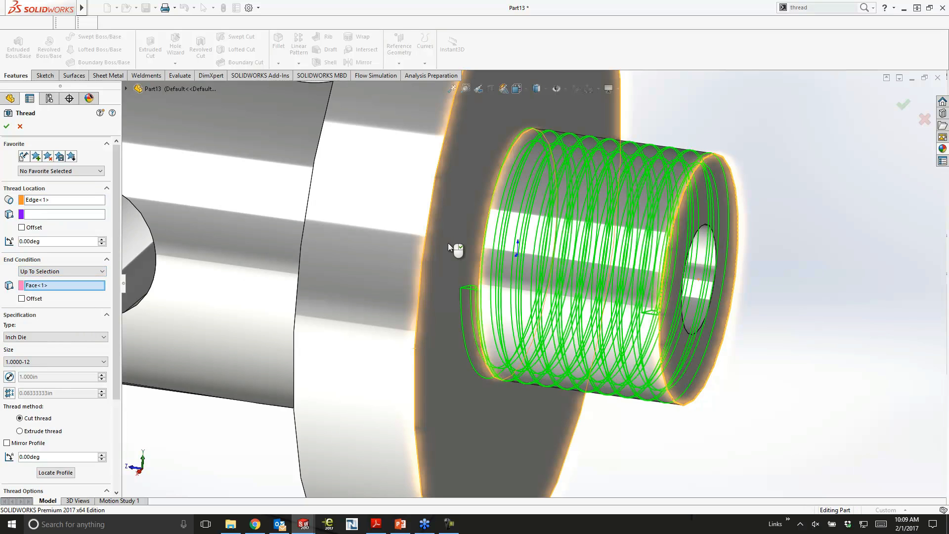
pyautogui.scroll(-3, 117, 385)
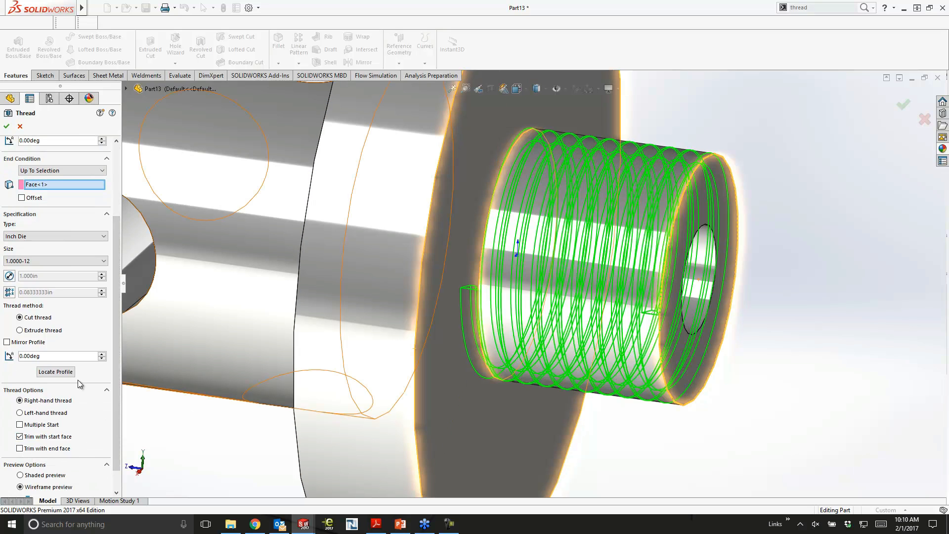
pyautogui.click(19, 448)
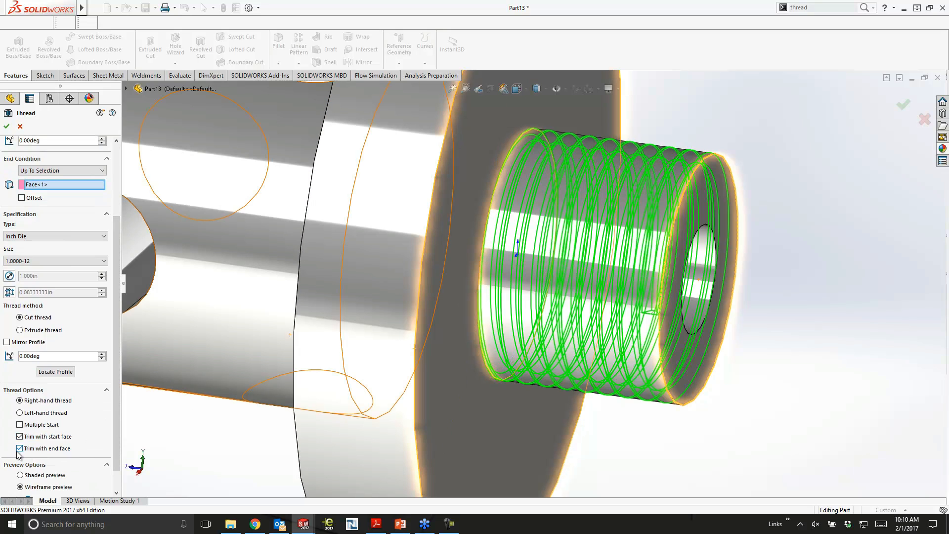
pyautogui.click(904, 101)
pyautogui.moveTo(848, 203); pyautogui.dragTo(811, 231, button='middle')
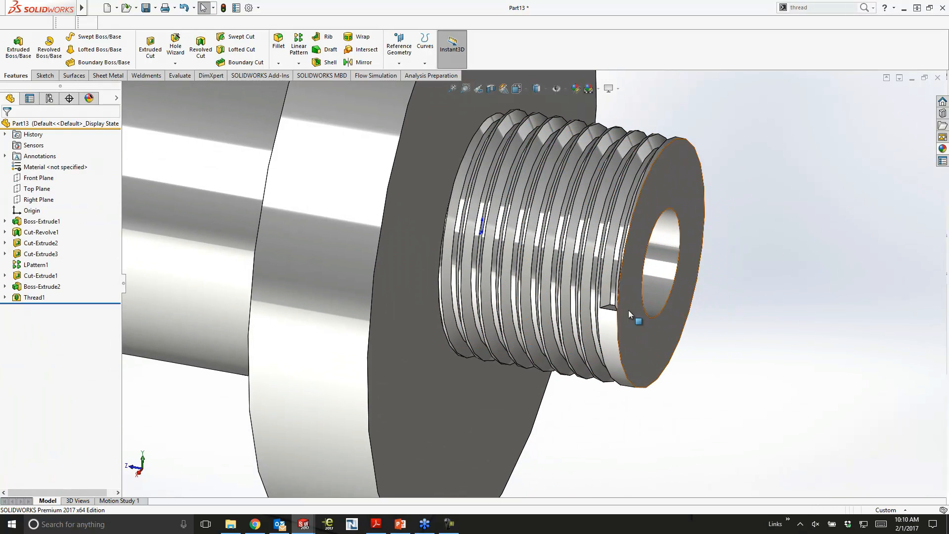
# - Edit the end boss's thread to start with a 0.1 in offset outward beyond the boss's end face
pyautogui.click(34, 297)
pyautogui.click(29, 270)
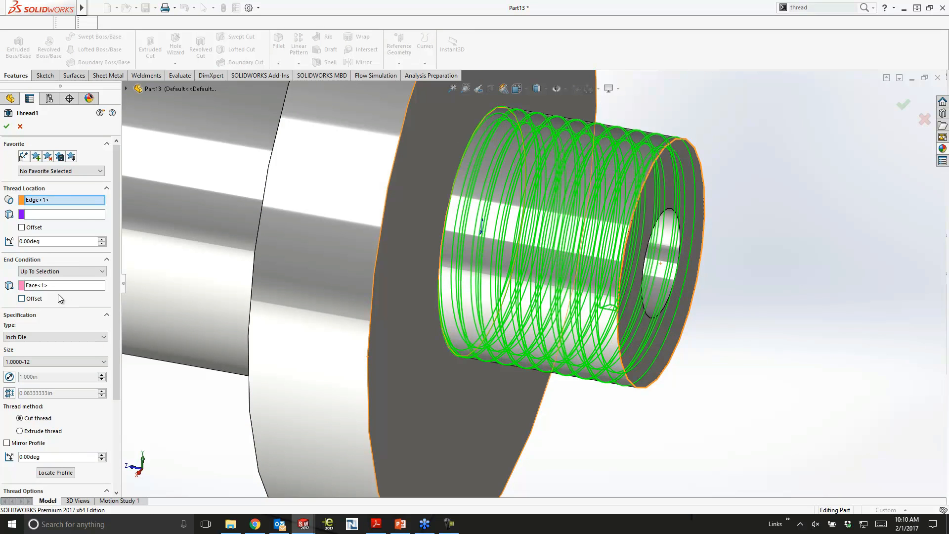
pyautogui.click(21, 227)
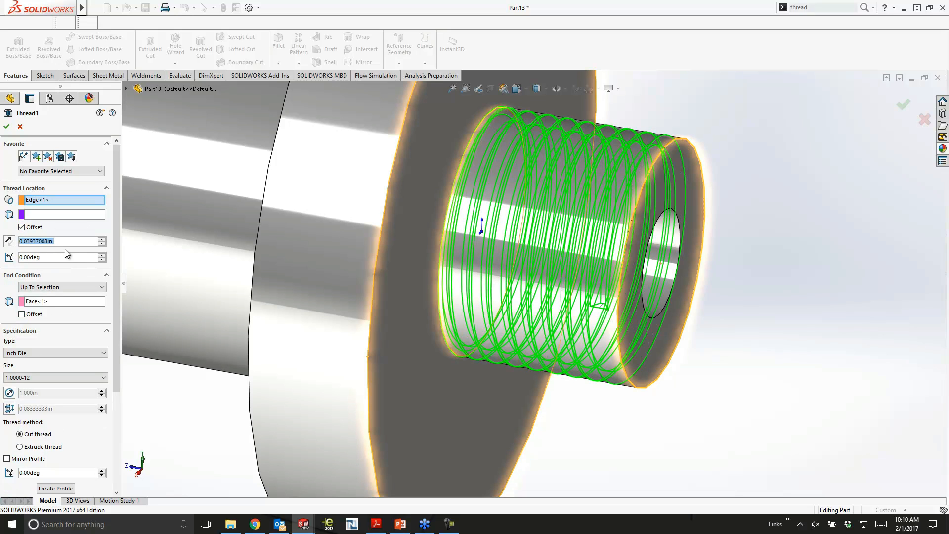
pyautogui.write('.')
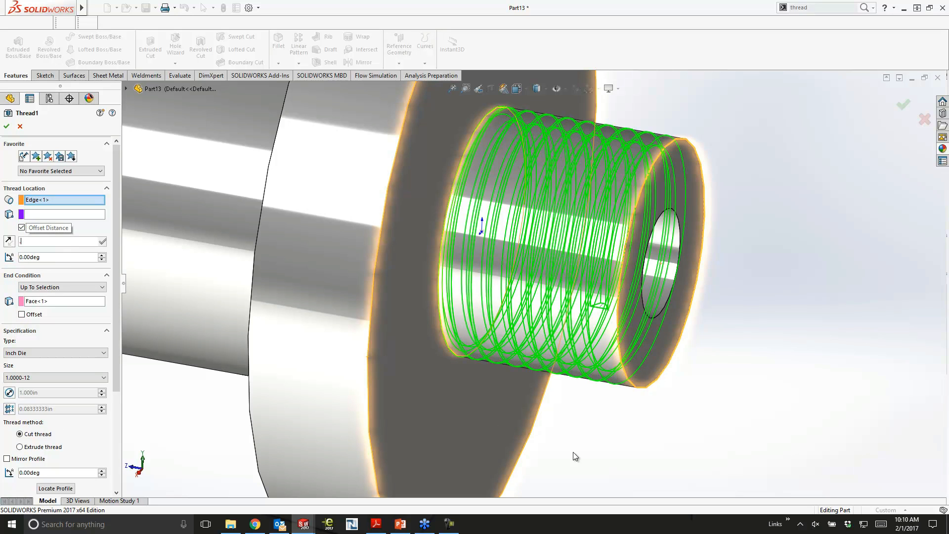
pyautogui.write('1')
pyautogui.press('Return')
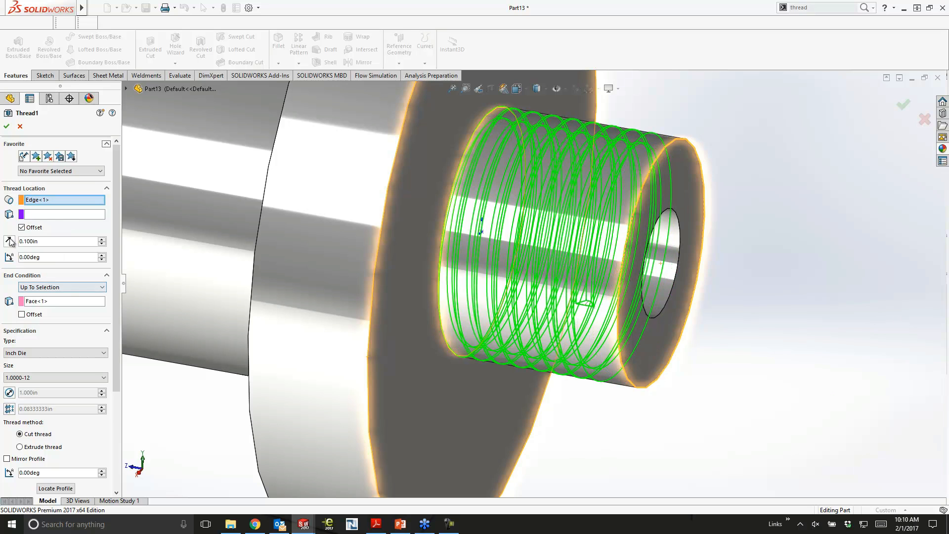
pyautogui.moveTo(736, 251); pyautogui.dragTo(770, 245, button='middle')
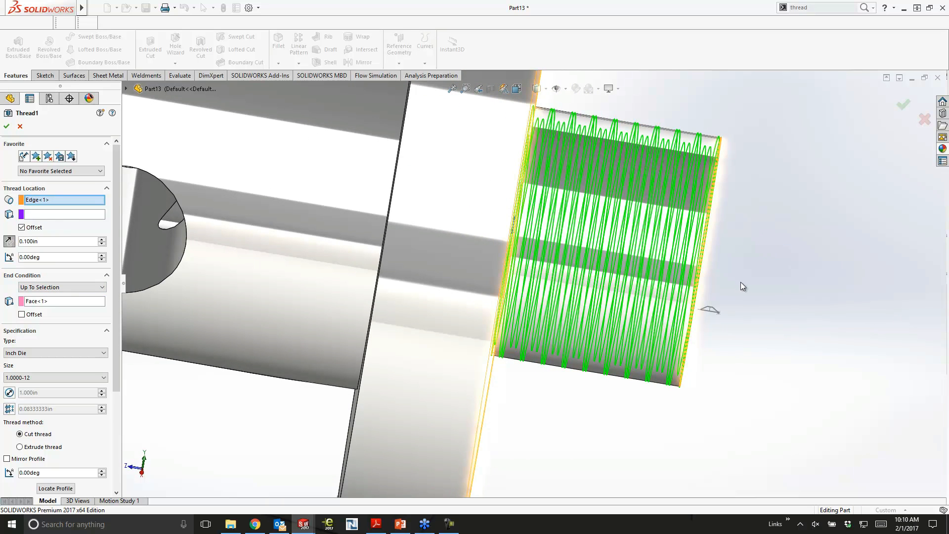
pyautogui.press('Return')
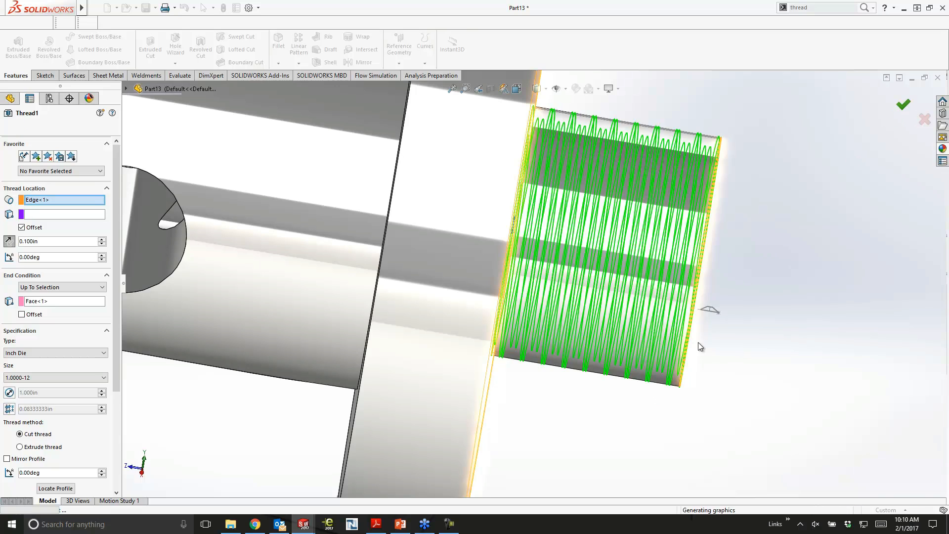
pyautogui.moveTo(708, 316); pyautogui.dragTo(734, 321, button='middle')
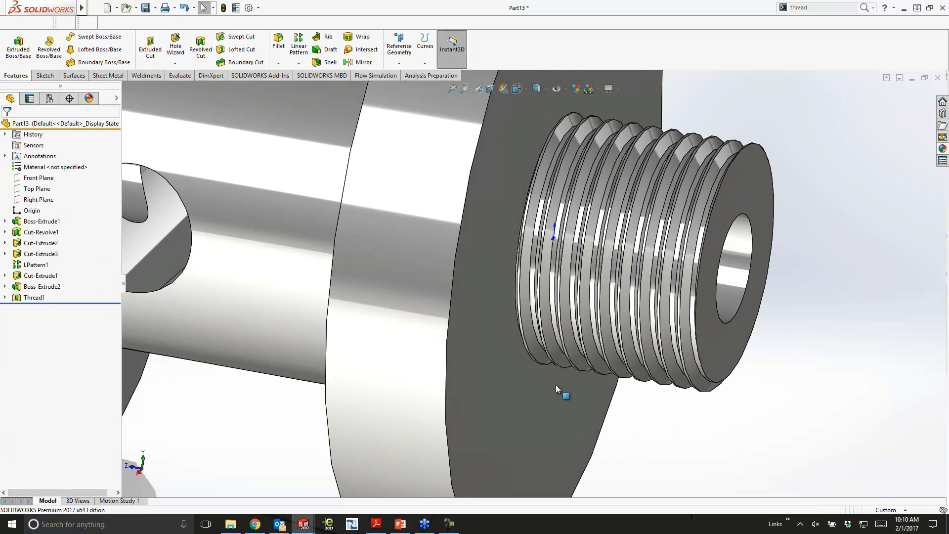
# - Sketch a rectangle on the Front Plane overlapping the top of the cylinder, with its lower-left corner coincident with the outer circular edge
pyautogui.scroll(7, 811, 283)
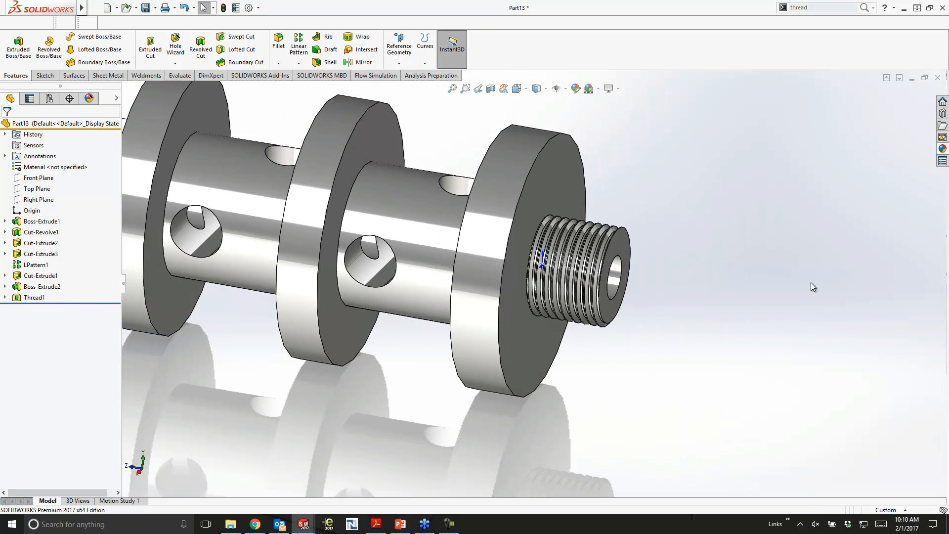
pyautogui.scroll(5, 678, 300)
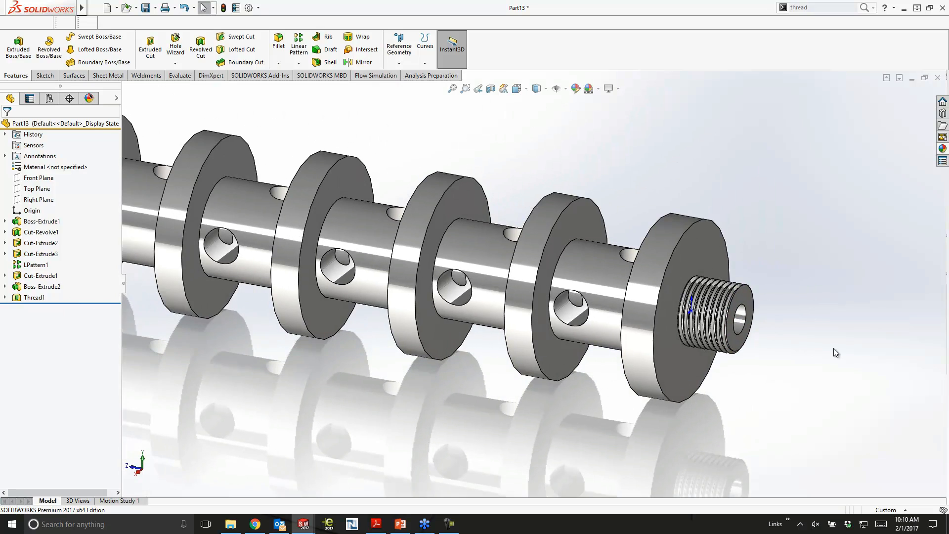
pyautogui.scroll(2, 727, 193)
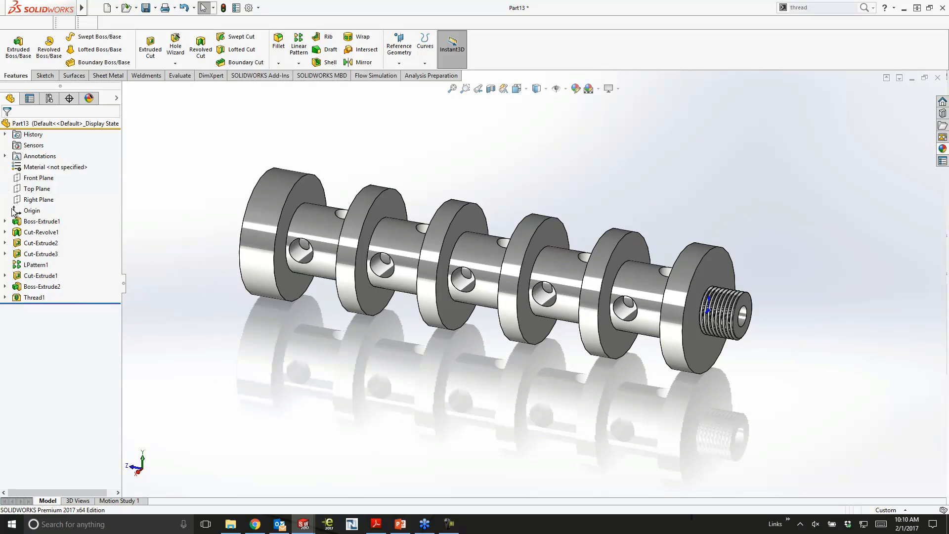
pyautogui.click(39, 177)
pyautogui.click(48, 171)
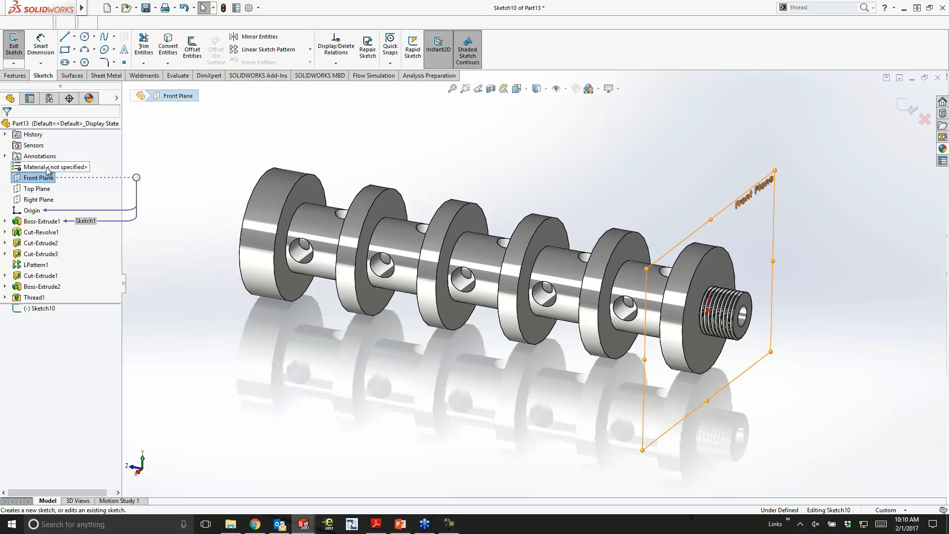
pyautogui.click(65, 50)
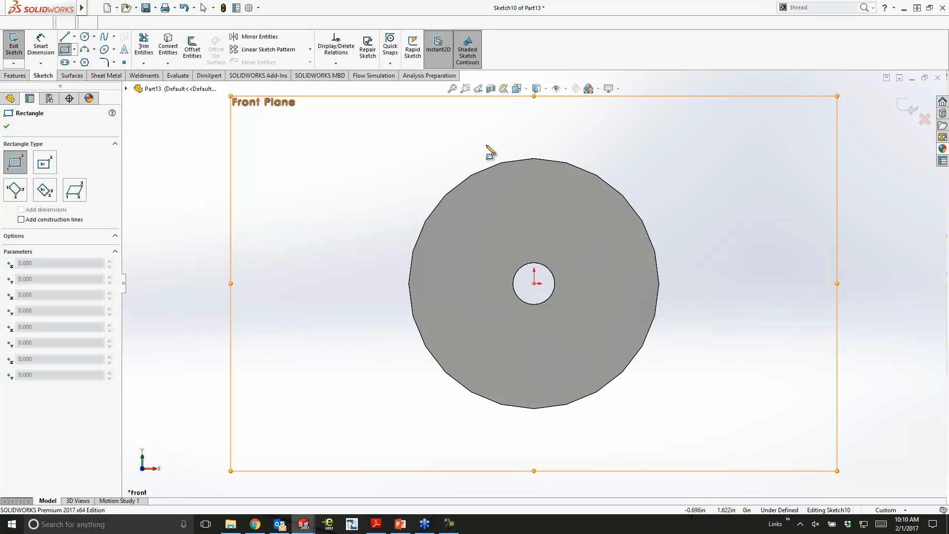
pyautogui.click(467, 129)
pyautogui.click(621, 194)
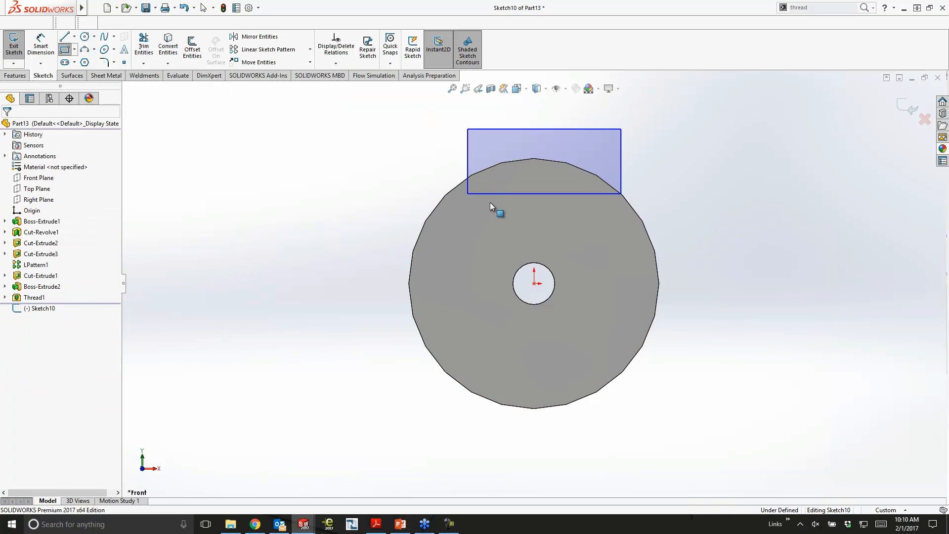
pyautogui.moveTo(468, 194); pyautogui.dragTo(458, 187)
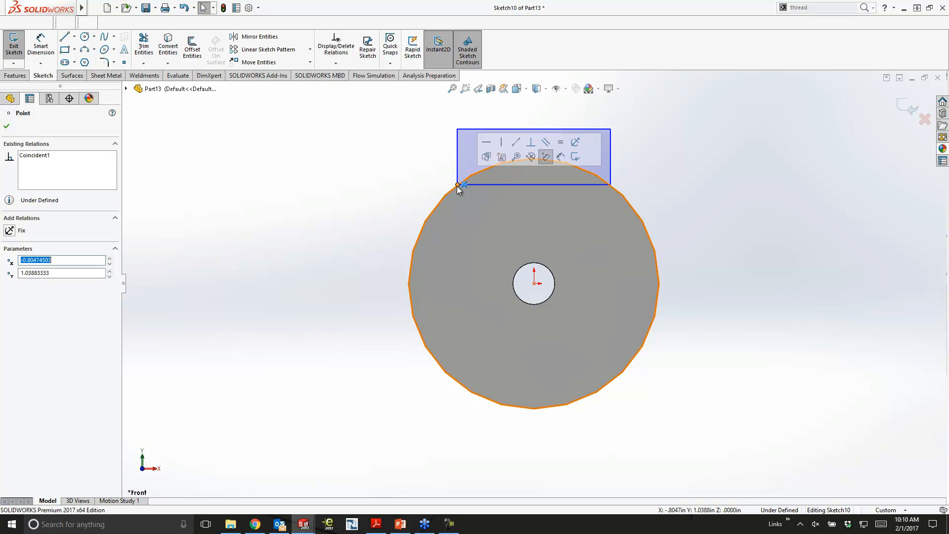
pyautogui.press('Escape')
# - Extrude-cut the rectangle Through All in the reversed direction to form a flat along the tops of all the flanges
pyautogui.click(21, 76)
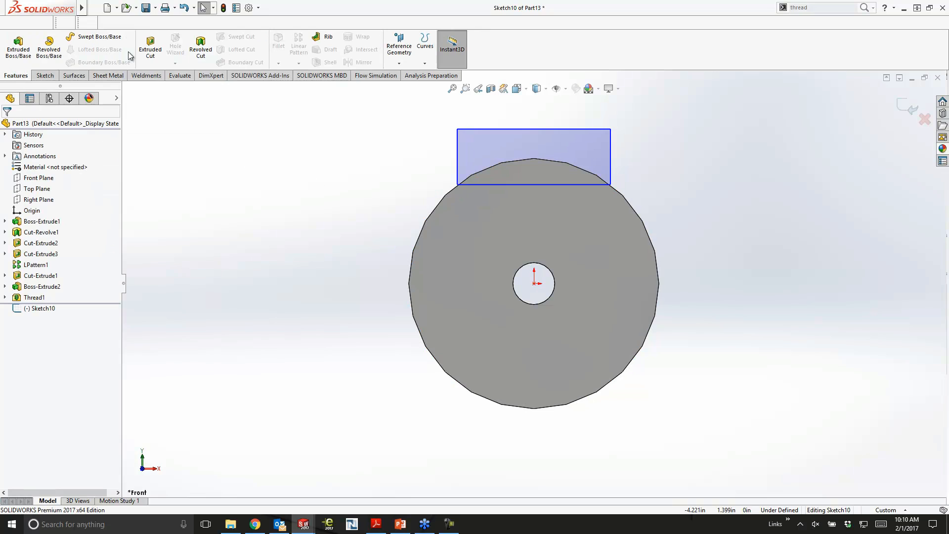
pyautogui.click(150, 47)
pyautogui.click(49, 186)
pyautogui.click(44, 203)
pyautogui.click(6, 125)
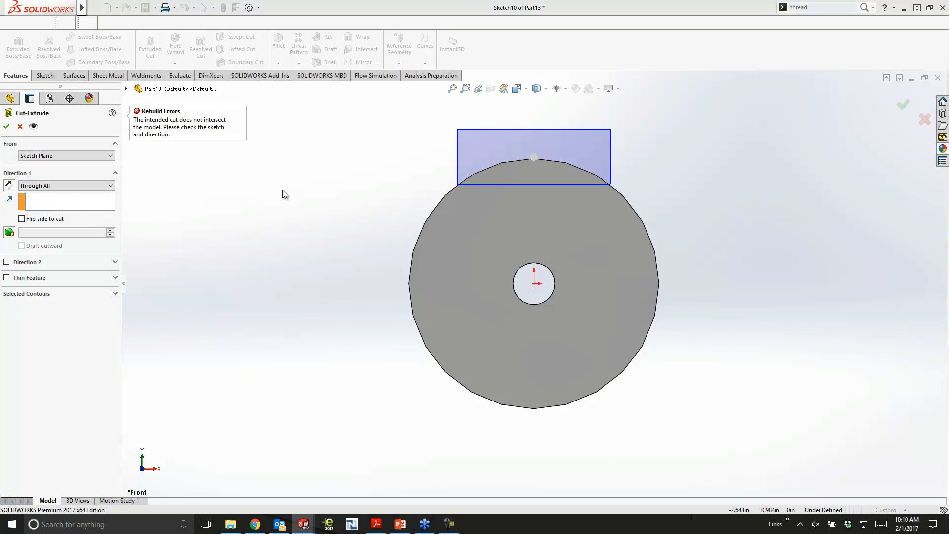
pyautogui.click(9, 185)
pyautogui.click(7, 126)
pyautogui.click(254, 207)
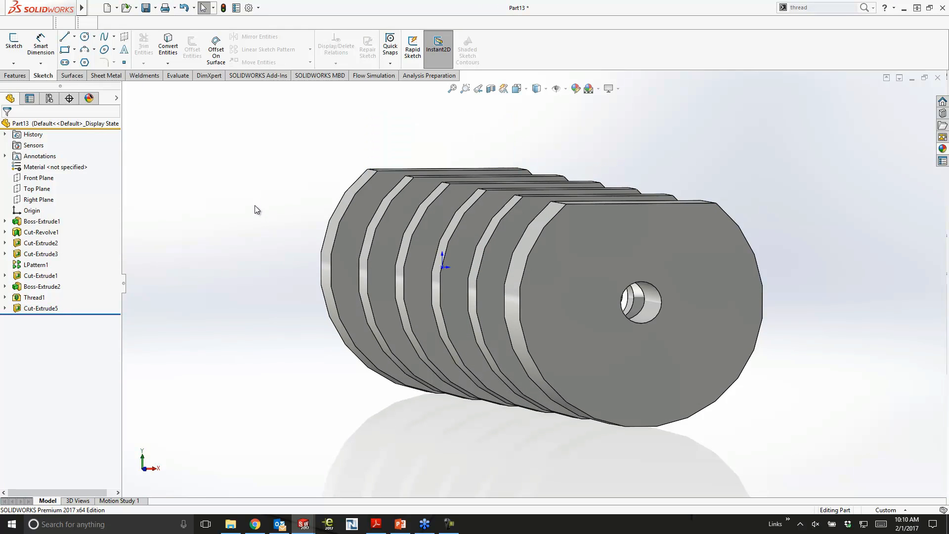
# - View the finished part from an angle and switch to the open Suppressor Assembly document
pyautogui.moveTo(254, 207); pyautogui.dragTo(265, 222, button='middle')
pyautogui.scroll(3, 267, 222)
pyautogui.moveTo(805, 210)
pyautogui.mouseDown(button='middle')
pyautogui.moveTo(809, 194)
pyautogui.moveTo(781, 214)
pyautogui.moveTo(800, 235)
pyautogui.moveTo(773, 288)
pyautogui.mouseUp(button='middle')
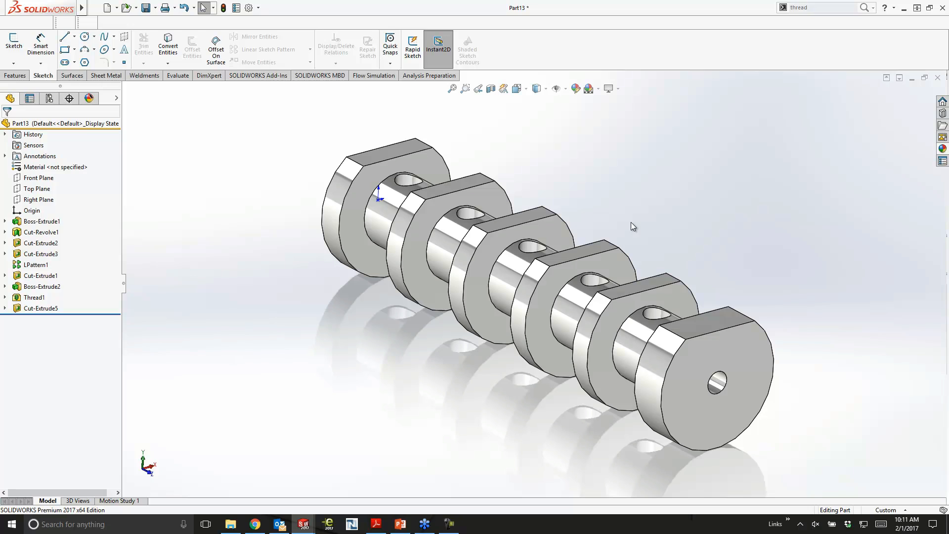
pyautogui.hotkey('ctrl', 'Tab')
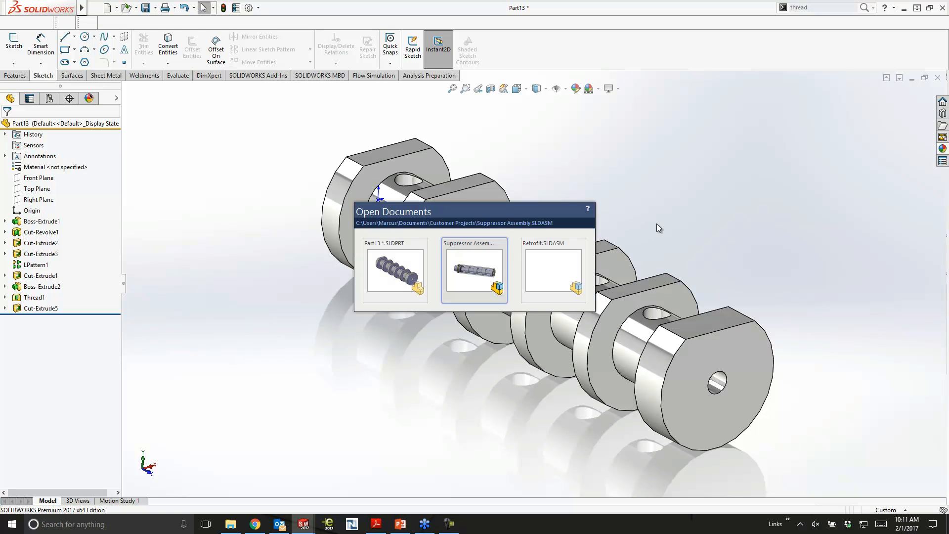
pyautogui.click(477, 253)
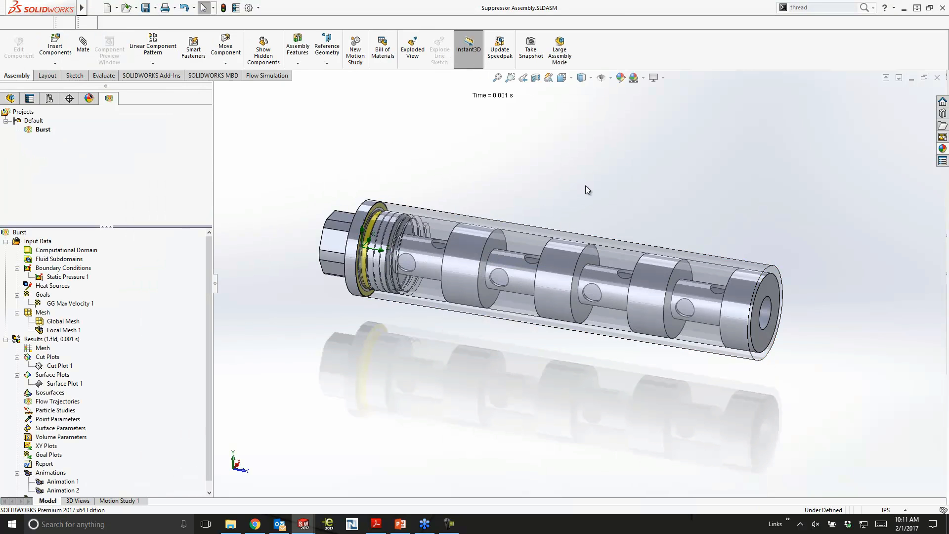
pyautogui.scroll(-3, 594, 183)
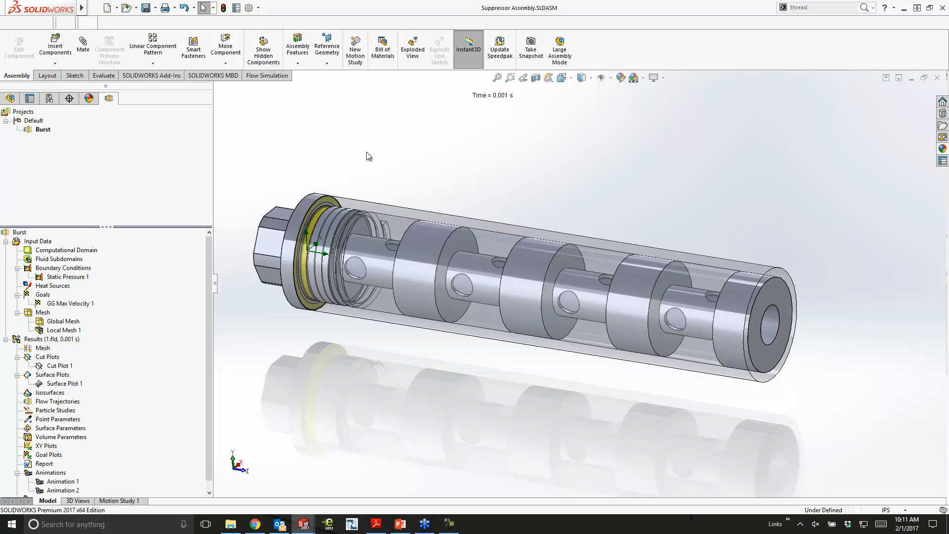
# - Examine the time-dependent pressure table of the Static Pressure 1 boundary condition, and leave it without changes
pyautogui.click(67, 276)
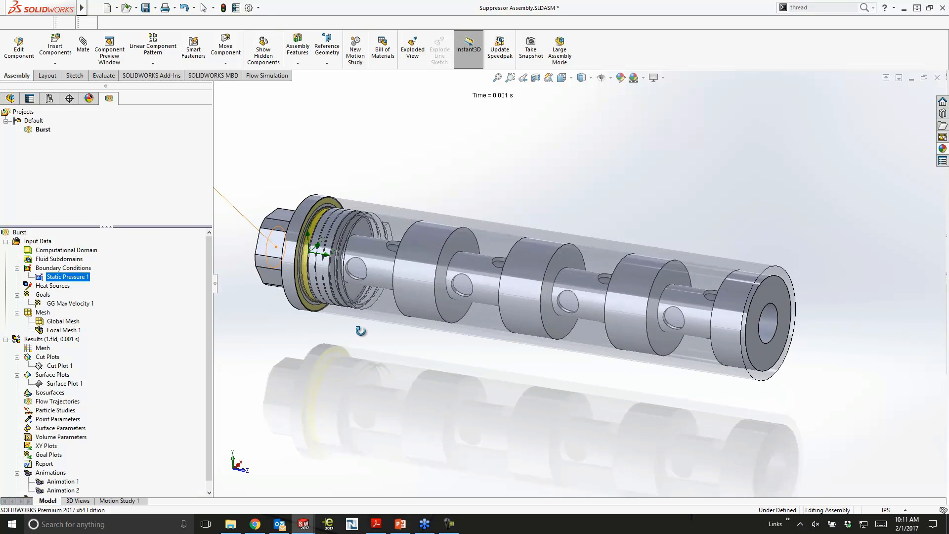
pyautogui.rightClick(44, 280)
pyautogui.click(421, 326)
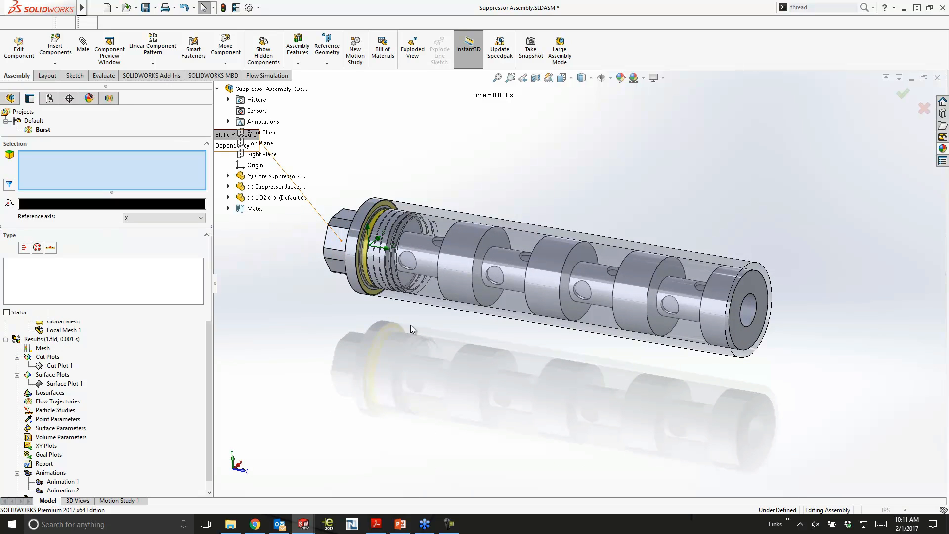
pyautogui.click(200, 329)
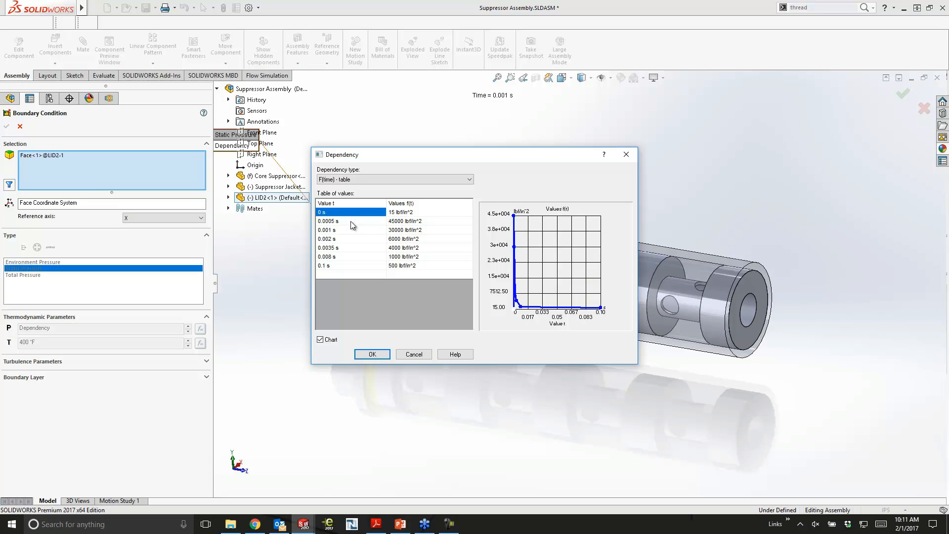
pyautogui.click(410, 354)
pyautogui.click(20, 126)
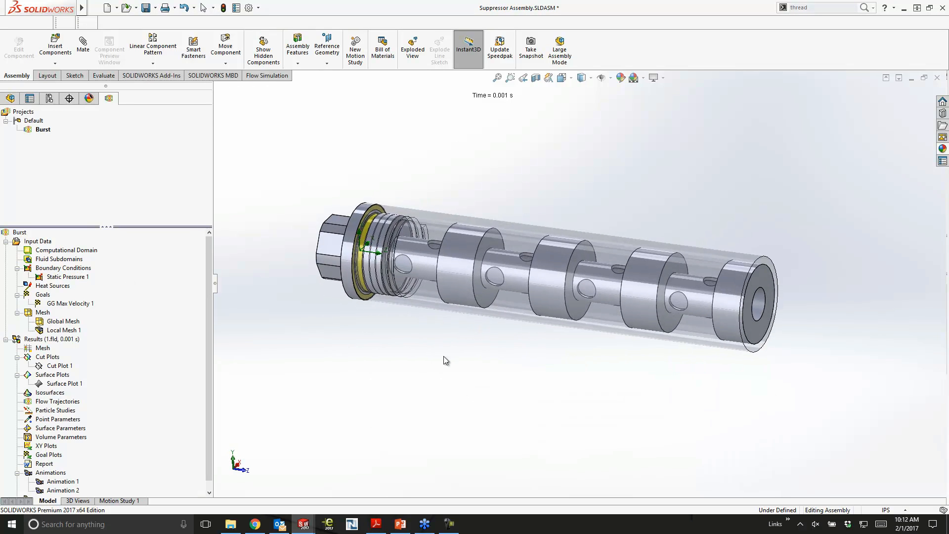
# - Create a flow project named New Project in the Default configuration, using the current configuration and the internal_water template
pyautogui.rightClick(33, 123)
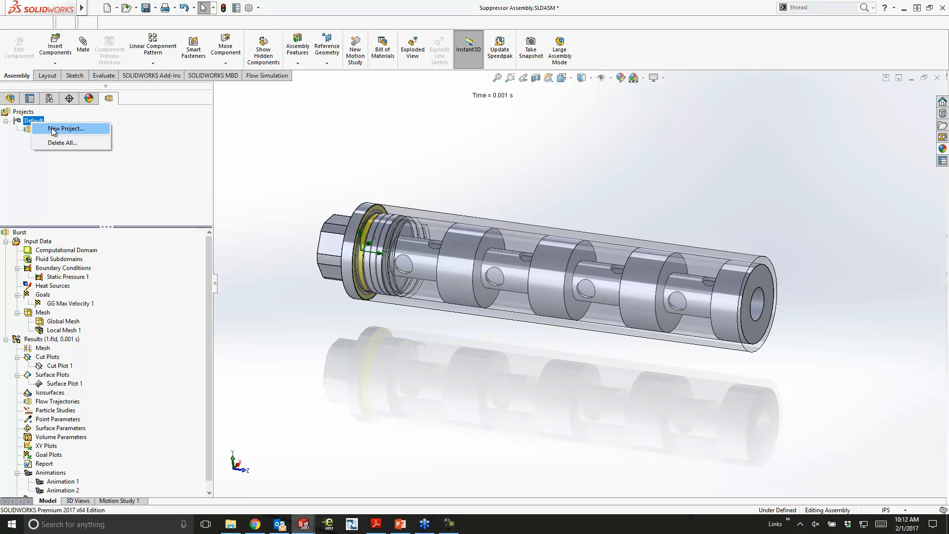
pyautogui.click(52, 128)
pyautogui.moveTo(51, 155); pyautogui.dragTo(1, 165)
pyautogui.write('New Project')
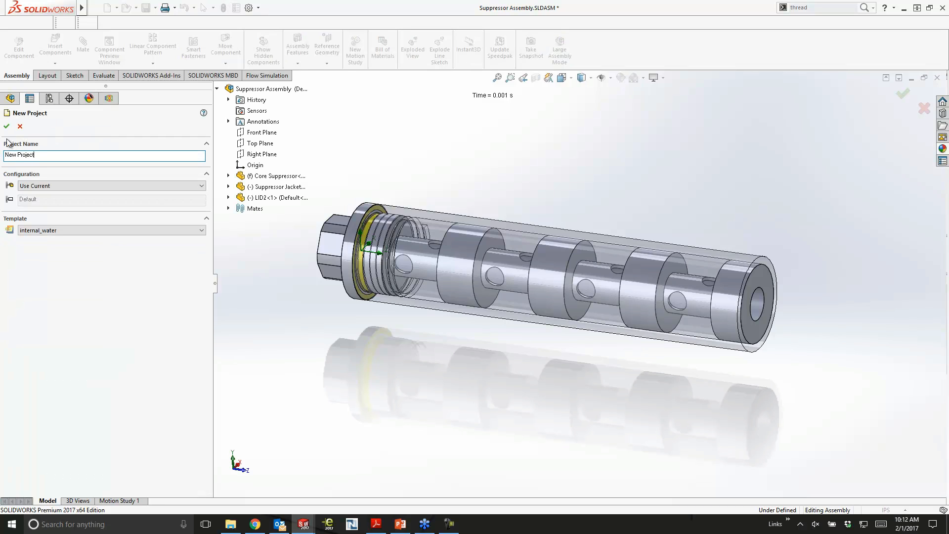
pyautogui.click(6, 126)
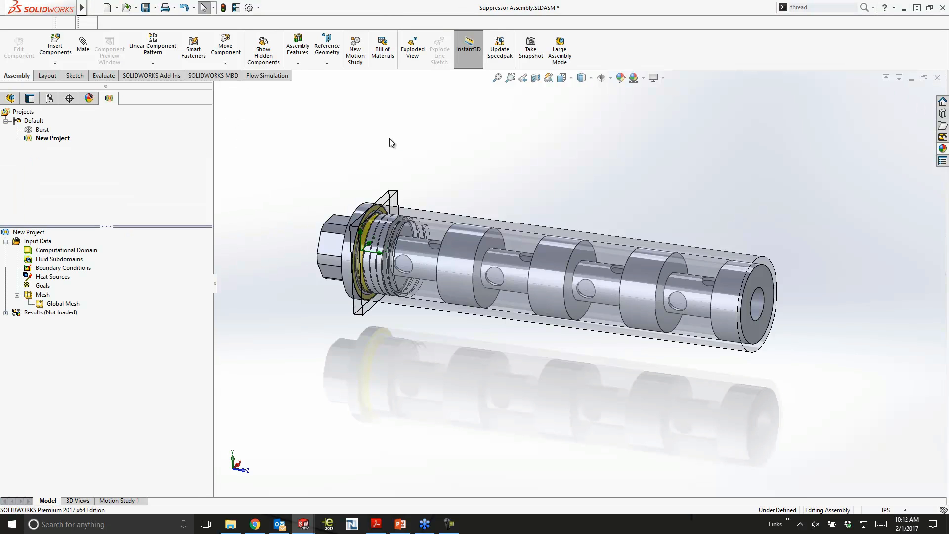
# - Delete the flow project named New Project from the Default configuration
pyautogui.rightClick(43, 139)
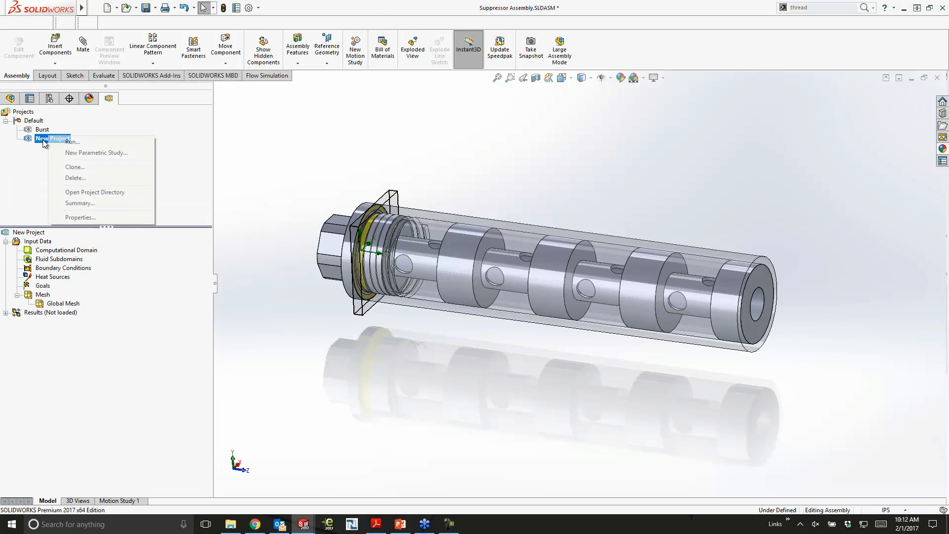
pyautogui.click(84, 178)
pyautogui.click(533, 228)
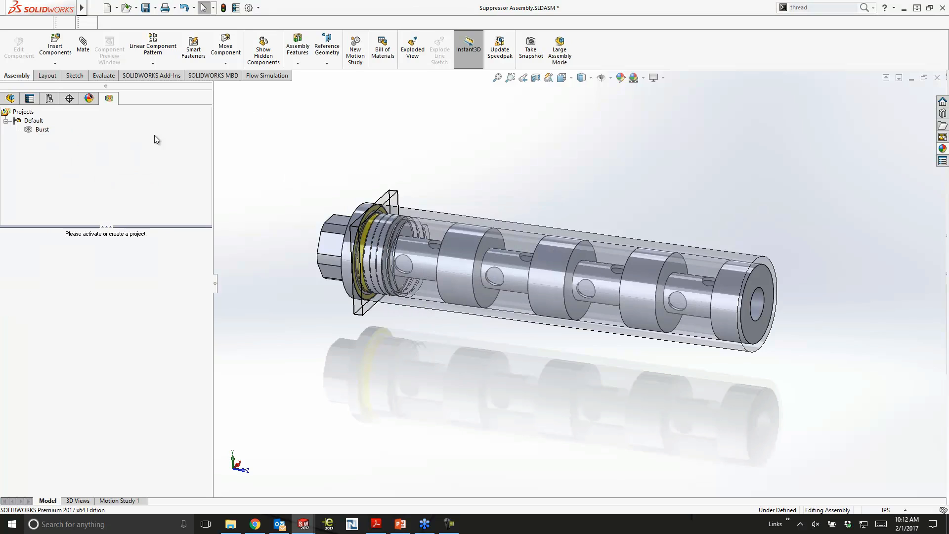
# - Start a wizard-based flow project named New Project in the current configuration, using the IPS (in-lb-s) unit system
pyautogui.click(249, 76)
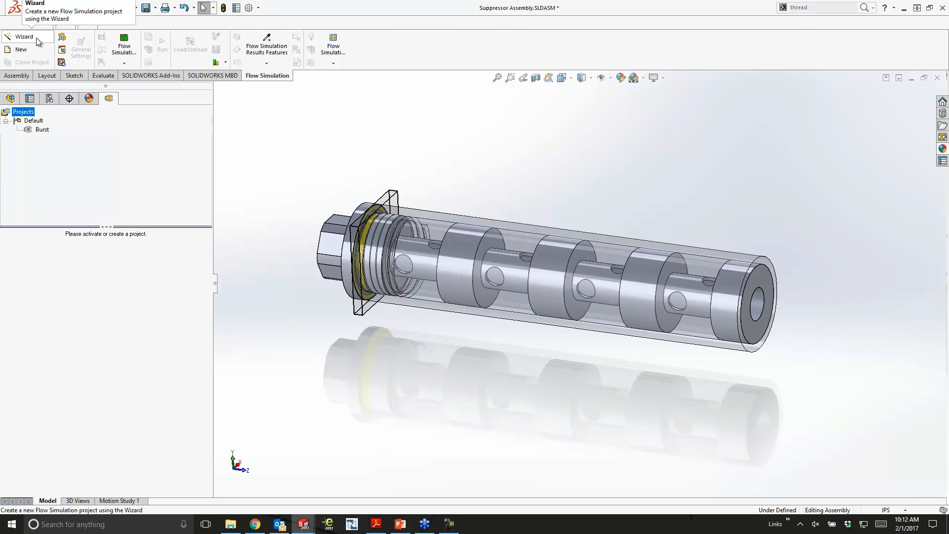
pyautogui.click(36, 37)
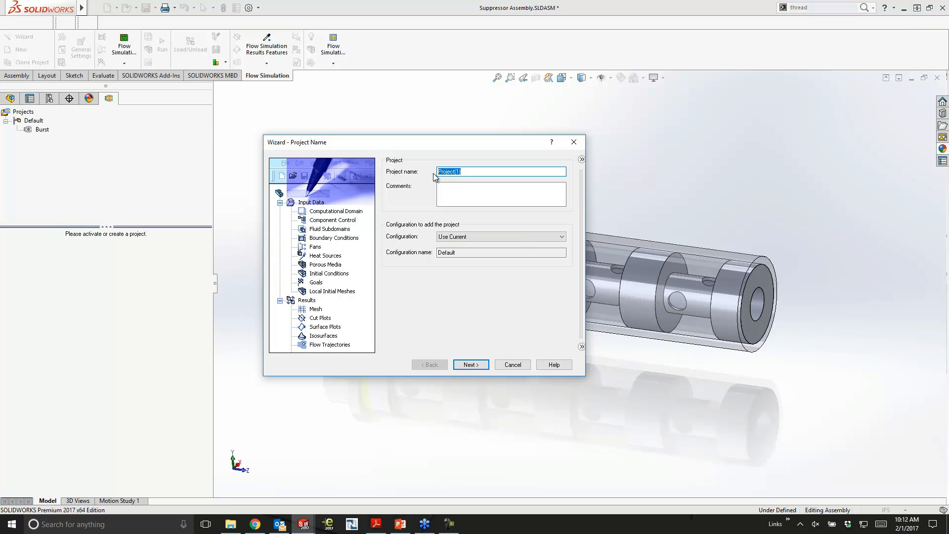
pyautogui.write('New Project')
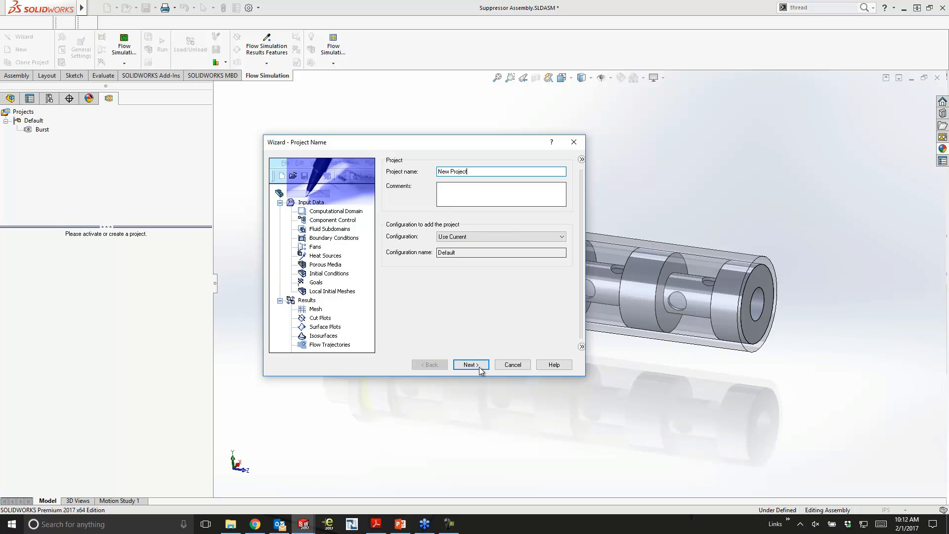
pyautogui.click(478, 366)
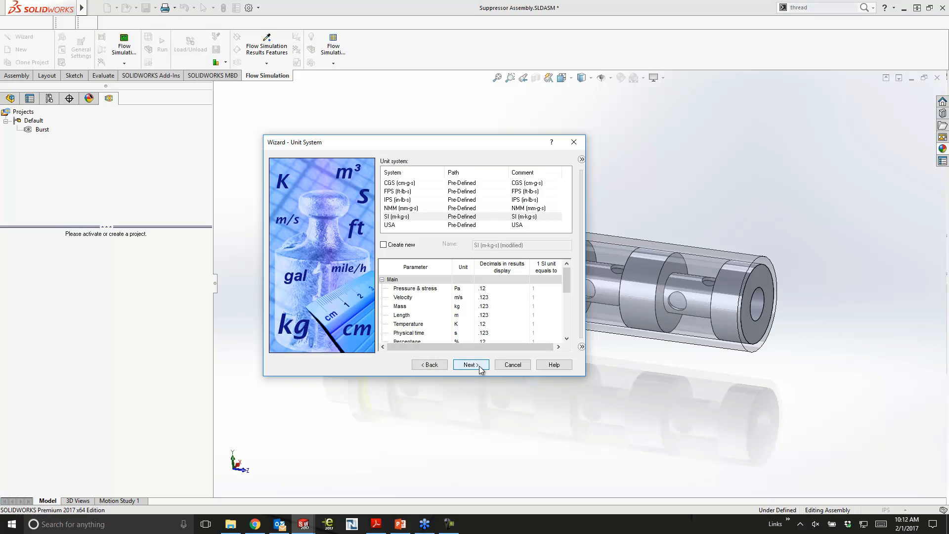
pyautogui.click(391, 200)
pyautogui.click(470, 365)
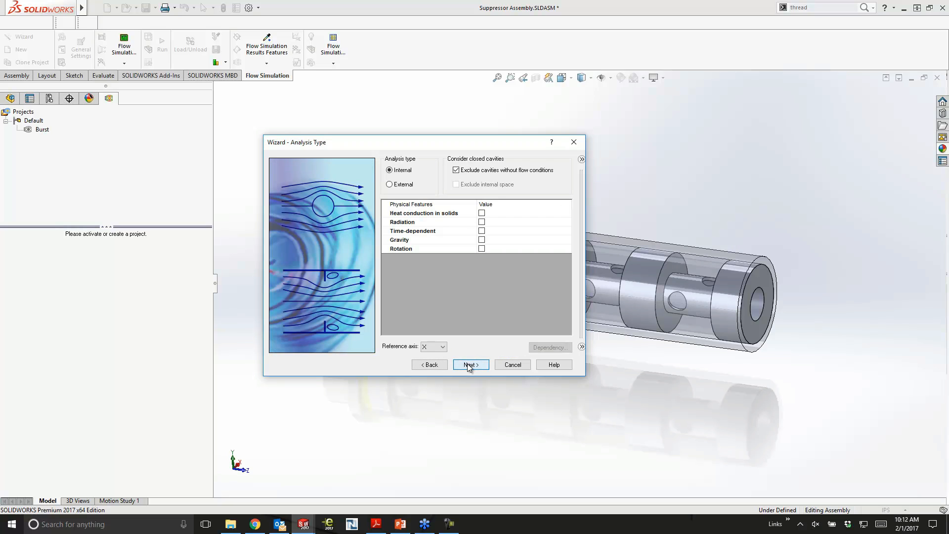
# - Set the analysis type to External and time-dependent, with a total analysis time of 0.1 s and an output time step of 0.00001 s
pyautogui.click(402, 185)
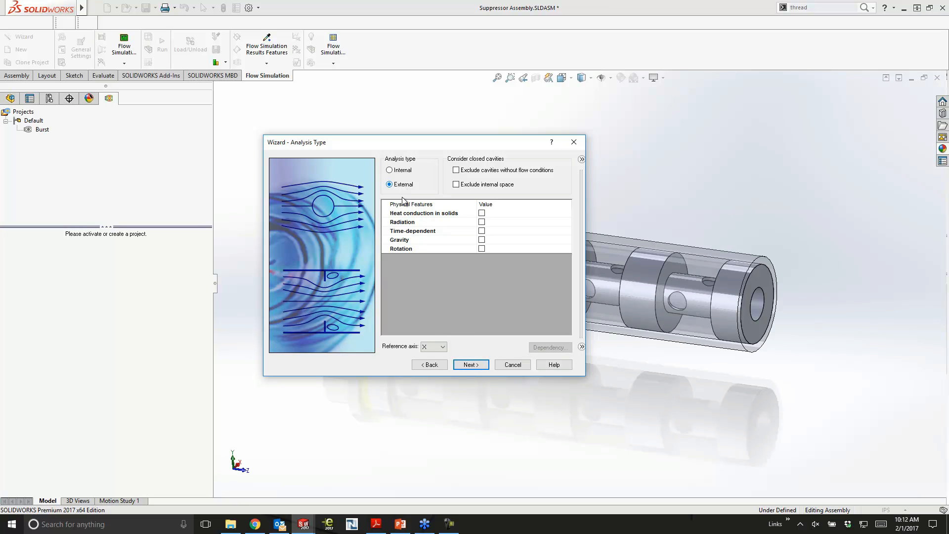
pyautogui.click(481, 231)
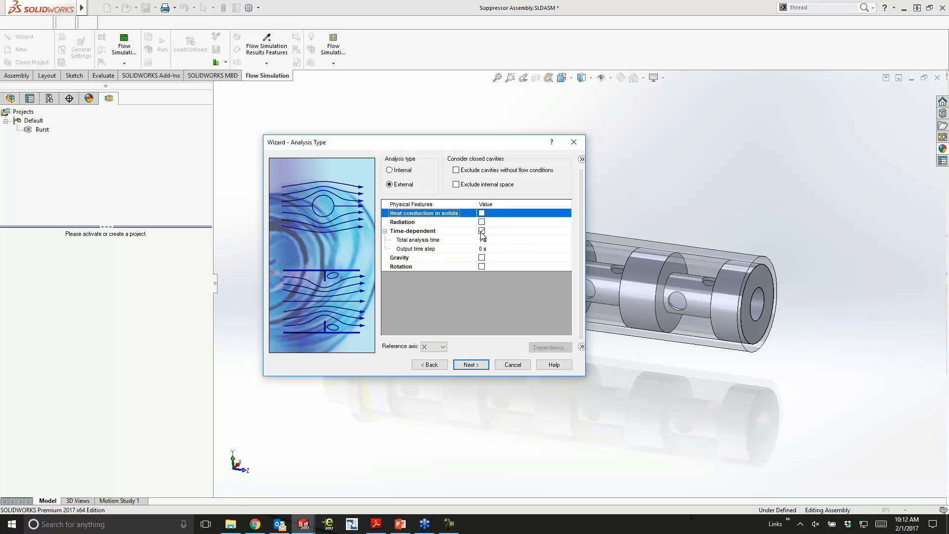
pyautogui.click(485, 240)
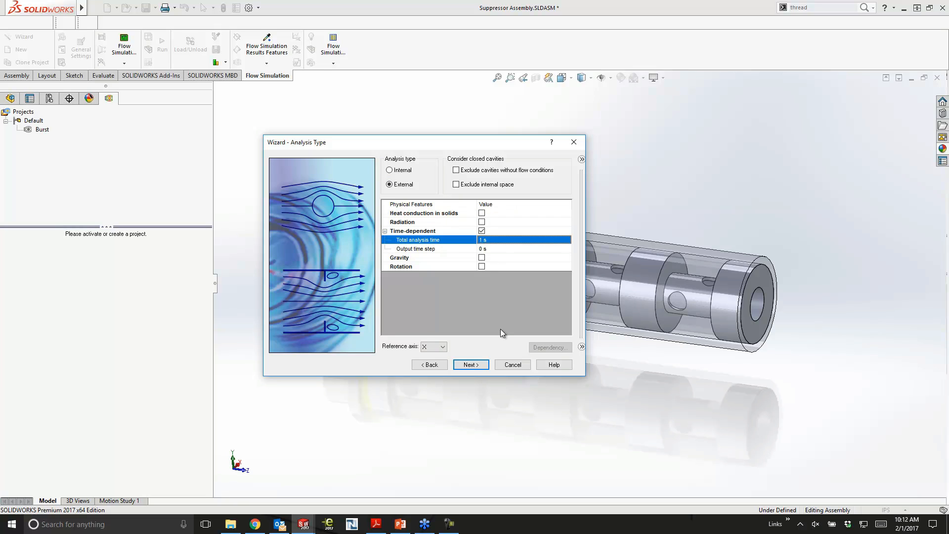
pyautogui.write('0.1')
pyautogui.press('Return')
pyautogui.click(497, 248)
pyautogui.write('.')
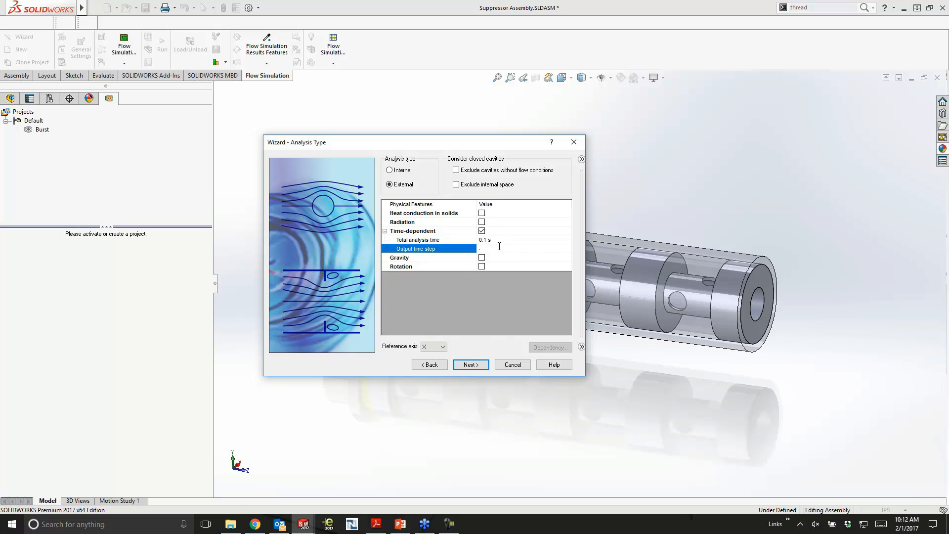
pyautogui.write('00001')
pyautogui.press('Return')
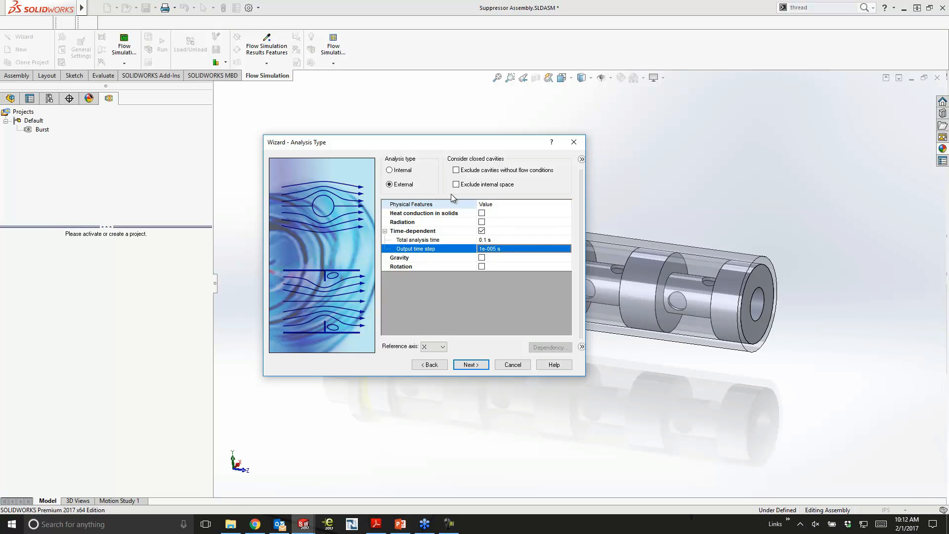
pyautogui.click(472, 366)
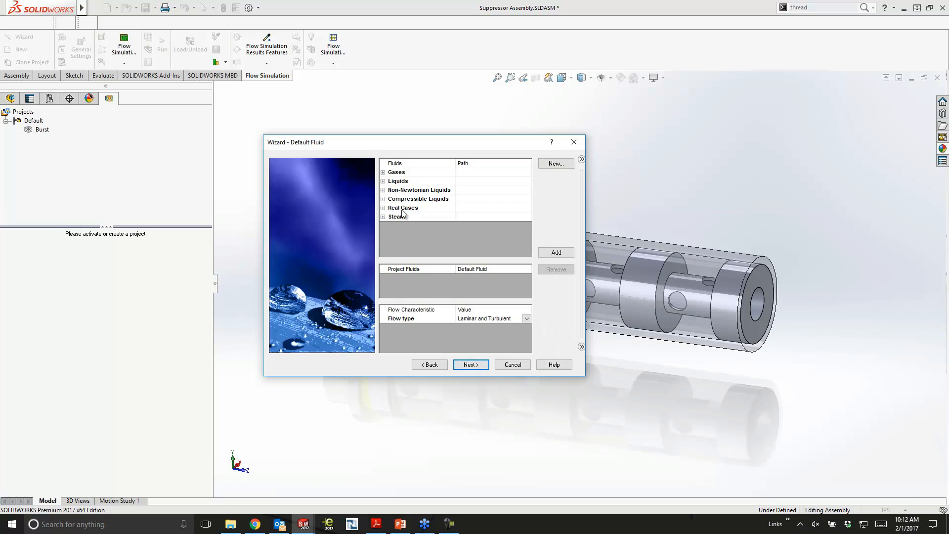
# - Add the gas Carbon dioxide as the default project fluid and finish the project with the default wall, initial and ambient conditions
pyautogui.click(382, 172)
pyautogui.doubleClick(444, 233)
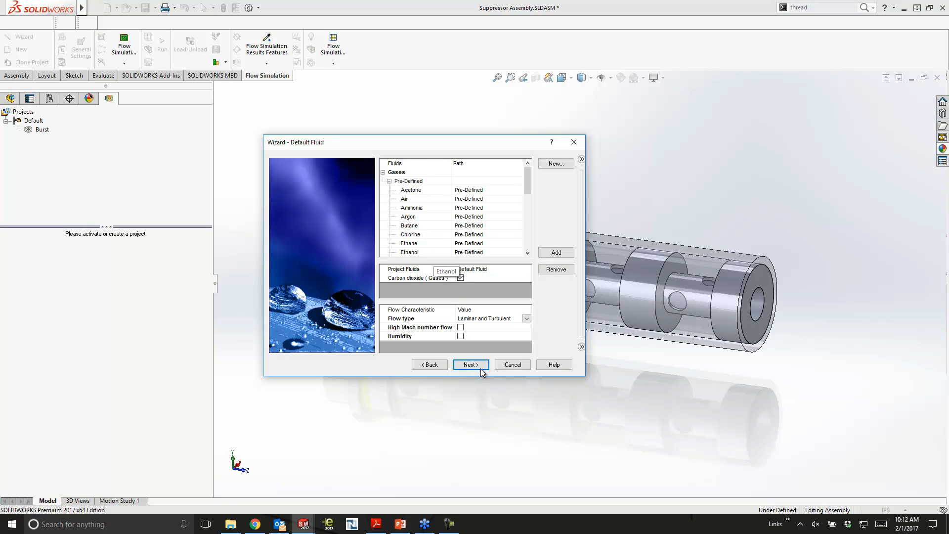
pyautogui.click(482, 366)
pyautogui.click(478, 364)
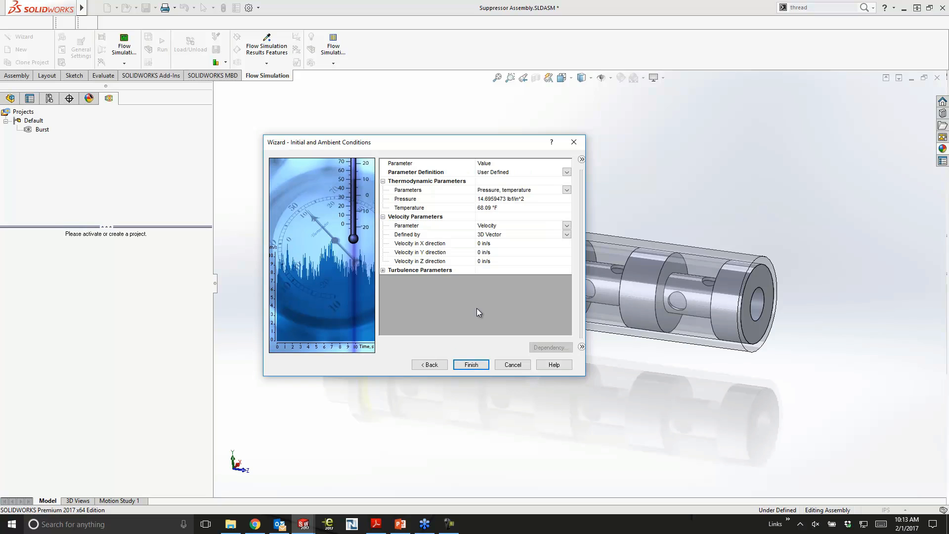
pyautogui.click(383, 270)
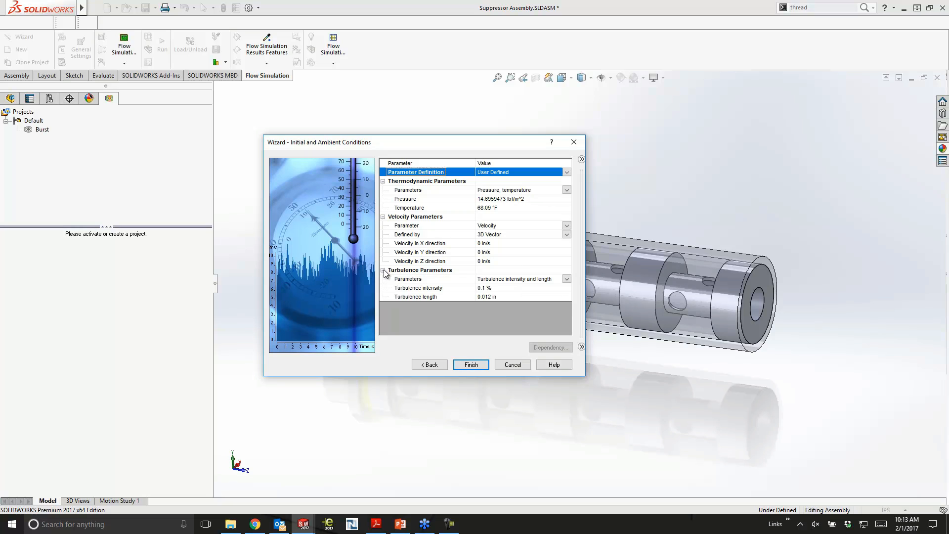
pyautogui.click(471, 365)
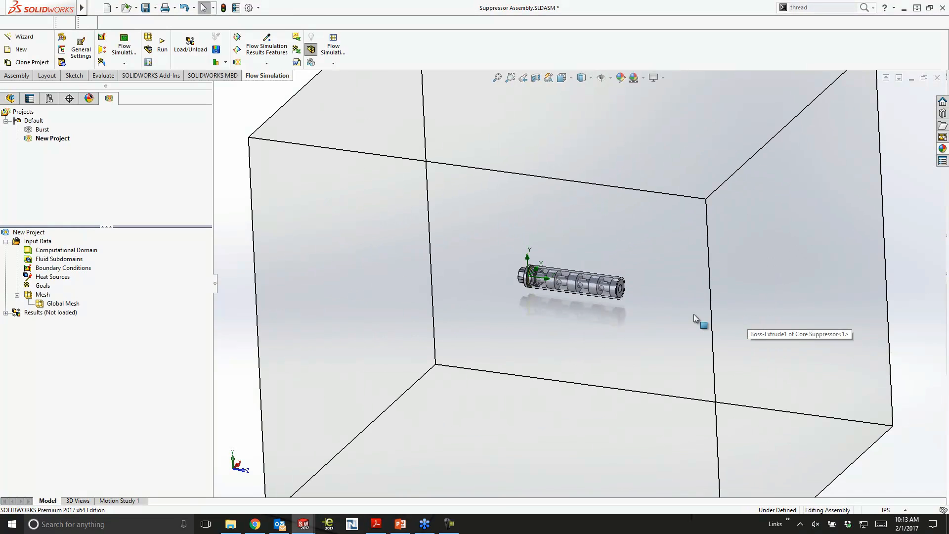
# - Shrink the computational domain vertically to a Y max of about 6.5 in and a Y min of about -4.9 in
pyautogui.click(88, 248)
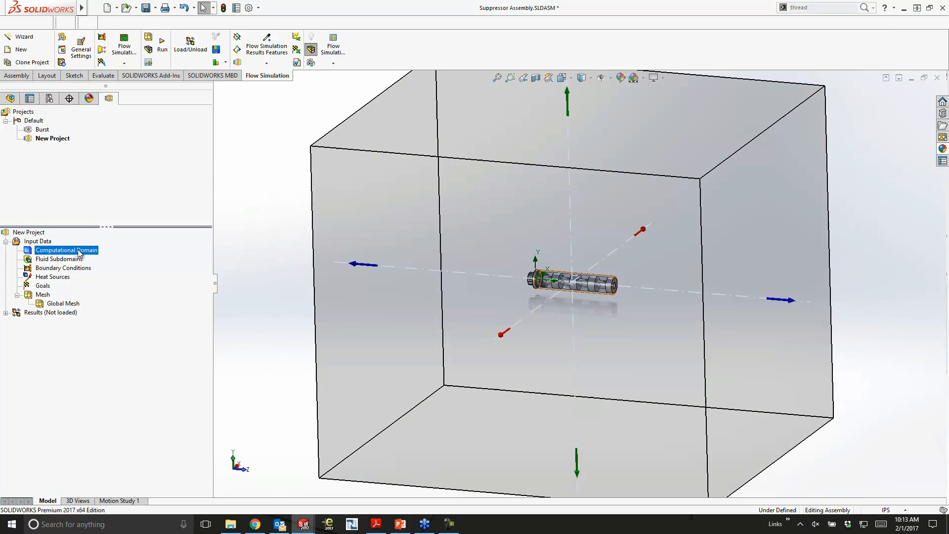
pyautogui.moveTo(566, 93); pyautogui.dragTo(569, 162)
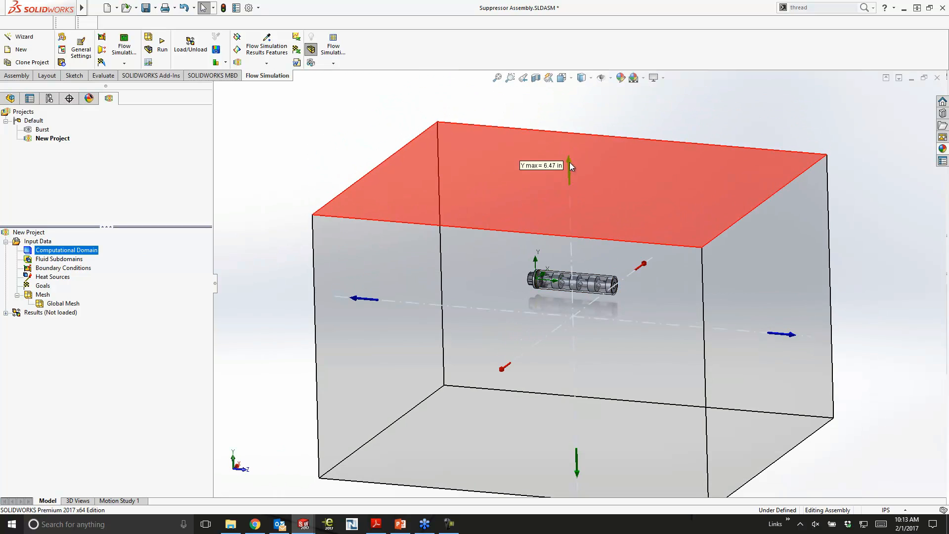
pyautogui.moveTo(576, 467); pyautogui.dragTo(578, 393)
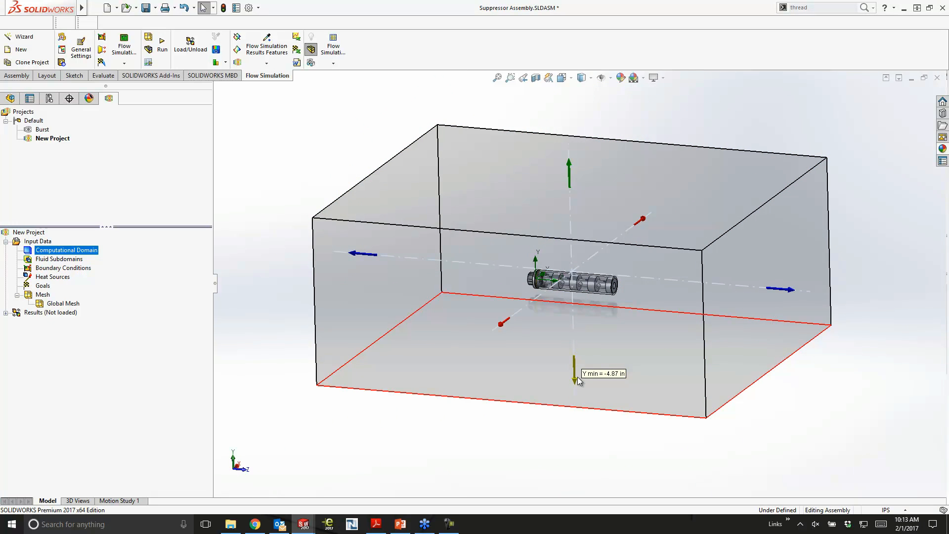
pyautogui.moveTo(592, 356); pyautogui.dragTo(616, 327, button='middle')
# - Activate the Burst project and show the contours of Cut Plot 1 around the suppressor
pyautogui.doubleClick(41, 129)
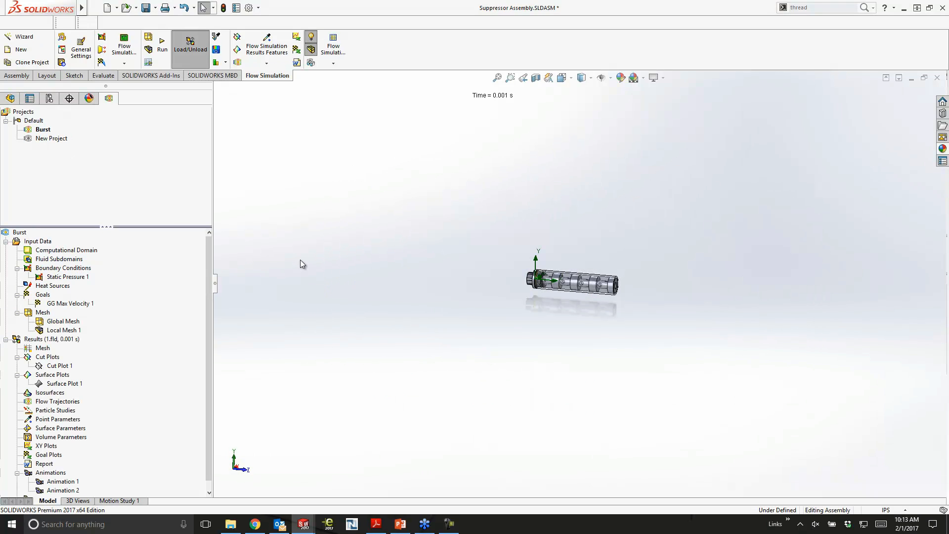
pyautogui.rightClick(49, 366)
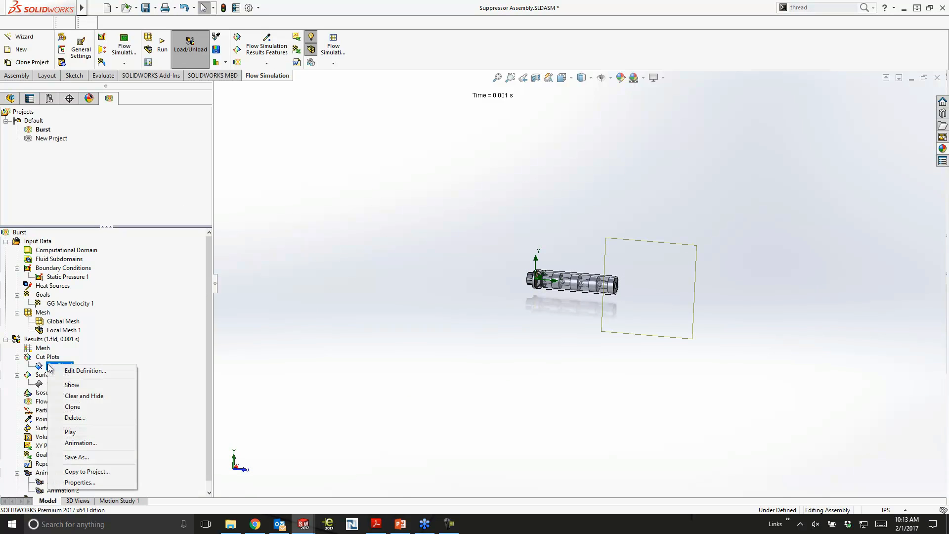
pyautogui.click(73, 385)
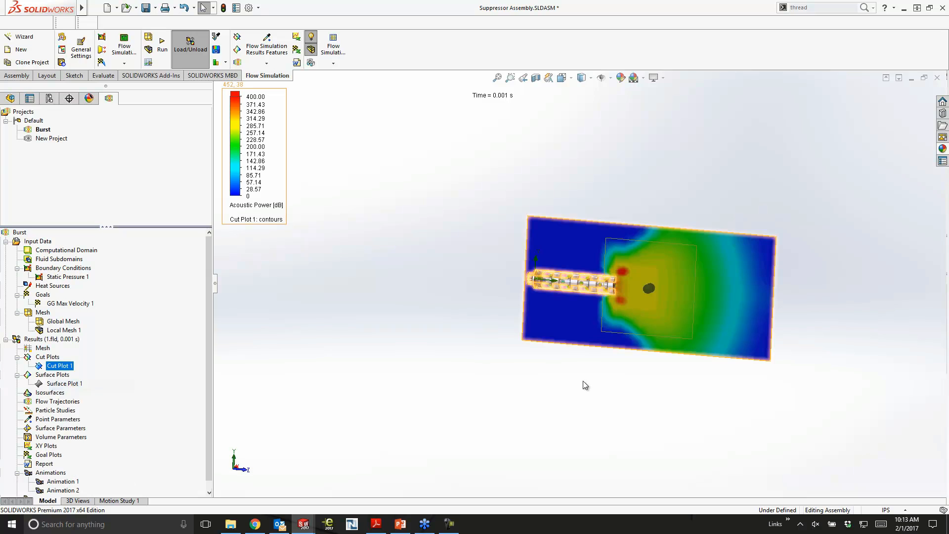
pyautogui.click(581, 400)
pyautogui.scroll(-5, 663, 287)
pyautogui.moveTo(648, 338)
pyautogui.mouseDown(button='middle')
pyautogui.moveTo(636, 321)
pyautogui.moveTo(652, 345)
pyautogui.mouseUp(button='middle')
pyautogui.scroll(1, 650, 345)
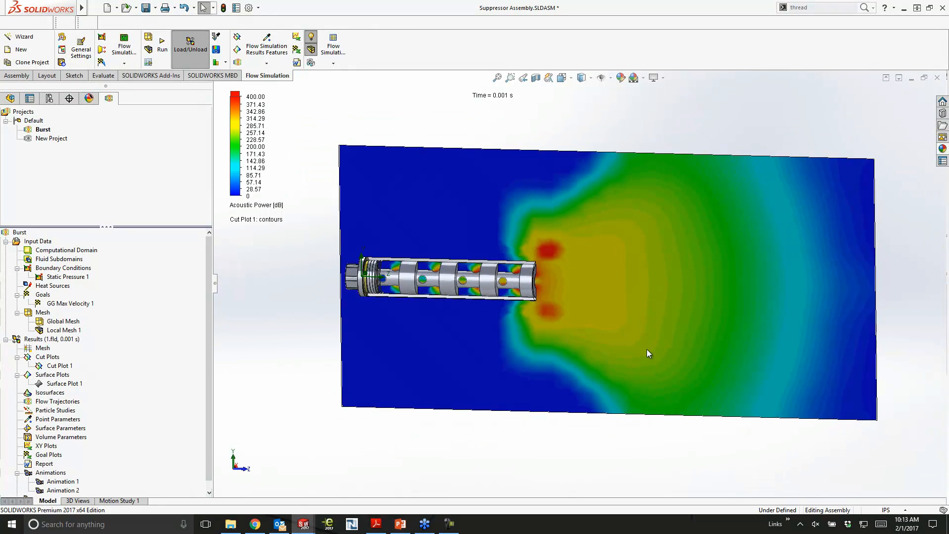
# - Load the Burst results at the 0.0005 s time moment
pyautogui.rightClick(69, 366)
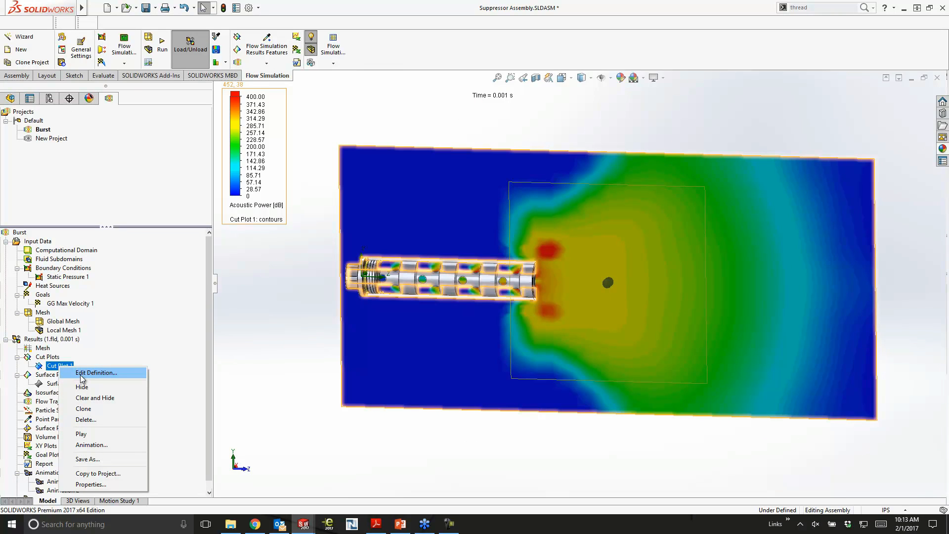
pyautogui.click(57, 341)
pyautogui.rightClick(57, 342)
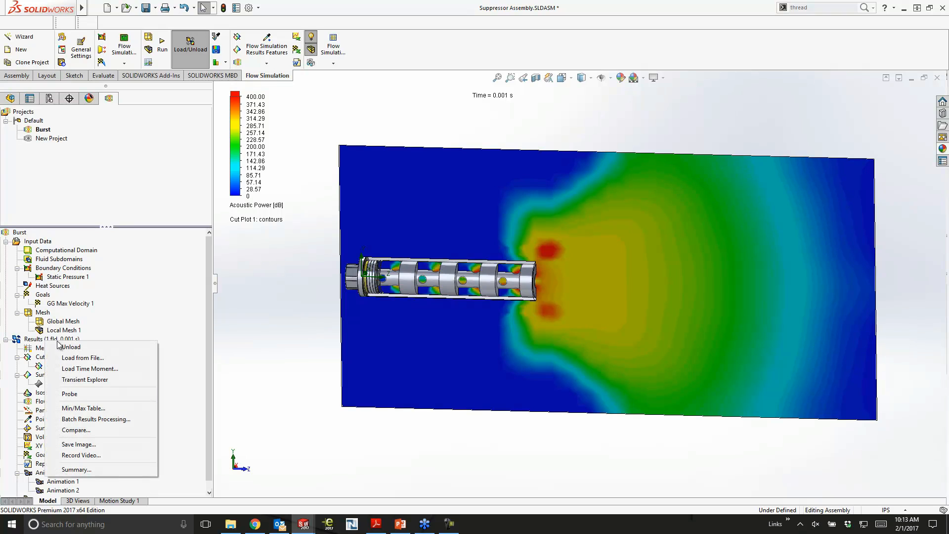
pyautogui.click(88, 369)
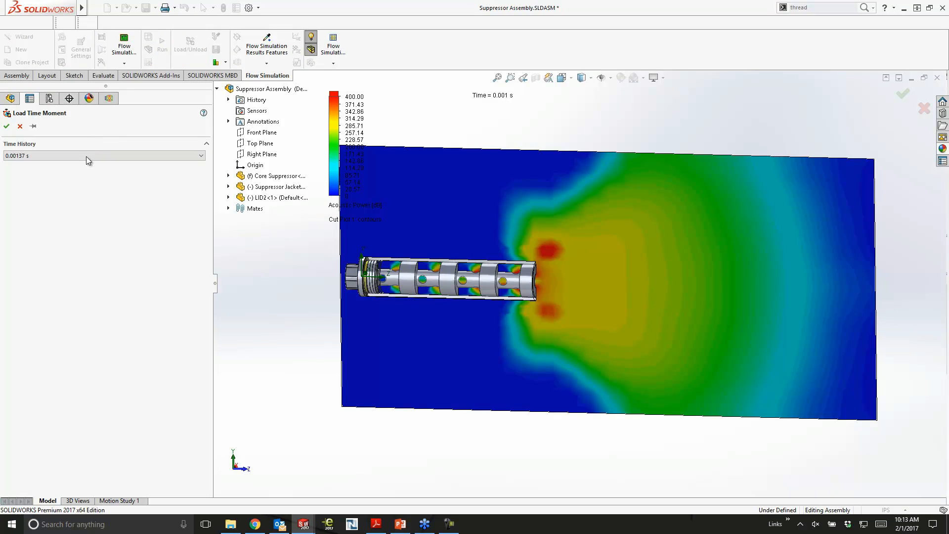
pyautogui.click(88, 152)
pyautogui.moveTo(199, 304); pyautogui.dragTo(203, 200)
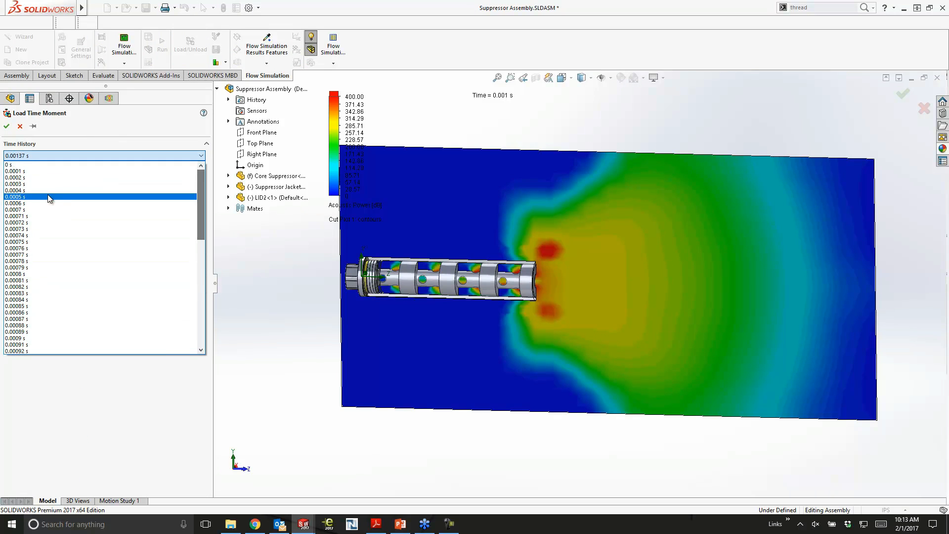
pyautogui.click(58, 192)
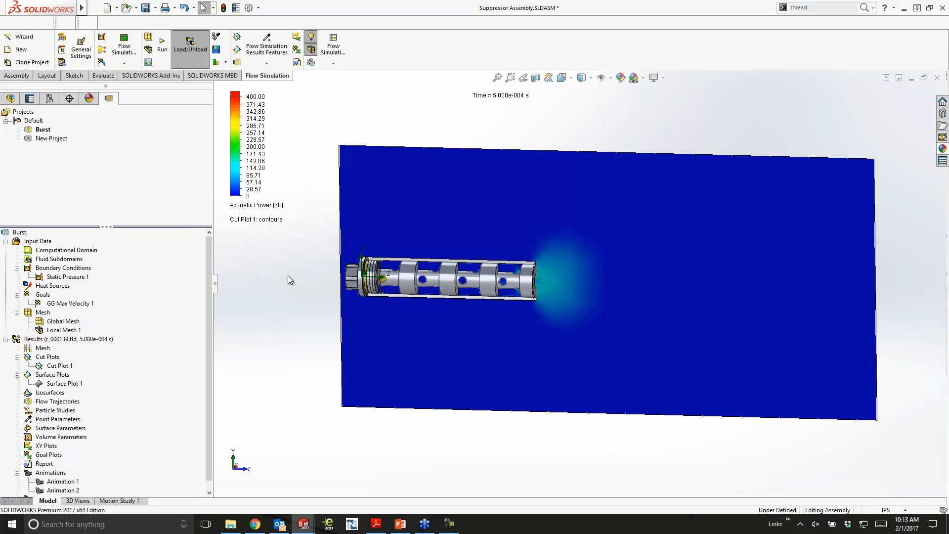
# - Change the parameter displayed by Cut Plot 1 to Pressure and examine the pressure contours inside the suppressor chambers
pyautogui.click(256, 205)
pyautogui.click(259, 207)
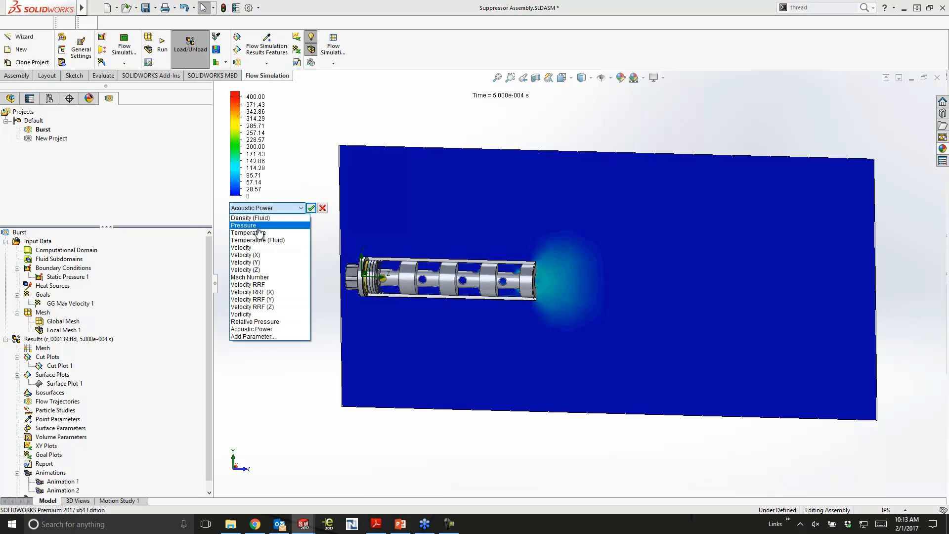
pyautogui.click(247, 225)
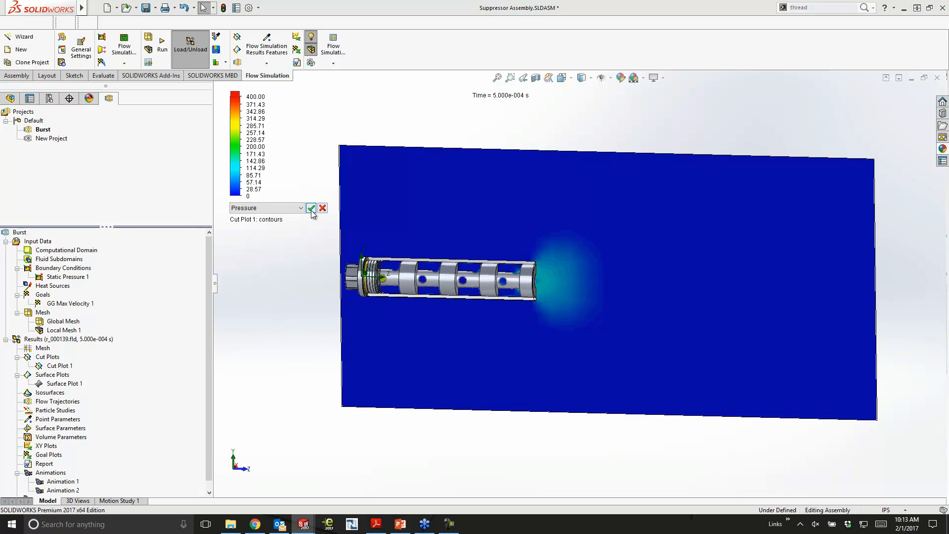
pyautogui.click(311, 208)
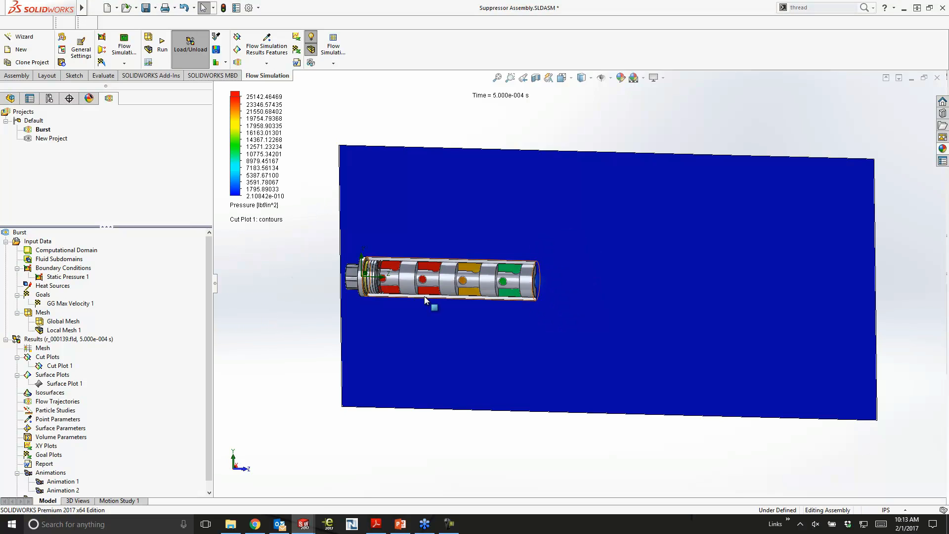
pyautogui.scroll(-3, 433, 303)
pyautogui.moveTo(447, 286); pyautogui.dragTo(434, 287, button='middle')
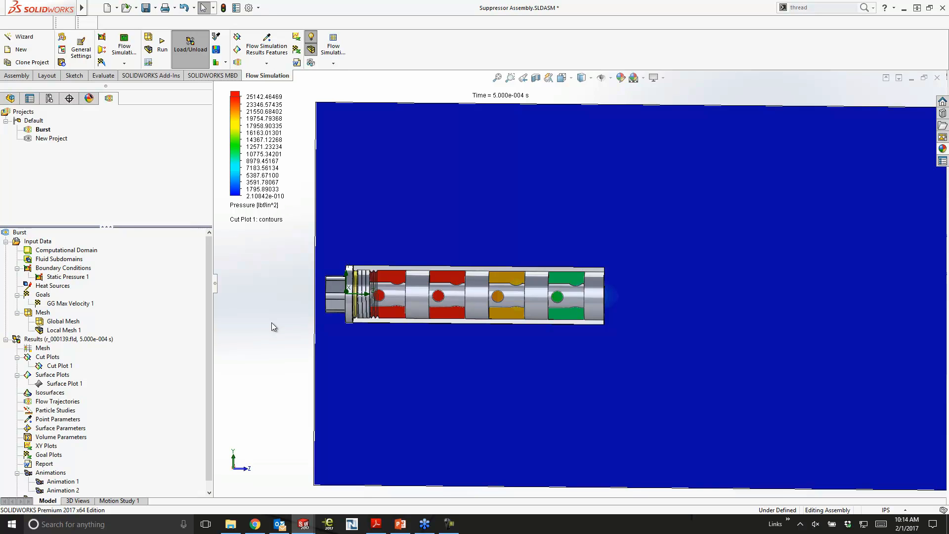
# - Create a new animation from Cut Plot 1 and hide the model geometry to expose the pressure contours around the suppressor
pyautogui.rightClick(49, 368)
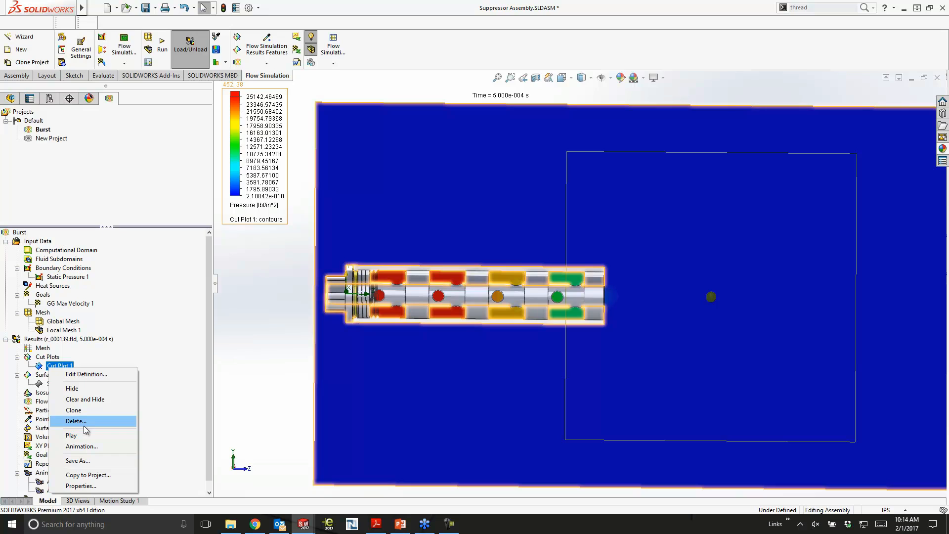
pyautogui.click(79, 445)
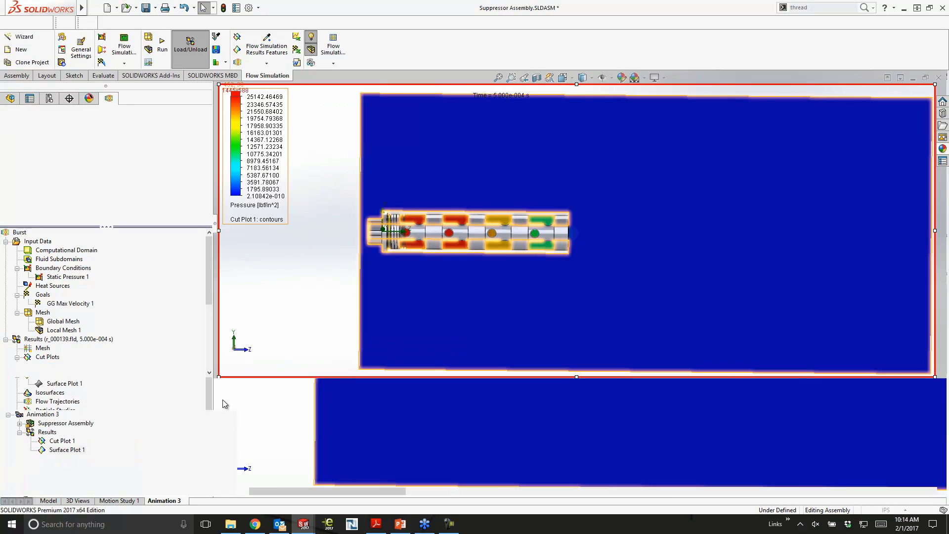
pyautogui.click(296, 333)
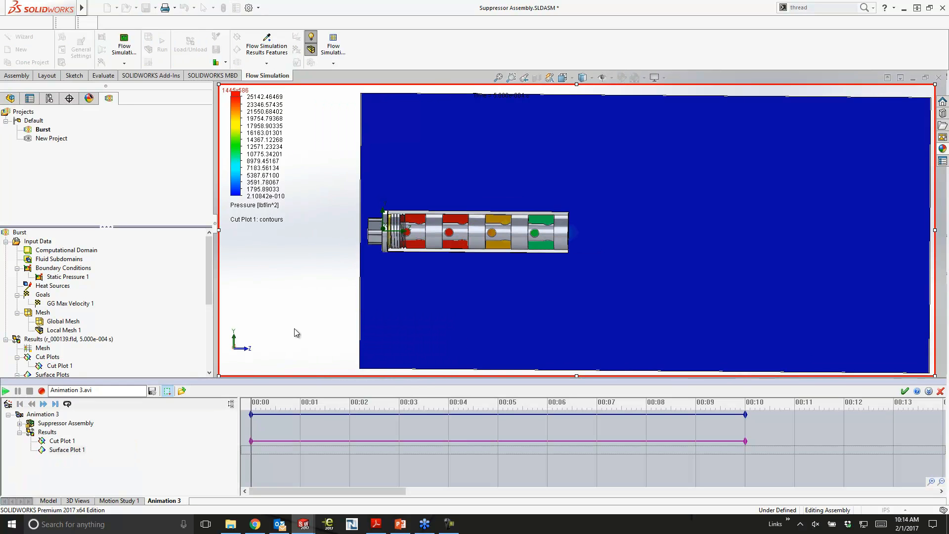
pyautogui.scroll(-3, 497, 223)
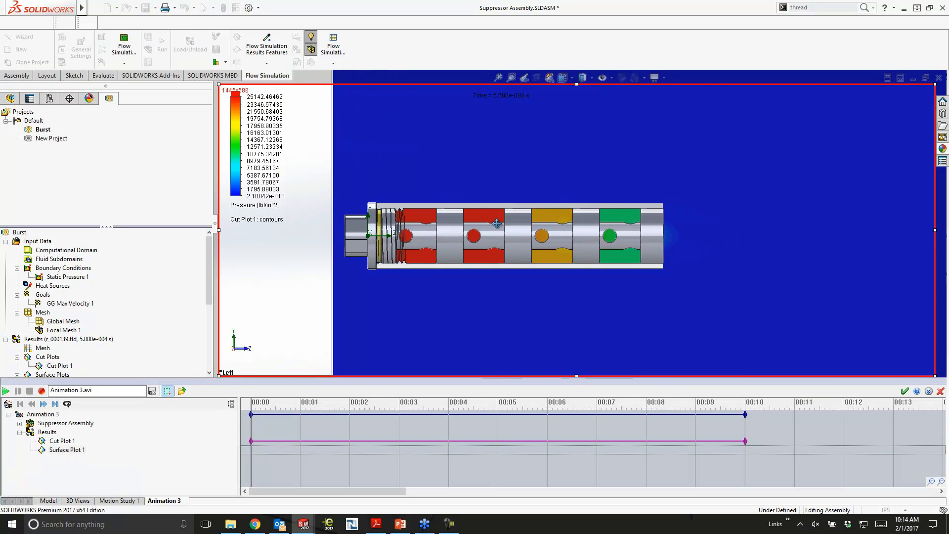
pyautogui.scroll(-3, 428, 237)
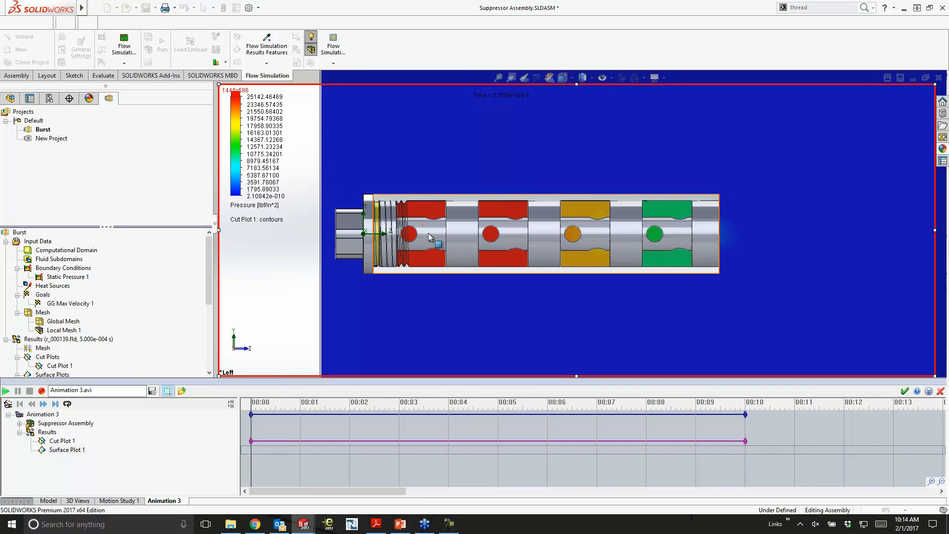
pyautogui.click(311, 49)
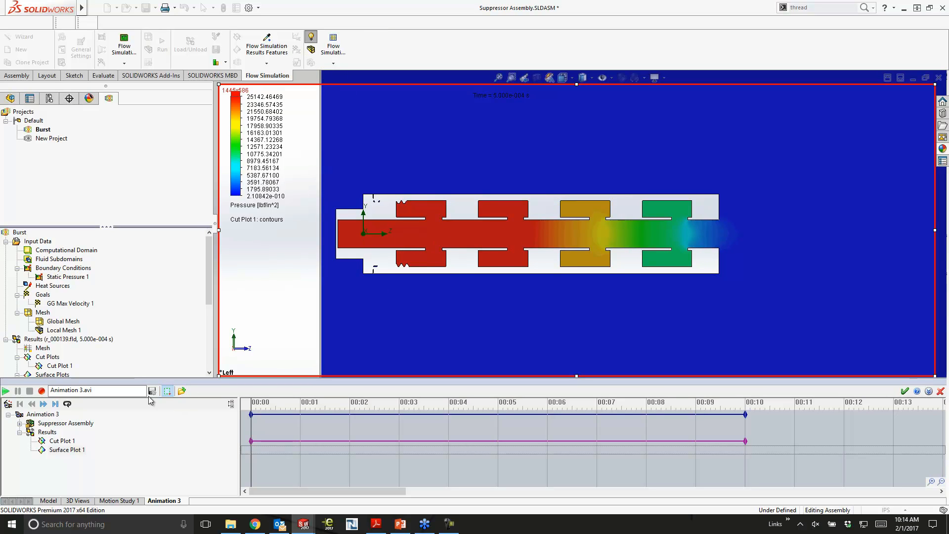
# - Generate a 10 s animation interval without model rotation, using uniformly distributed result files from 0 s to 0.00137 s
pyautogui.click(8, 404)
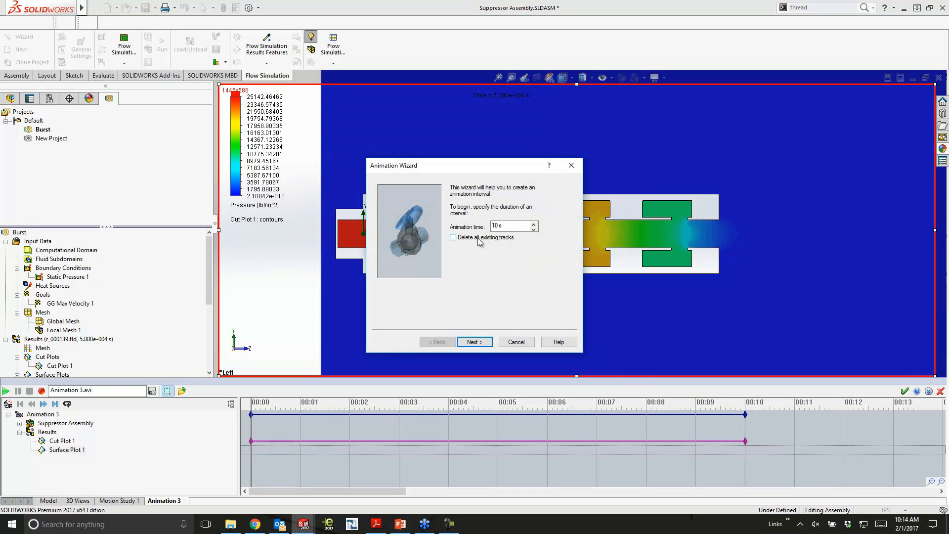
pyautogui.click(473, 341)
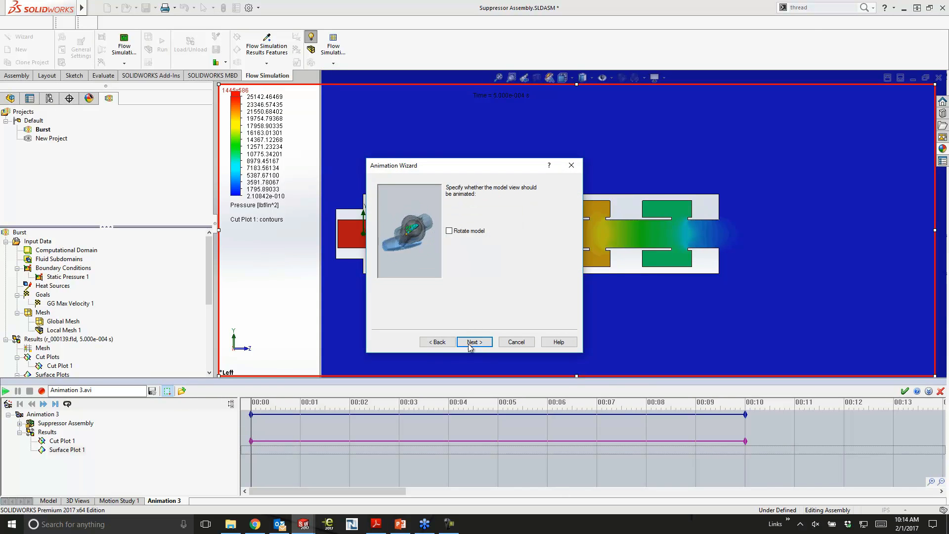
pyautogui.click(472, 341)
pyautogui.click(476, 344)
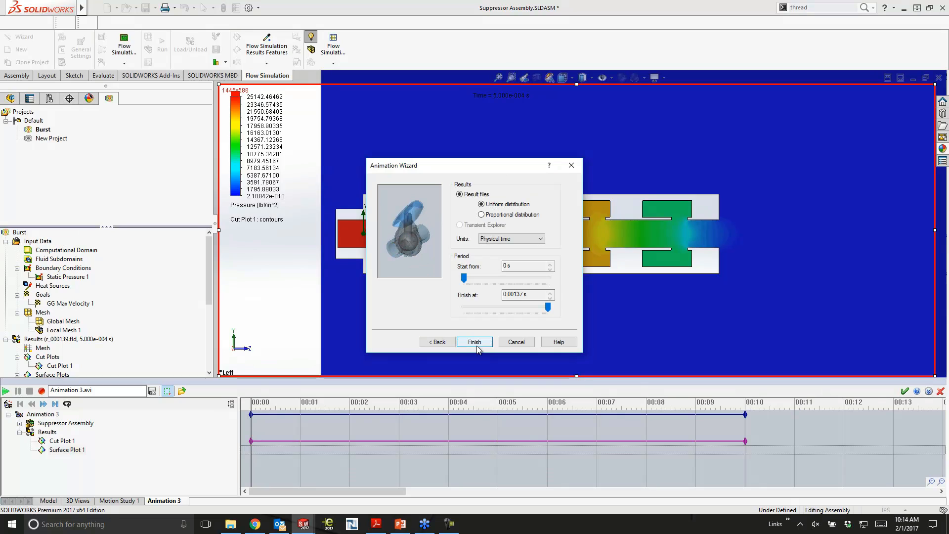
pyautogui.click(476, 343)
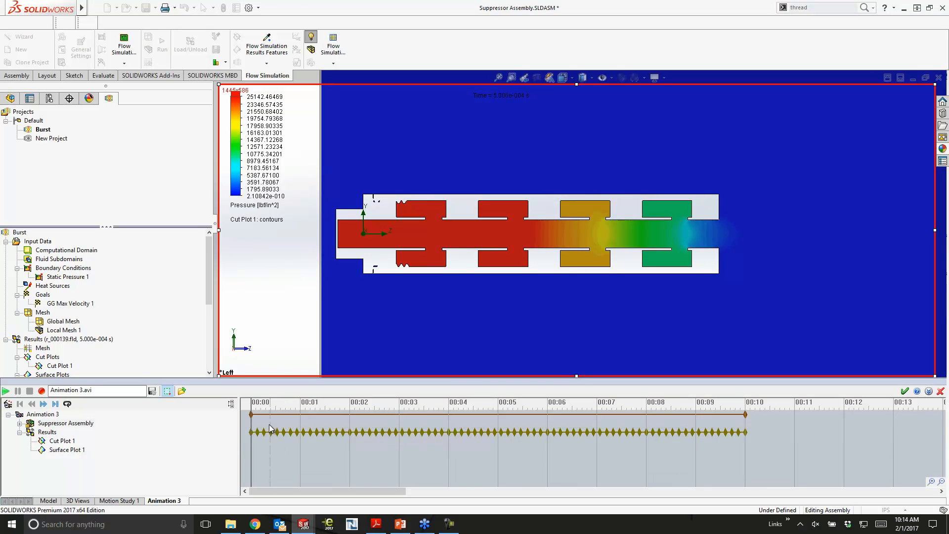
# - Set up Cut Plot 1's animation track from 0 to 10 s and play the pressure animation
pyautogui.rightClick(250, 442)
pyautogui.click(267, 461)
pyautogui.click(743, 449)
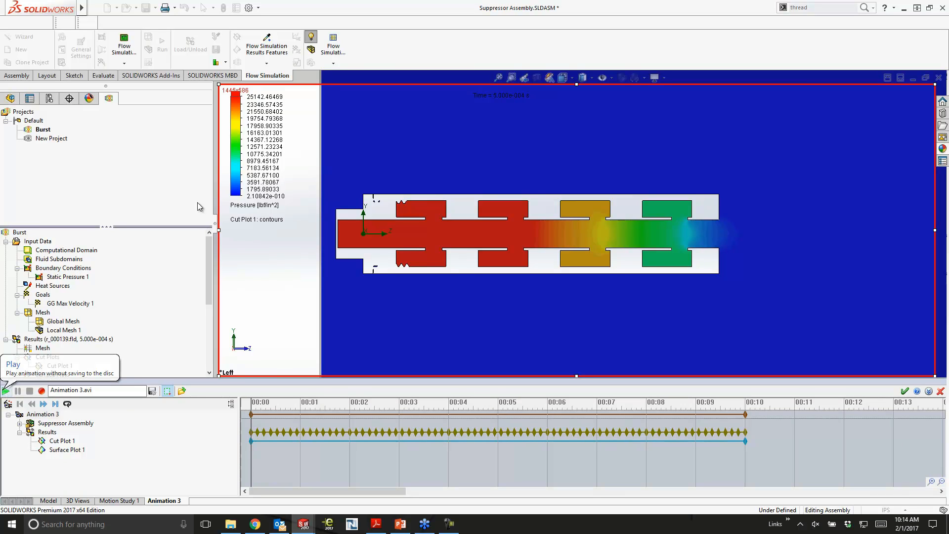
pyautogui.click(5, 390)
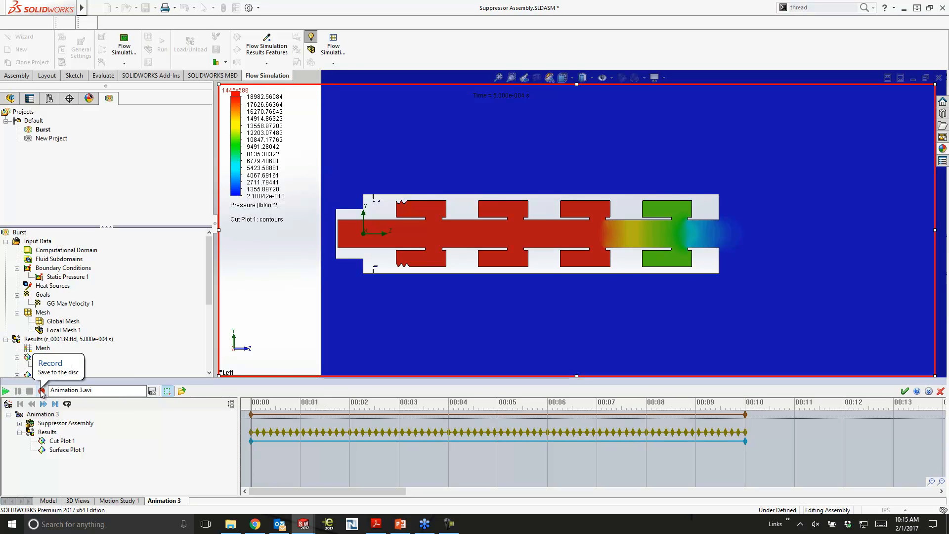
pyautogui.click(5, 391)
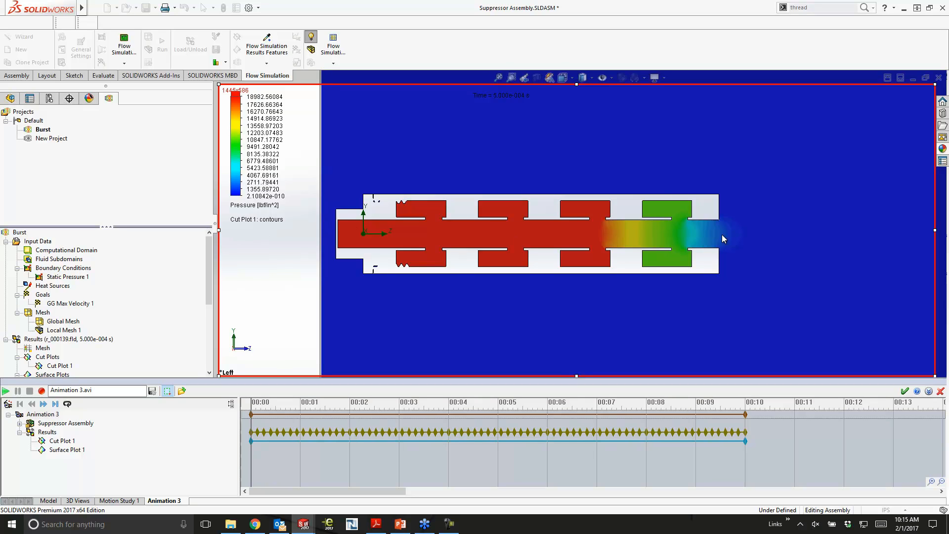
# - Change the parameter displayed by Cut Plot 1 to Velocity, with the area beyond the muzzle in view
pyautogui.scroll(3, 723, 246)
pyautogui.keyDown('ctrl'); pyautogui.moveTo(728, 249); pyautogui.dragTo(603, 254, button='middle'); pyautogui.keyUp('ctrl')
pyautogui.click(246, 205)
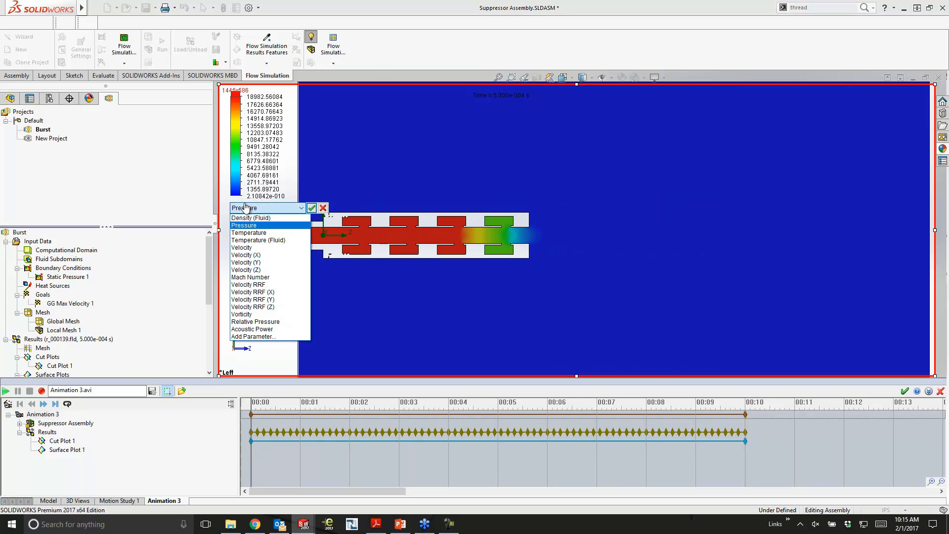
pyautogui.click(250, 247)
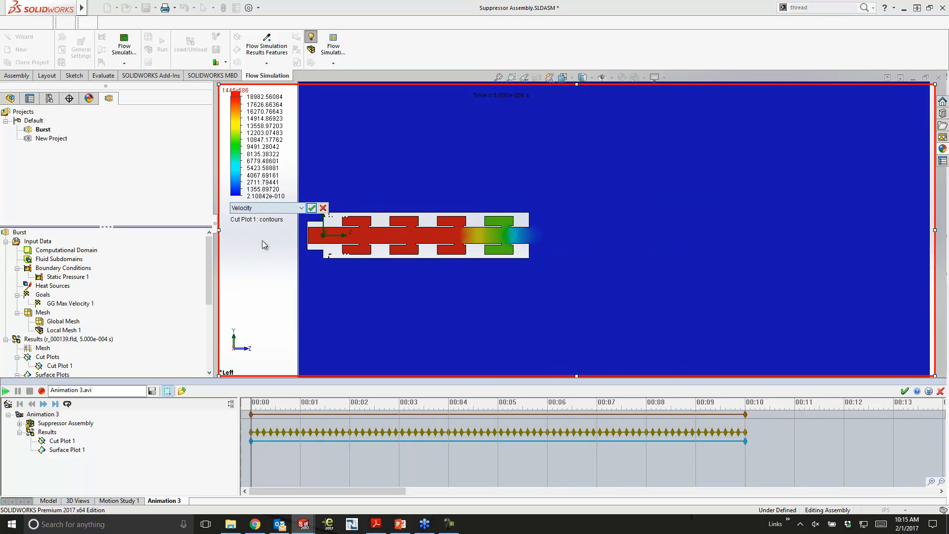
pyautogui.click(311, 208)
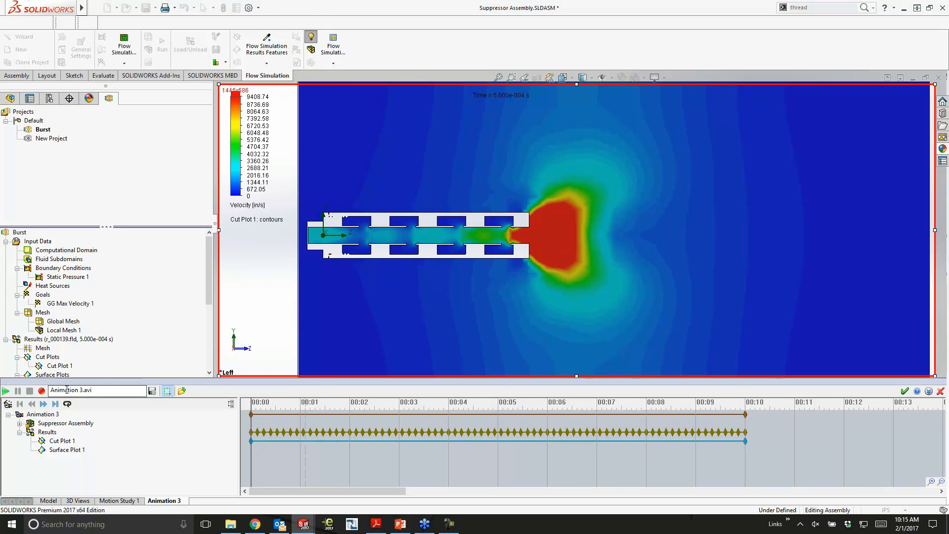
# - Play the velocity animation and scrub the timeline to about 3.6 s and back to the start
pyautogui.click(5, 390)
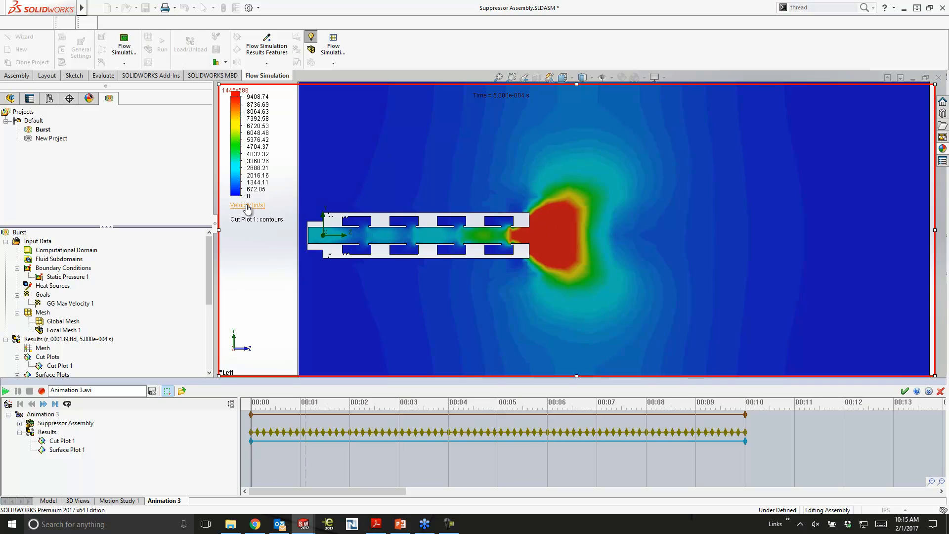
pyautogui.click(256, 402)
pyautogui.moveTo(257, 402); pyautogui.dragTo(430, 401)
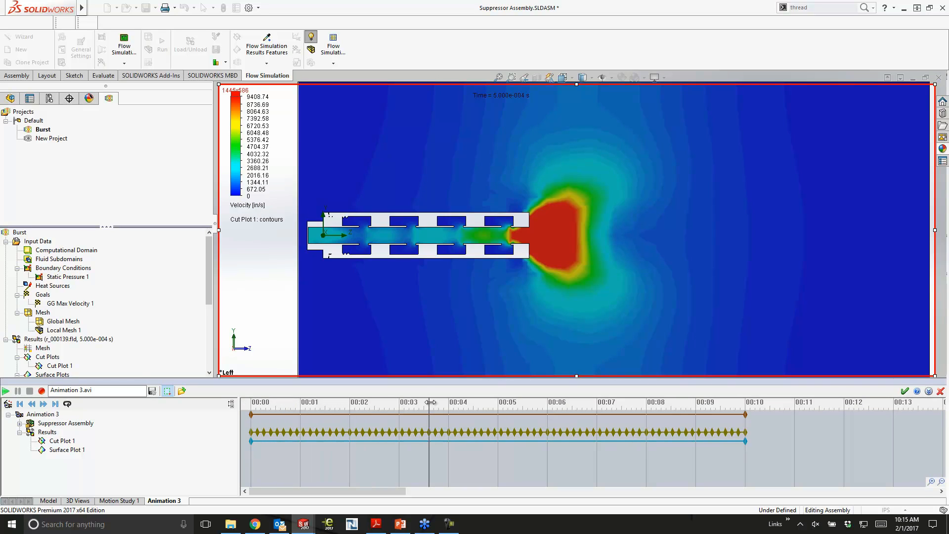
pyautogui.moveTo(406, 402); pyautogui.dragTo(243, 402)
# - Change the parameter displayed by Cut Plot 1 to Acoustic Power and play the animation
pyautogui.click(250, 208)
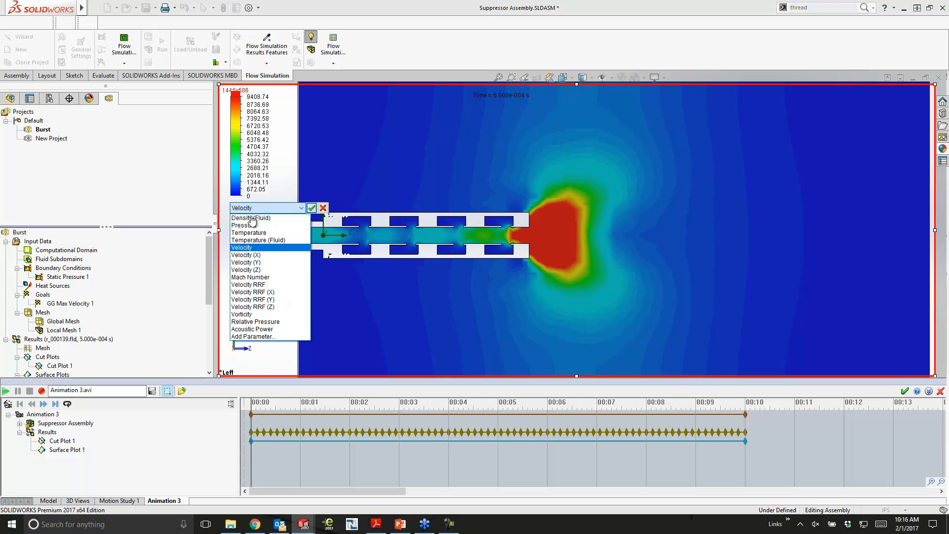
pyautogui.click(254, 329)
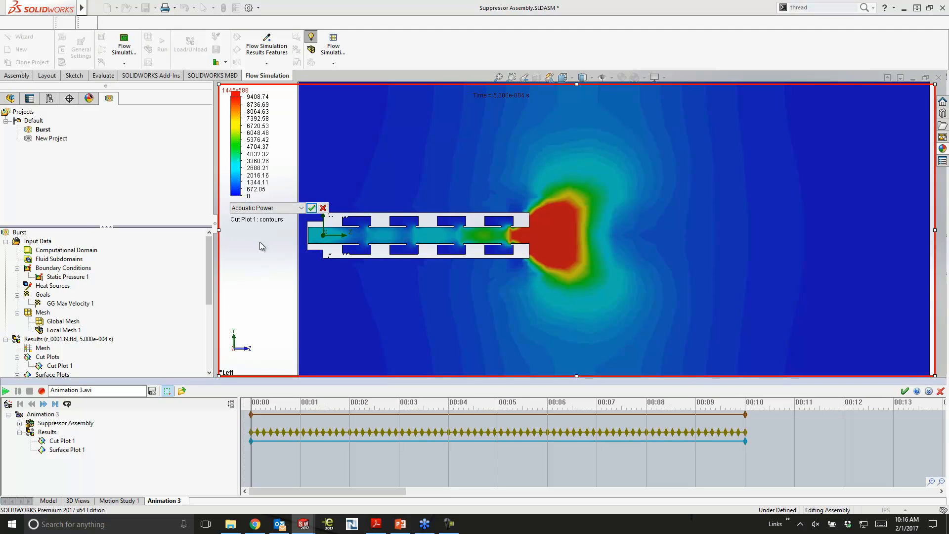
pyautogui.click(311, 208)
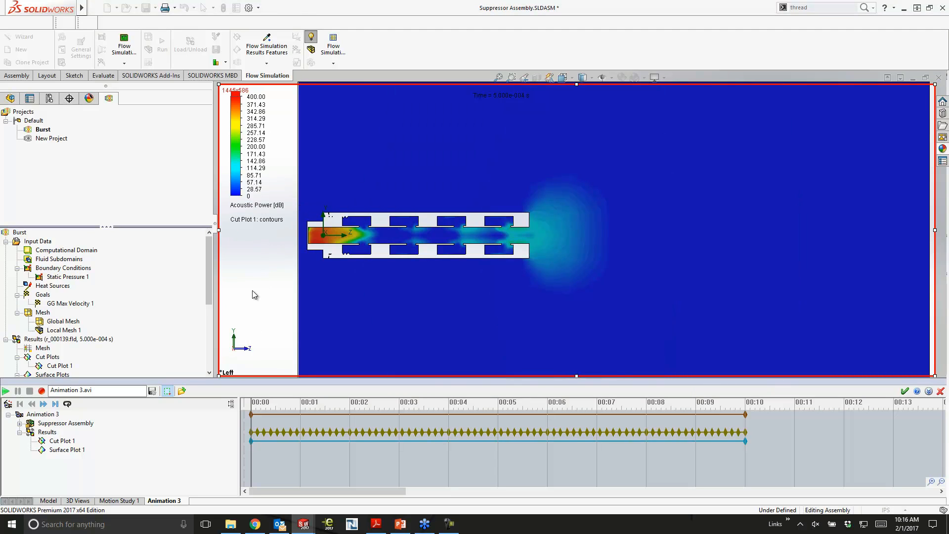
pyautogui.click(6, 391)
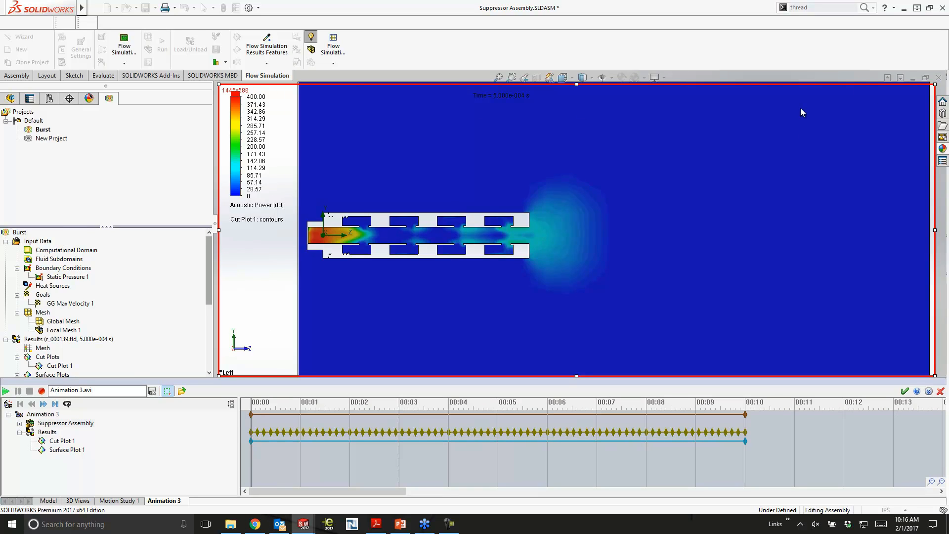
# - Accept and close the animation, and switch to the open Part13 document
pyautogui.click(904, 391)
pyautogui.hotkey('ctrl', 'Tab')
pyautogui.click(498, 257)
# - Reduce the outer diameter of Boss-Extrude1 to about 2.349 in directly on the model
pyautogui.scroll(1, 189, 244)
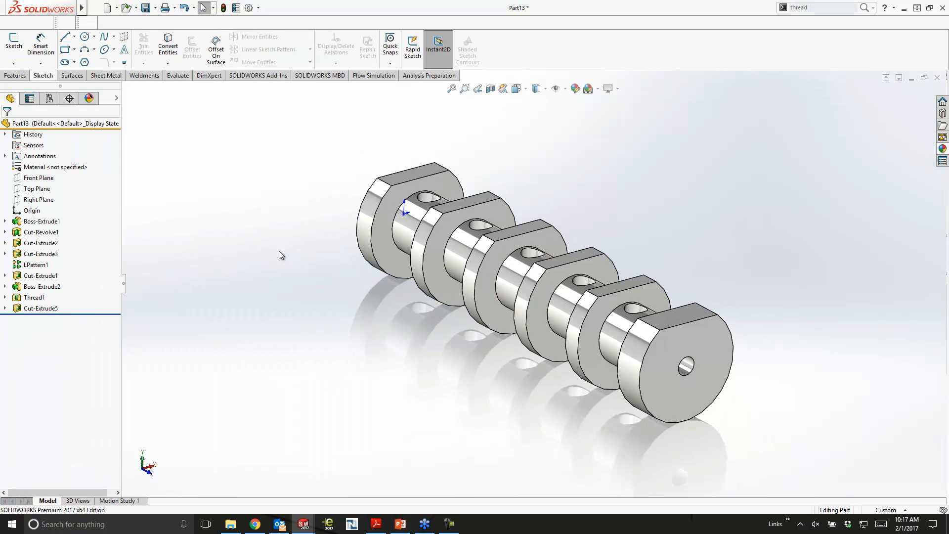
pyautogui.keyDown('ctrl'); pyautogui.moveTo(290, 256); pyautogui.dragTo(244, 248, button='middle'); pyautogui.keyUp('ctrl')
pyautogui.click(591, 339)
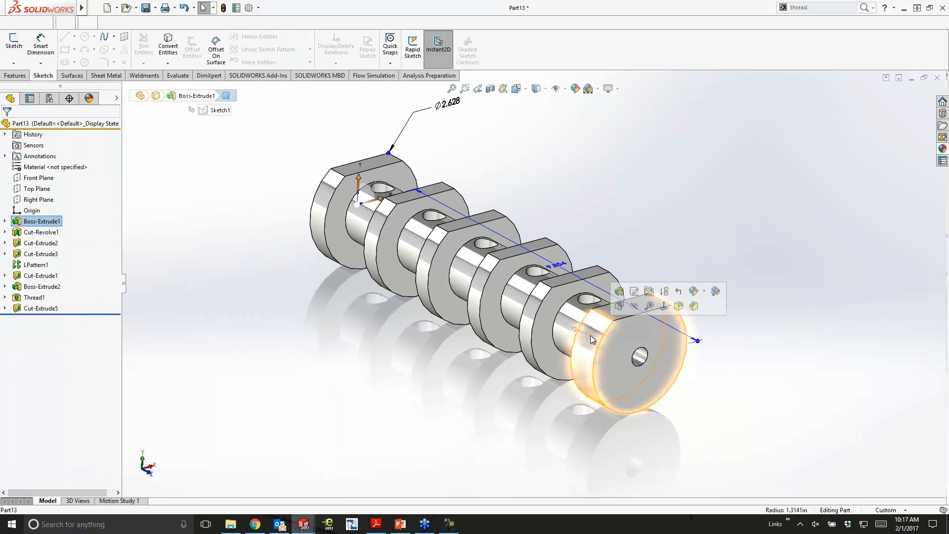
pyautogui.moveTo(388, 153); pyautogui.dragTo(386, 163)
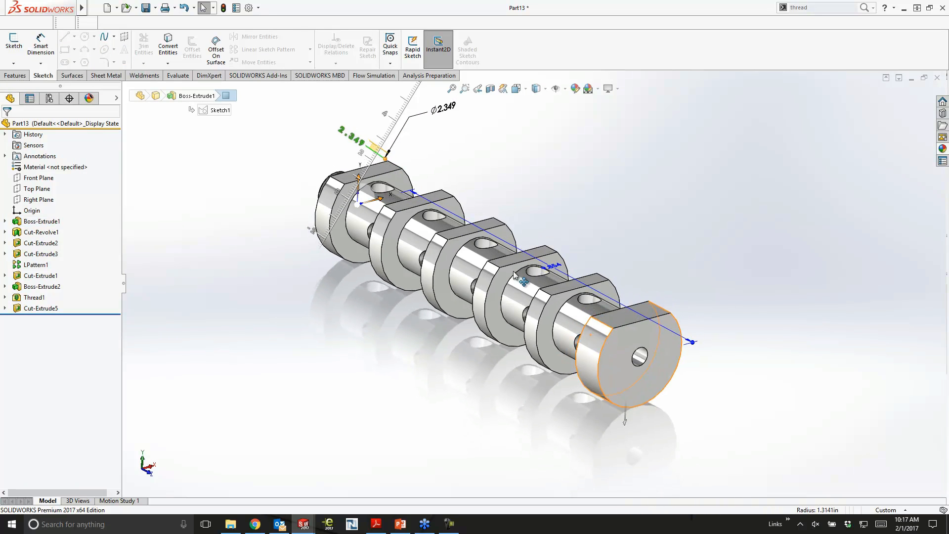
# - Examine the patterned baffles, cross holes and threaded end of the resized part from several angles
pyautogui.click(575, 322)
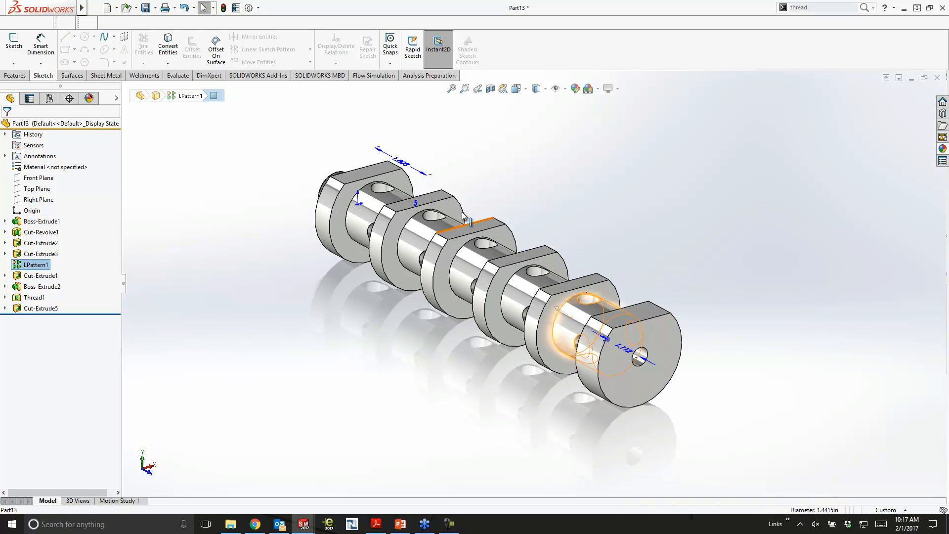
pyautogui.scroll(-3, 589, 363)
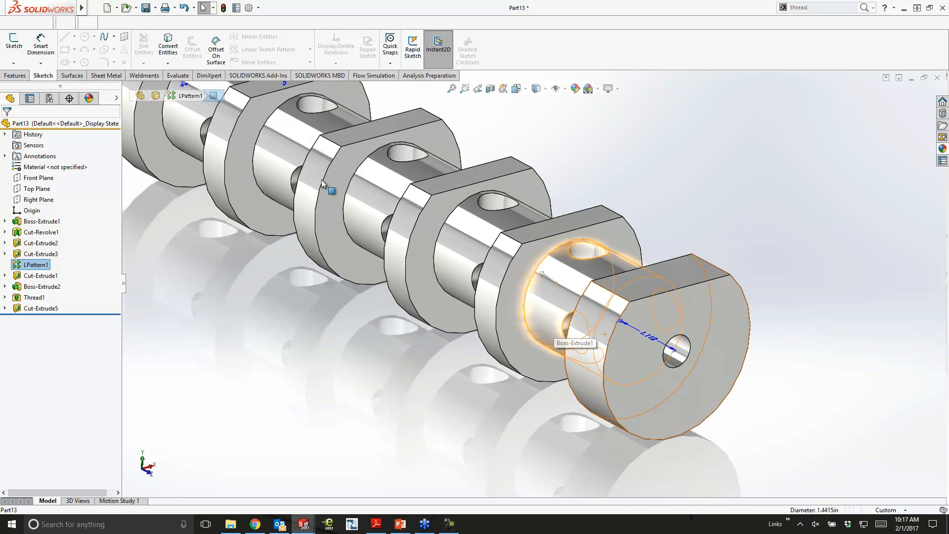
pyautogui.scroll(2, 289, 154)
pyautogui.click(286, 152)
pyautogui.moveTo(295, 155); pyautogui.dragTo(263, 117, button='middle')
pyautogui.moveTo(250, 115)
pyautogui.mouseDown()
pyautogui.moveTo(253, 124)
pyautogui.moveTo(386, 132)
pyautogui.moveTo(573, 133)
pyautogui.moveTo(561, 146)
pyautogui.mouseUp()
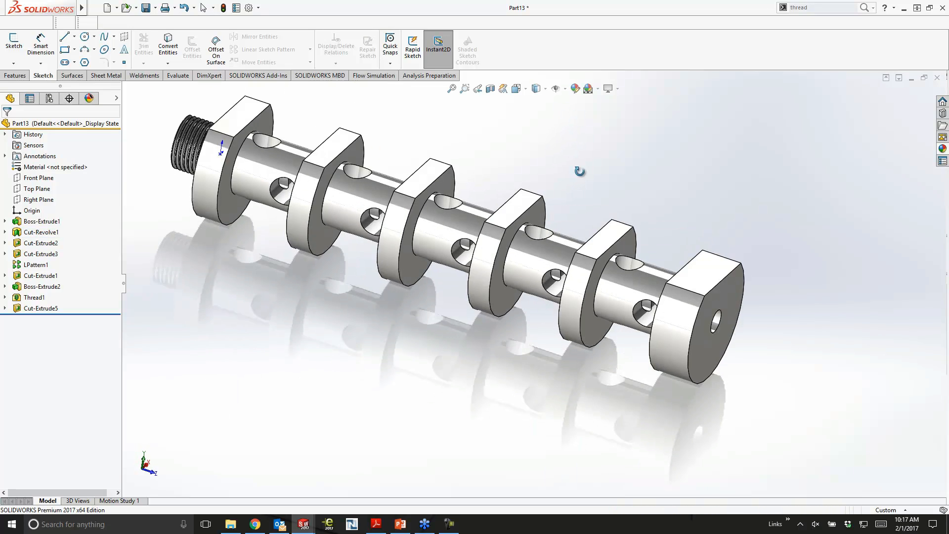
pyautogui.moveTo(556, 150); pyautogui.dragTo(574, 189, button='middle')
pyautogui.scroll(1, 574, 189)
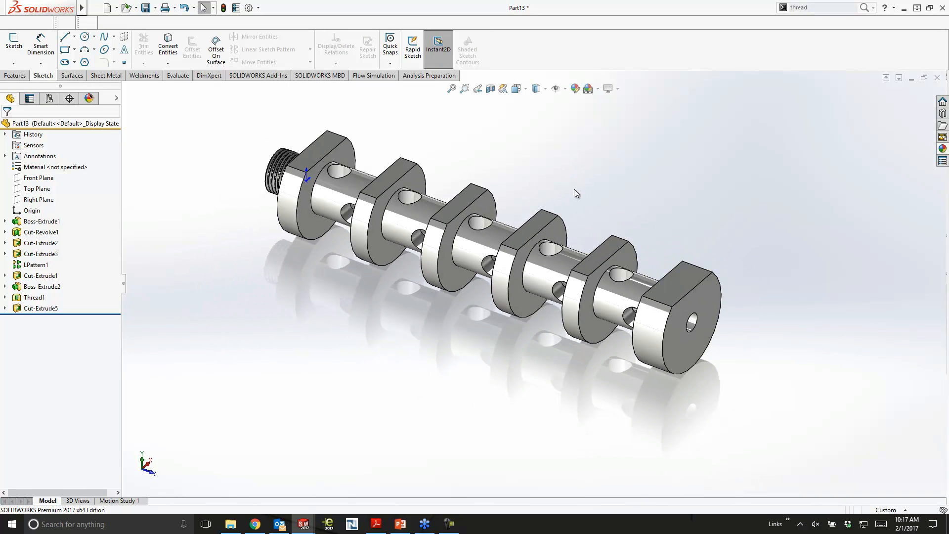
# - Save the part as "new suppressor" in the Customer Projects folder
pyautogui.click(145, 8)
pyautogui.write('new su')
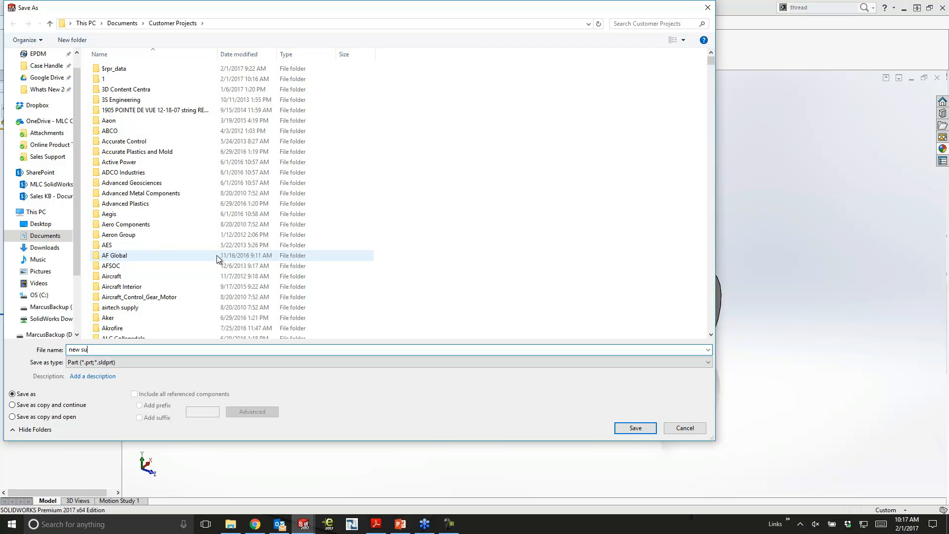
pyautogui.write('ppressor')
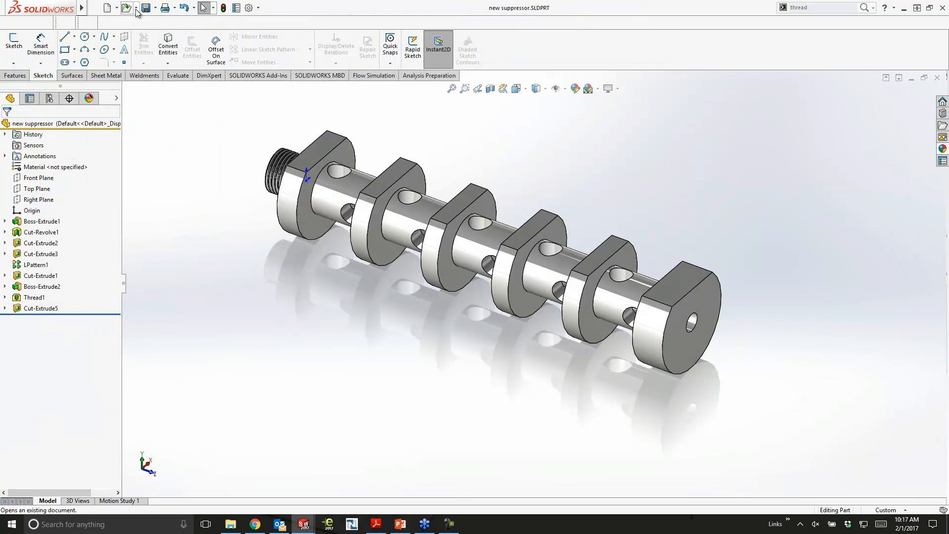
# - Create a drawing from the new suppressor part using the B_Size_ANSI_MM training template
pyautogui.click(117, 8)
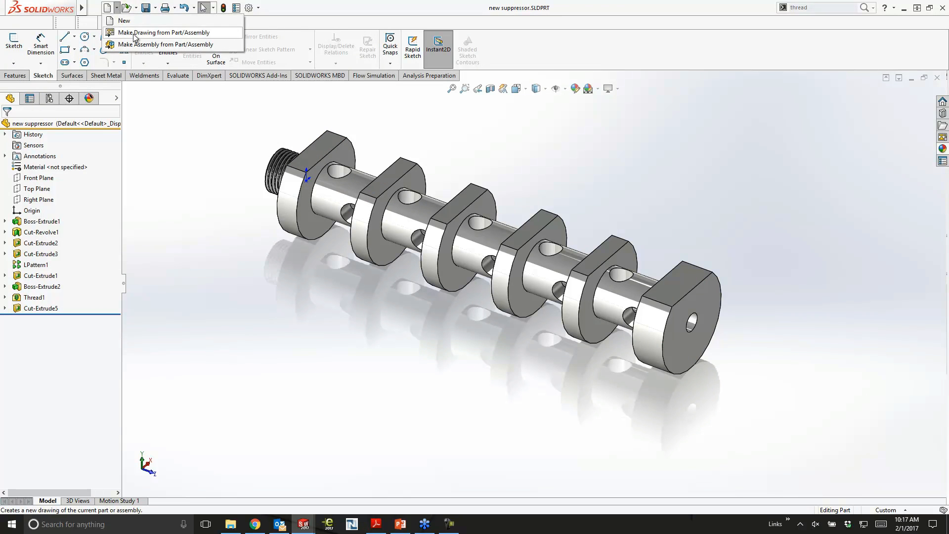
pyautogui.click(134, 32)
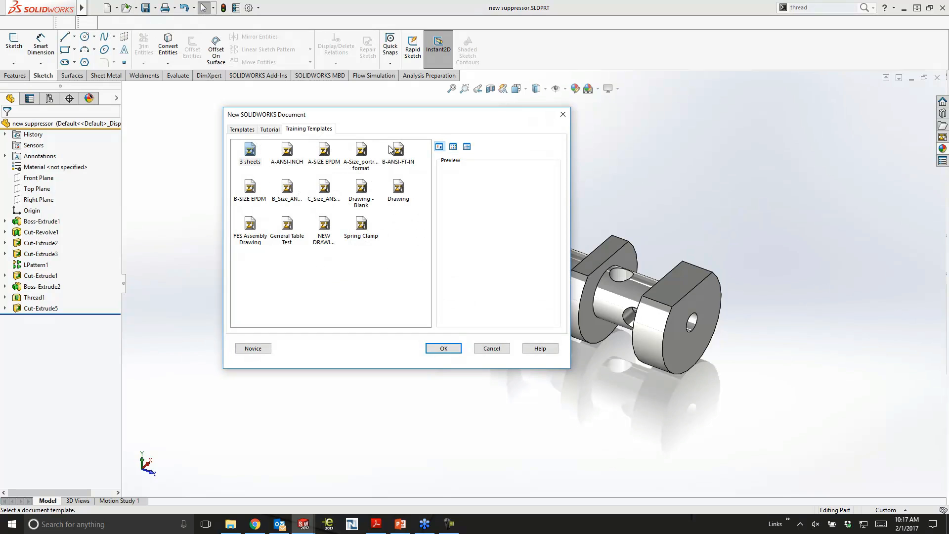
pyautogui.click(289, 197)
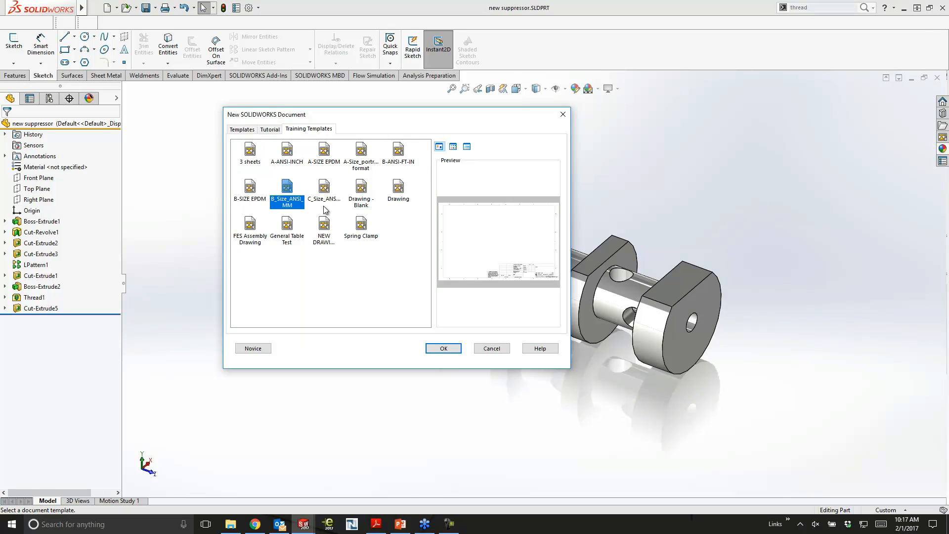
pyautogui.click(440, 345)
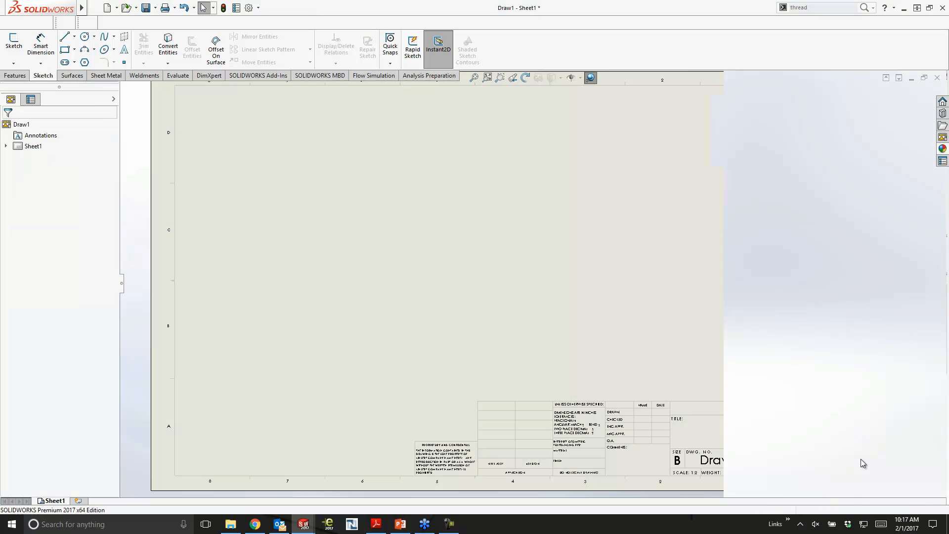
# - Set the drawing units to IPS and enable importing design annotations, including items from hidden features, for the model views
pyautogui.click(892, 509)
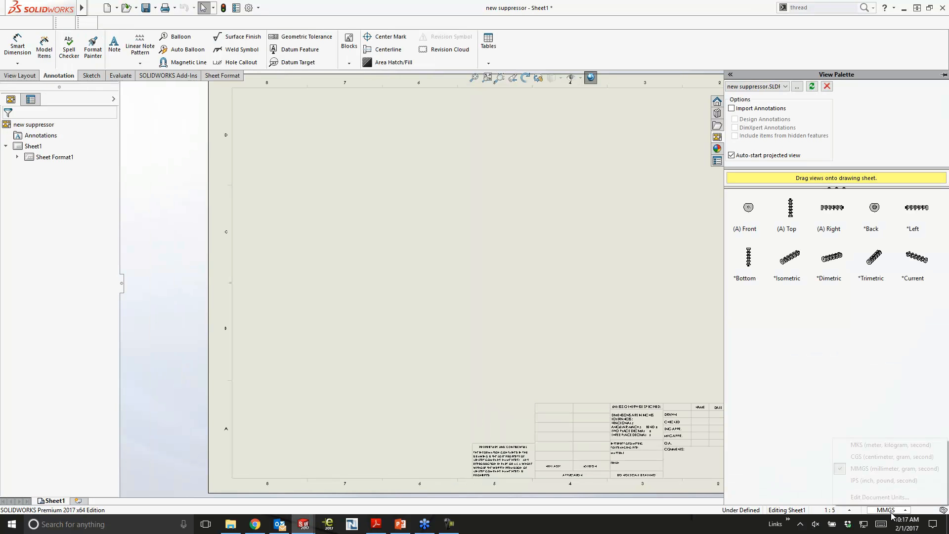
pyautogui.click(881, 480)
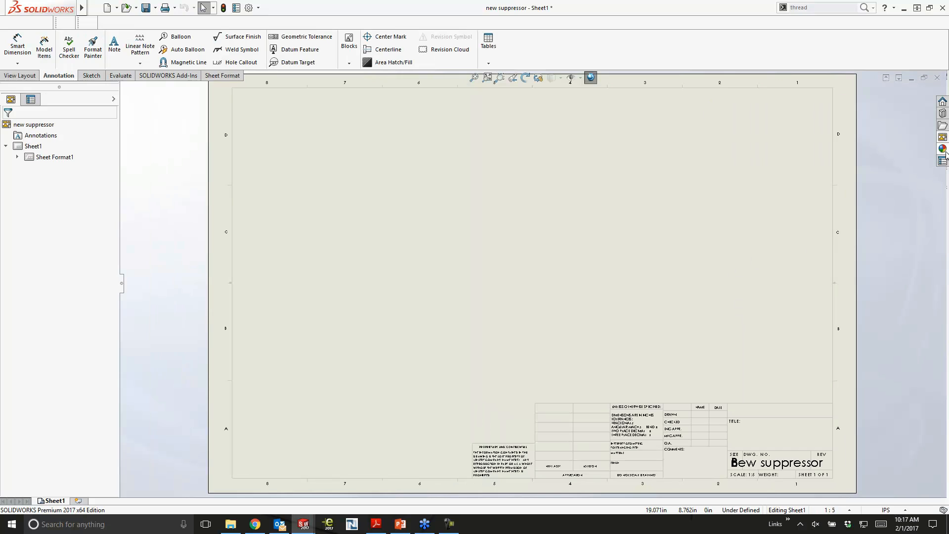
pyautogui.click(942, 138)
pyautogui.click(732, 108)
pyautogui.click(734, 136)
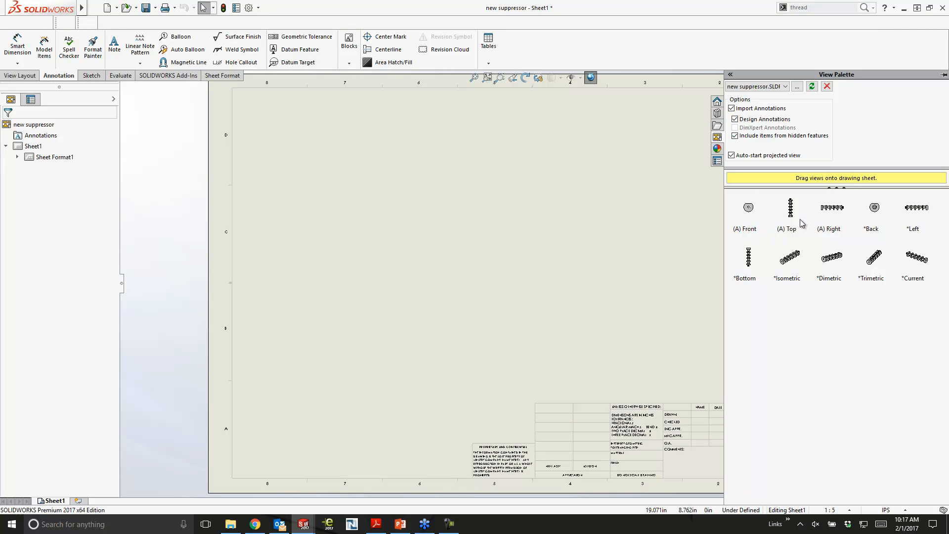
# - Place the front view with a projected side view and an isometric view, and move the isometric to the sheet's upper-right corner
pyautogui.moveTo(748, 209); pyautogui.dragTo(360, 257)
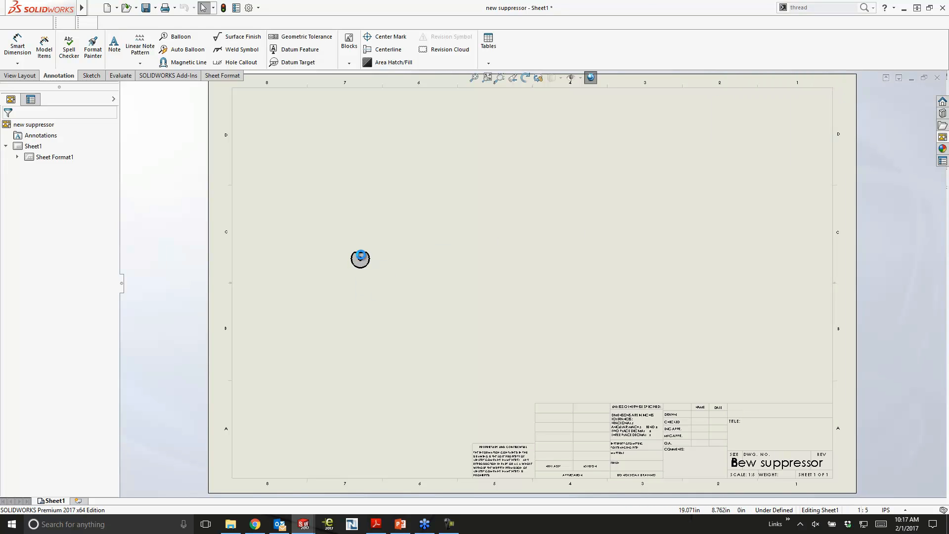
pyautogui.click(504, 266)
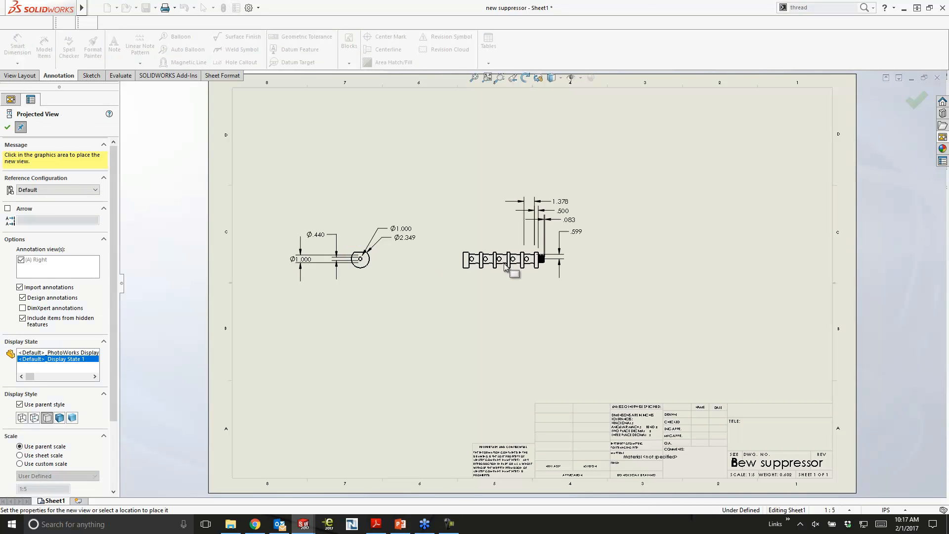
pyautogui.click(503, 173)
pyautogui.moveTo(516, 165); pyautogui.dragTo(770, 184)
pyautogui.click(618, 311)
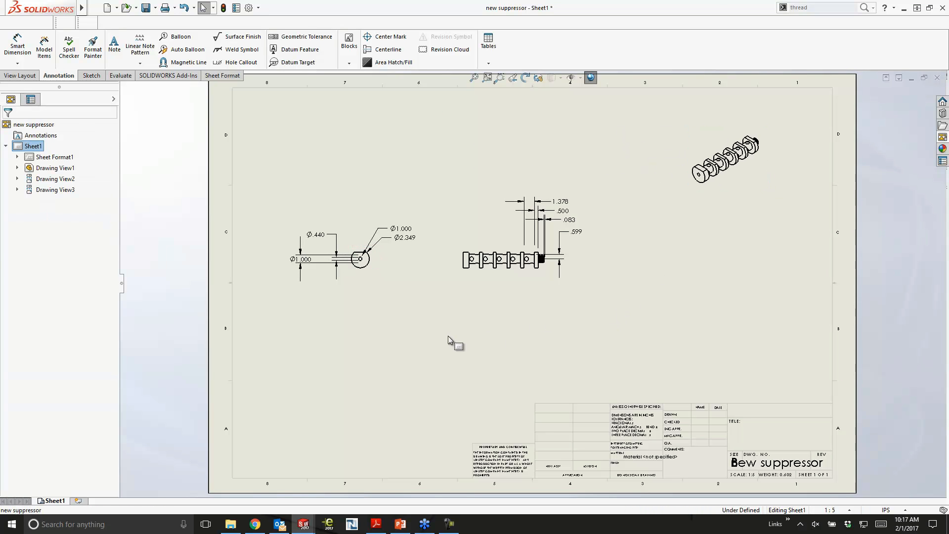
# - Change the sheet scale to 1:2 and move the side view right and the isometric view down to space them apart
pyautogui.click(835, 509)
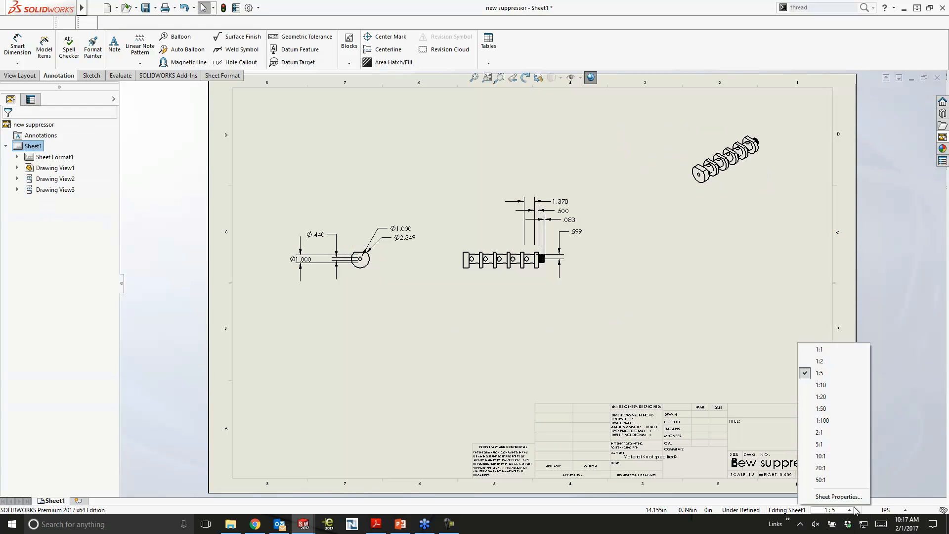
pyautogui.click(828, 362)
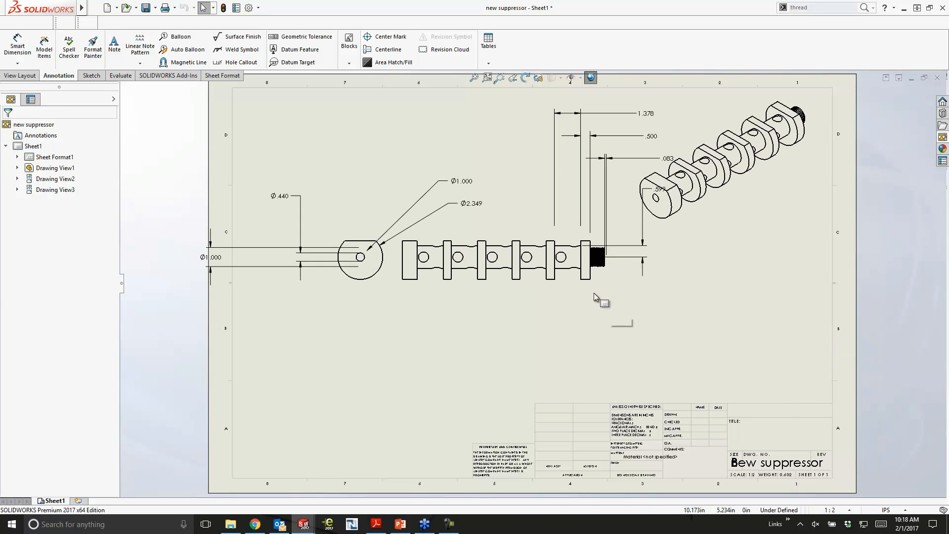
pyautogui.moveTo(589, 291); pyautogui.dragTo(636, 332)
pyautogui.moveTo(778, 241); pyautogui.dragTo(779, 384)
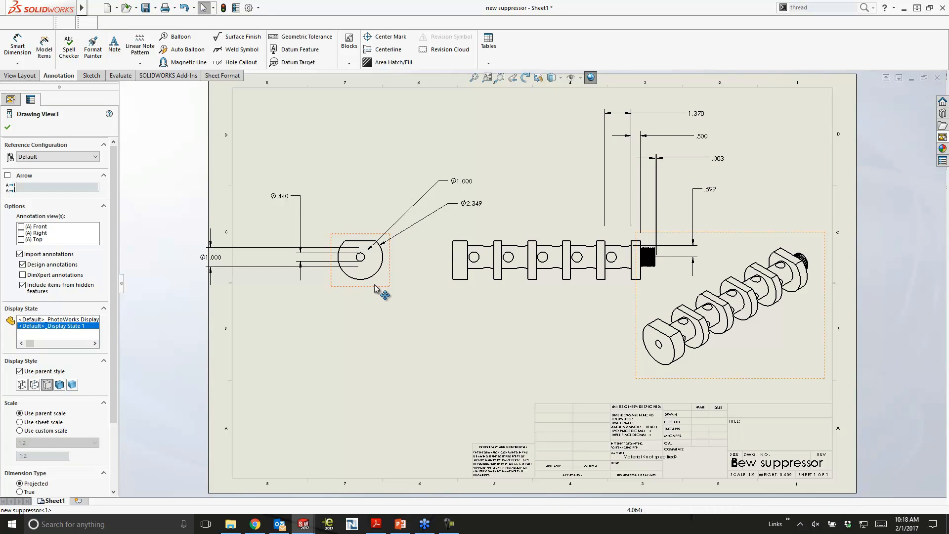
pyautogui.moveTo(393, 288); pyautogui.dragTo(406, 288)
pyautogui.click(487, 322)
pyautogui.moveTo(488, 322)
pyautogui.mouseDown(button='middle')
pyautogui.moveTo(488, 352)
pyautogui.moveTo(449, 331)
pyautogui.mouseUp(button='middle')
pyautogui.scroll(1, 487, 352)
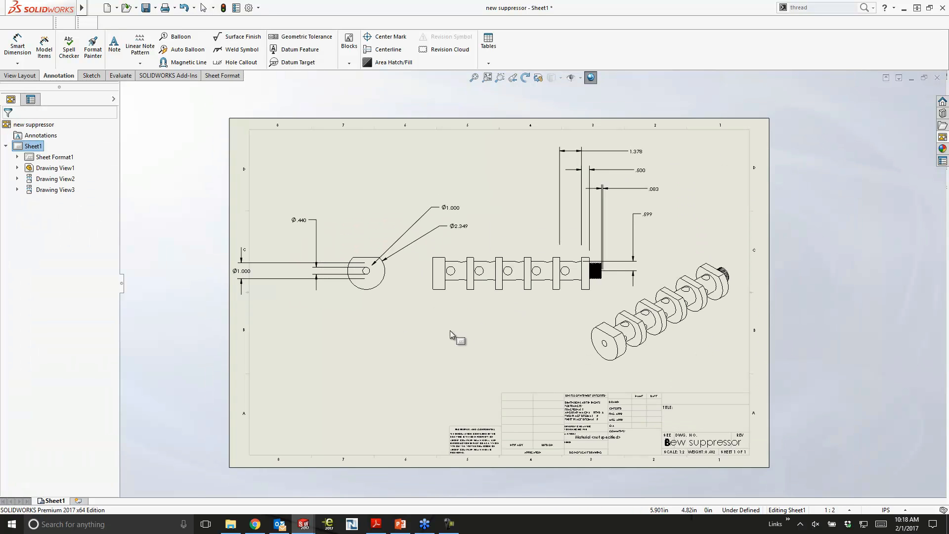
# - Auto-arrange all imported dimensions of the front and side views and check their placement up close
pyautogui.moveTo(207, 97)
pyautogui.mouseDown()
pyautogui.moveTo(314, 175)
pyautogui.moveTo(568, 315)
pyautogui.moveTo(692, 340)
pyautogui.mouseUp()
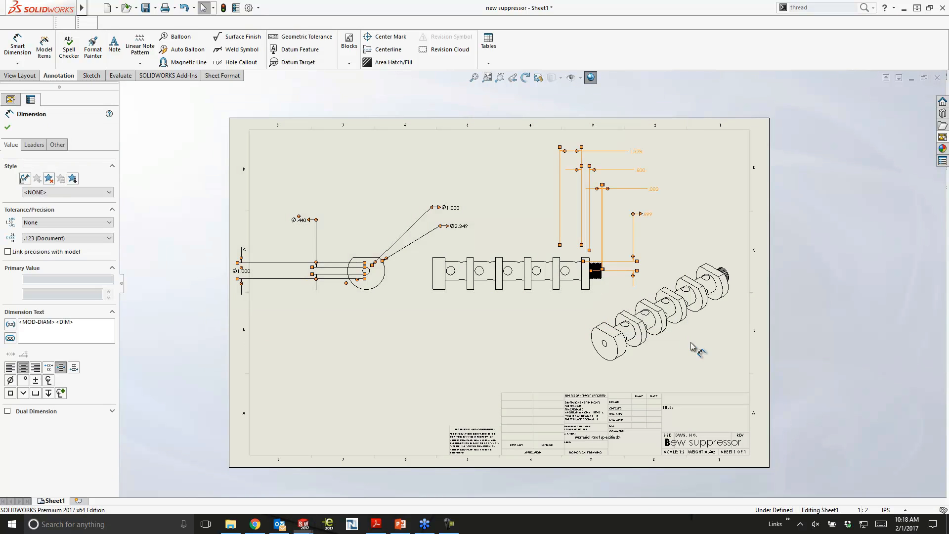
pyautogui.moveTo(717, 312)
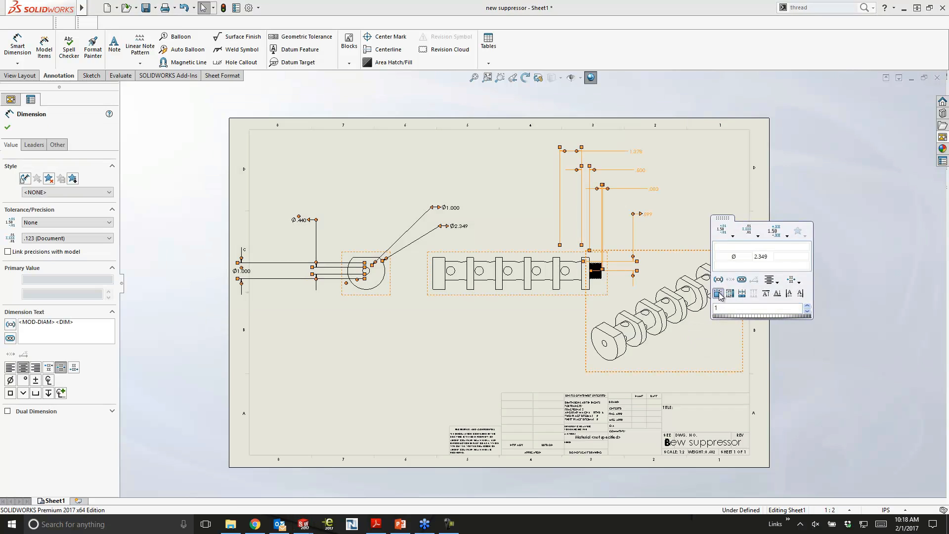
pyautogui.click(718, 294)
pyautogui.click(426, 316)
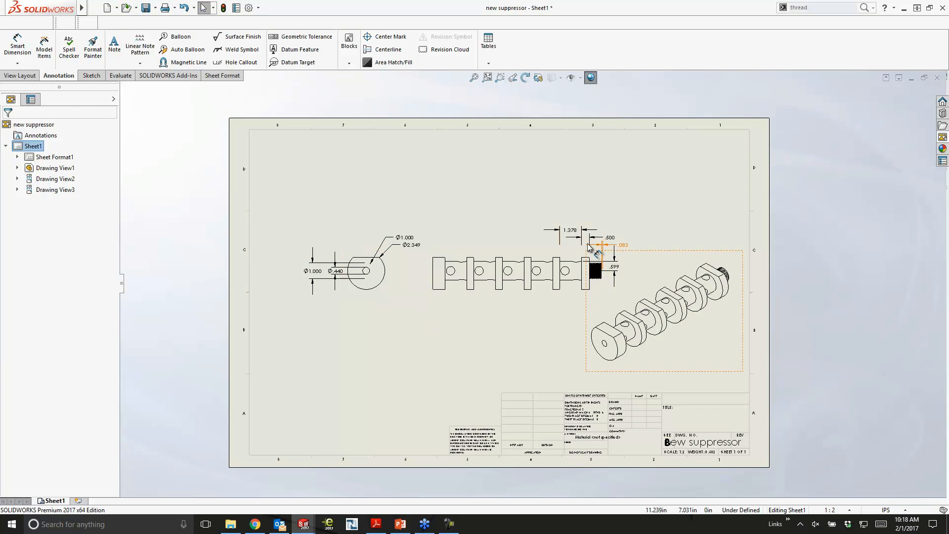
pyautogui.scroll(-4, 595, 251)
pyautogui.scroll(-2, 538, 303)
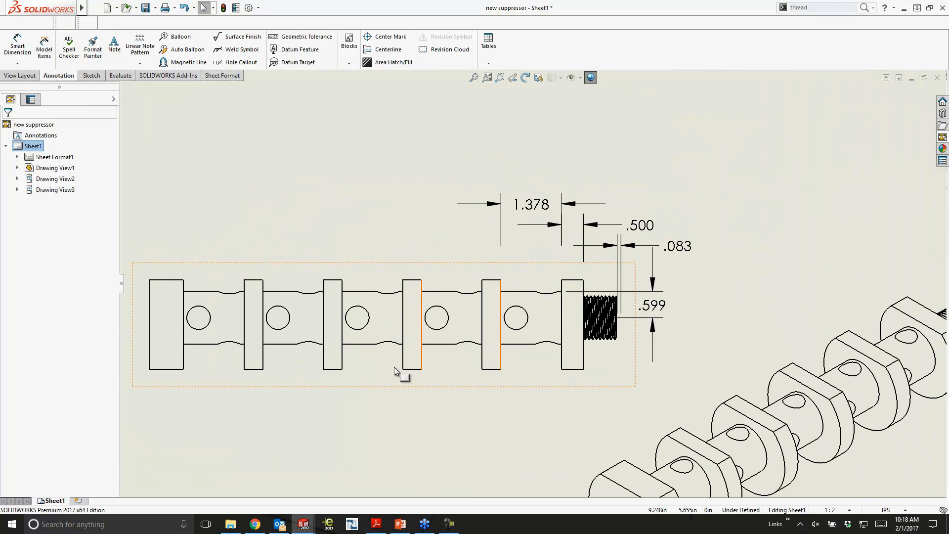
pyautogui.scroll(4, 376, 418)
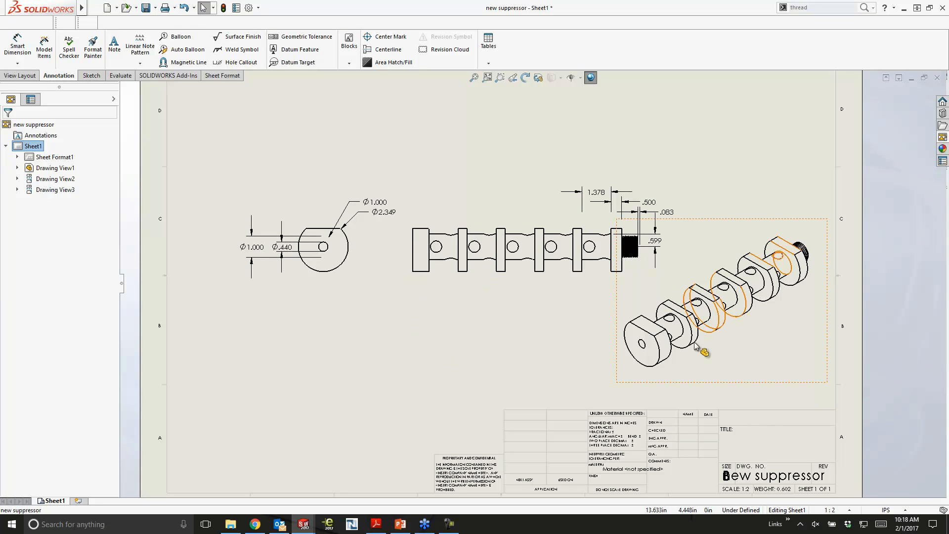
# - Switch to the new suppressor part and make a new assembly from it, locating the part at the assembly origin
pyautogui.hotkey('ctrl', 'Tab')
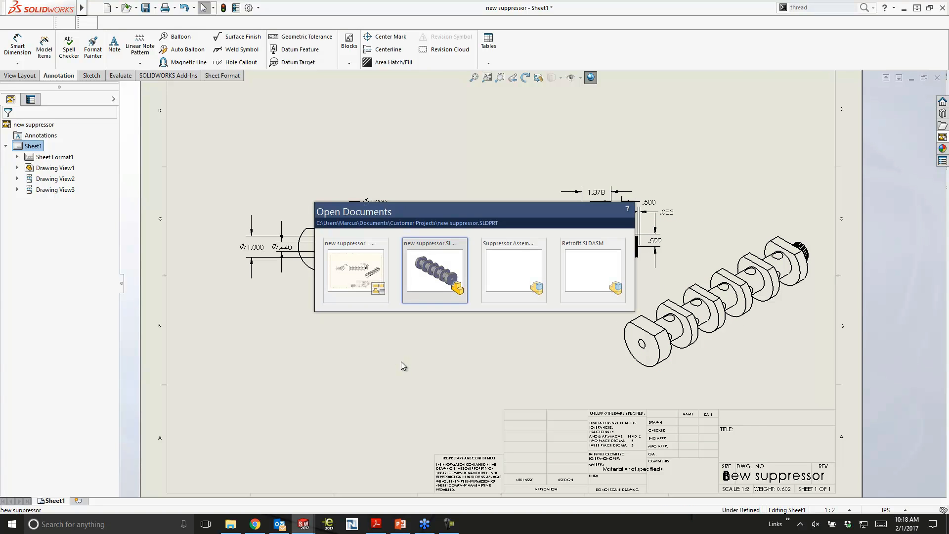
pyautogui.click(449, 277)
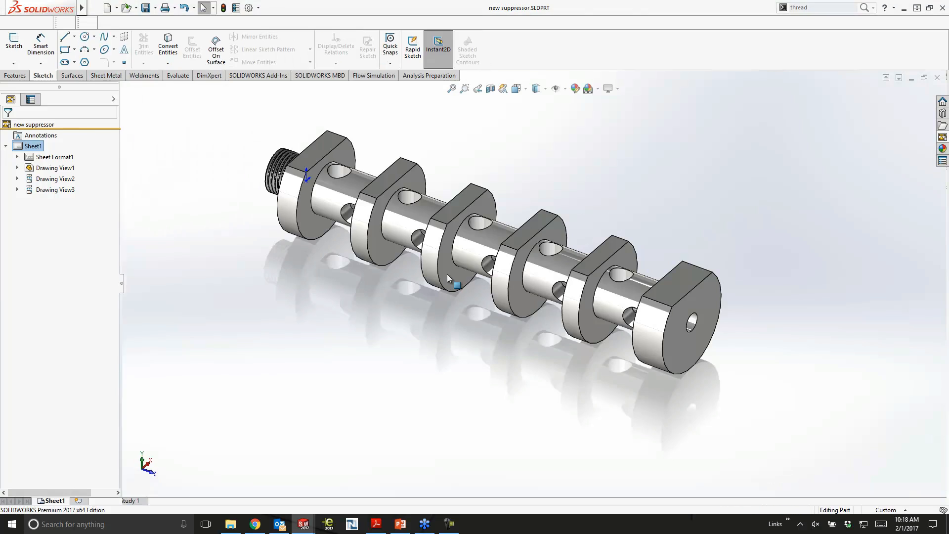
pyautogui.click(117, 7)
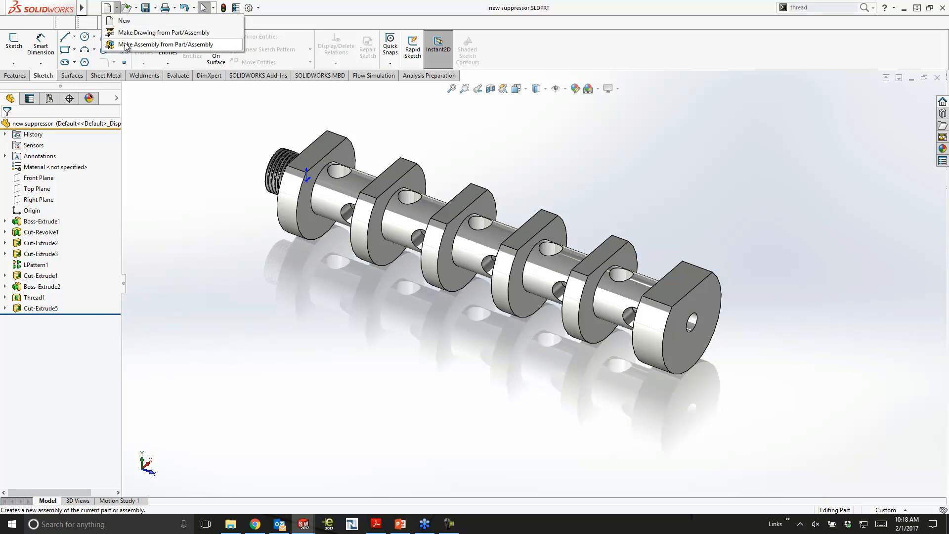
pyautogui.click(128, 45)
pyautogui.doubleClick(285, 155)
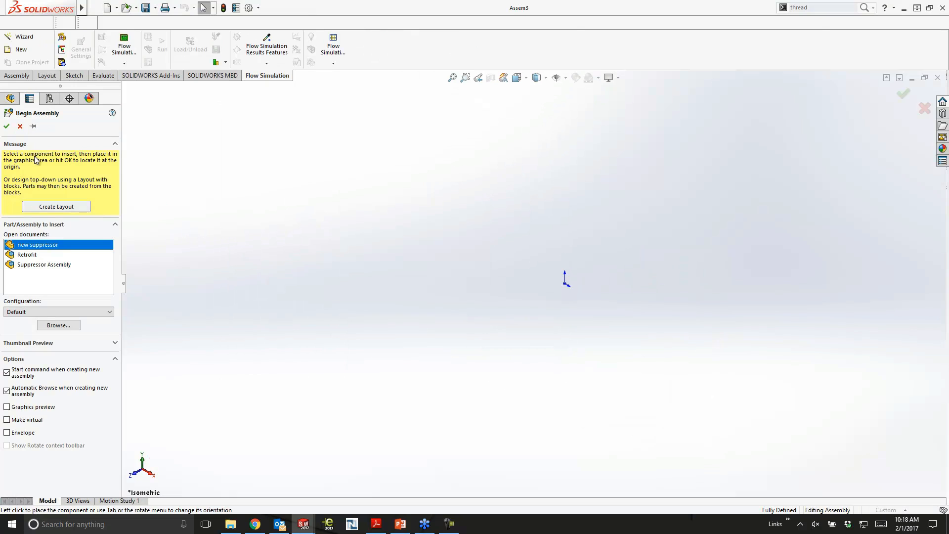
pyautogui.click(7, 128)
# - Insert a new part into the assembly, with its first sketch on the outer face of the unthreaded end baffle
pyautogui.scroll(1, 622, 342)
pyautogui.moveTo(622, 342); pyautogui.dragTo(630, 312, button='middle')
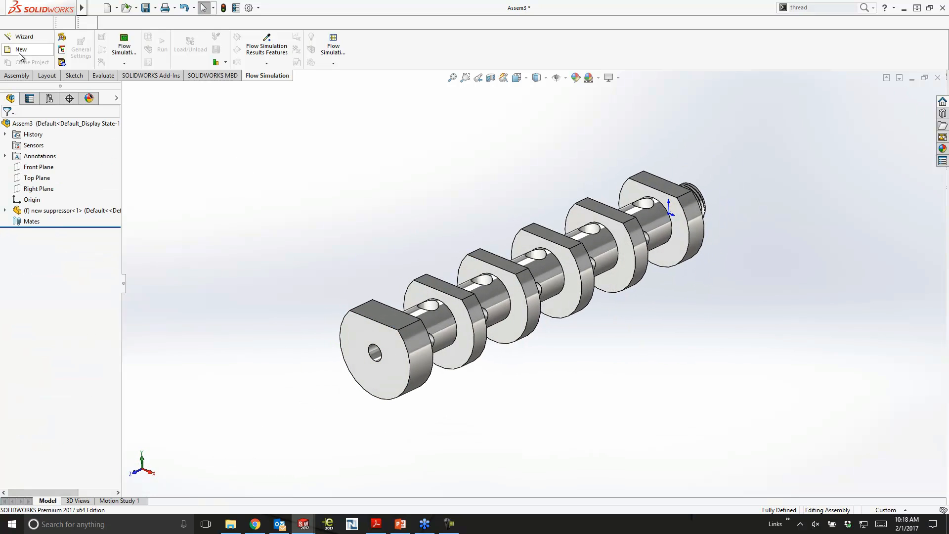
pyautogui.click(16, 75)
pyautogui.click(55, 64)
pyautogui.click(67, 86)
pyautogui.click(364, 337)
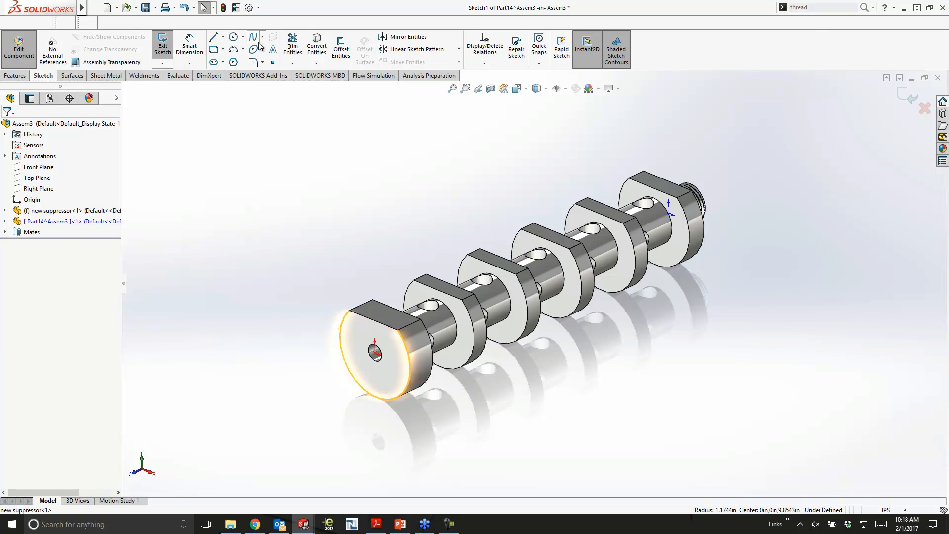
# - Convert the end baffle's outer arc edge into the sketch and join the arc's endpoints to close it into a full circle
pyautogui.click(317, 46)
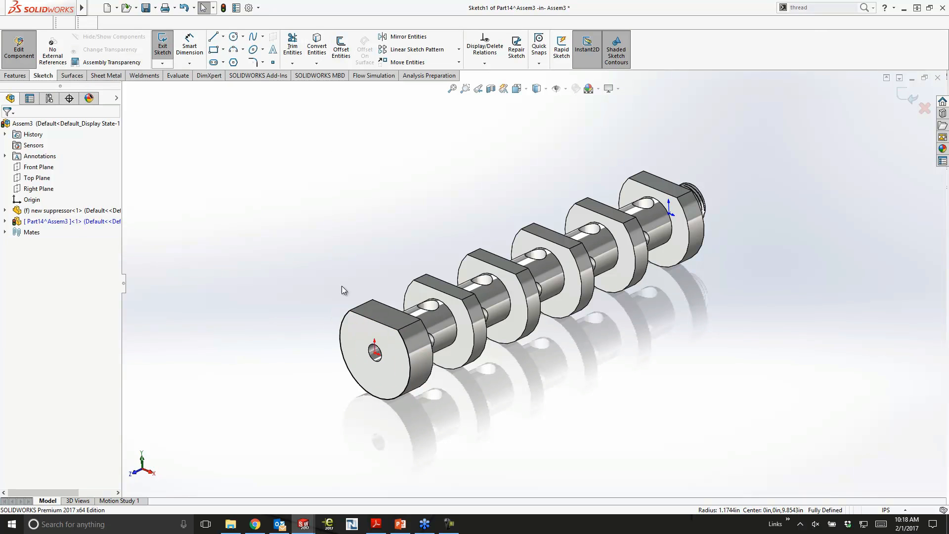
pyautogui.click(347, 315)
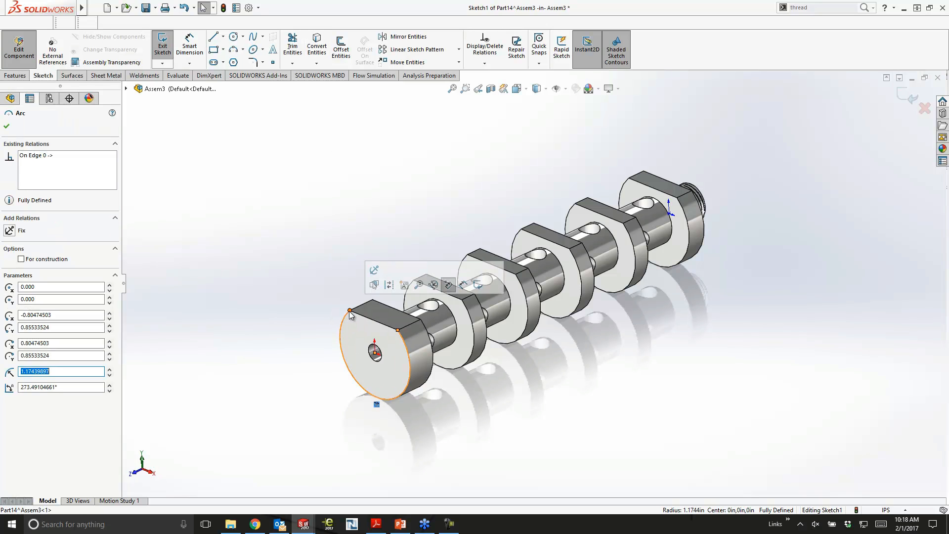
pyautogui.scroll(-5, 350, 314)
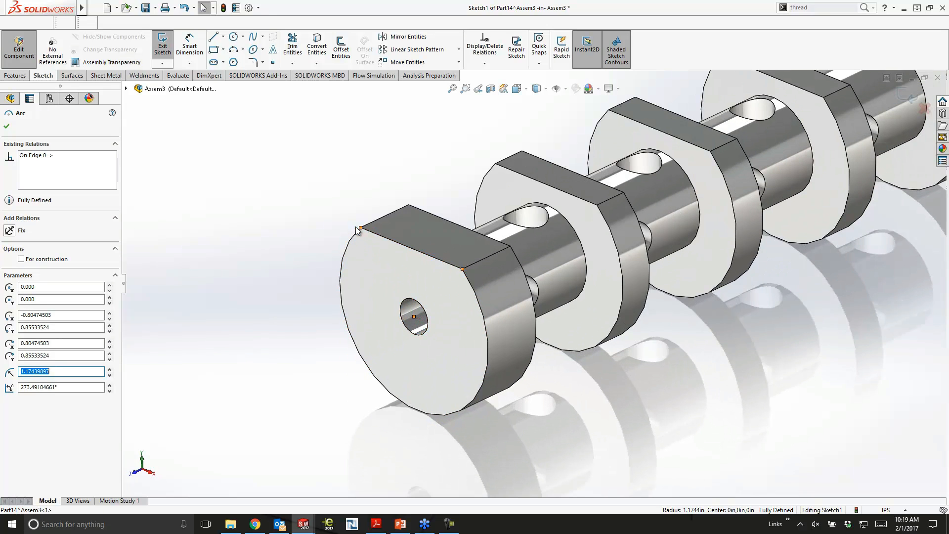
pyautogui.click(462, 269)
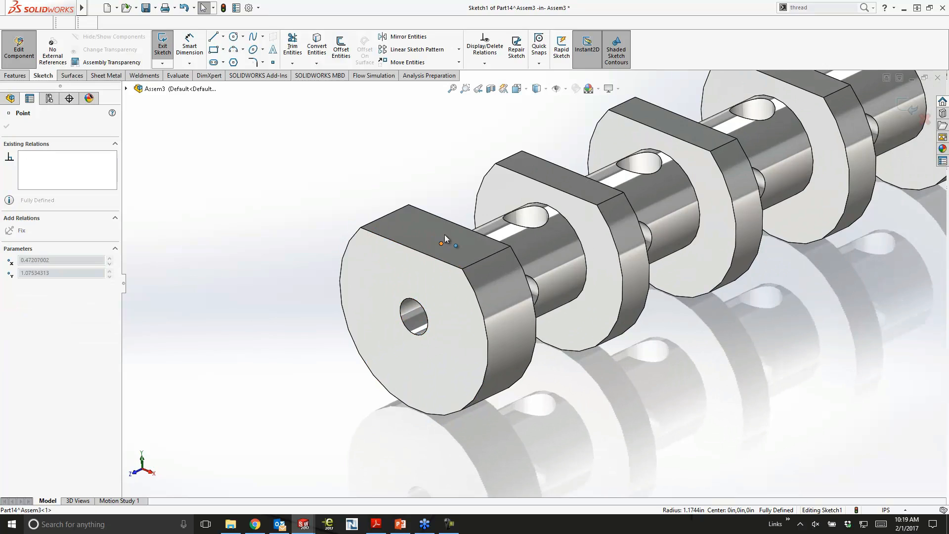
pyautogui.click(464, 272)
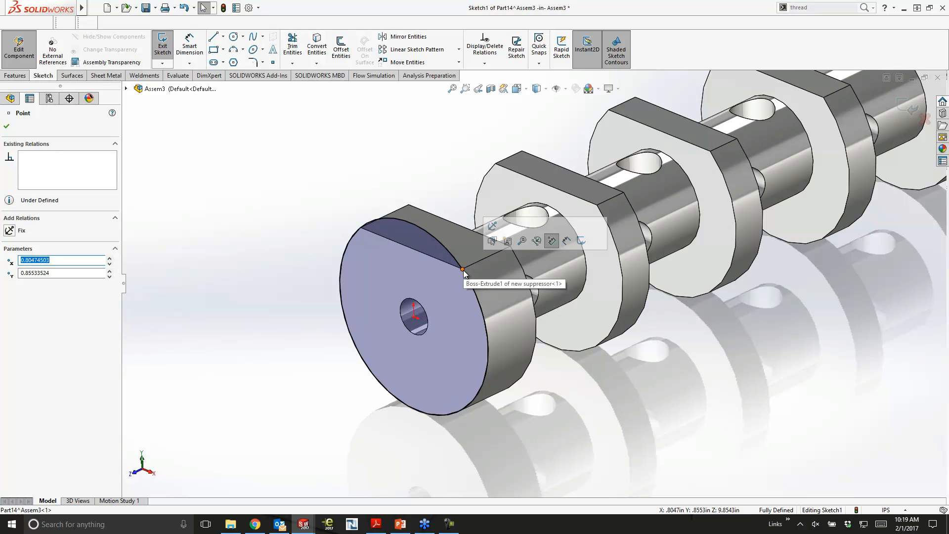
pyautogui.click(464, 274)
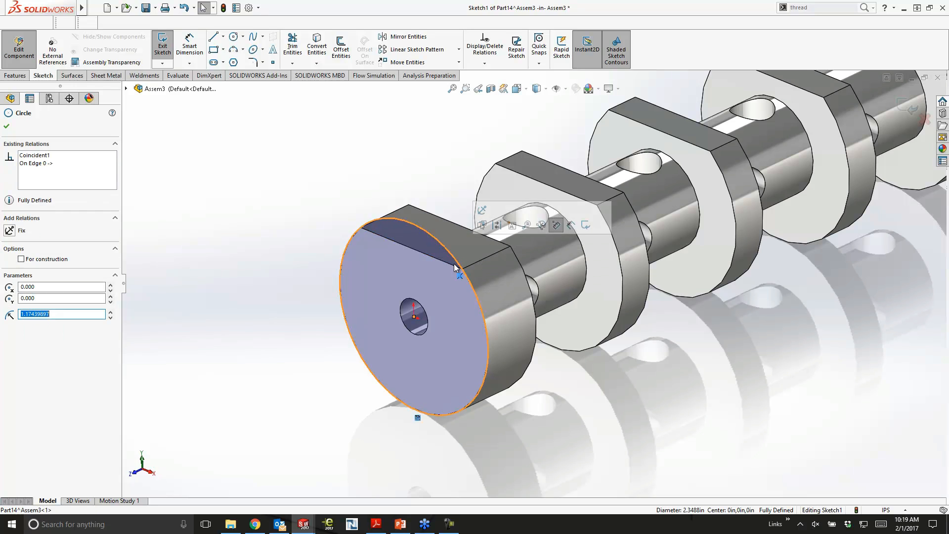
pyautogui.click(462, 270)
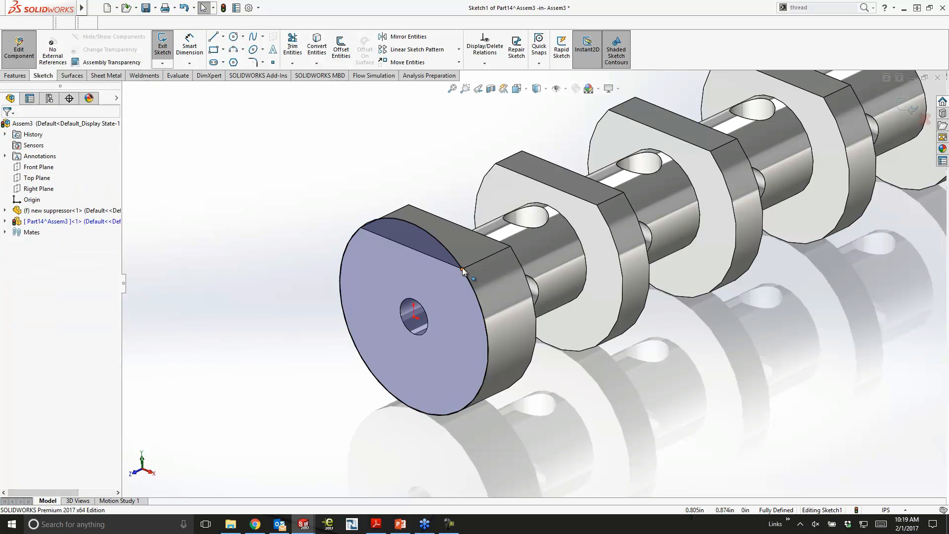
# - Extrude the circle as a one-direction 0.10 in thin feature, up to the baffle face at the threaded end
pyautogui.scroll(3, 574, 327)
pyautogui.keyDown('ctrl'); pyautogui.moveTo(727, 328); pyautogui.dragTo(598, 353, button='middle'); pyautogui.keyUp('ctrl')
pyautogui.keyDown('ctrl'); pyautogui.moveTo(666, 326); pyautogui.dragTo(643, 374, button='middle'); pyautogui.keyUp('ctrl')
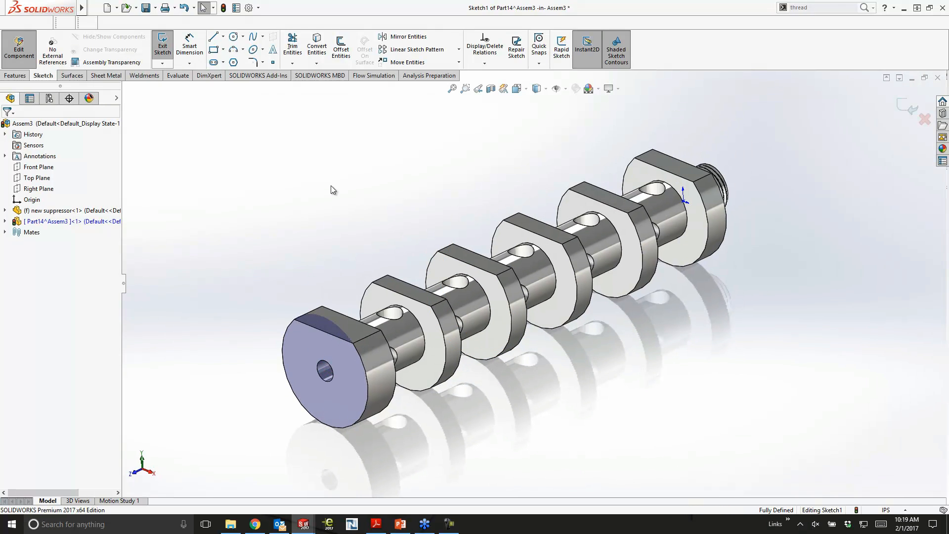
pyautogui.click(15, 75)
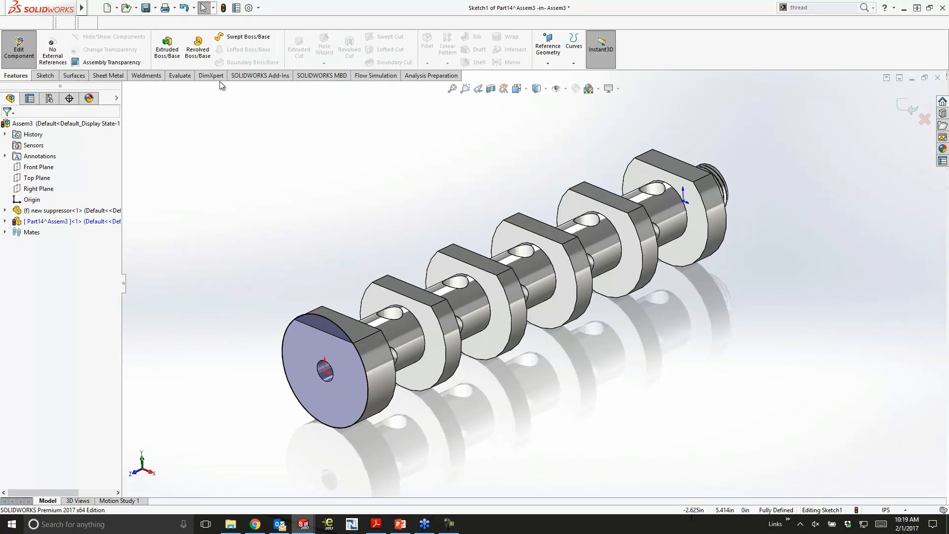
pyautogui.click(167, 48)
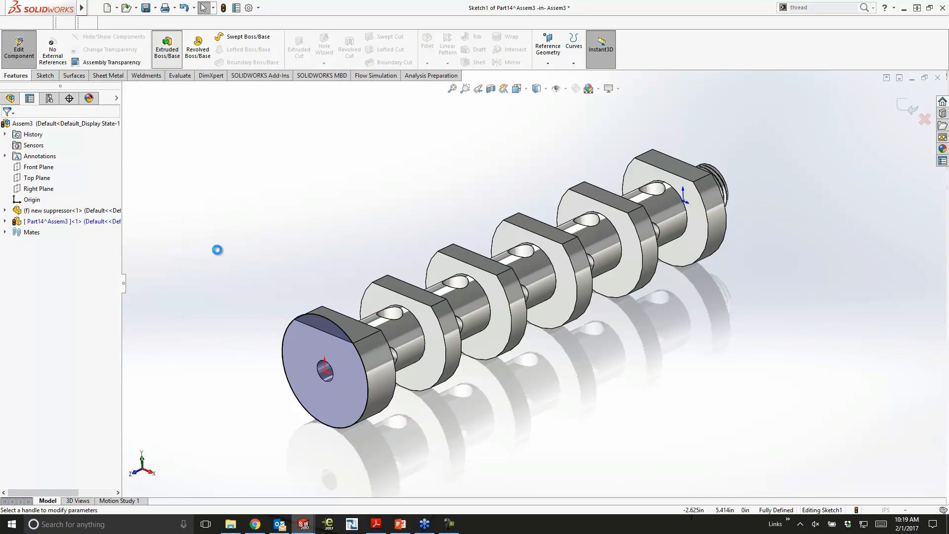
pyautogui.click(6, 282)
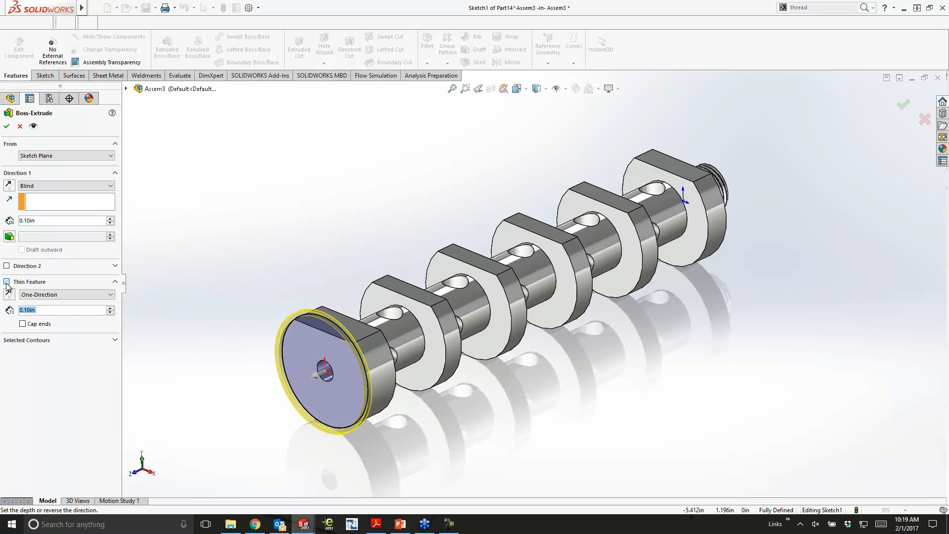
pyautogui.moveTo(448, 213); pyautogui.dragTo(368, 213, button='middle')
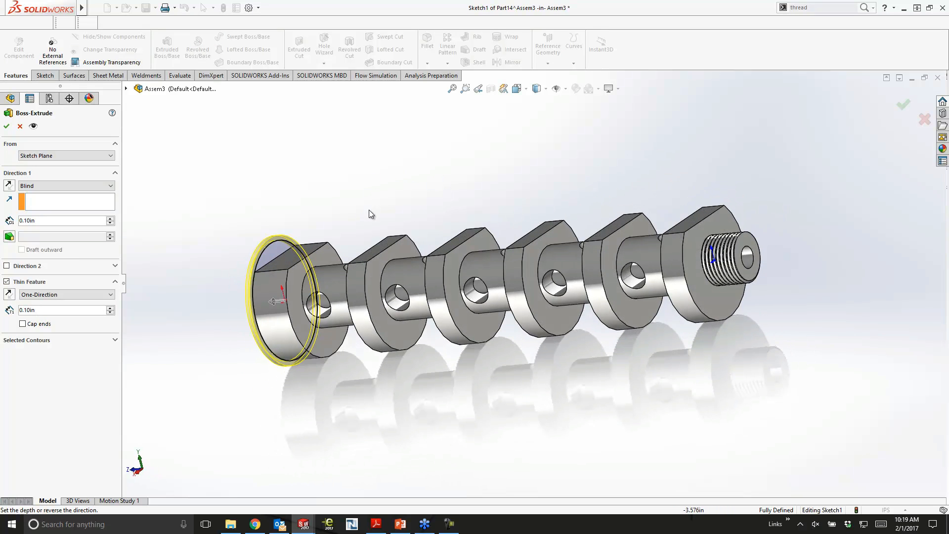
pyautogui.click(722, 222)
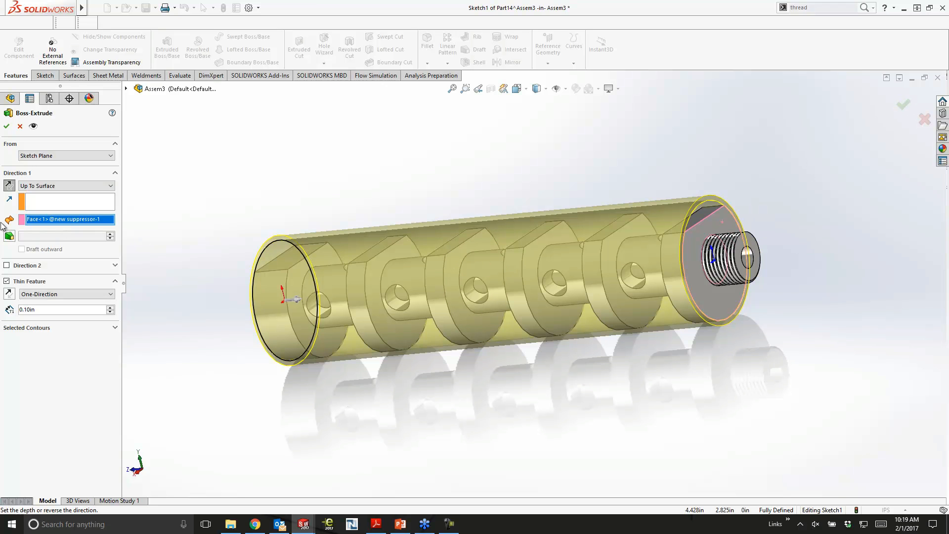
pyautogui.moveTo(547, 212); pyautogui.dragTo(605, 211, button='middle')
pyautogui.click(900, 102)
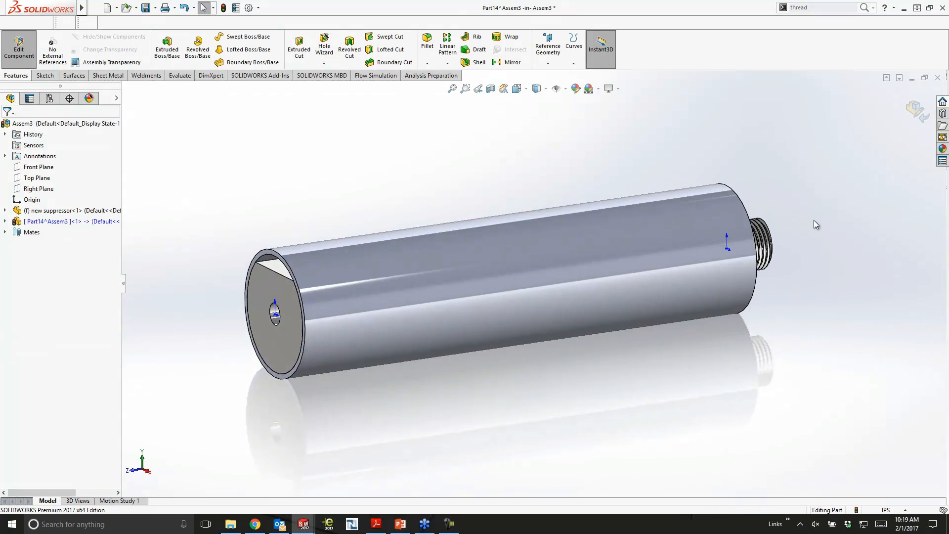
# - Finish editing the outer tube part in context and return to the assembly
pyautogui.click(916, 111)
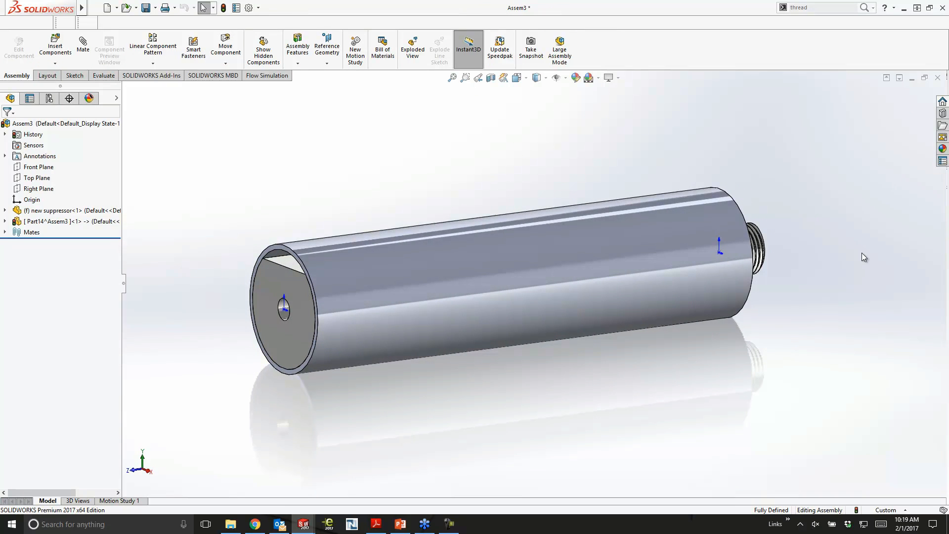
pyautogui.press('f')
pyautogui.moveTo(795, 285)
pyautogui.mouseDown(button='middle')
pyautogui.moveTo(781, 266)
pyautogui.moveTo(785, 274)
pyautogui.mouseUp(button='middle')
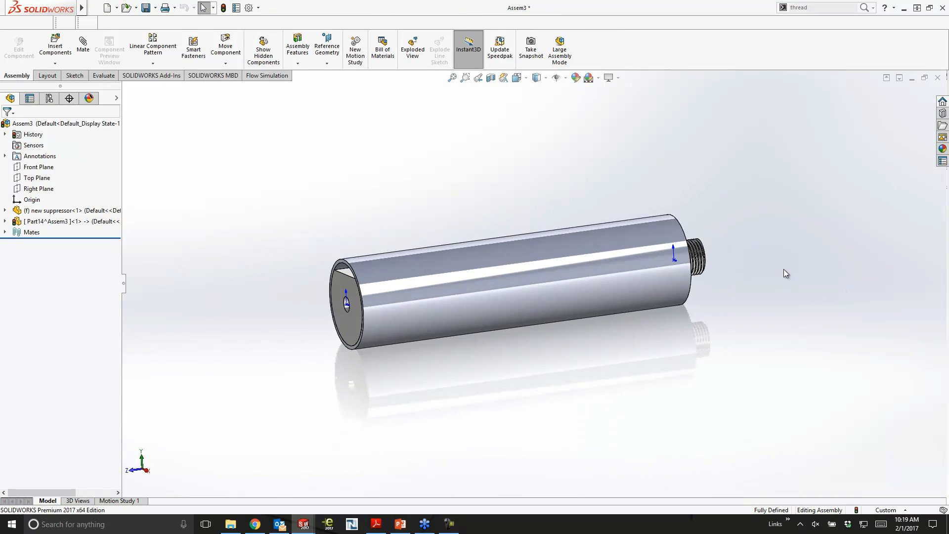
# - Save the modified assembly as New Suppressor Assembly in the Customer Projects folder, keeping the outer tube as a virtual part inside it
pyautogui.click(146, 8)
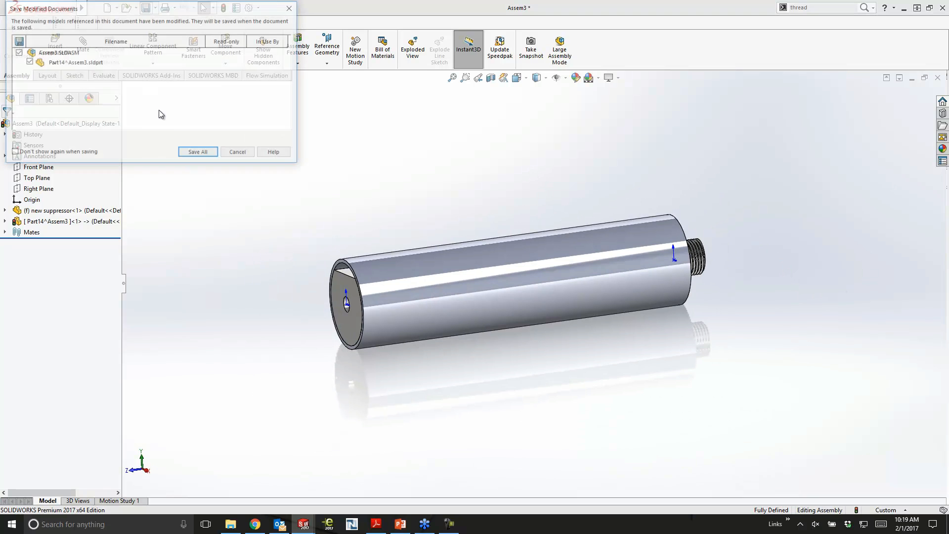
pyautogui.press('Return')
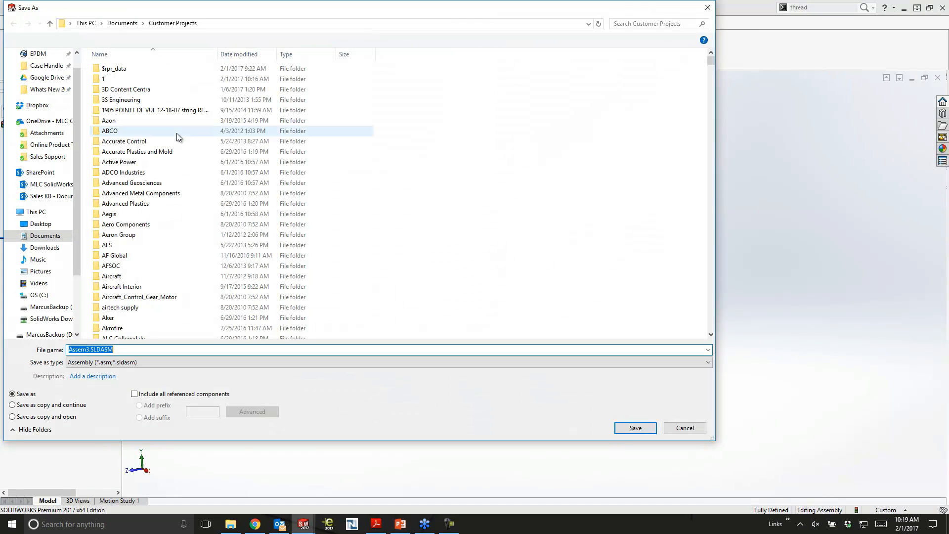
pyautogui.write('Suppressor Assembly')
pyautogui.press('Return')
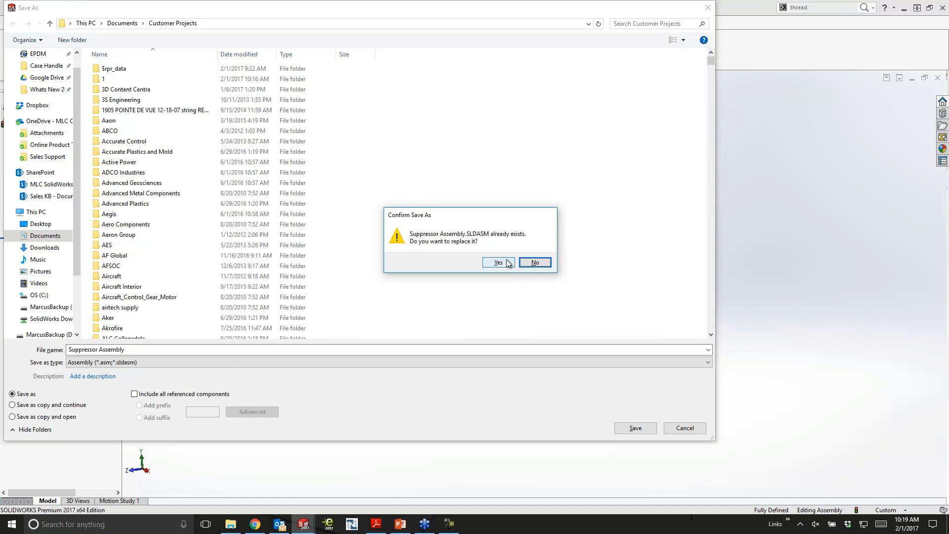
pyautogui.click(535, 262)
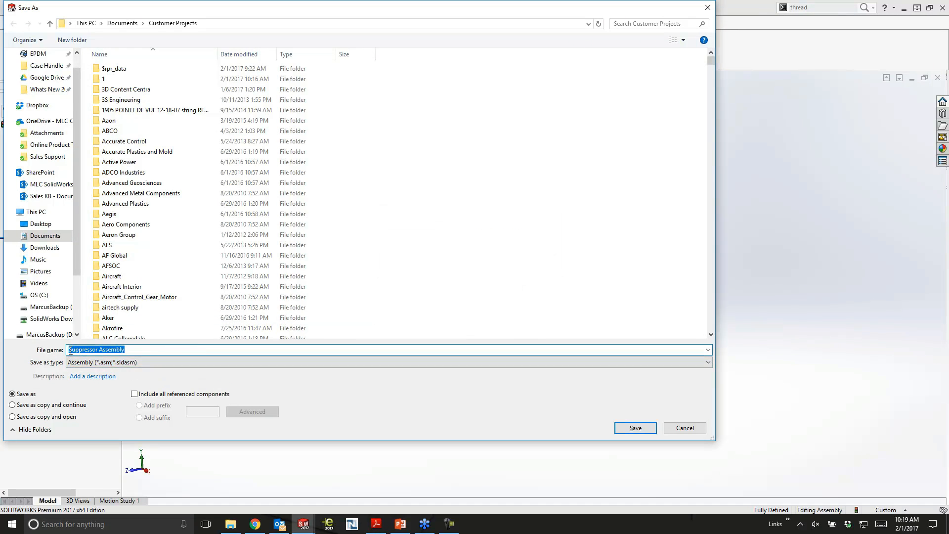
pyautogui.press('Home')
pyautogui.write('New')
pyautogui.press('Return')
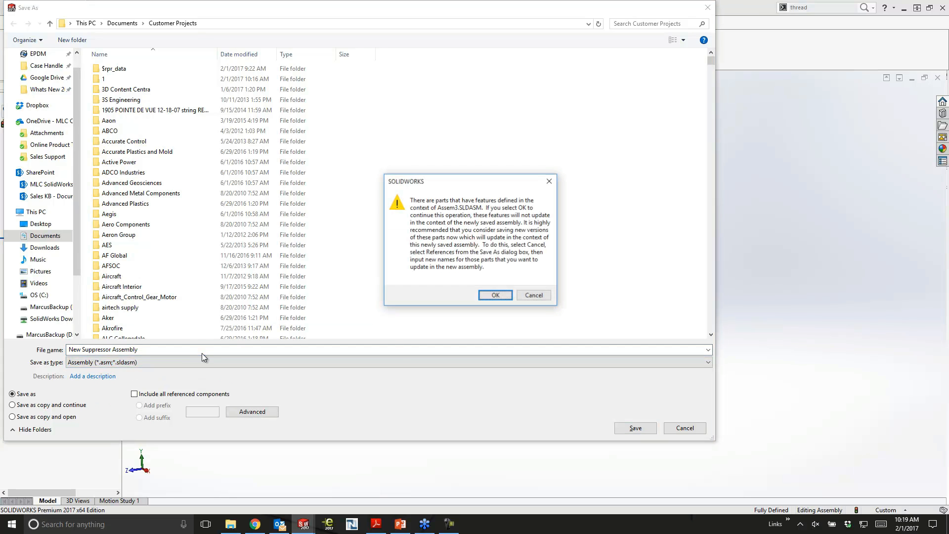
pyautogui.click(495, 295)
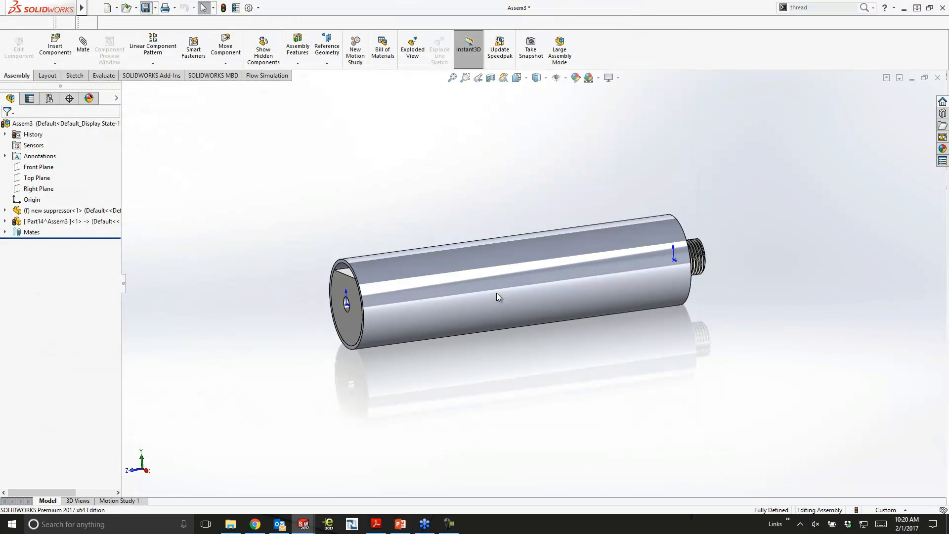
pyautogui.click(495, 233)
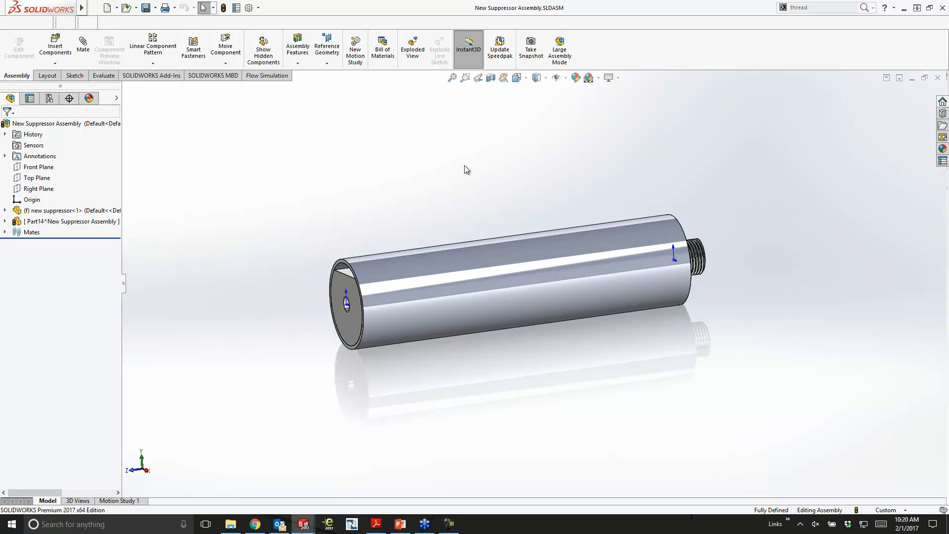
# - Switch to the open Retrofit assembly
pyautogui.hotkey('ctrl', 'Tab')
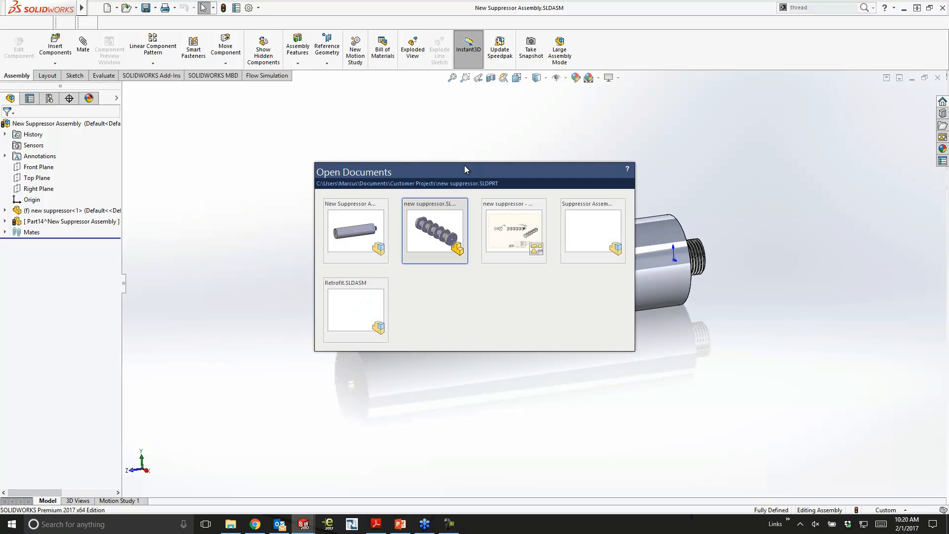
pyautogui.click(370, 286)
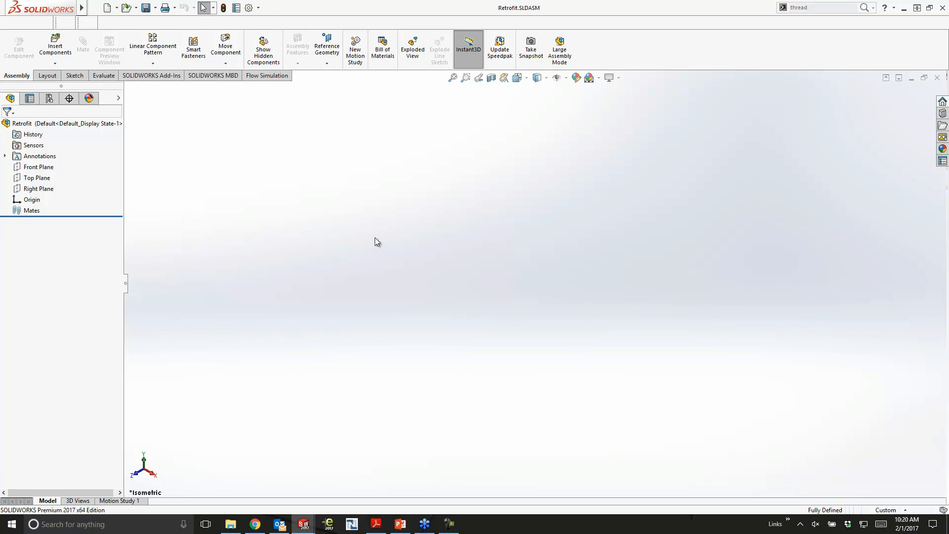
# - Try to insert the Inventor assembly Assembly1.iam from the colt-m4a1-carbine-1.snapshot.3 folder inside Downloads at the assembly origin
pyautogui.click(57, 48)
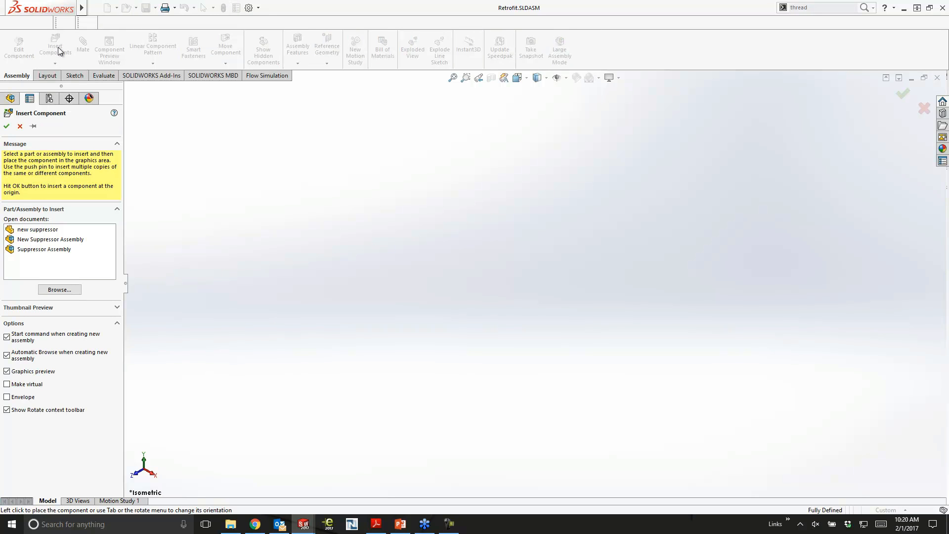
pyautogui.click(55, 290)
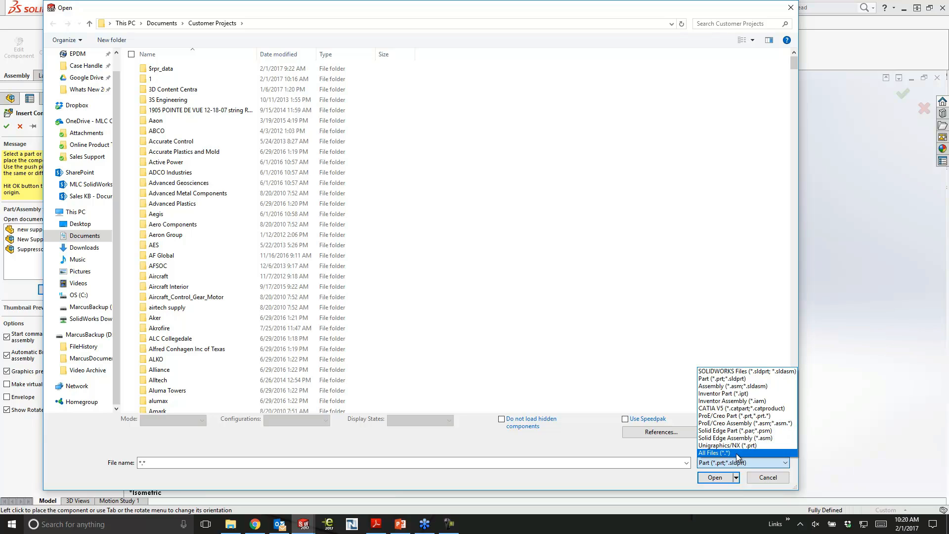
pyautogui.click(734, 402)
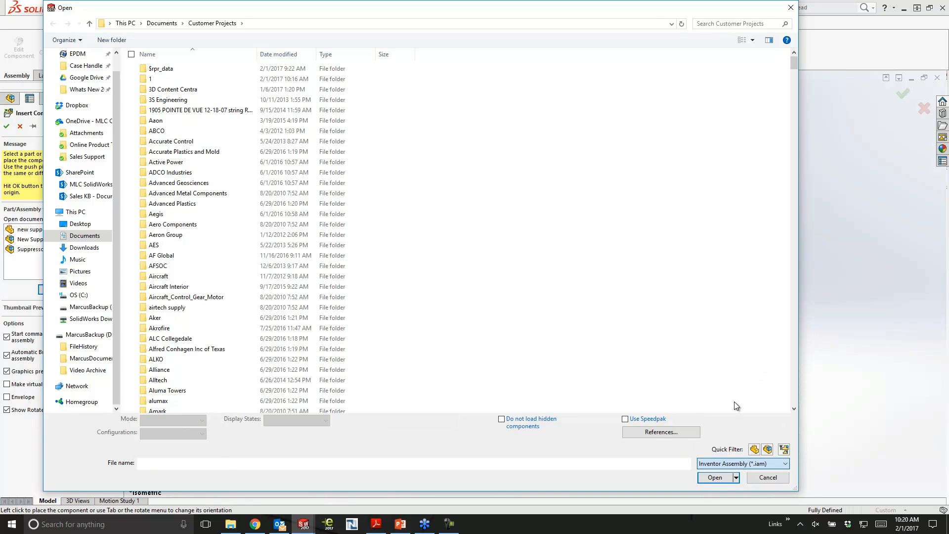
pyautogui.click(81, 247)
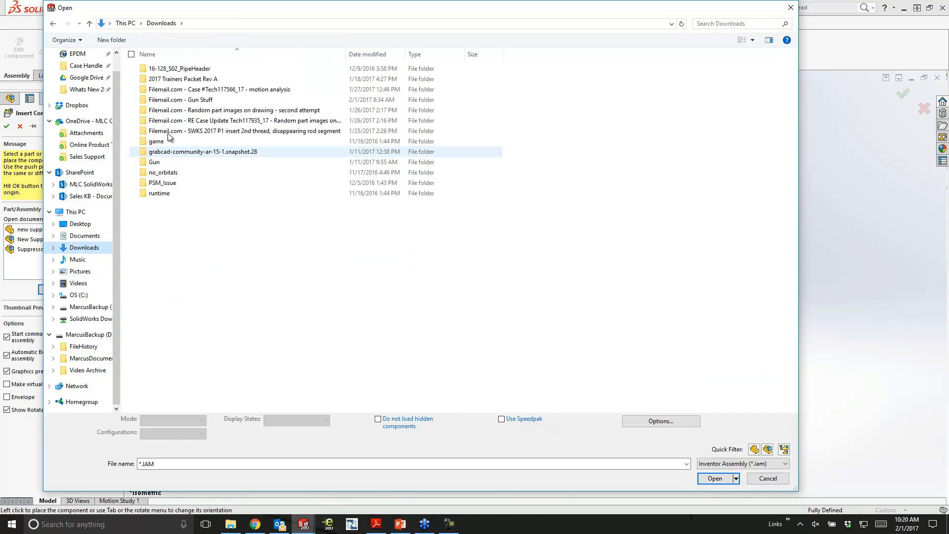
pyautogui.doubleClick(201, 100)
pyautogui.doubleClick(186, 79)
pyautogui.click(176, 70)
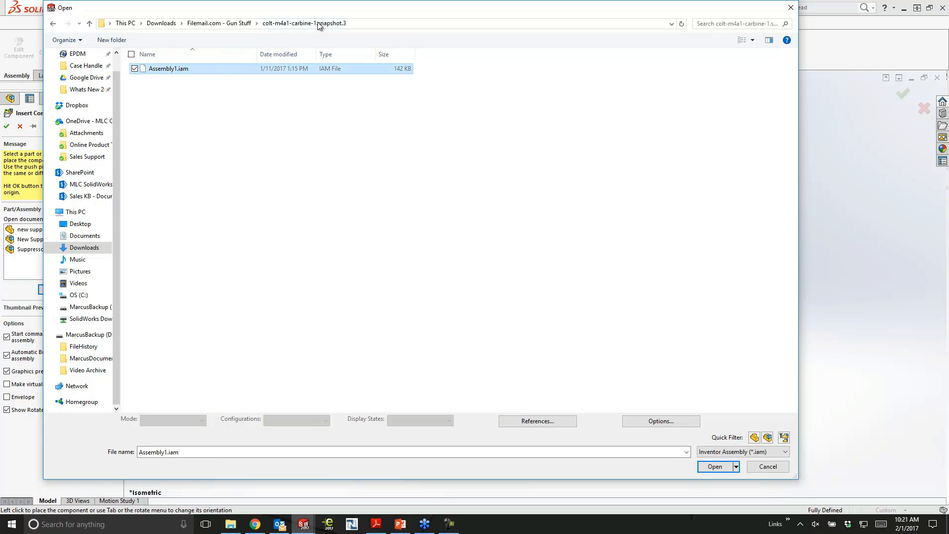
pyautogui.click(714, 467)
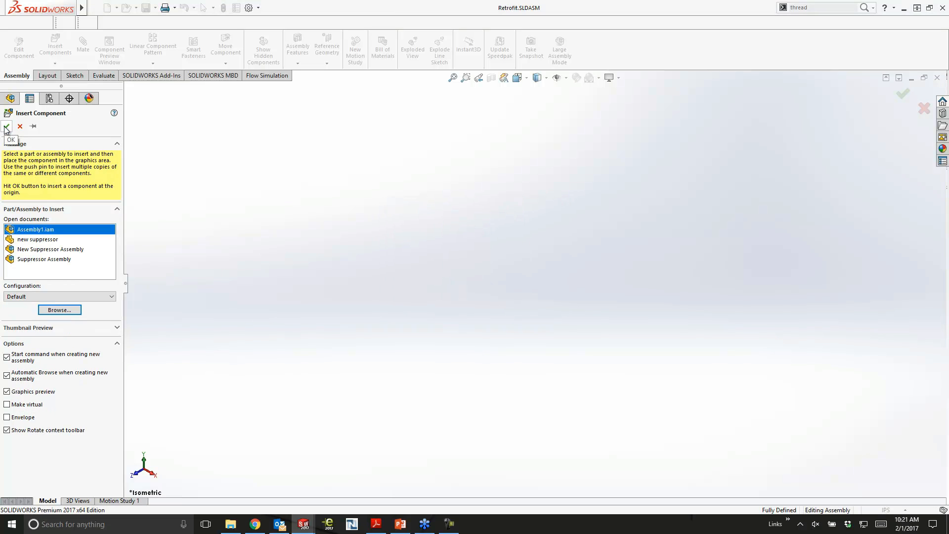
pyautogui.click(7, 127)
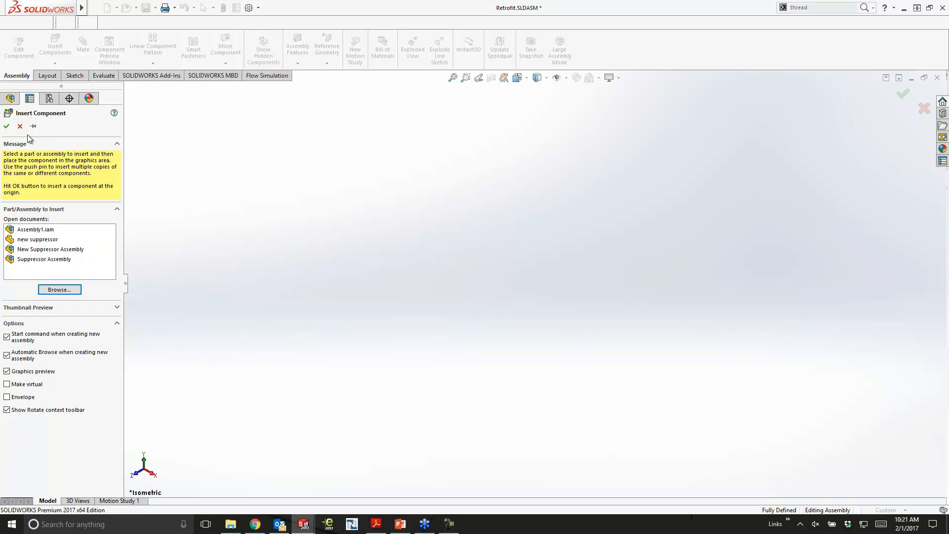
pyautogui.click(6, 127)
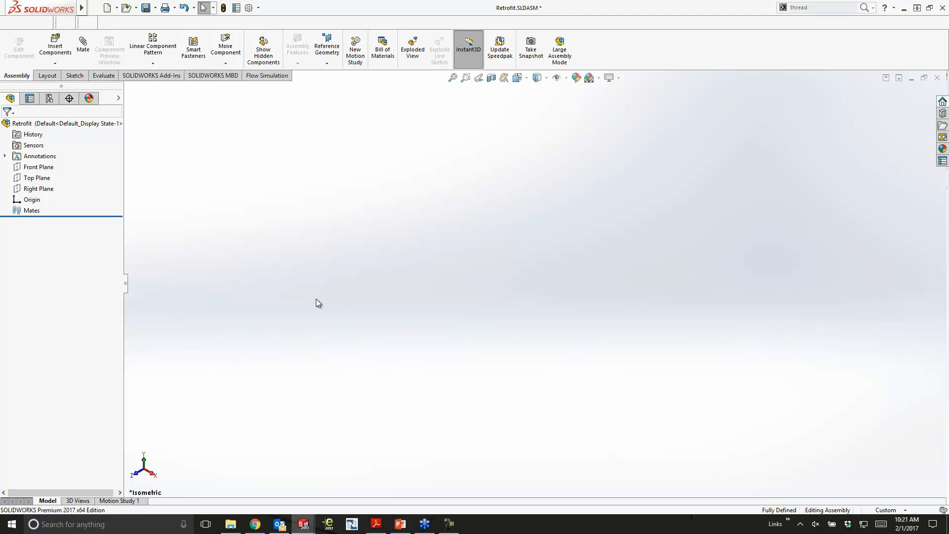
# - Insert the Inventor assembly Assembly1.iam as the first component and expand it in the feature tree to list its parts
pyautogui.click(55, 40)
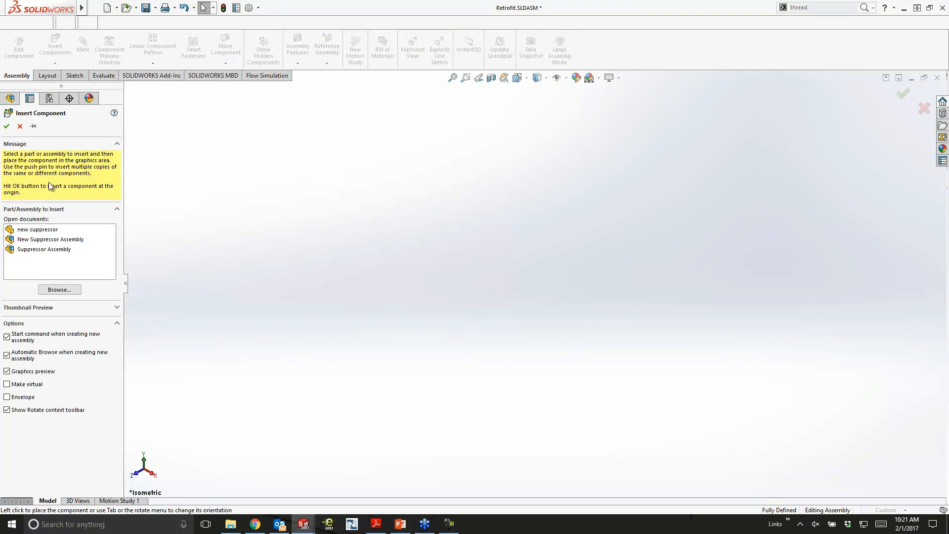
pyautogui.click(50, 290)
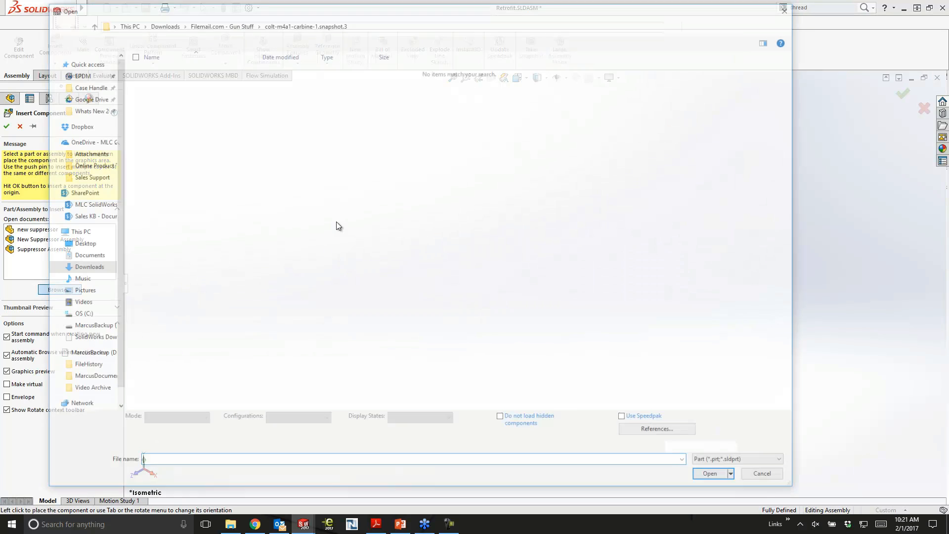
pyautogui.click(741, 463)
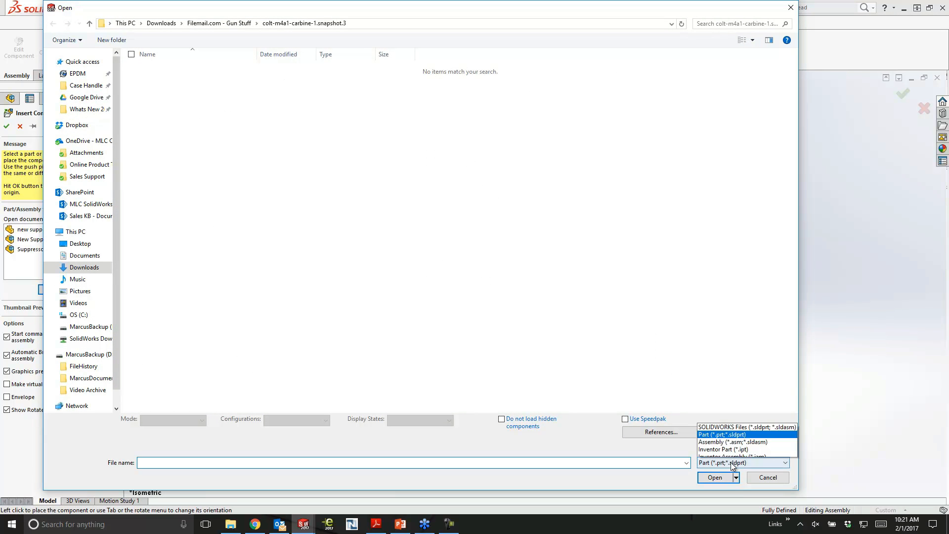
pyautogui.click(731, 408)
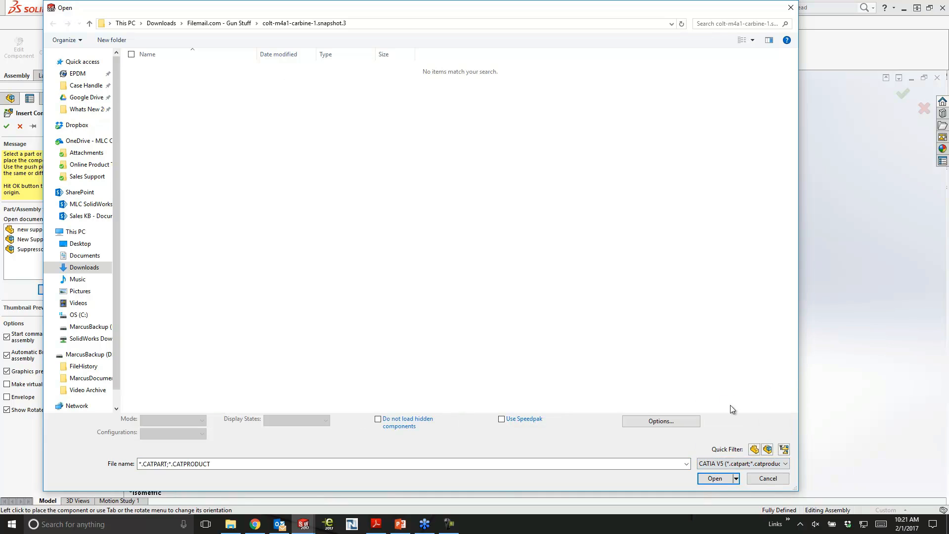
pyautogui.click(741, 463)
pyautogui.click(735, 401)
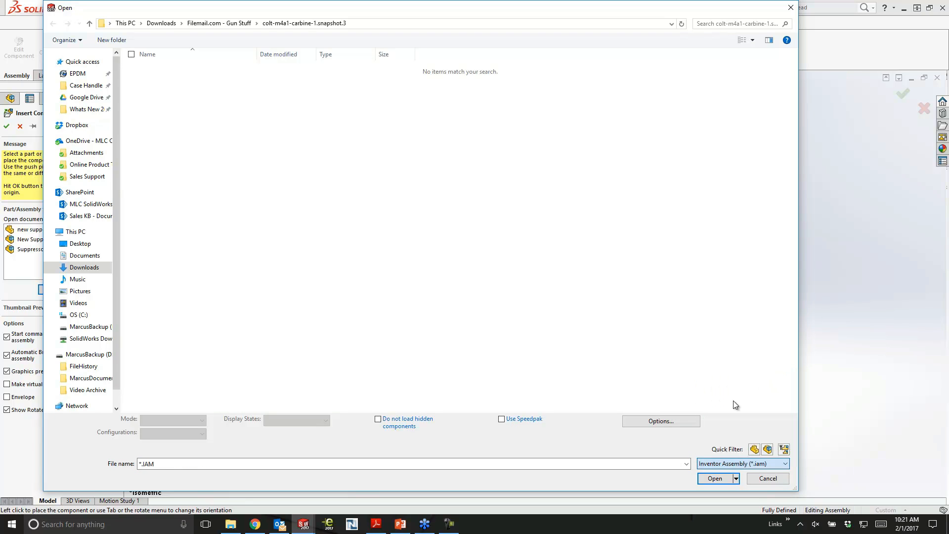
pyautogui.click(163, 68)
pyautogui.click(708, 466)
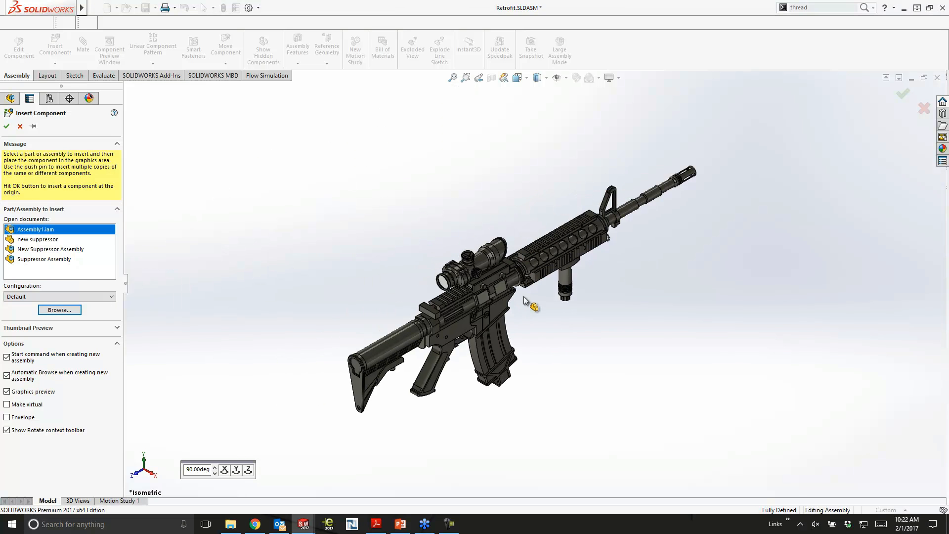
pyautogui.moveTo(564, 321); pyautogui.dragTo(620, 344, button='middle')
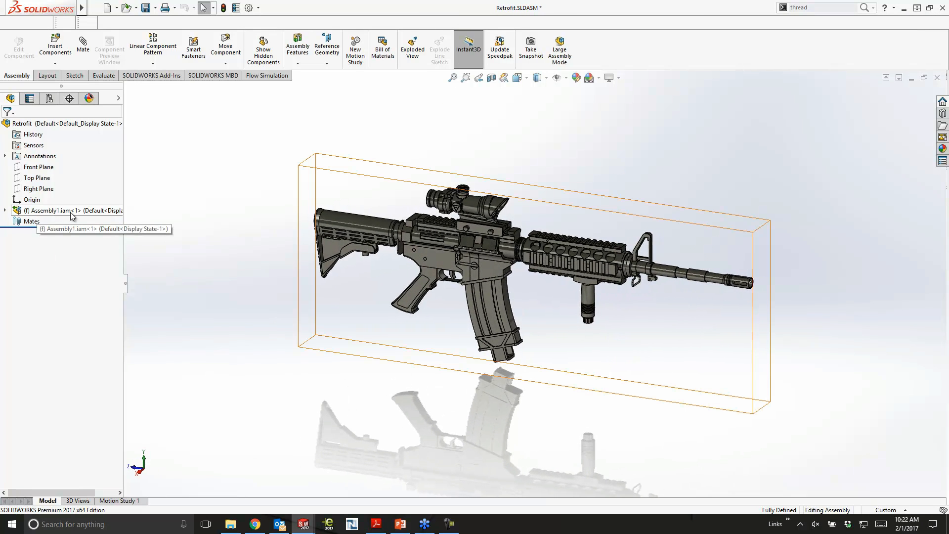
pyautogui.click(5, 211)
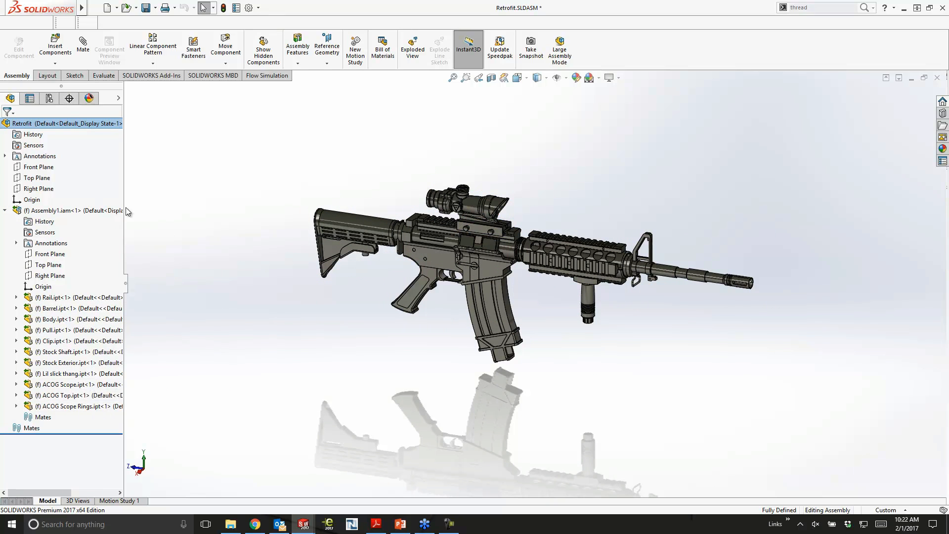
# - Insert New Suppressor Assembly as a second component, placed near the muzzle end of the barrel
pyautogui.click(55, 45)
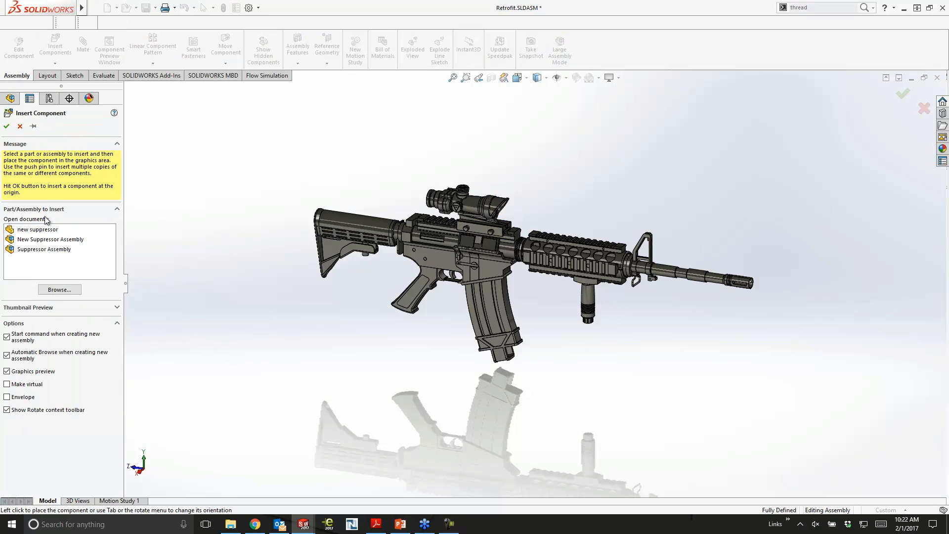
pyautogui.click(43, 240)
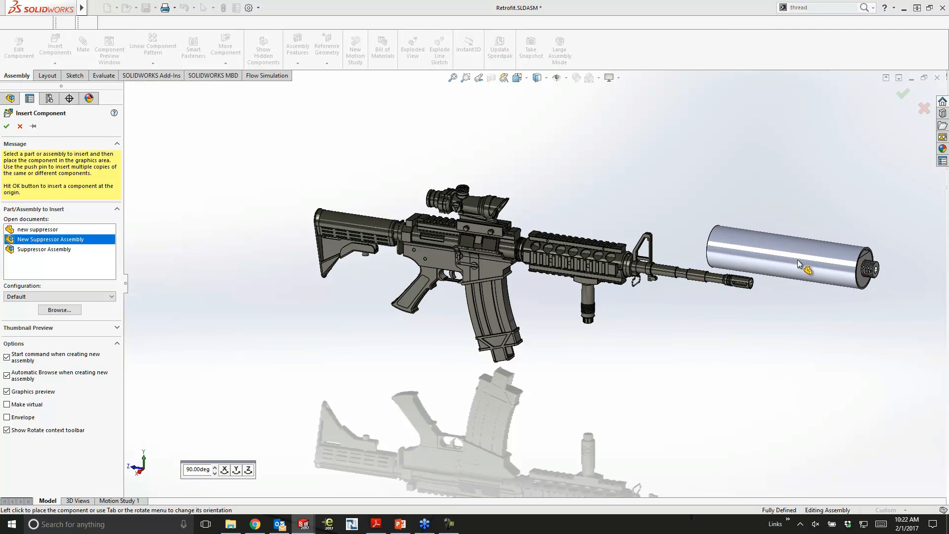
pyautogui.click(764, 252)
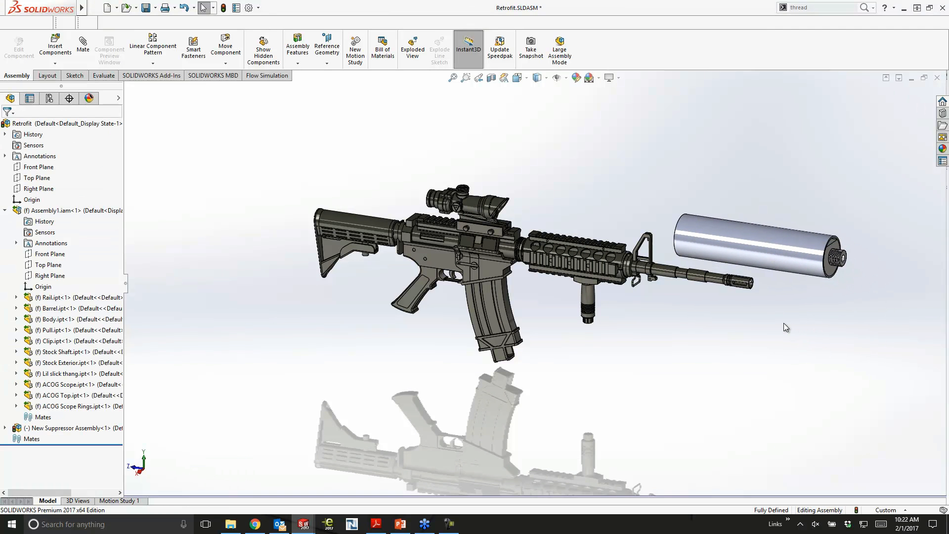
# - Mate the bore of the suppressor's threaded end concentric with the barrel's cylindrical face behind the muzzle device
pyautogui.scroll(-2, 833, 292)
pyautogui.scroll(-5, 820, 294)
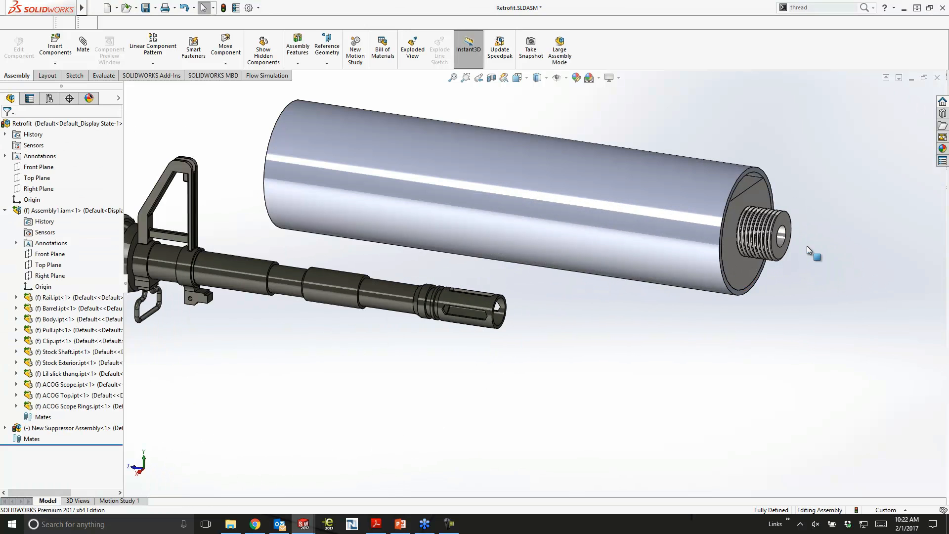
pyautogui.click(780, 237)
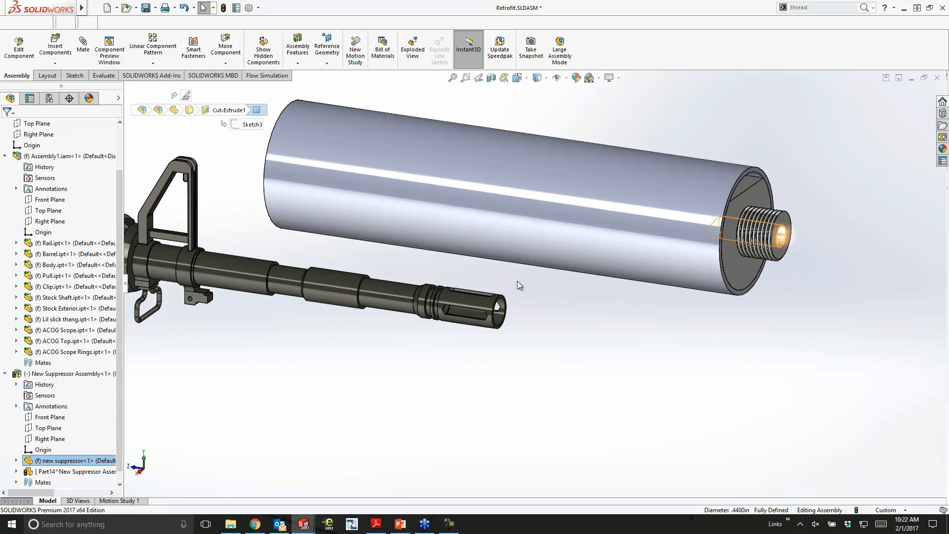
pyautogui.click(403, 296)
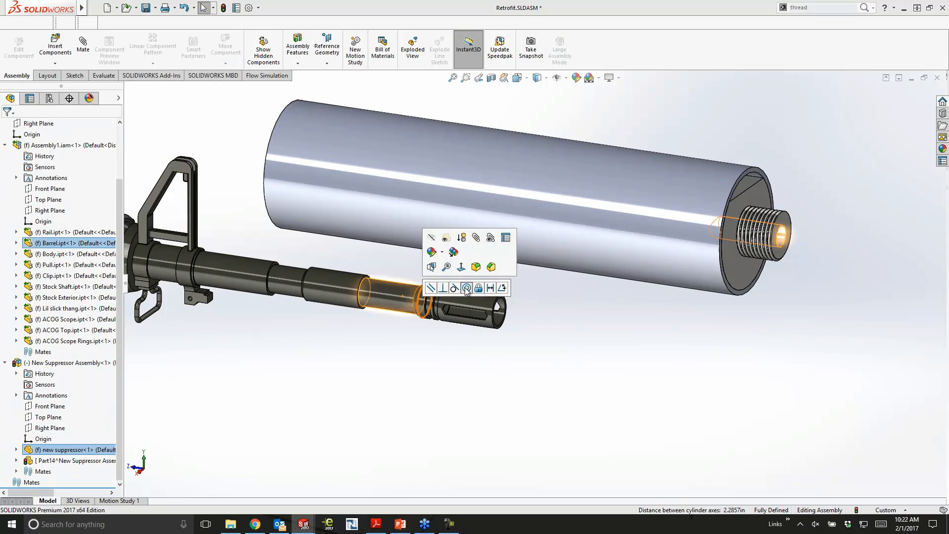
pyautogui.click(466, 288)
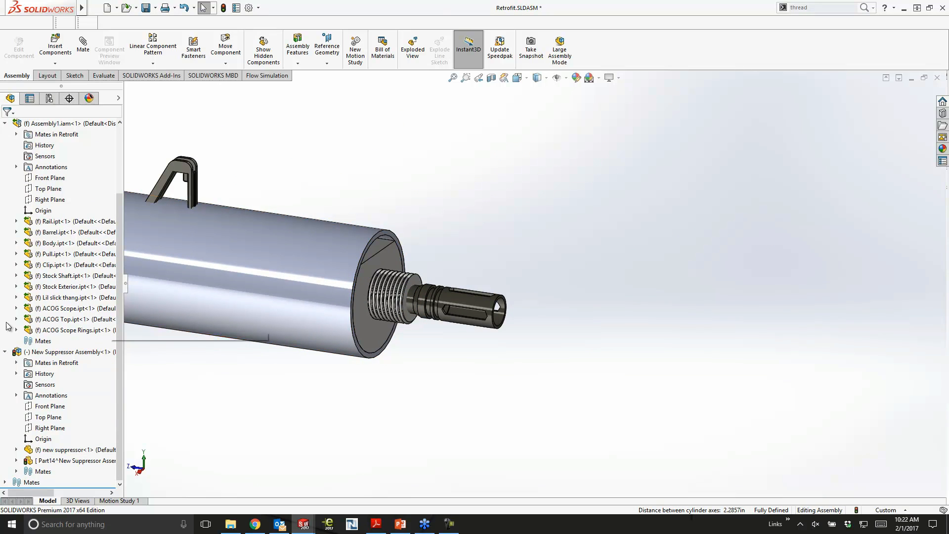
# - Flip the alignment of the concentric mate between the suppressor and the barrel
pyautogui.click(4, 481)
pyautogui.click(27, 482)
pyautogui.rightClick(27, 482)
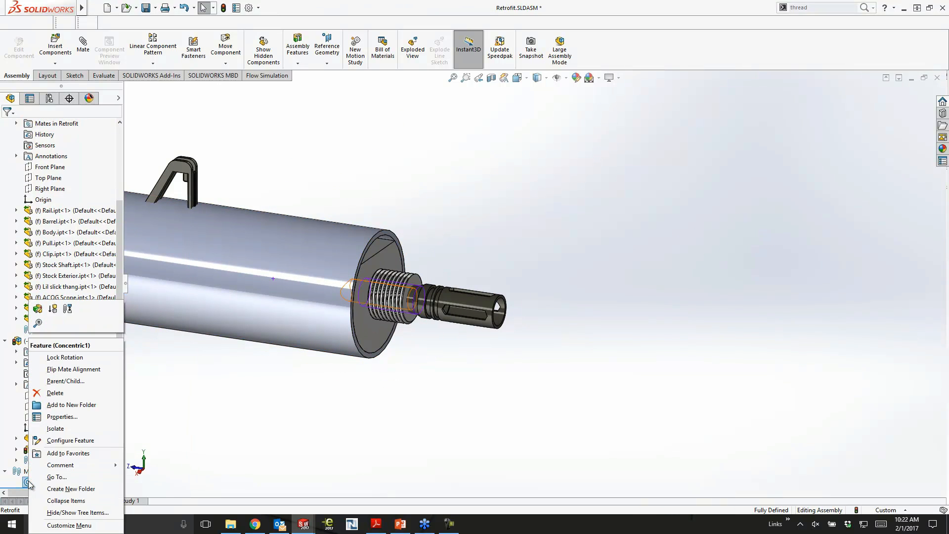
pyautogui.click(64, 369)
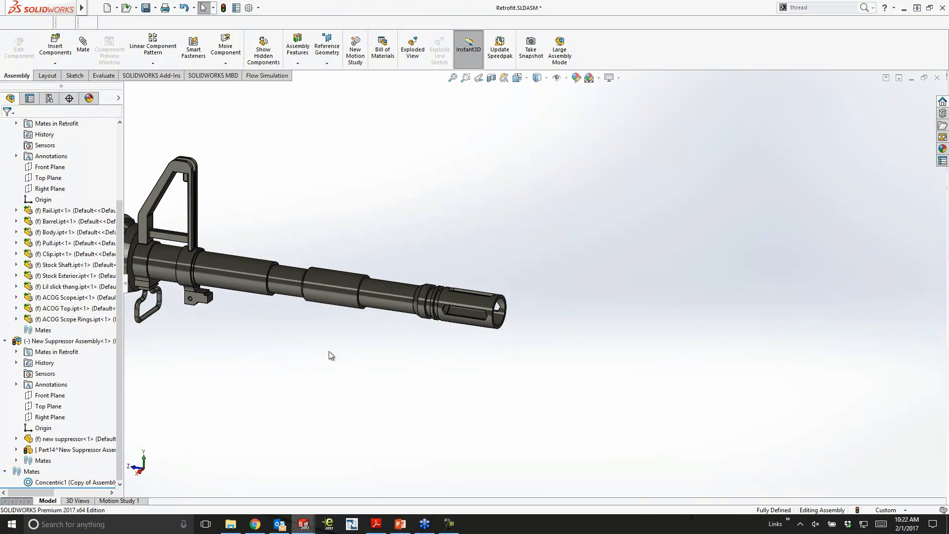
# - Move the suppressor forward along the barrel axis so its threaded end sits at the muzzle
pyautogui.scroll(5, 328, 348)
pyautogui.moveTo(271, 270); pyautogui.dragTo(650, 324)
pyautogui.keyDown('ctrl'); pyautogui.moveTo(532, 339); pyautogui.dragTo(703, 324, button='middle'); pyautogui.keyUp('ctrl')
pyautogui.click(706, 320)
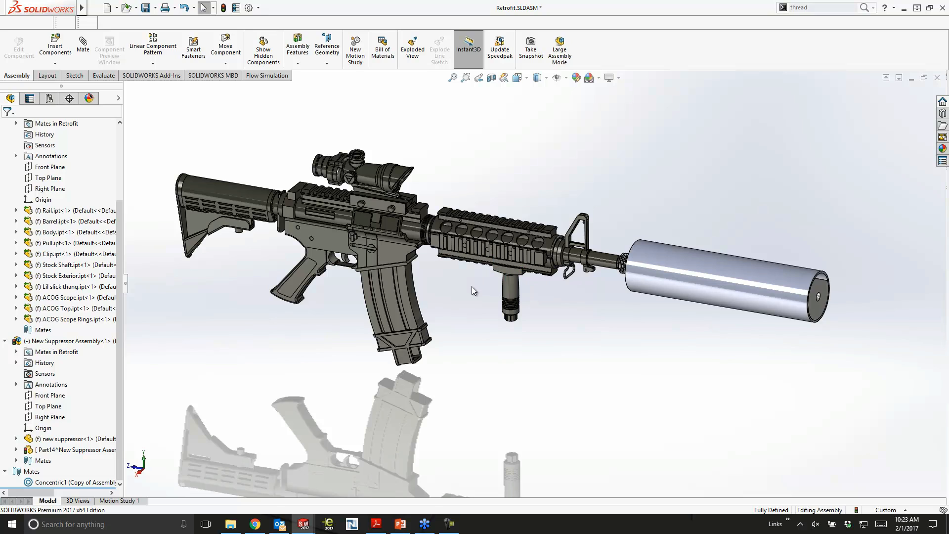
# - Open the new suppressor baffle part from the assembly in its own window
pyautogui.click(674, 282)
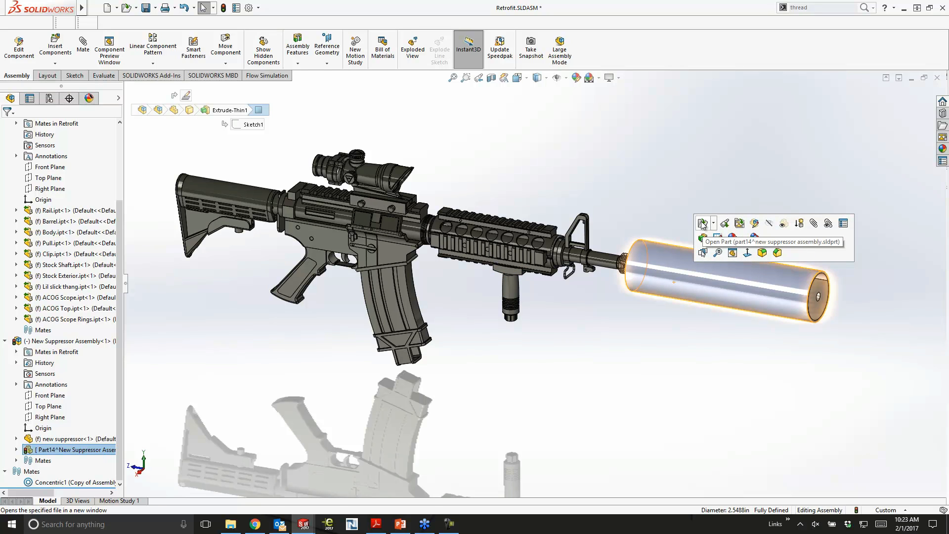
pyautogui.click(821, 290)
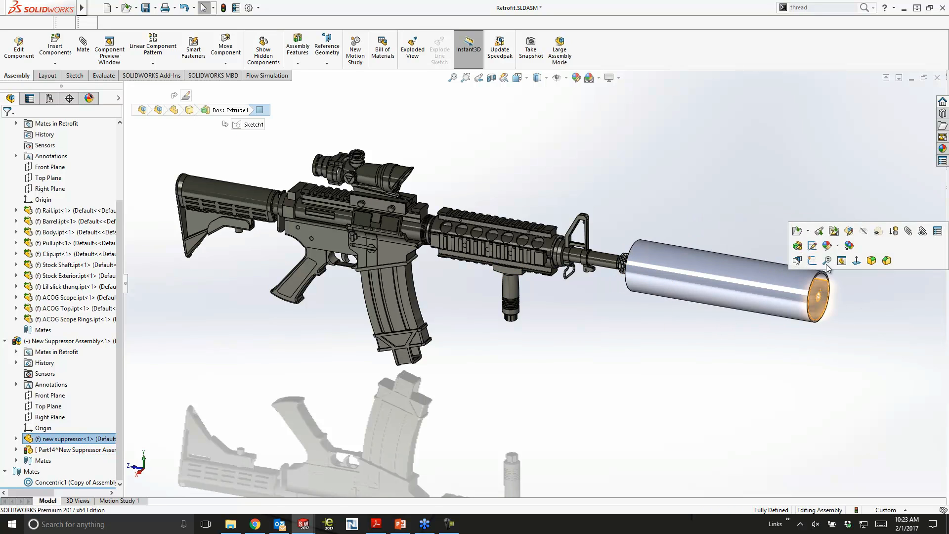
pyautogui.click(796, 231)
# - Set the outer diameter of the baffle part's base extrusion to 1.25 in
pyautogui.moveTo(419, 309); pyautogui.dragTo(409, 227, button='middle')
pyautogui.click(408, 225)
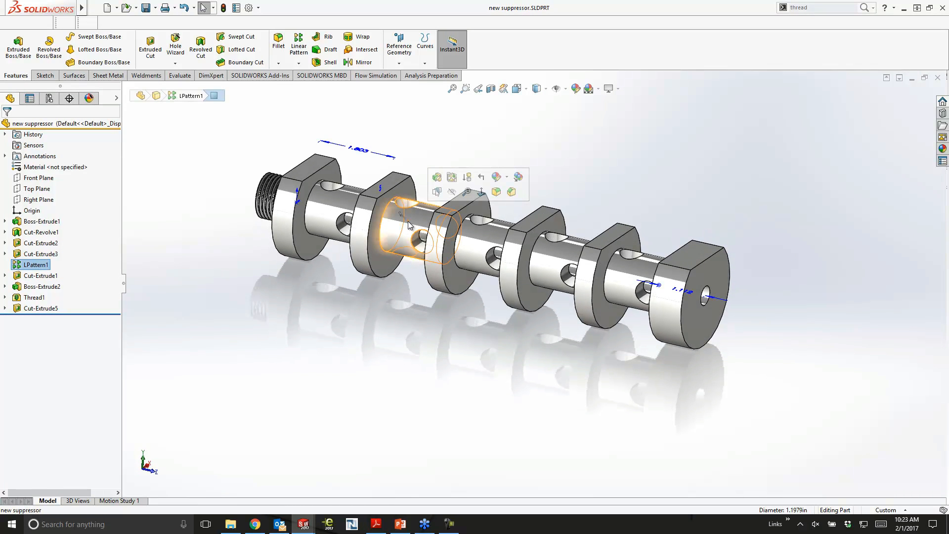
pyautogui.click(691, 289)
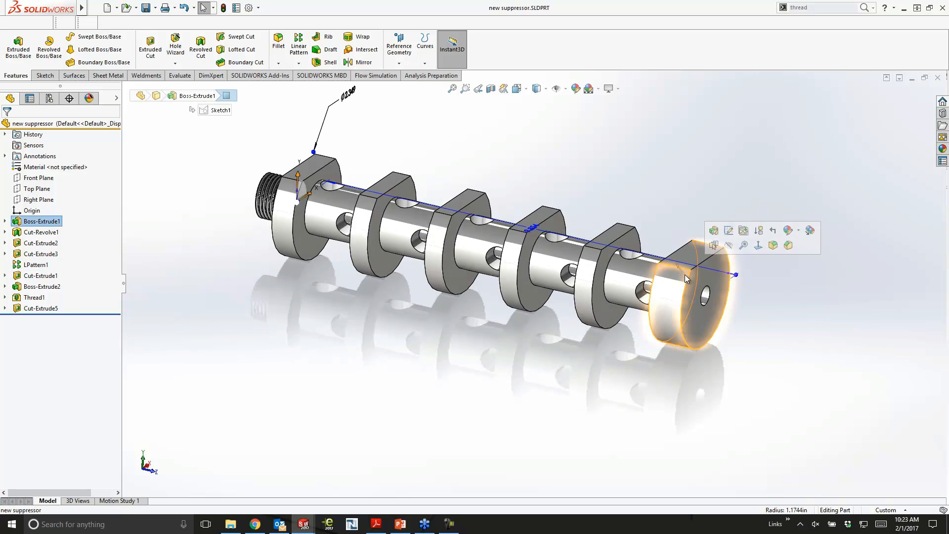
pyautogui.doubleClick(348, 93)
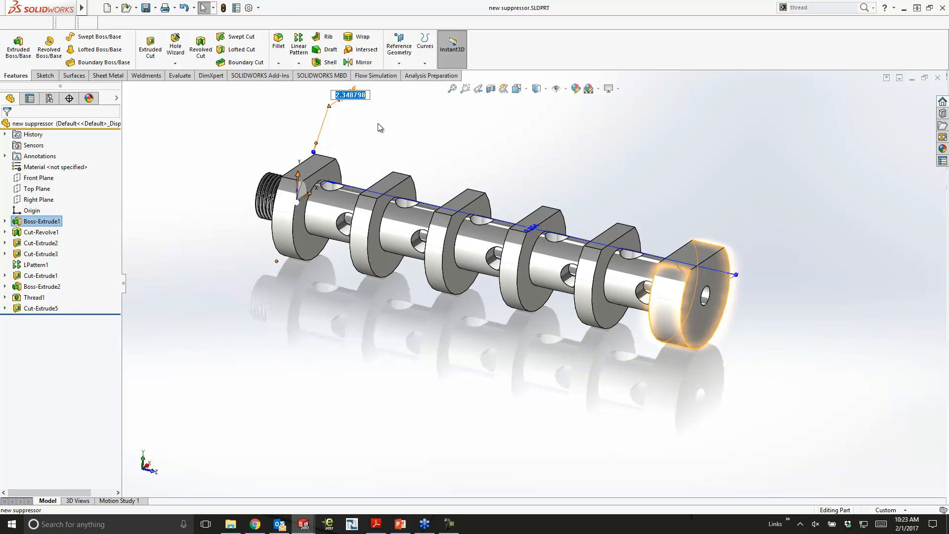
pyautogui.write('1.25')
pyautogui.press('Return')
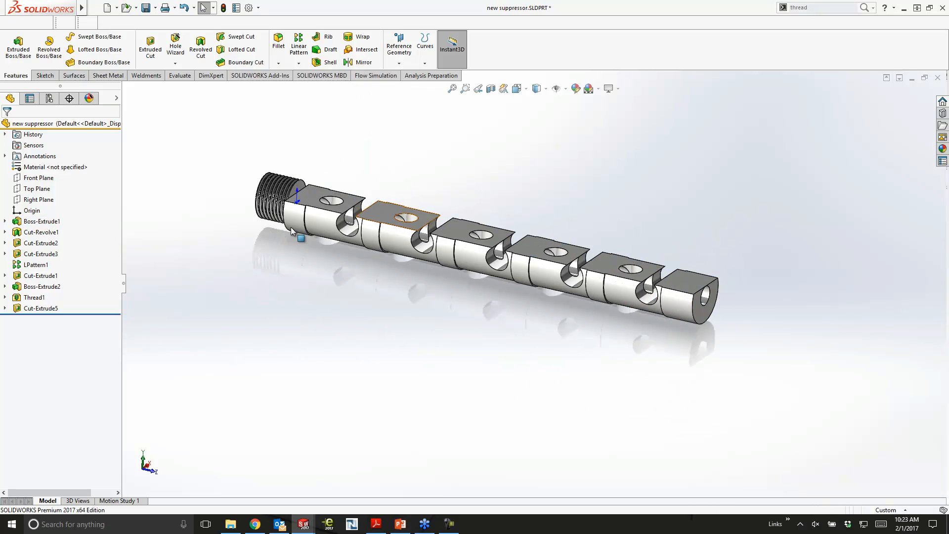
pyautogui.scroll(-3, 592, 283)
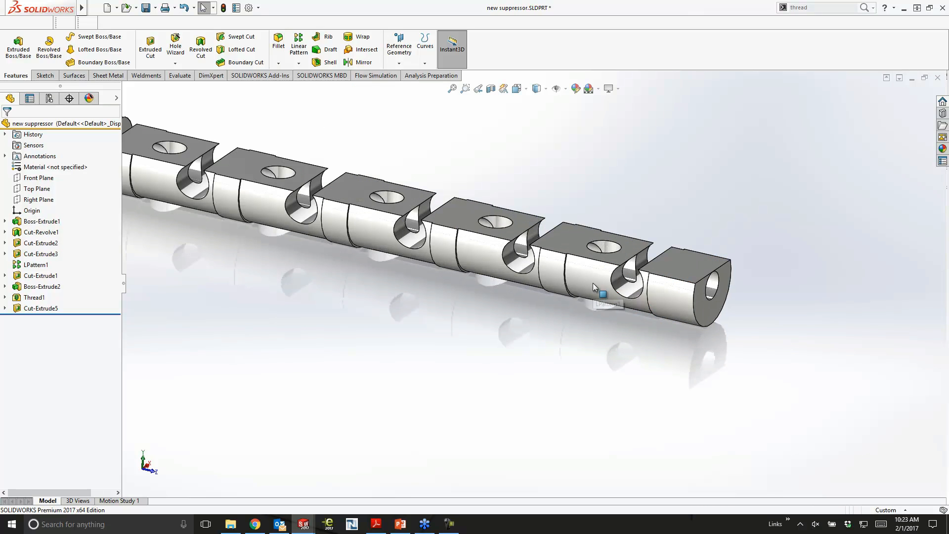
# - Try to set the .599 in dimension of Cut-Revolve1's sketch to .95 in and continue despite the rebuild error
pyautogui.click(593, 286)
pyautogui.scroll(3, 524, 277)
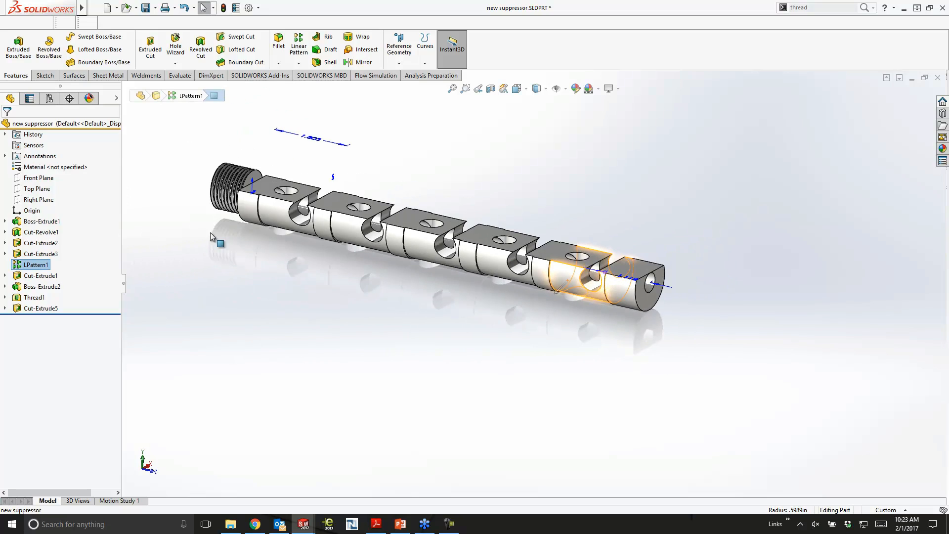
pyautogui.click(269, 218)
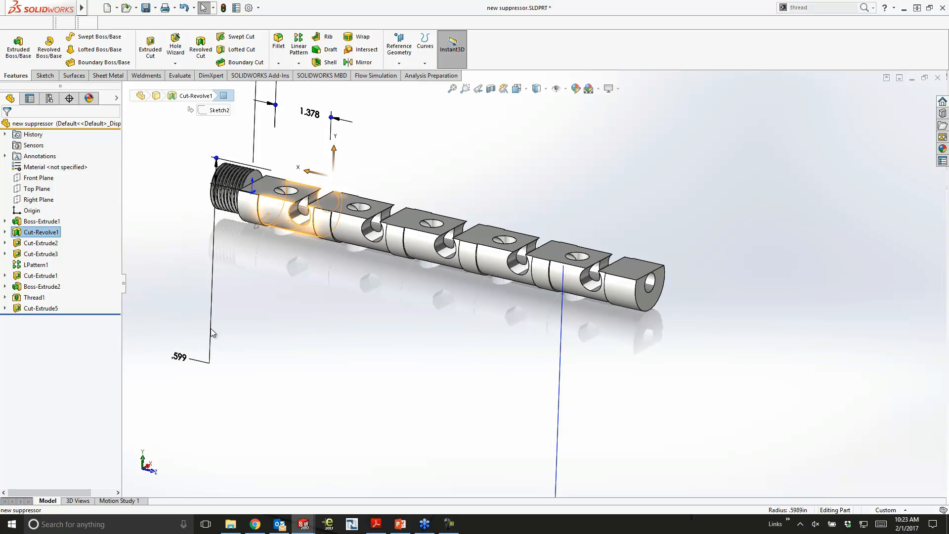
pyautogui.click(177, 356)
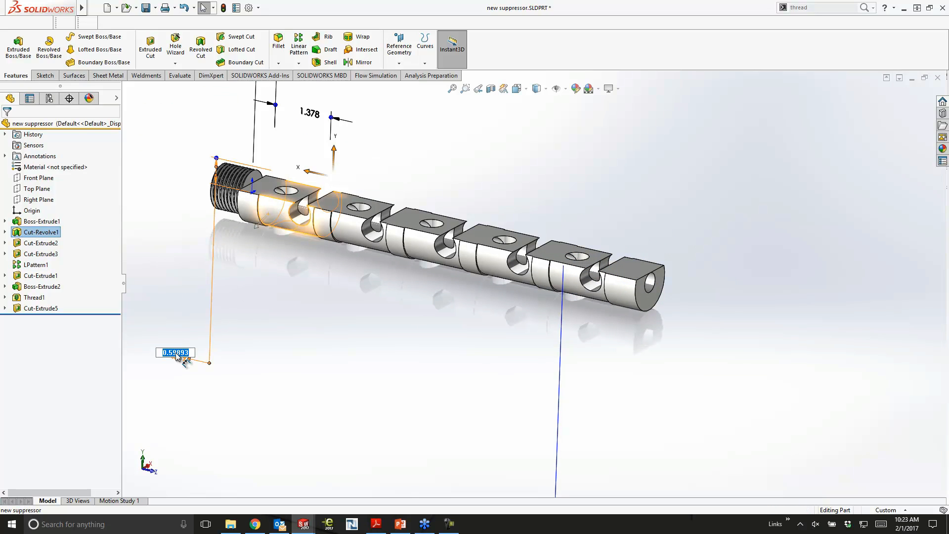
pyautogui.press('BackSpace')
pyautogui.press('Return')
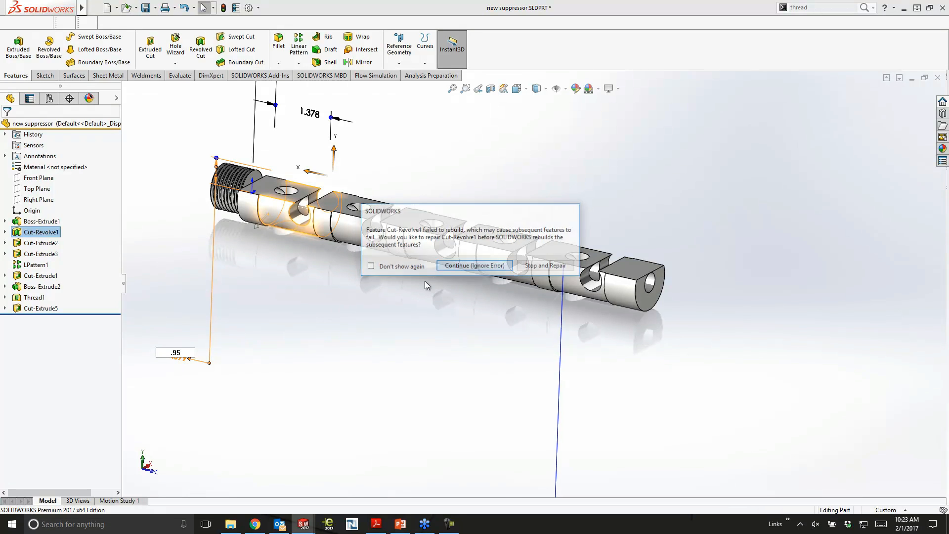
pyautogui.click(479, 269)
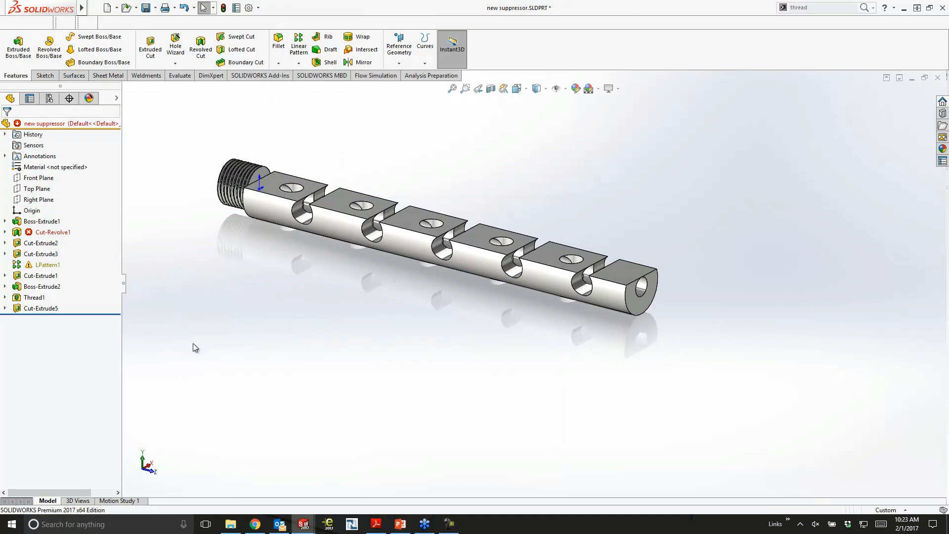
# - Resize the profile in Cut-Revolve1's Sketch2 to about .413 in so it cuts deeper between the baffles
pyautogui.click(39, 234)
pyautogui.click(47, 242)
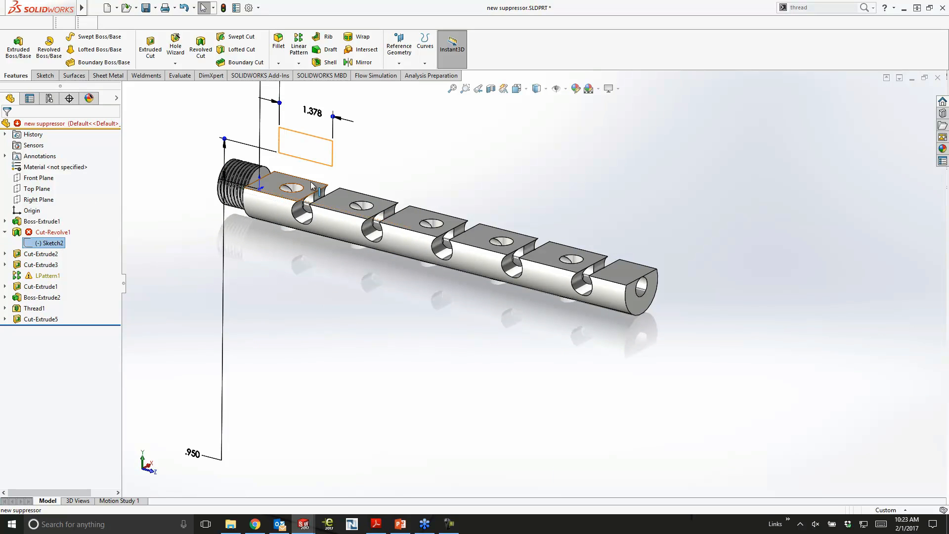
pyautogui.moveTo(224, 139); pyautogui.dragTo(219, 162)
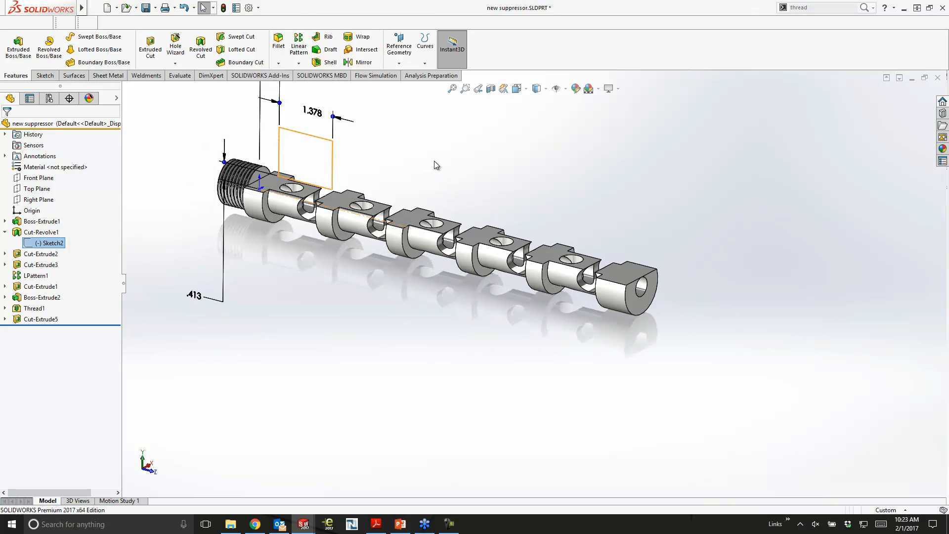
pyautogui.click(433, 161)
# - Raise the flat face of Cut-Extrude5 along the baffle part by about 0.263 in
pyautogui.click(20, 321)
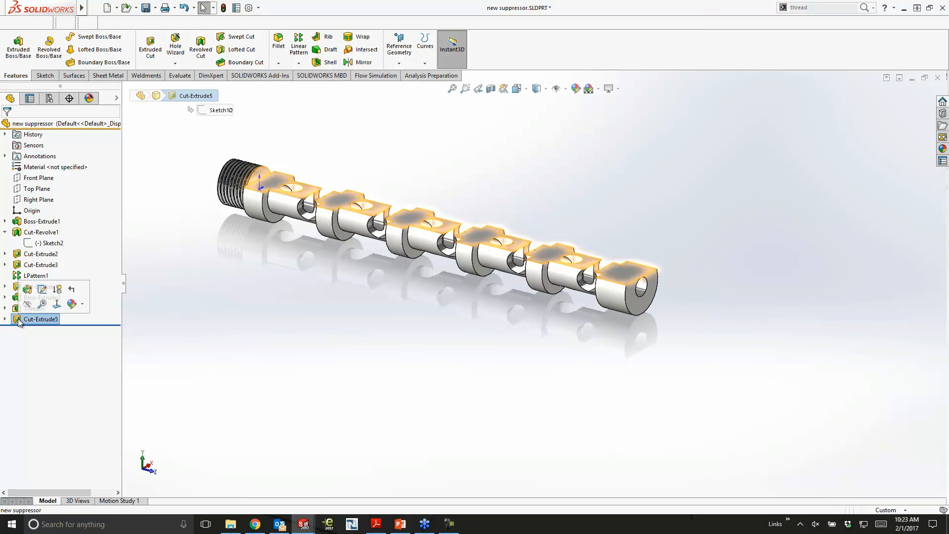
pyautogui.click(275, 189)
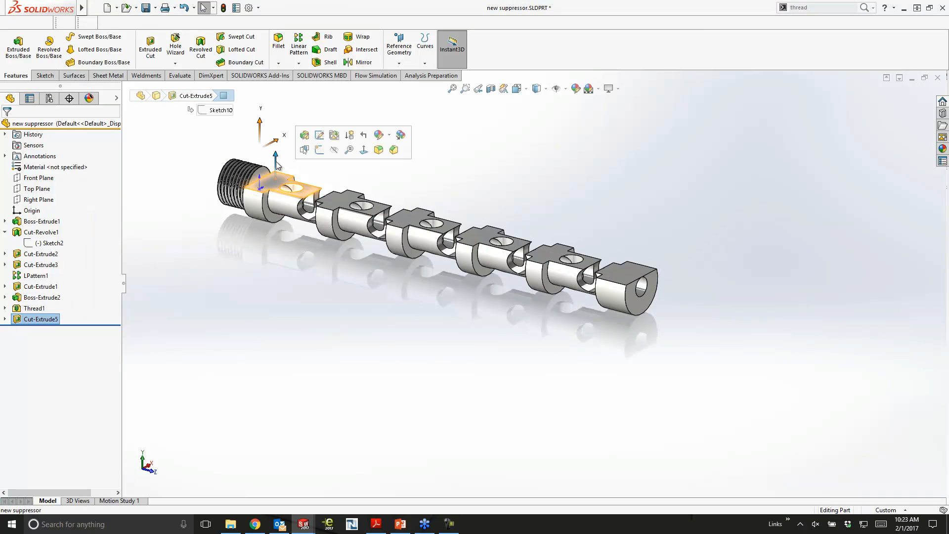
pyautogui.moveTo(276, 151); pyautogui.dragTo(275, 146)
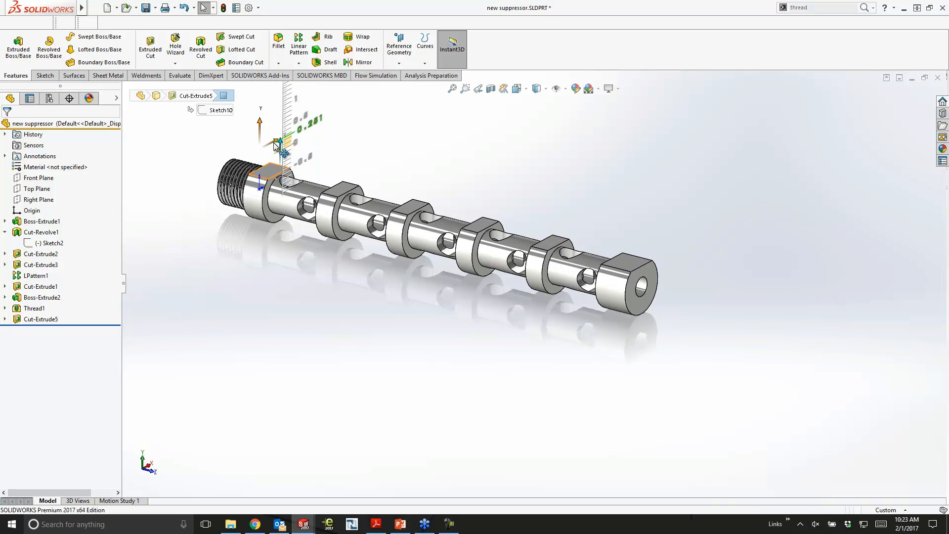
pyautogui.click(416, 166)
pyautogui.scroll(-1, 309, 207)
pyautogui.moveTo(376, 242)
pyautogui.mouseDown(button='middle')
pyautogui.moveTo(377, 306)
pyautogui.moveTo(378, 238)
pyautogui.mouseUp(button='middle')
pyautogui.moveTo(413, 177); pyautogui.dragTo(416, 175, button='middle')
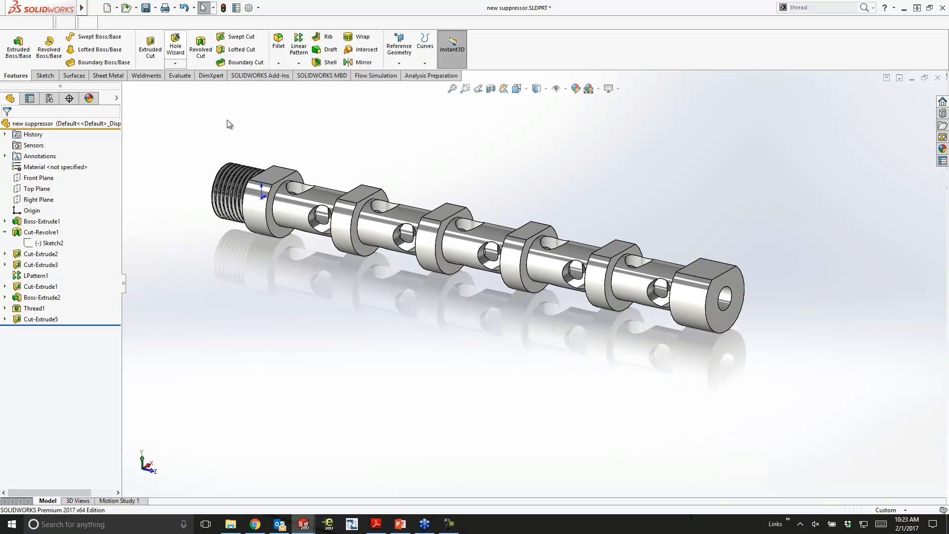
# - Switch to the New Suppressor Assembly and open the sketch of the outer tube's Extrude-Thin1 feature for editing
pyautogui.hotkey('ctrl', 'Tab')
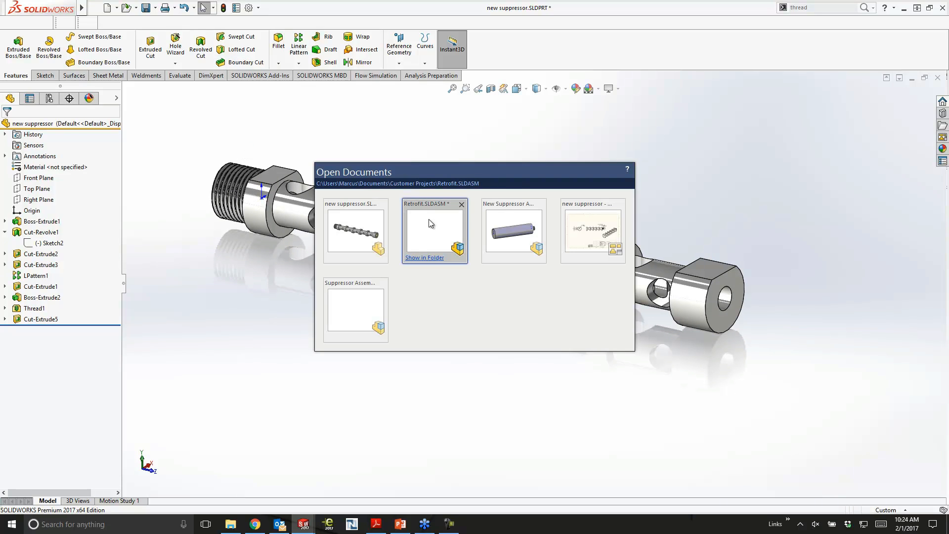
pyautogui.click(509, 220)
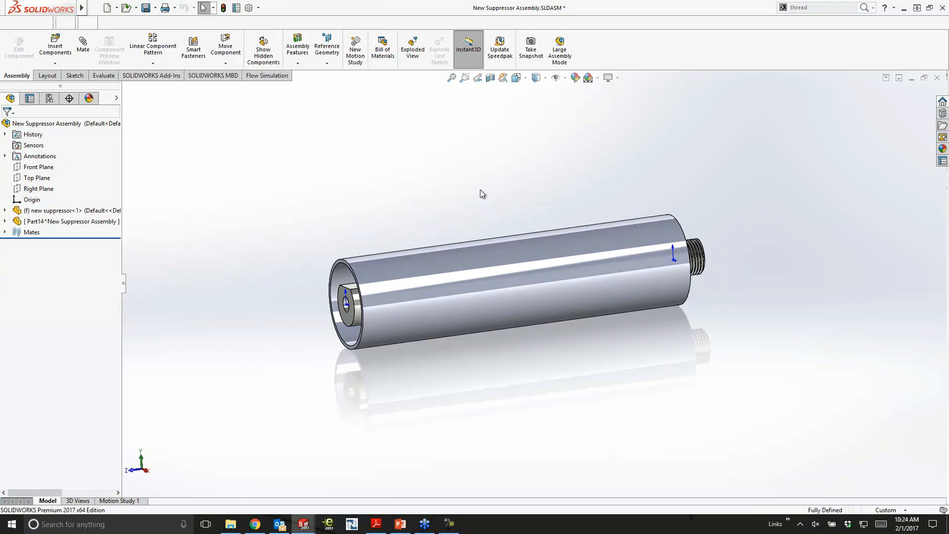
pyautogui.click(55, 221)
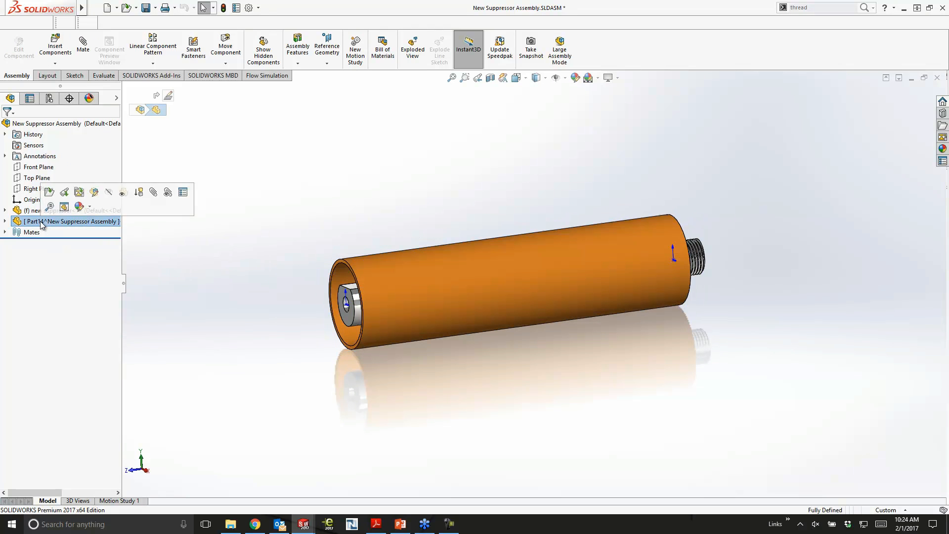
pyautogui.click(4, 221)
pyautogui.rightClick(50, 327)
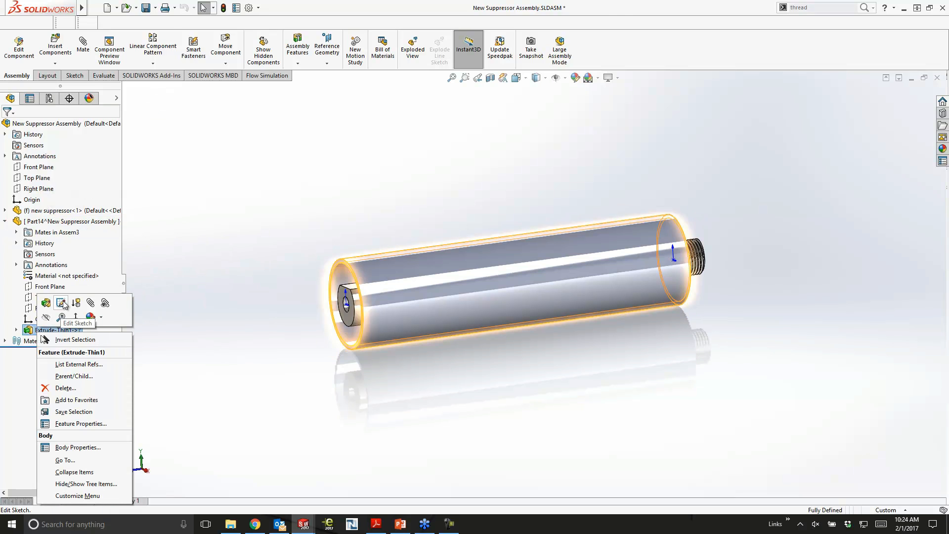
pyautogui.click(61, 303)
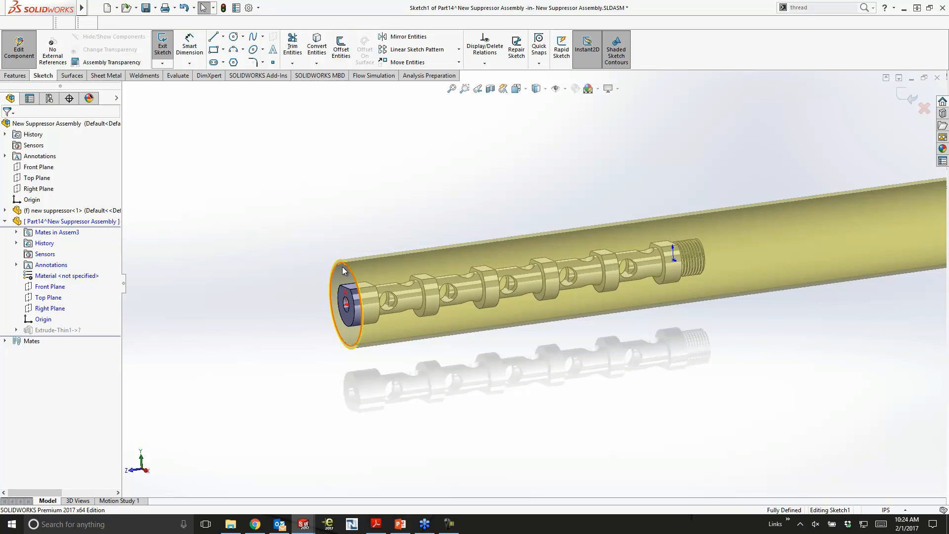
# - Delete all existing relations from the outer tube's sketch circle
pyautogui.click(343, 270)
pyautogui.rightClick(62, 179)
pyautogui.click(76, 184)
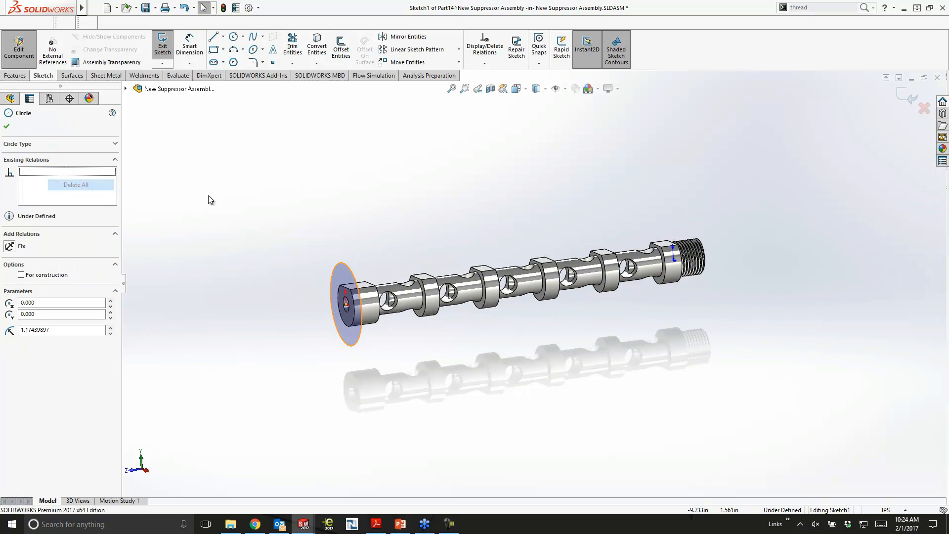
# - Try to relate the outer tube's sketch circle to the outer circular edge of the baffle's end face
pyautogui.click(282, 243)
pyautogui.moveTo(285, 245); pyautogui.dragTo(299, 239, button='middle')
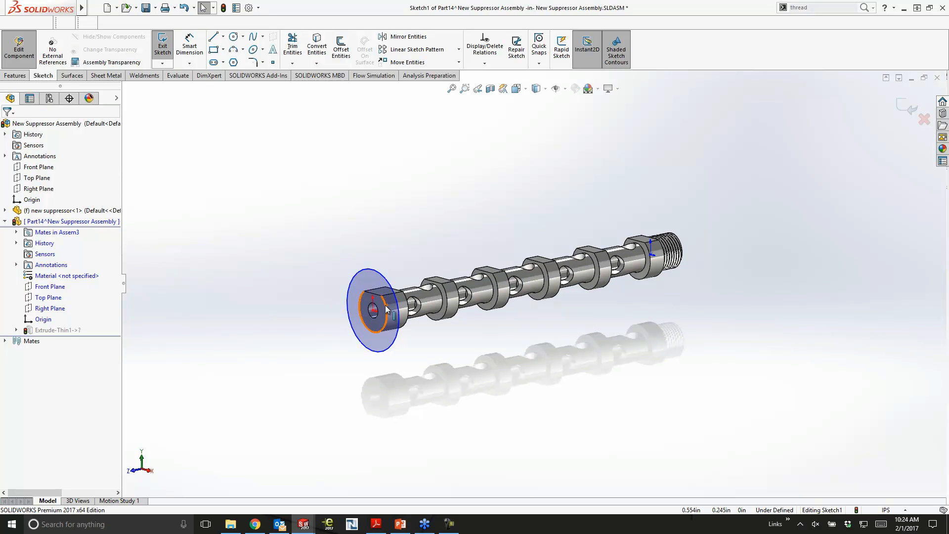
pyautogui.keyDown('ctrl'); pyautogui.click(386, 306); pyautogui.keyUp('ctrl')
pyautogui.keyDown('ctrl'); pyautogui.click(398, 309); pyautogui.keyUp('ctrl')
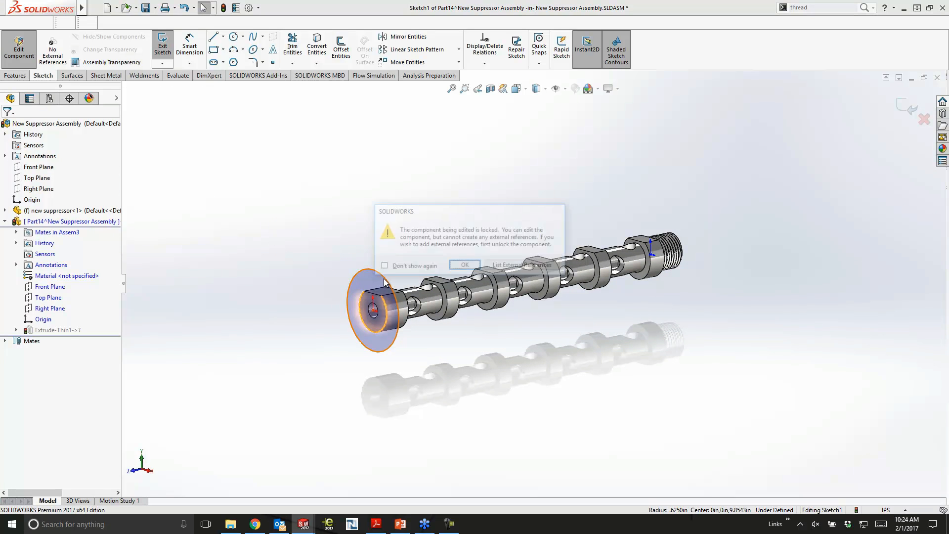
pyautogui.click(453, 265)
pyautogui.click(458, 268)
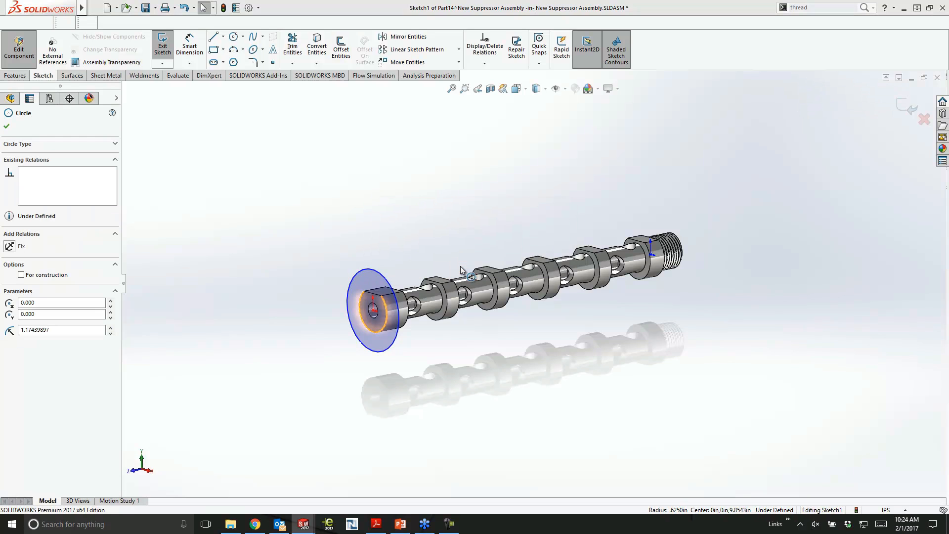
pyautogui.click(458, 267)
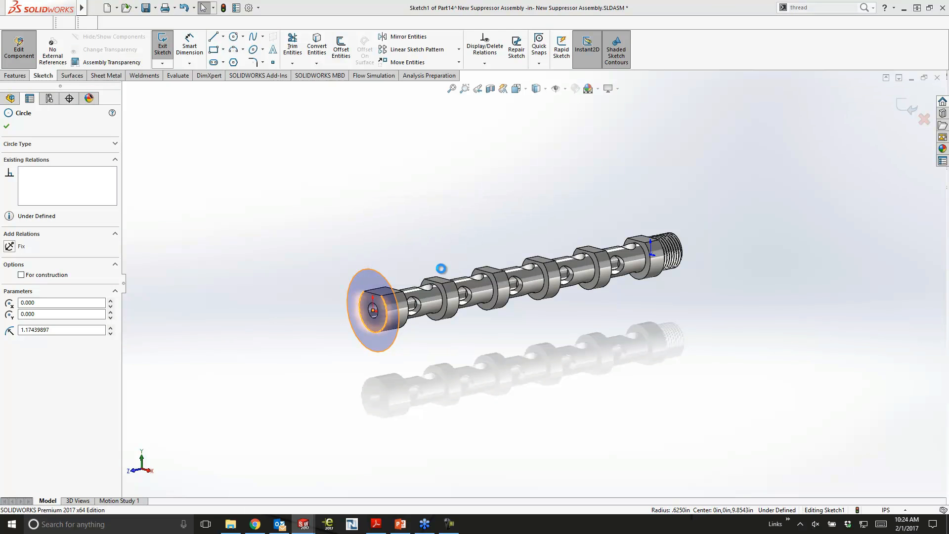
pyautogui.click(461, 267)
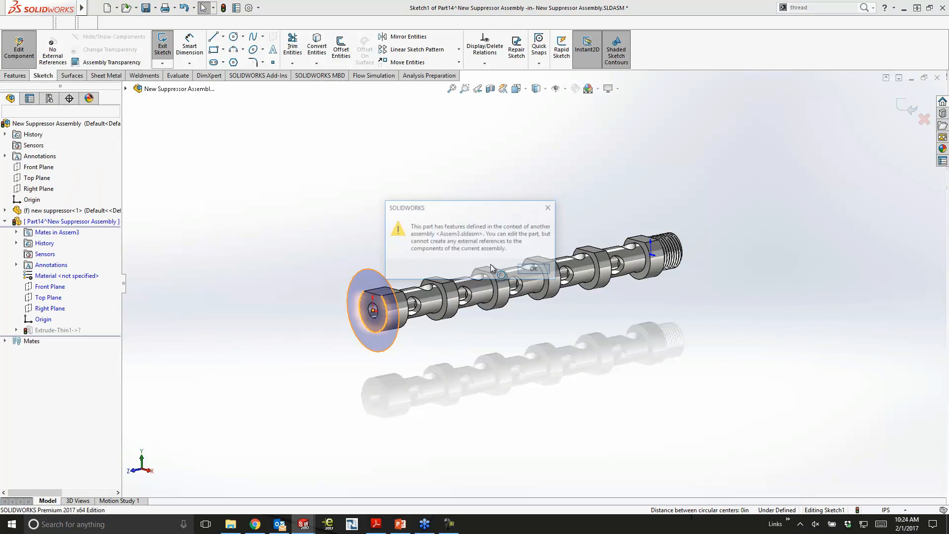
pyautogui.click(381, 296)
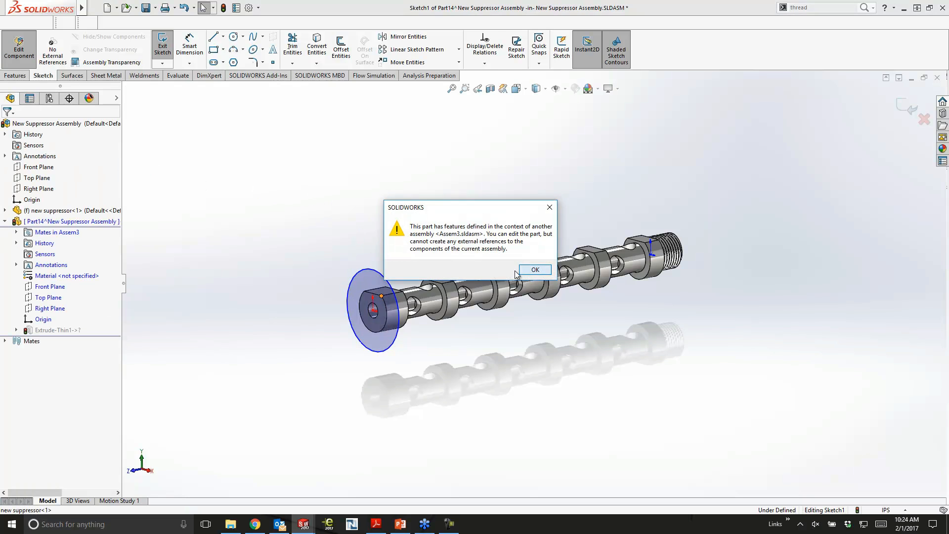
pyautogui.click(525, 267)
pyautogui.click(385, 309)
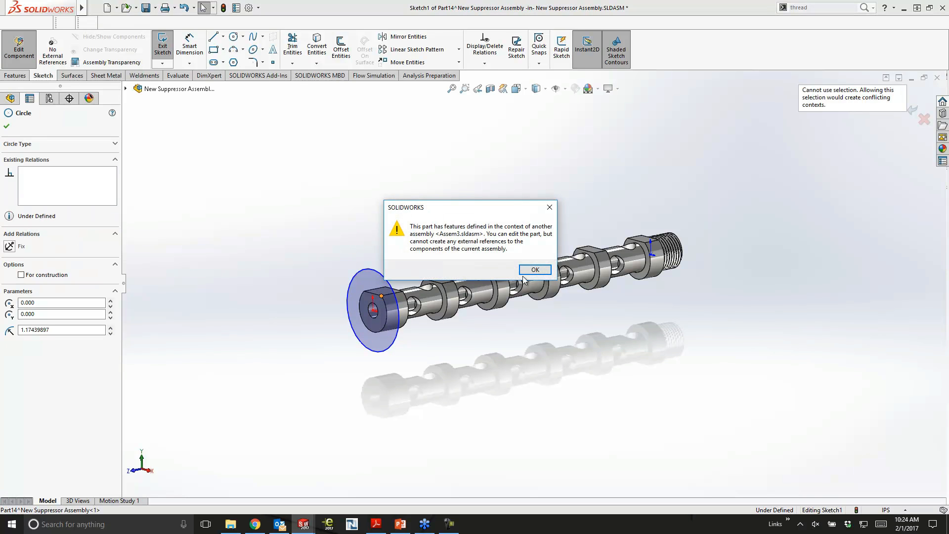
pyautogui.click(532, 267)
# - Shrink the tube's sketch circle to the baffle's outer edge, and finish editing the sketch and the tube part
pyautogui.scroll(-4, 410, 271)
pyautogui.click(411, 271)
pyautogui.moveTo(383, 303)
pyautogui.mouseDown()
pyautogui.moveTo(345, 311)
pyautogui.moveTo(361, 317)
pyautogui.mouseUp()
pyautogui.click(710, 165)
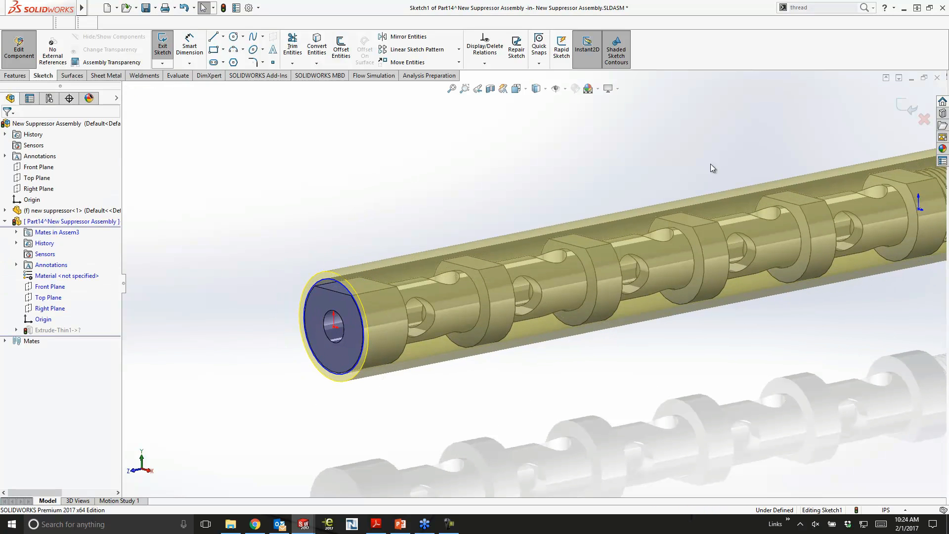
pyautogui.click(908, 106)
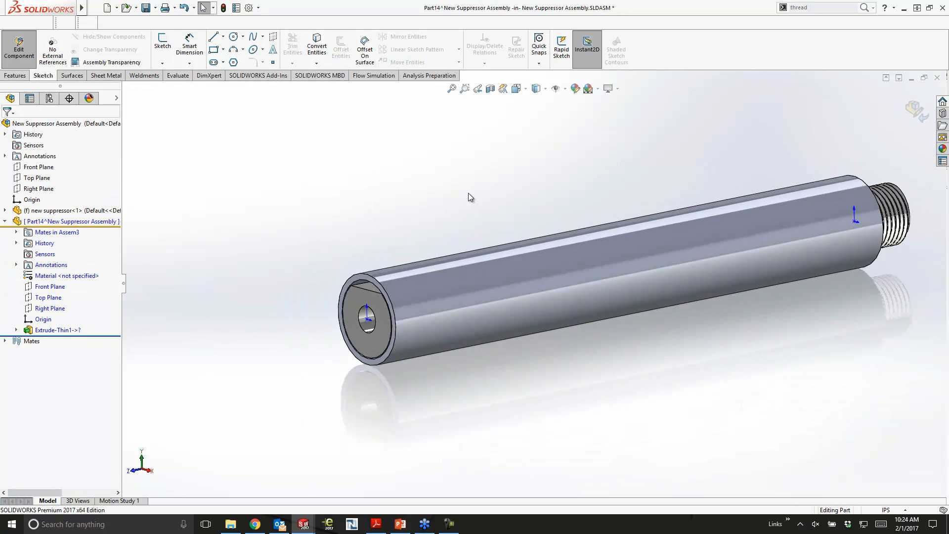
pyautogui.click(910, 109)
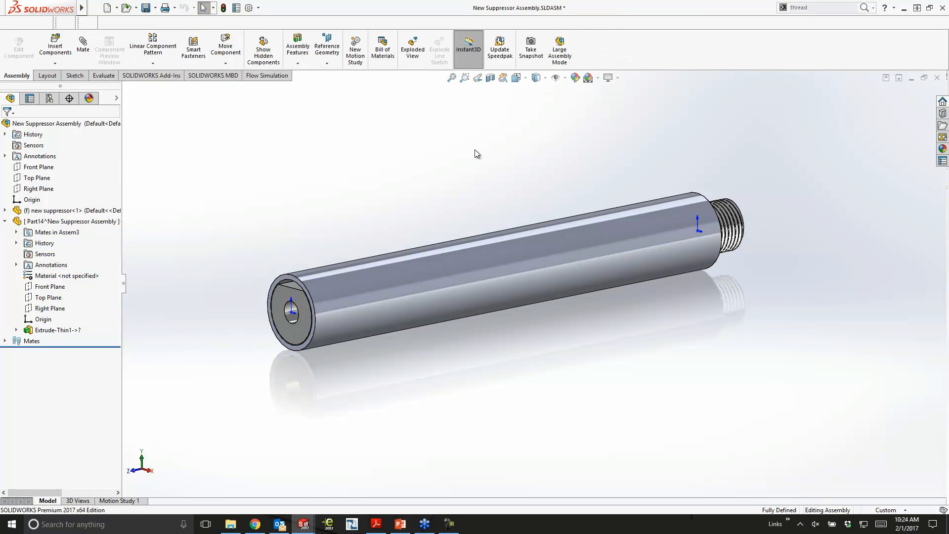
# - Switch to the Retrofit assembly and inspect the resized suppressor on the rifle
pyautogui.moveTo(411, 159); pyautogui.dragTo(407, 166, button='middle')
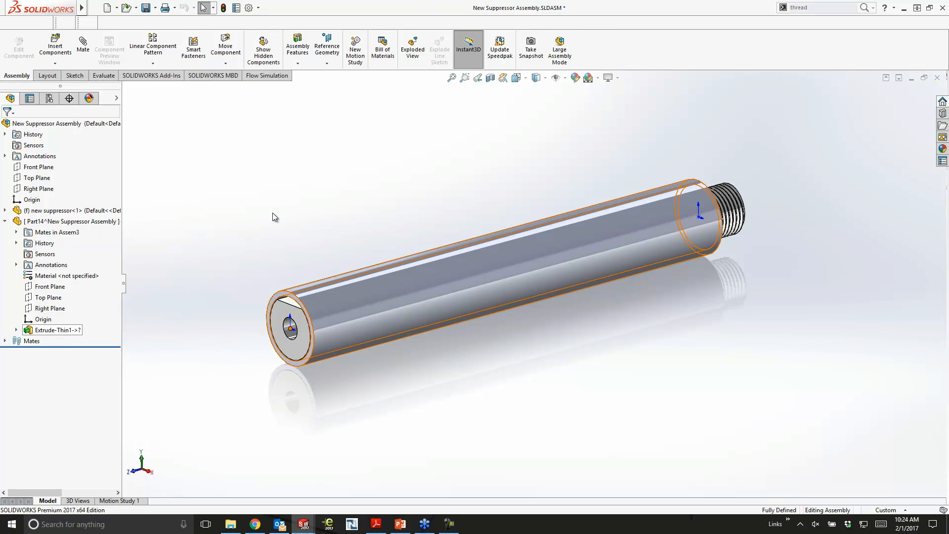
pyautogui.moveTo(282, 177); pyautogui.dragTo(294, 165, button='middle')
pyautogui.hotkey('ctrl', 'Tab')
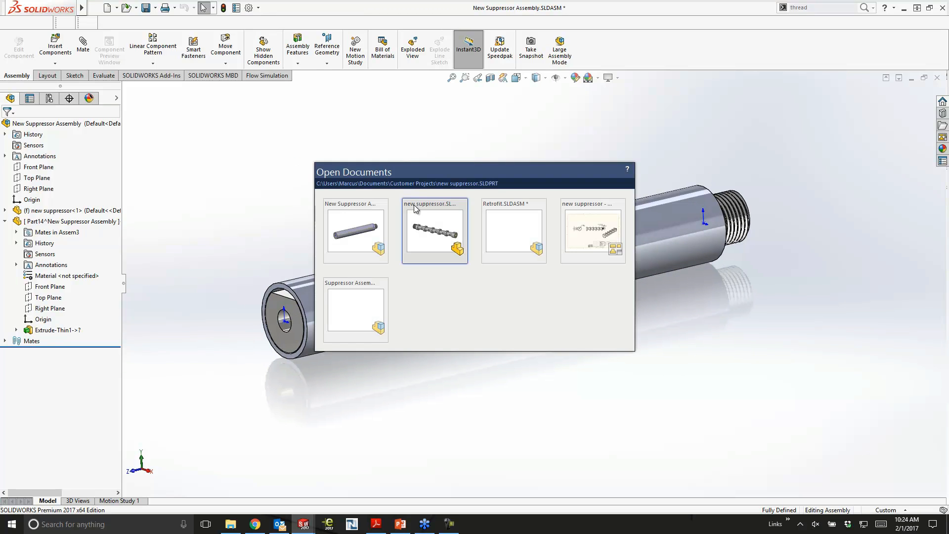
pyautogui.click(508, 224)
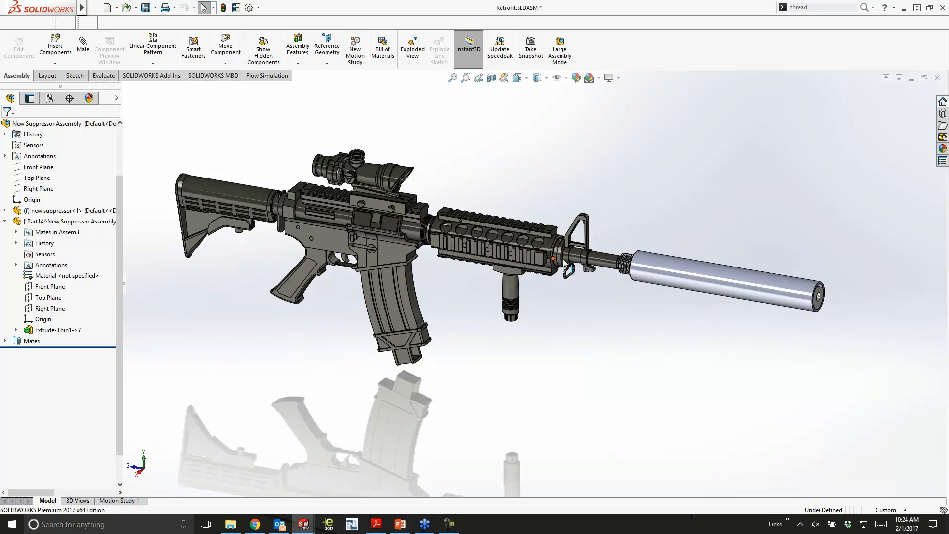
pyautogui.moveTo(661, 177); pyautogui.dragTo(679, 186, button='middle')
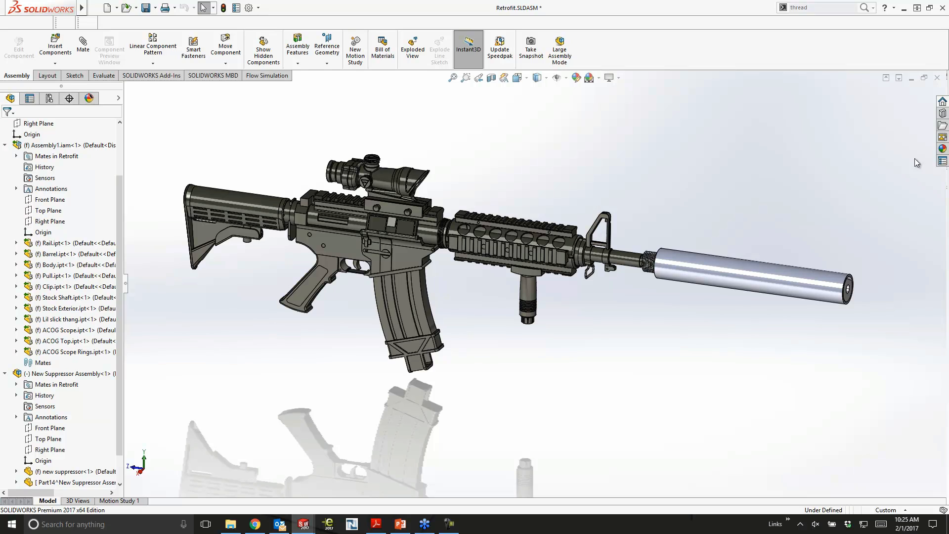
# - Apply the brushed steel appearance to the suppressor's outer tube at part level
pyautogui.click(942, 148)
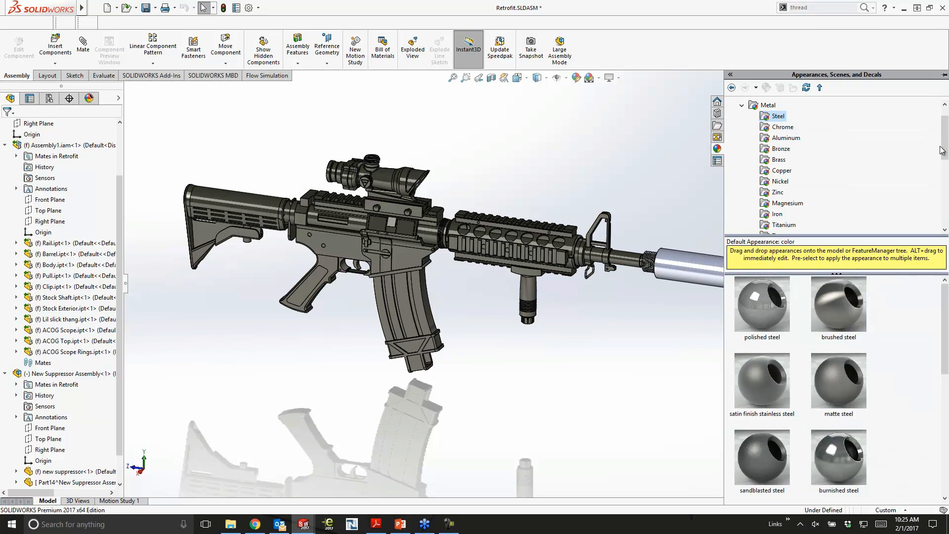
pyautogui.click(677, 266)
pyautogui.moveTo(832, 301); pyautogui.dragTo(704, 269)
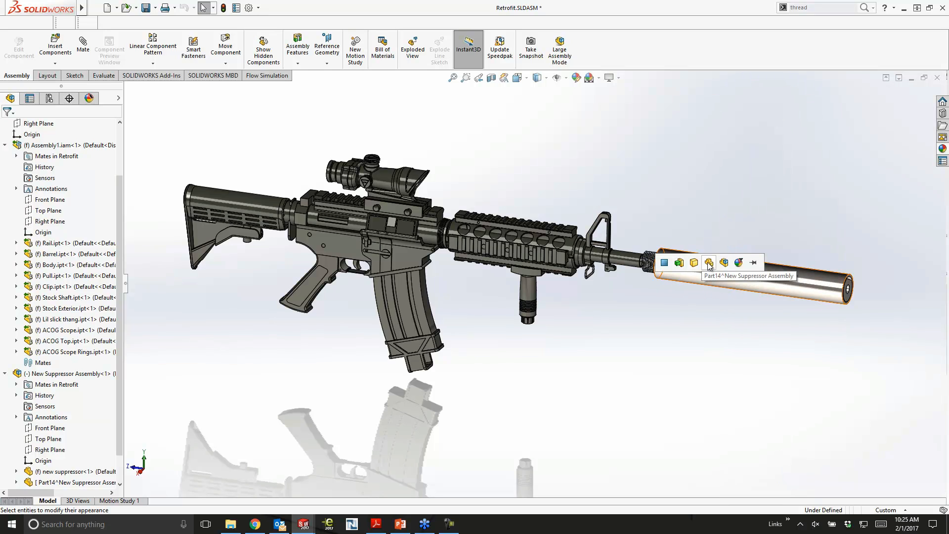
pyautogui.click(709, 263)
pyautogui.scroll(-5, 710, 263)
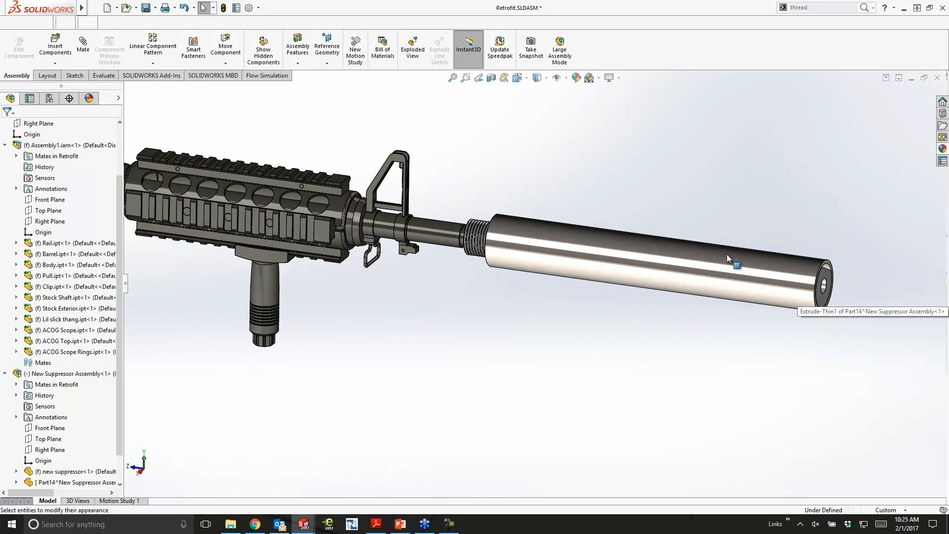
# - Edit the outer tube's part-level brushed steel appearance and set its primary color to black
pyautogui.click(727, 254)
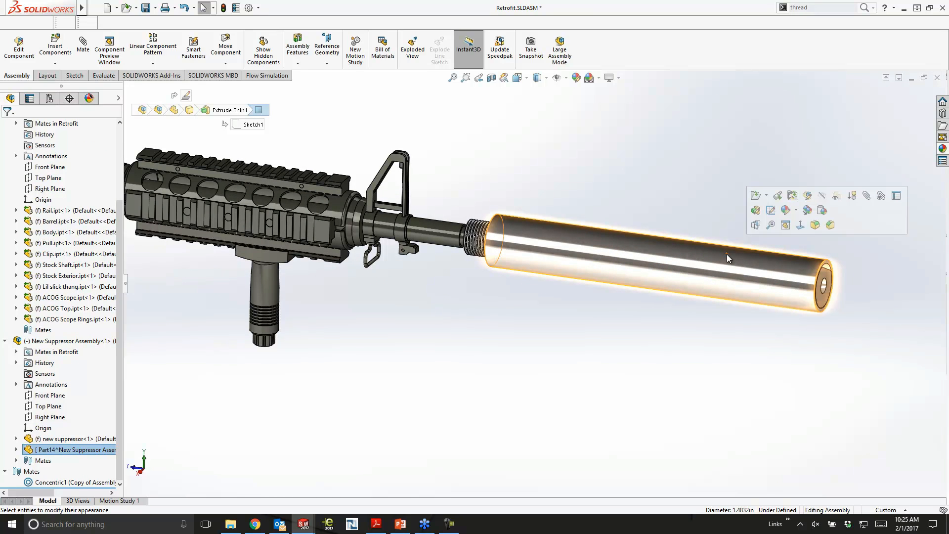
pyautogui.click(785, 210)
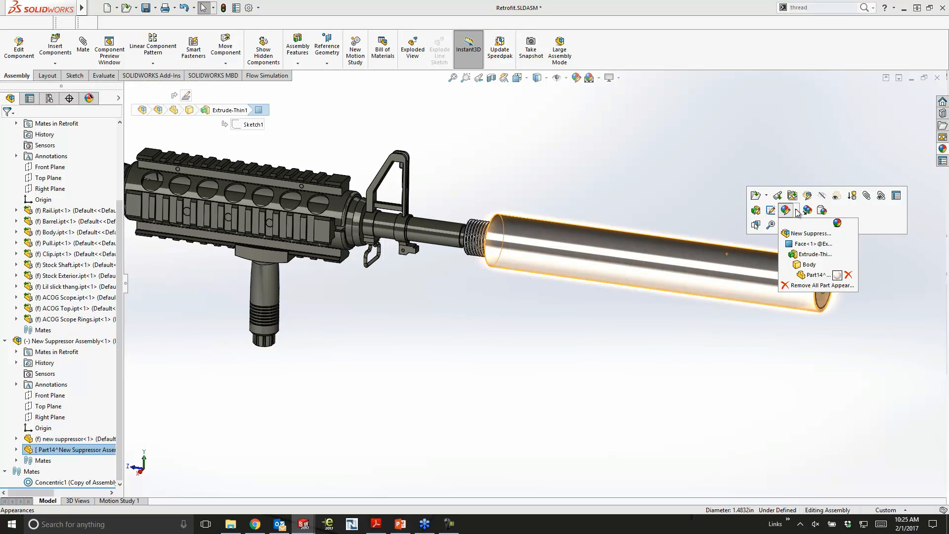
pyautogui.click(837, 276)
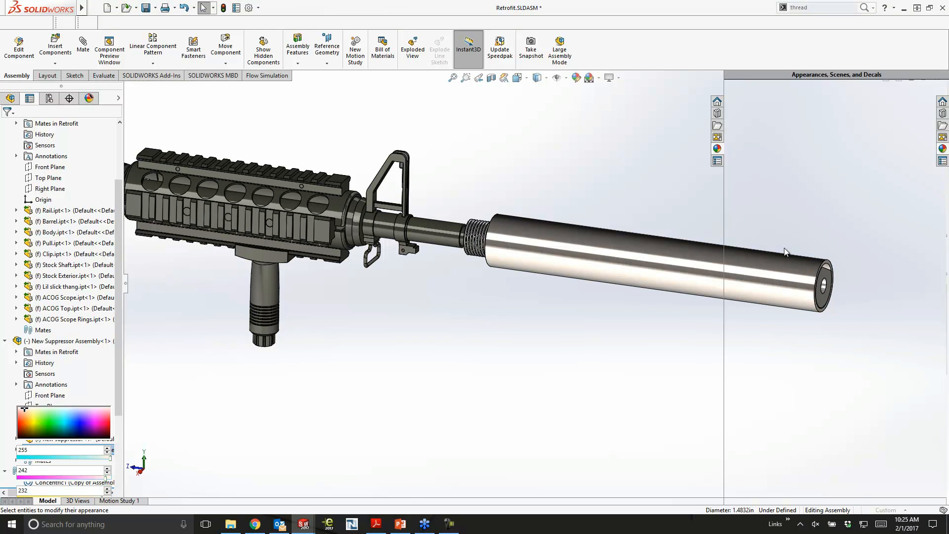
pyautogui.moveTo(672, 207); pyautogui.dragTo(499, 186, button='middle')
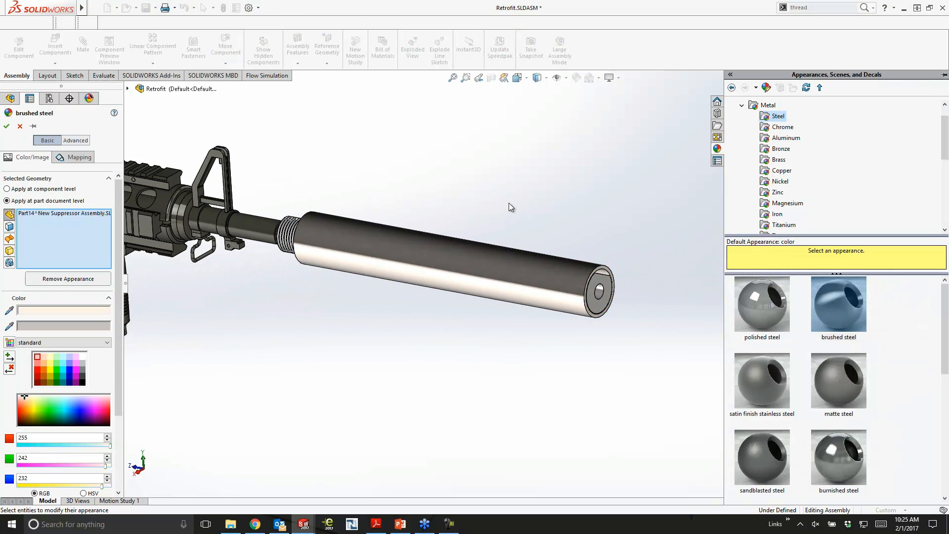
pyautogui.click(31, 309)
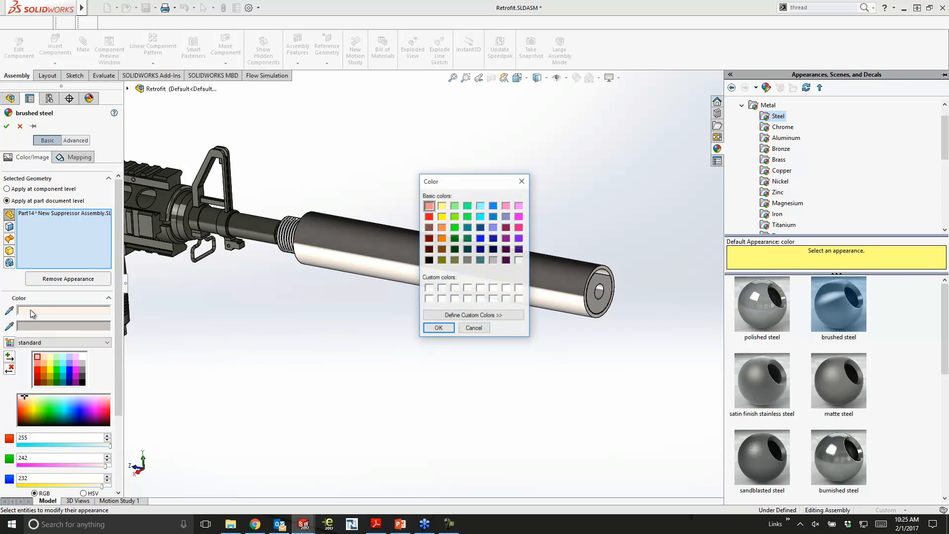
pyautogui.click(428, 260)
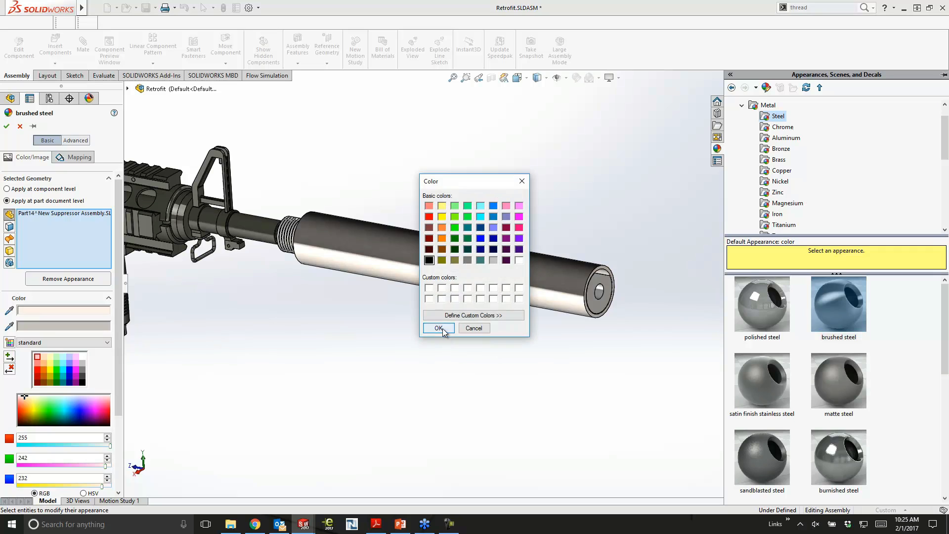
pyautogui.click(438, 328)
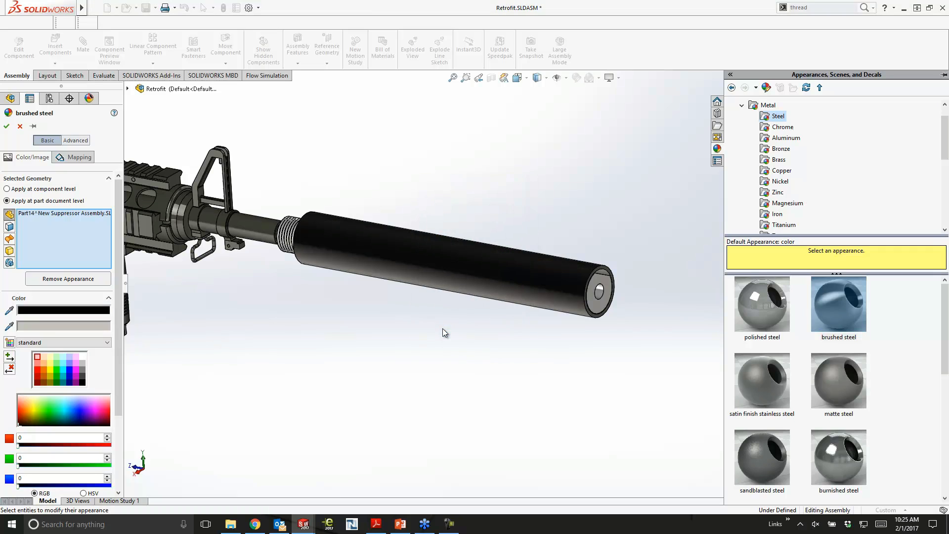
# - Set the secondary color of the tube's brushed steel appearance to orange
pyautogui.click(39, 326)
pyautogui.click(441, 238)
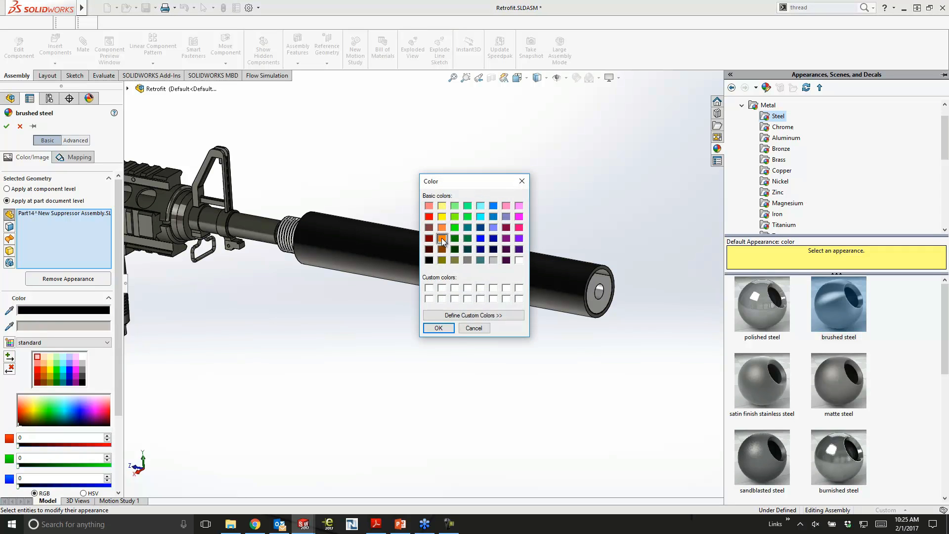
pyautogui.click(439, 327)
pyautogui.moveTo(444, 334); pyautogui.dragTo(446, 351, button='middle')
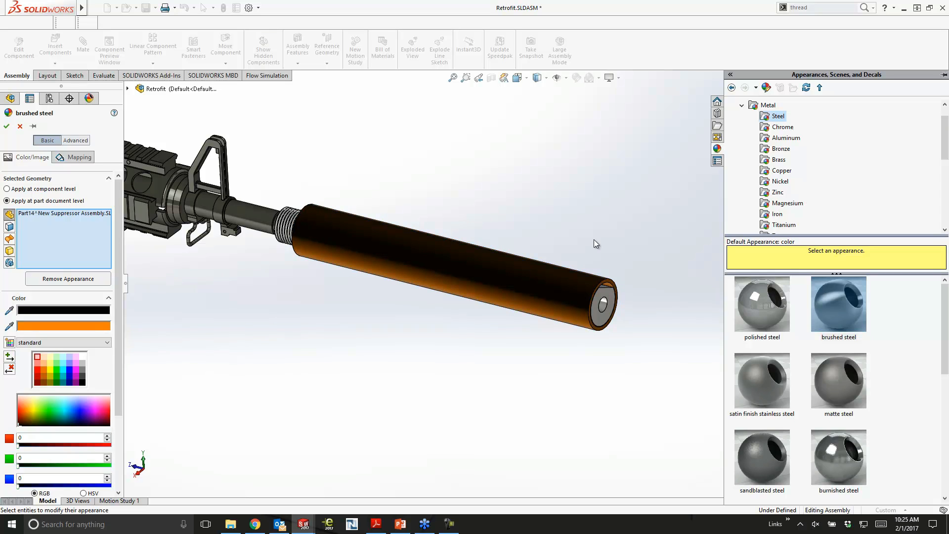
# - Give the tube's appearance a Diamond Treadplate surface finish and accept the appearance changes
pyautogui.click(71, 141)
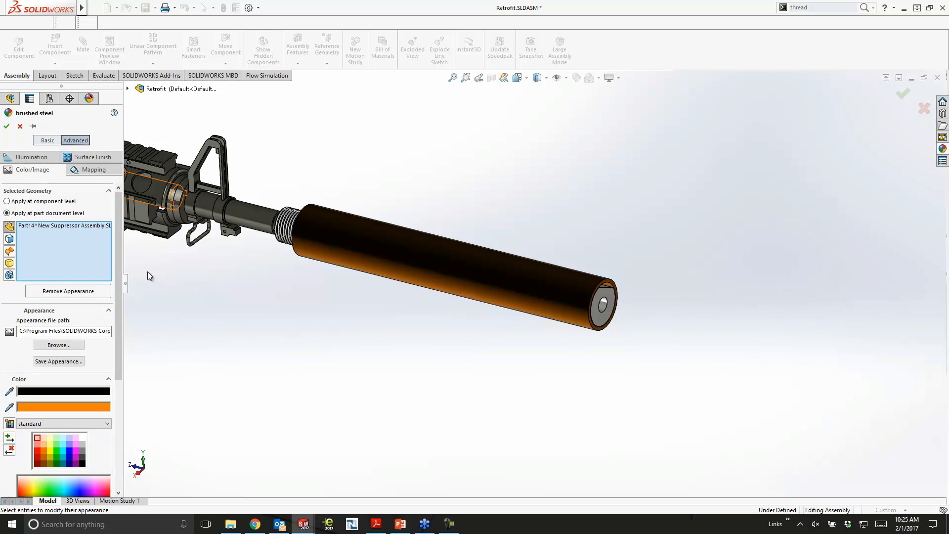
pyautogui.moveTo(536, 295)
pyautogui.mouseDown(button='middle')
pyautogui.moveTo(534, 314)
pyautogui.moveTo(533, 296)
pyautogui.mouseUp(button='middle')
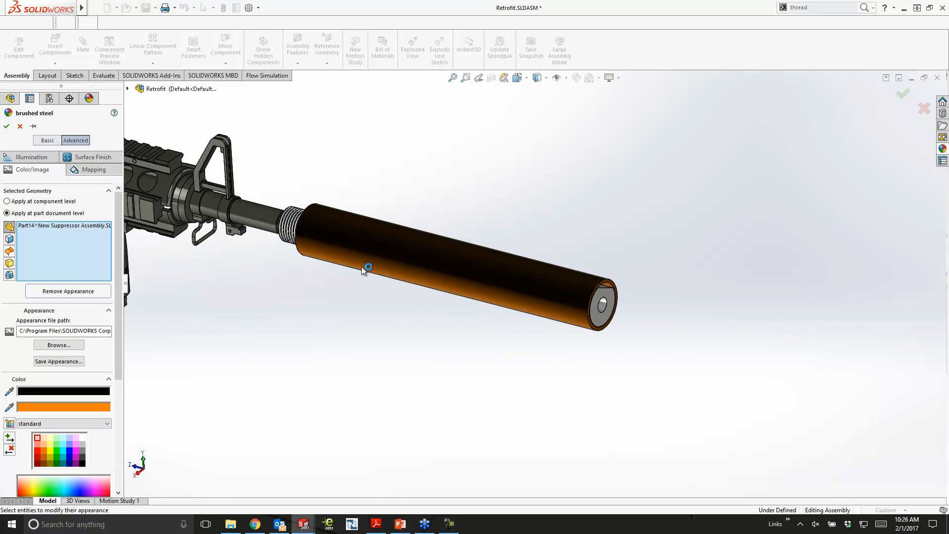
pyautogui.click(88, 158)
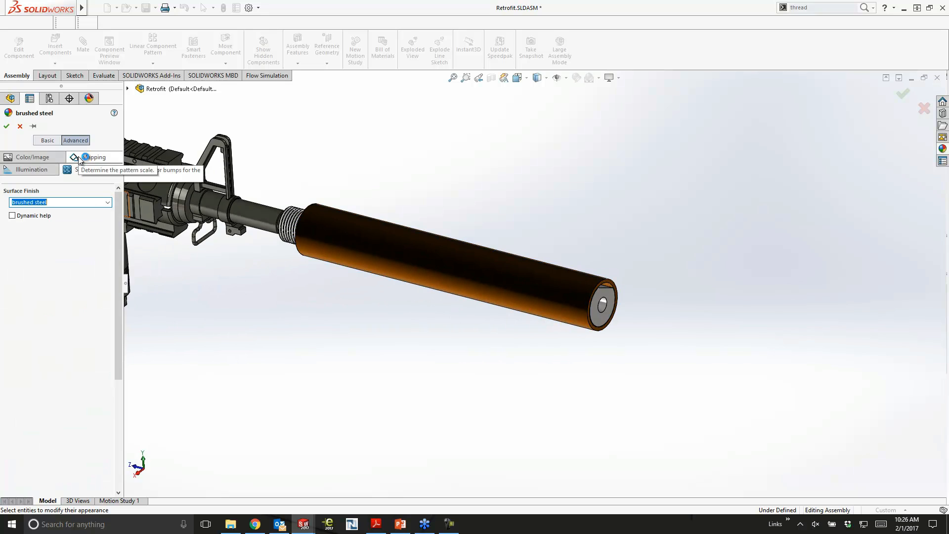
pyautogui.click(107, 202)
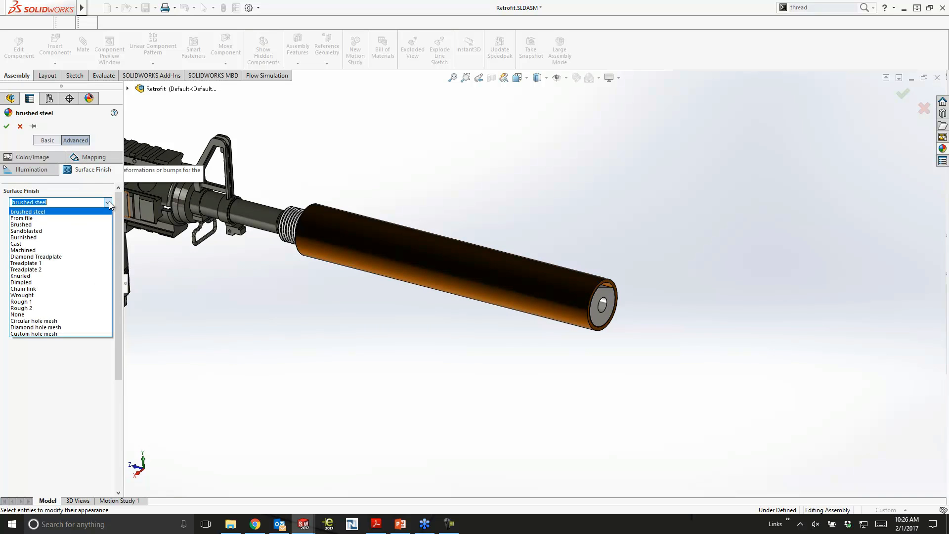
pyautogui.click(61, 257)
pyautogui.scroll(-5, 482, 293)
pyautogui.moveTo(695, 301); pyautogui.dragTo(655, 269, button='middle')
pyautogui.moveTo(792, 261); pyautogui.dragTo(785, 261, button='middle')
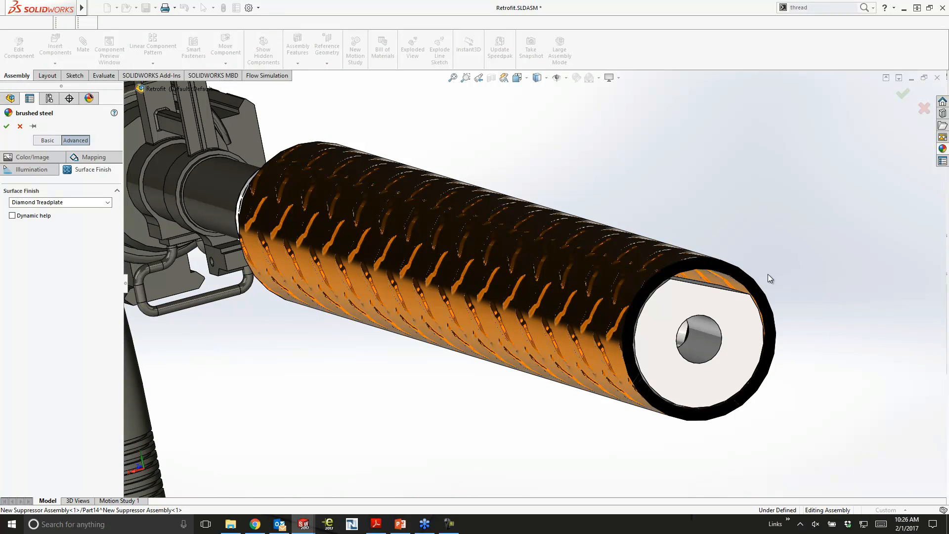
pyautogui.click(5, 127)
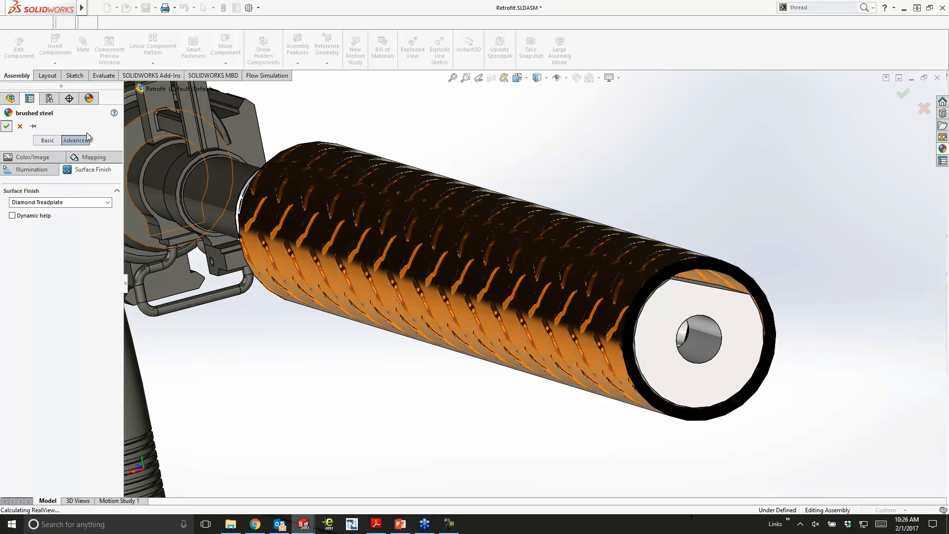
# - Copy the appearance of the suppressor's outer tube for reuse on the rifle
pyautogui.scroll(4, 727, 272)
pyautogui.scroll(-5, 665, 265)
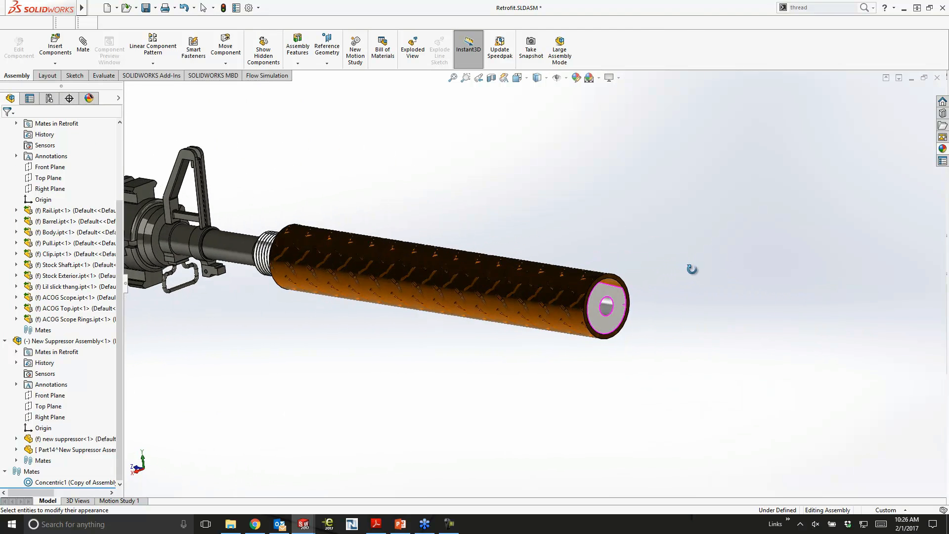
pyautogui.click(515, 288)
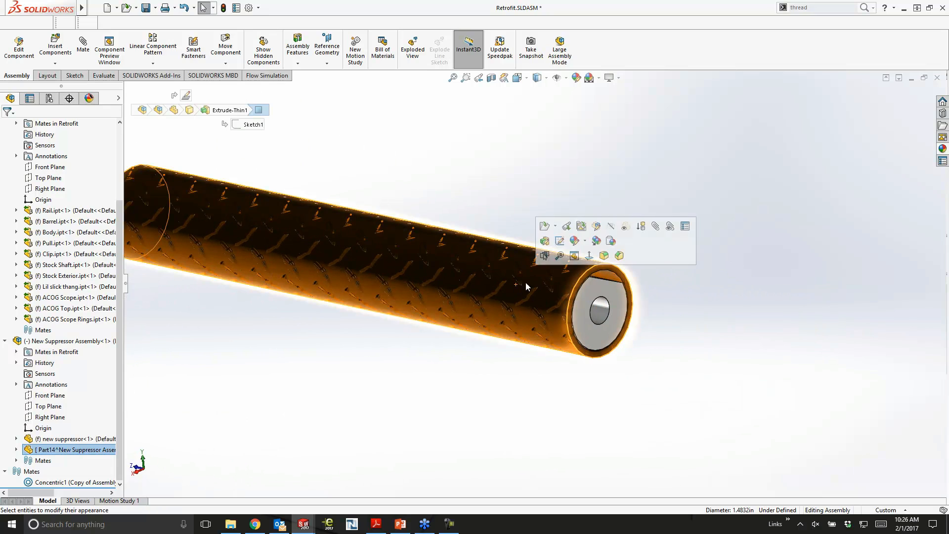
pyautogui.click(595, 241)
pyautogui.scroll(4, 592, 240)
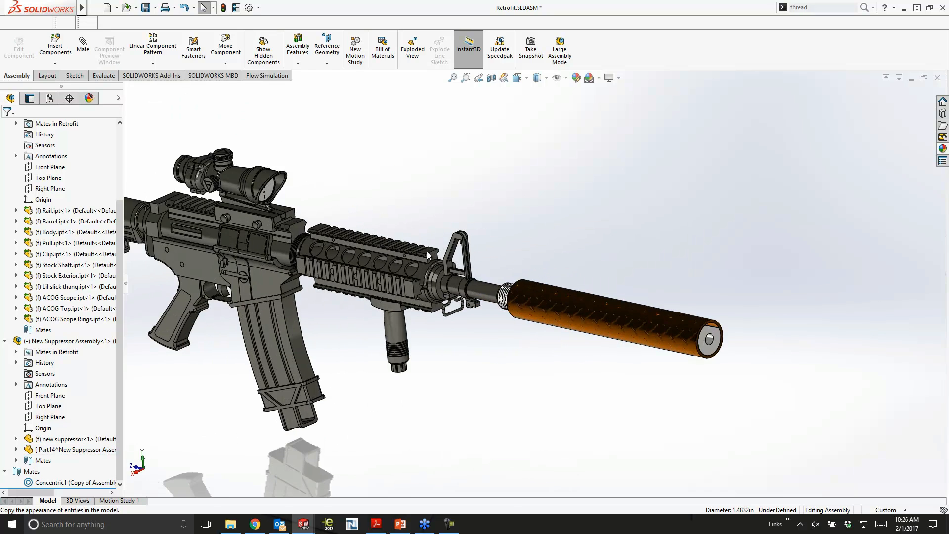
pyautogui.scroll(3, 326, 262)
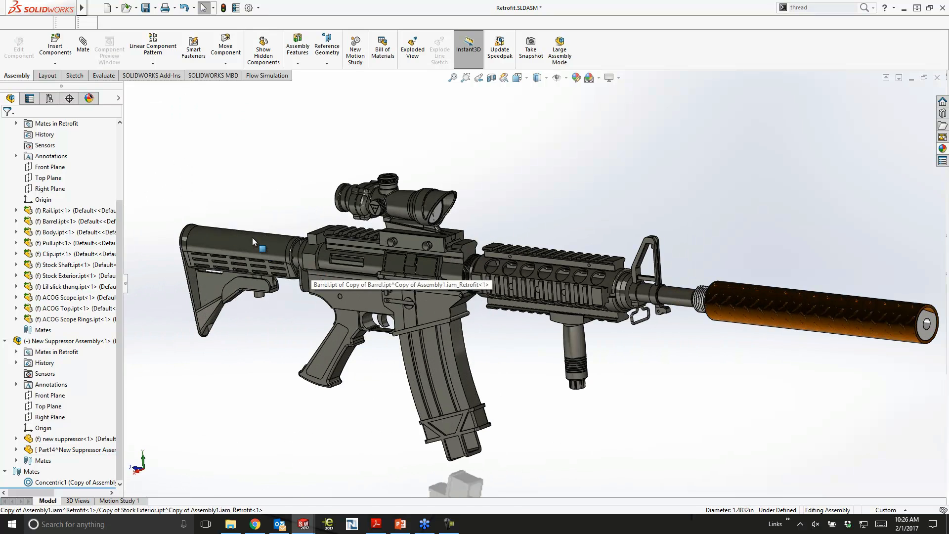
# - Paste the copied appearance onto the rifle's Stock Exterior part
pyautogui.click(252, 241)
pyautogui.click(317, 194)
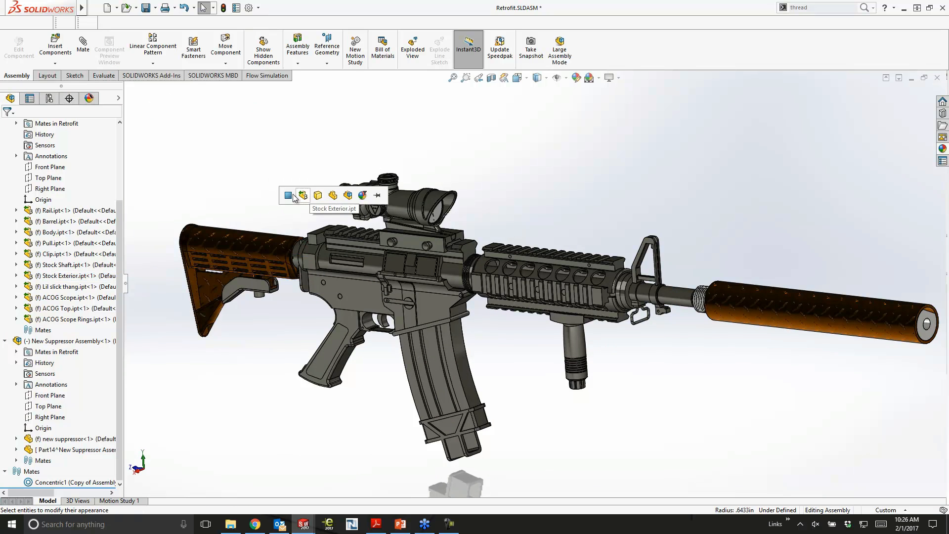
pyautogui.click(248, 240)
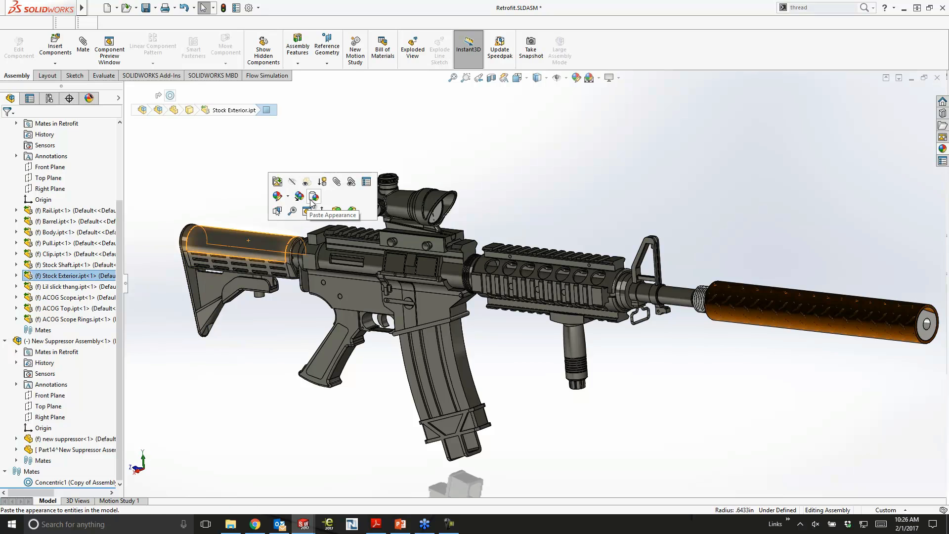
pyautogui.click(309, 200)
pyautogui.click(278, 231)
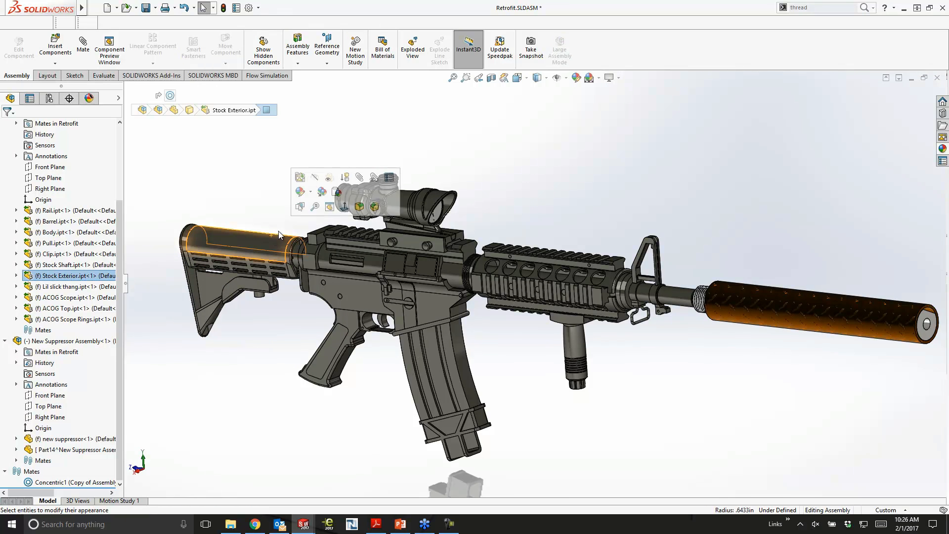
pyautogui.click(336, 193)
pyautogui.click(334, 193)
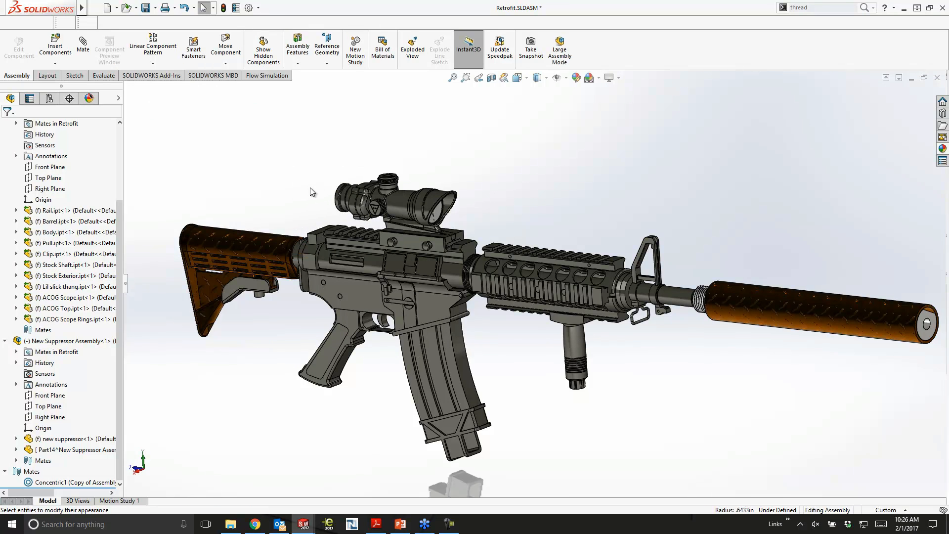
# - Apply the Plain White scene to the Retrofit assembly
pyautogui.moveTo(612, 219); pyautogui.dragTo(632, 210, button='middle')
pyautogui.scroll(3, 766, 217)
pyautogui.moveTo(766, 217); pyautogui.dragTo(762, 233, button='middle')
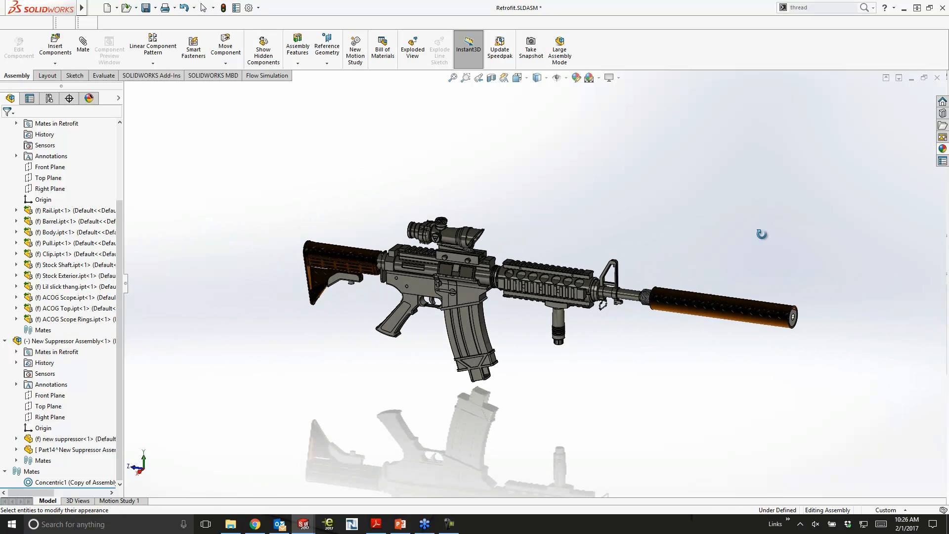
pyautogui.scroll(-1, 625, 308)
pyautogui.click(589, 78)
pyautogui.click(615, 98)
pyautogui.moveTo(648, 168); pyautogui.dragTo(648, 227, button='middle')
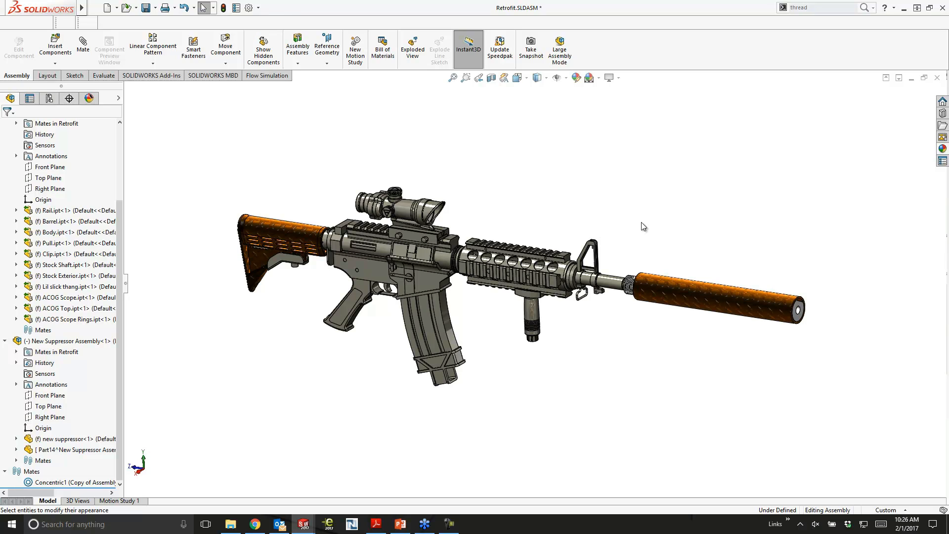
# - Load the SOLIDWORKS Visualize add-in for the current session
pyautogui.click(159, 75)
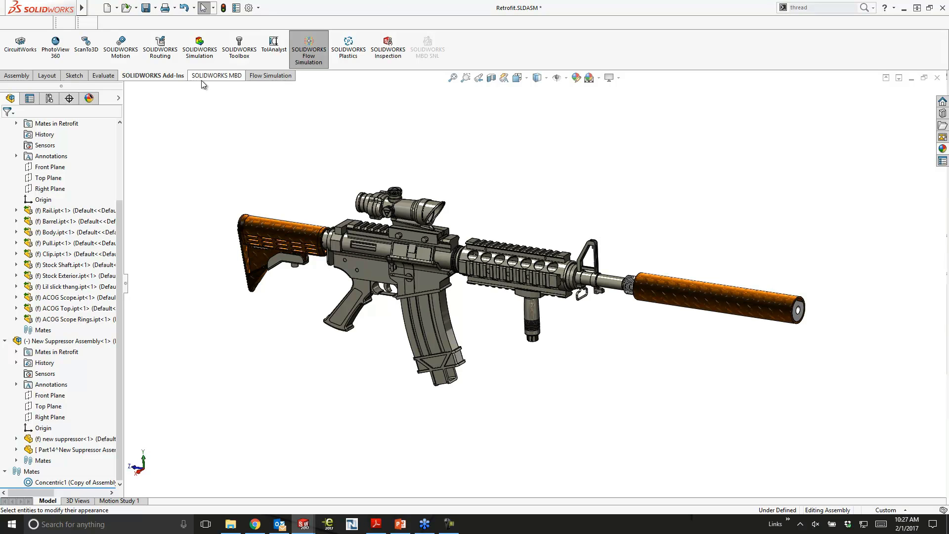
pyautogui.click(258, 8)
pyautogui.click(271, 43)
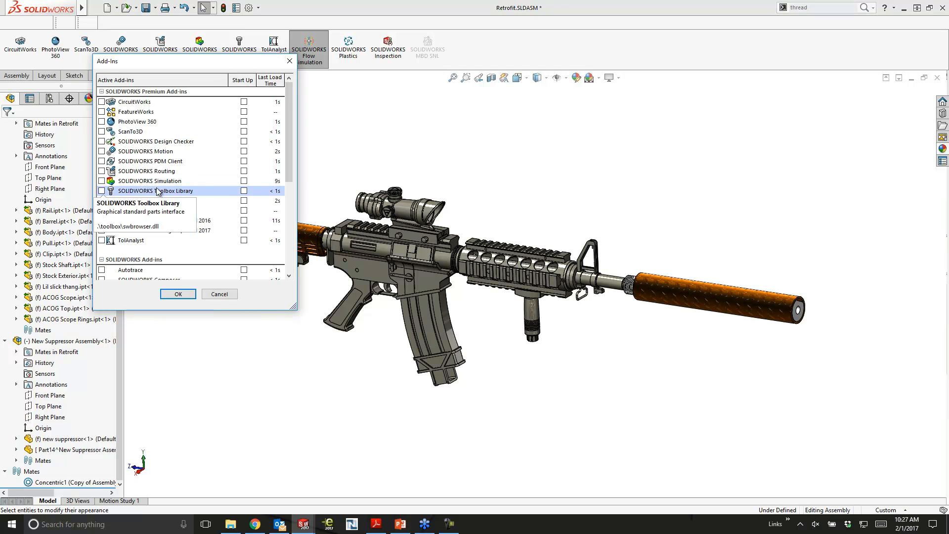
pyautogui.scroll(-3, 177, 264)
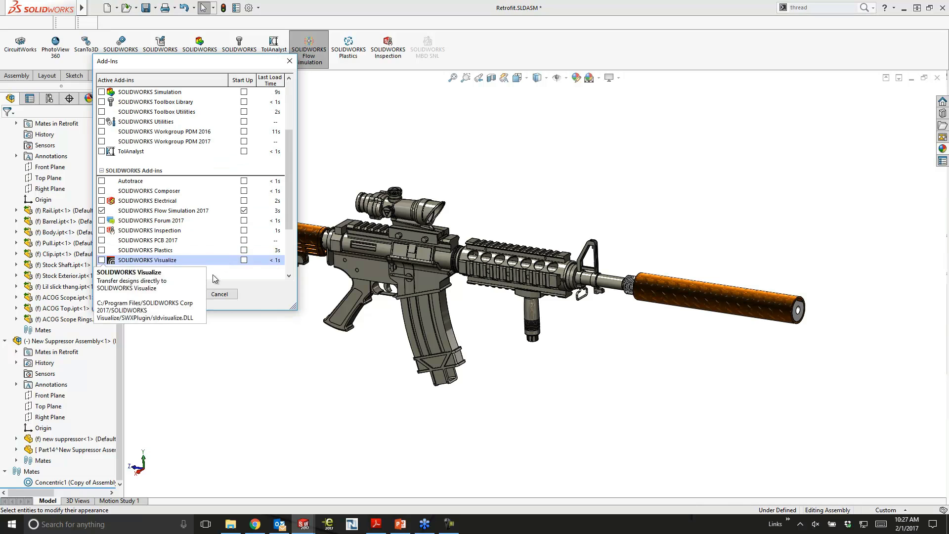
pyautogui.click(102, 260)
pyautogui.click(191, 294)
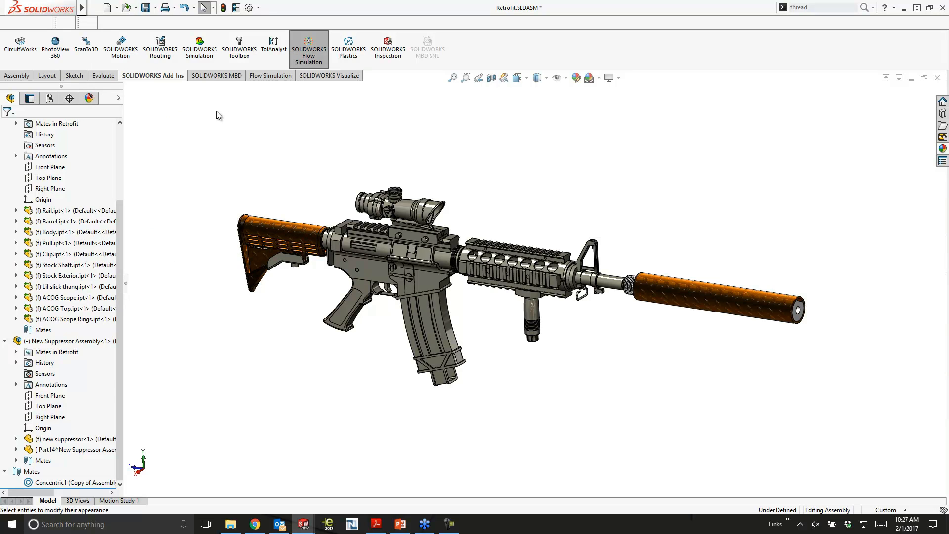
# - Export the assembly to SOLIDWORKS Visualize with Export Simple and frame the rifle larger in the camera view
pyautogui.click(330, 75)
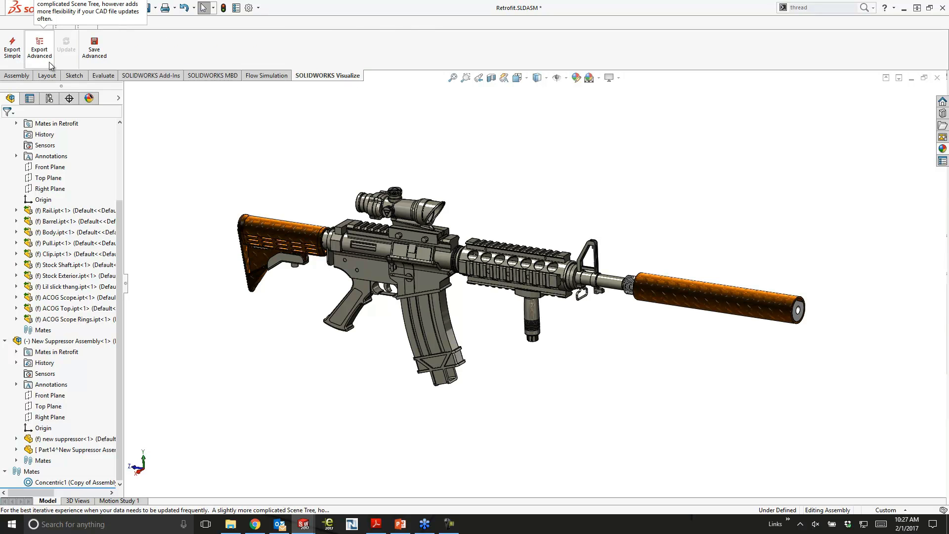
pyautogui.click(12, 49)
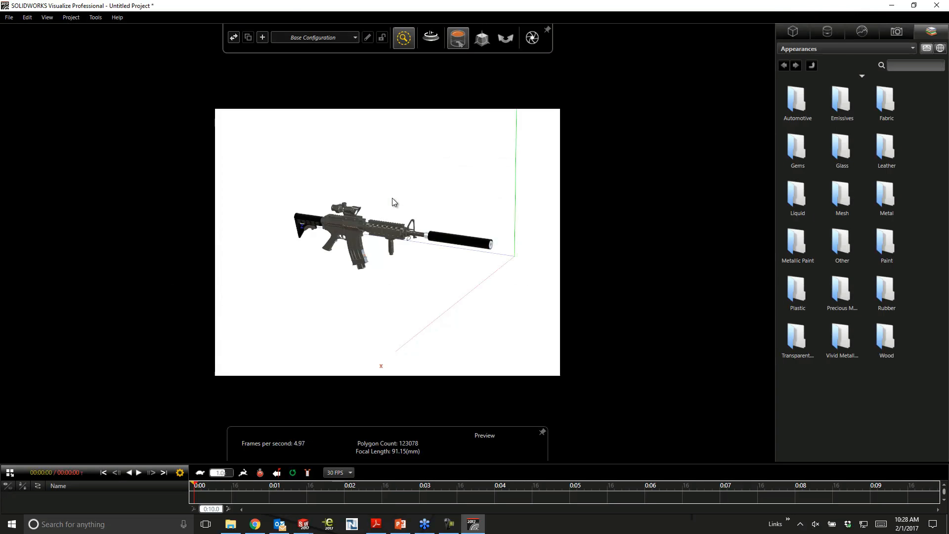
pyautogui.moveTo(394, 199); pyautogui.dragTo(388, 201, button='middle')
pyautogui.scroll(3, 363, 230)
pyautogui.moveTo(357, 254); pyautogui.dragTo(405, 258)
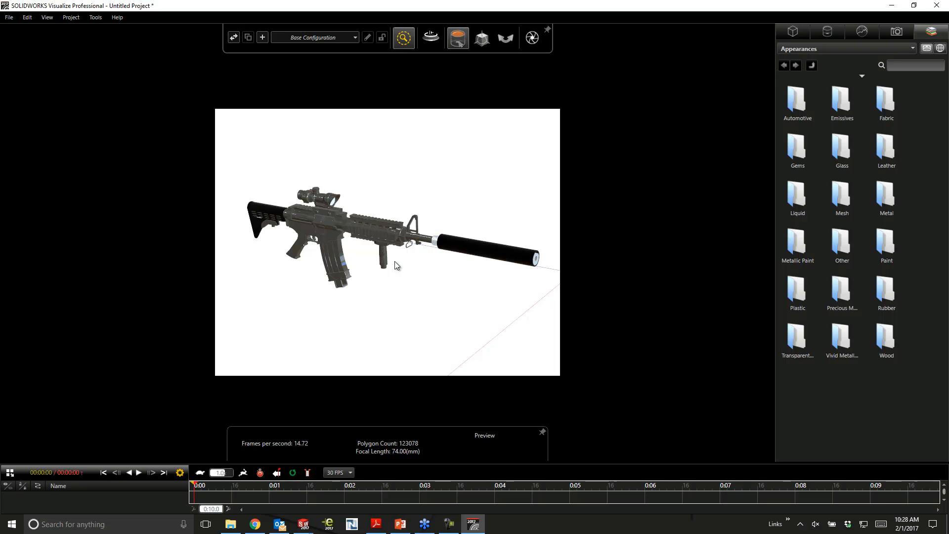
pyautogui.moveTo(474, 206); pyautogui.dragTo(499, 206)
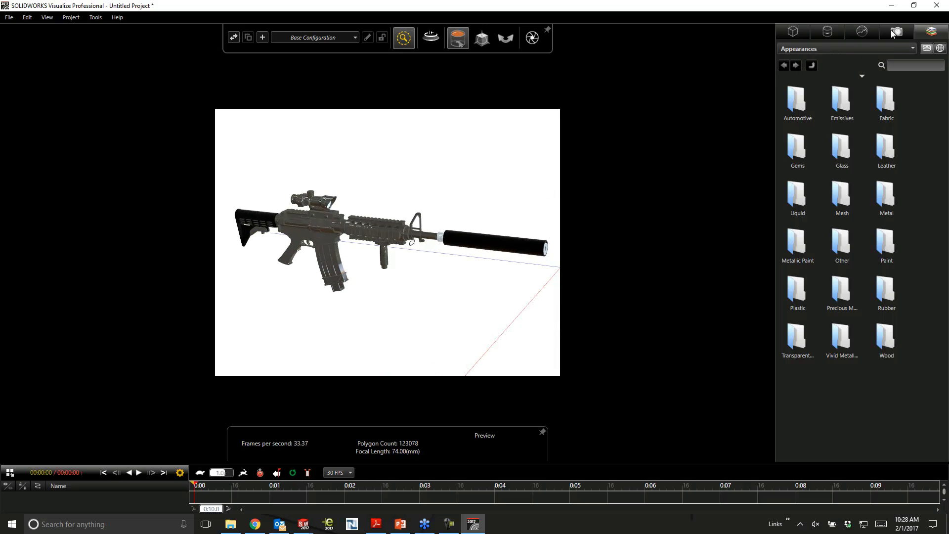
# - Show the Plain White environment's image behind the rifle and hide it again
pyautogui.click(894, 33)
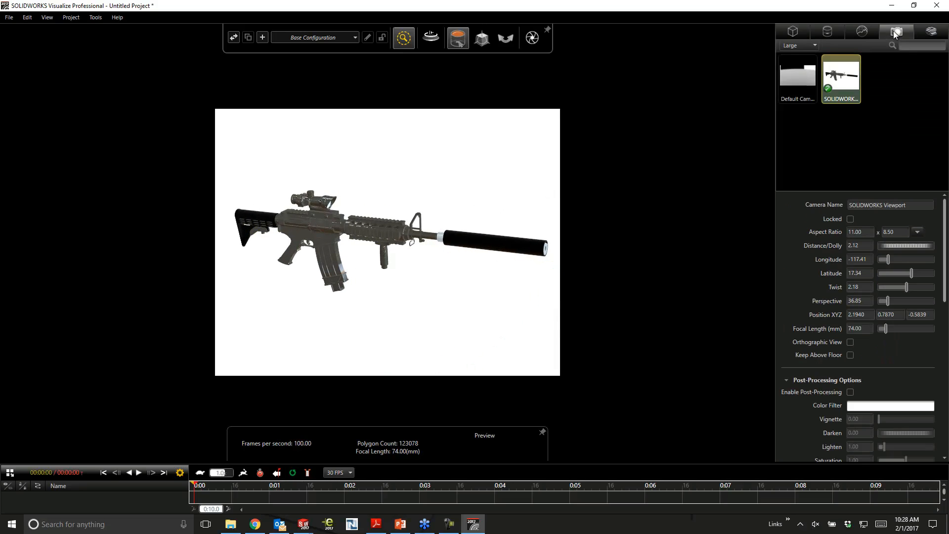
pyautogui.click(861, 32)
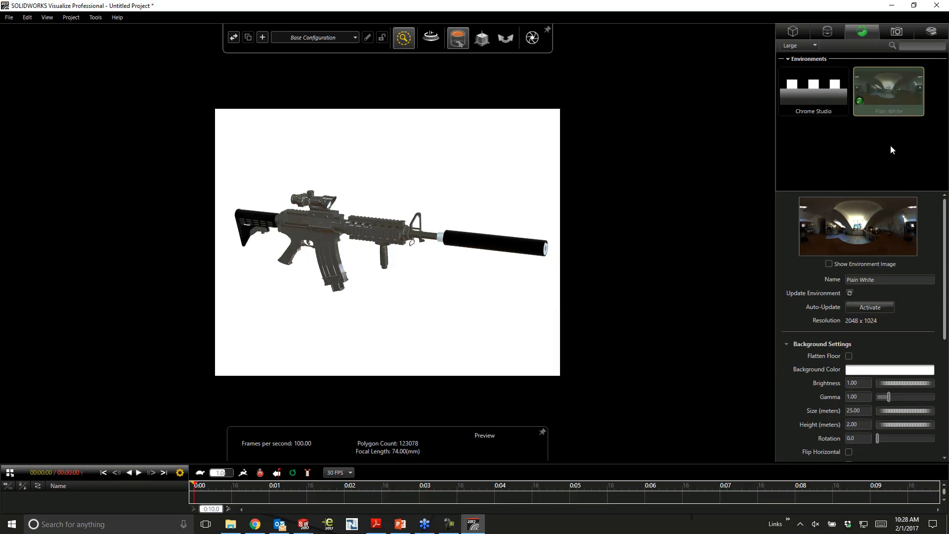
pyautogui.click(828, 263)
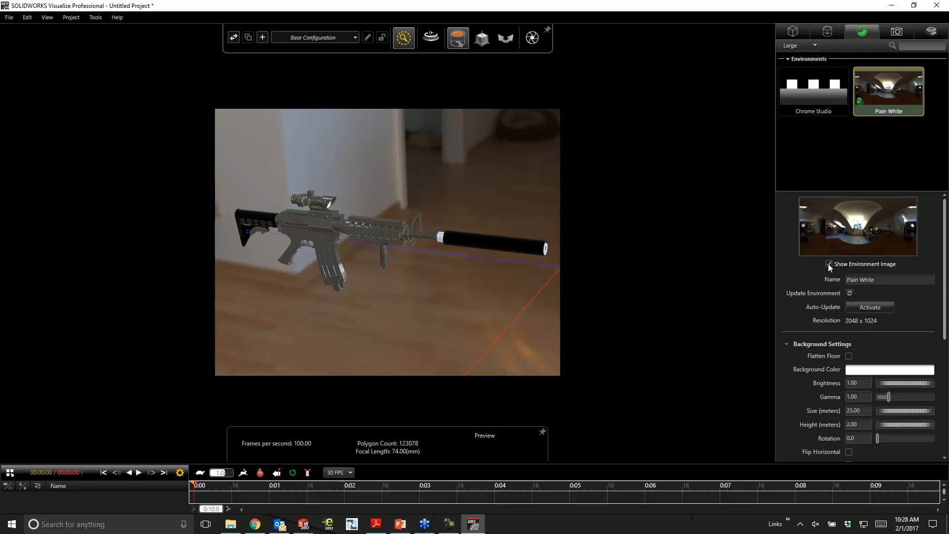
pyautogui.moveTo(449, 255); pyautogui.dragTo(430, 257)
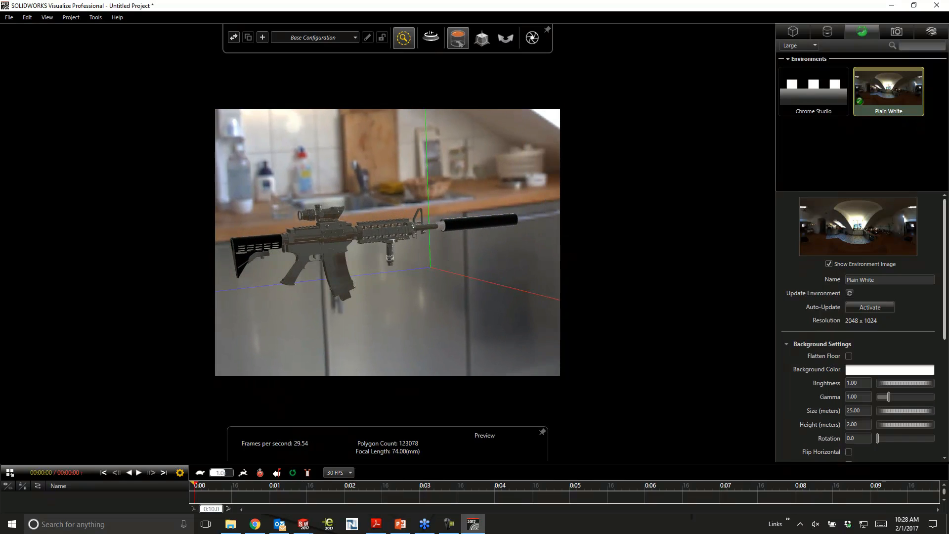
pyautogui.click(828, 264)
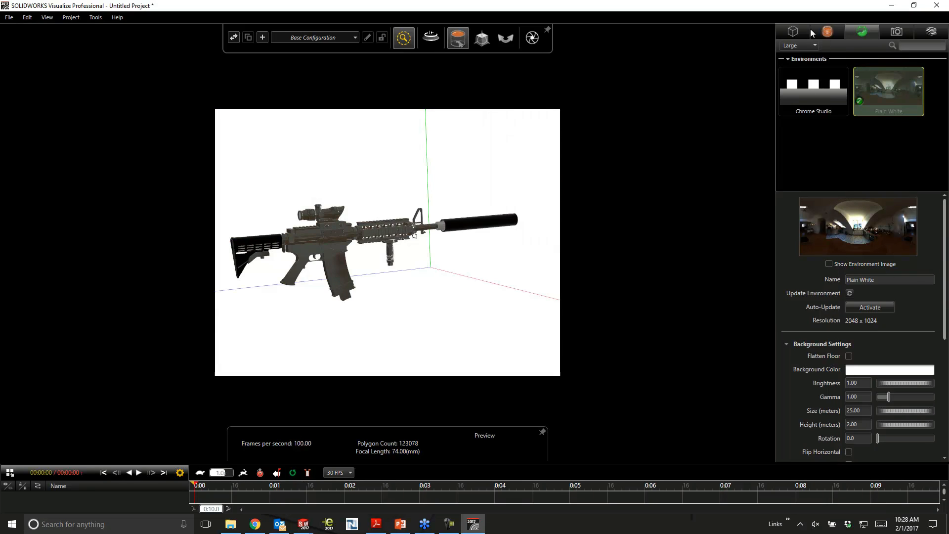
# - Apply the red color-10 appearance to the rifle's body parts
pyautogui.click(792, 31)
pyautogui.click(827, 31)
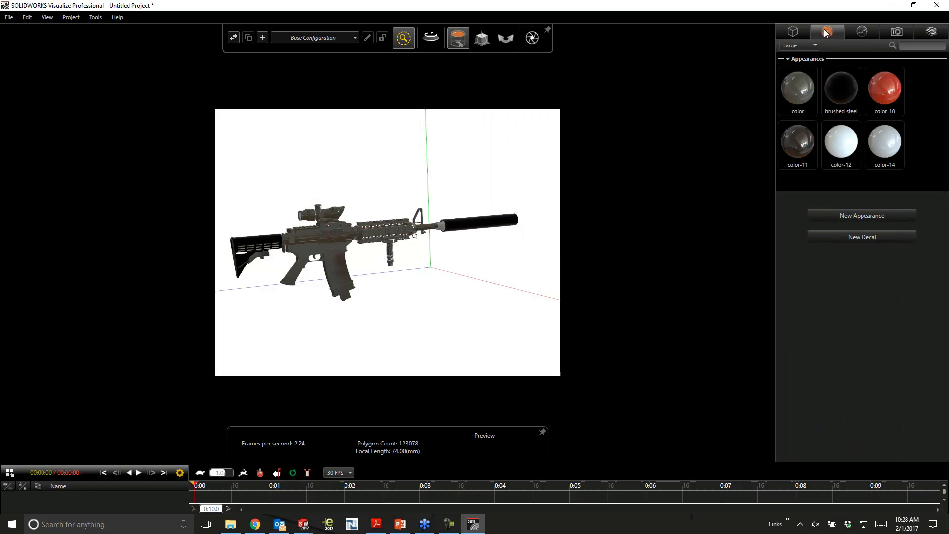
pyautogui.moveTo(891, 92); pyautogui.dragTo(323, 259)
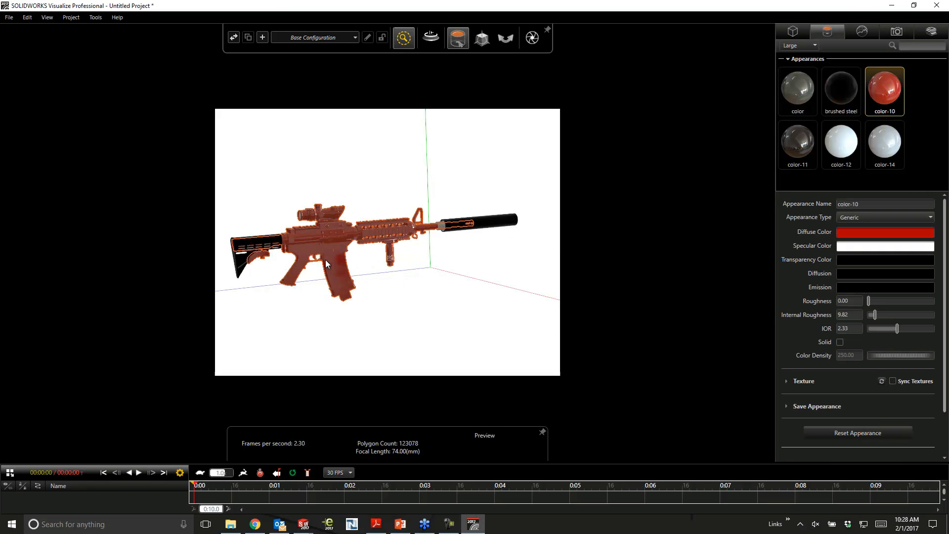
pyautogui.click(464, 298)
pyautogui.moveTo(392, 289); pyautogui.dragTo(466, 277)
# - Apply the color-11 appearance to the suppressor's threaded mount behind the black tube
pyautogui.moveTo(805, 147); pyautogui.dragTo(462, 228)
pyautogui.scroll(5, 466, 225)
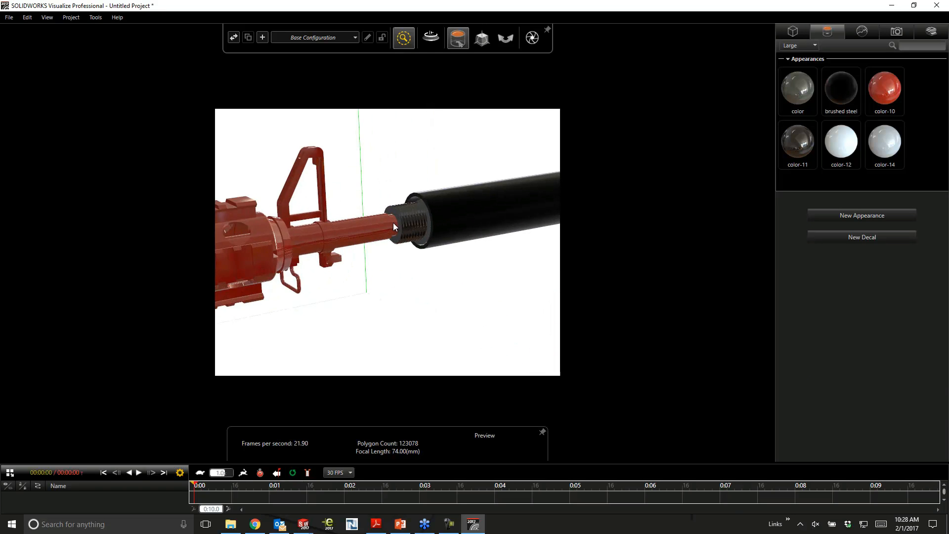
pyautogui.scroll(-5, 437, 273)
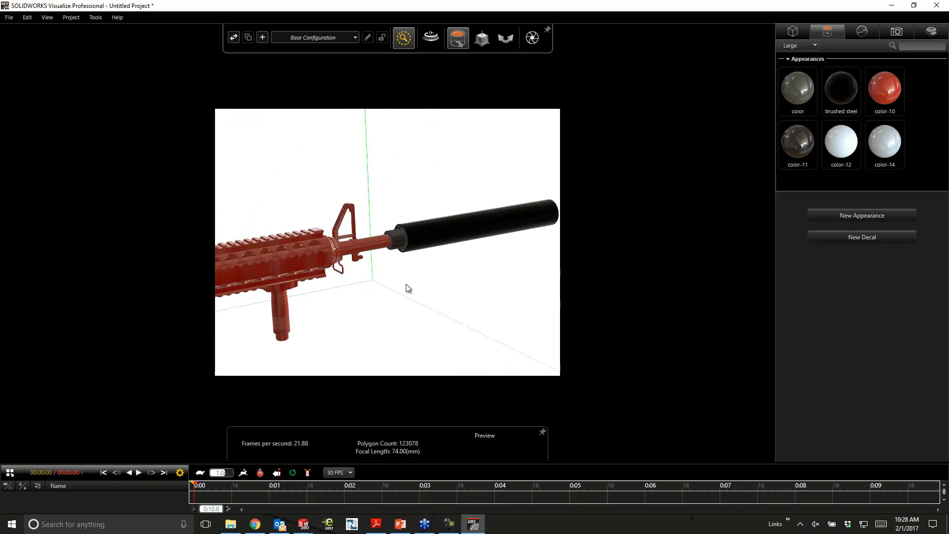
pyautogui.scroll(-4, 404, 284)
pyautogui.keyDown('ctrl'); pyautogui.moveTo(400, 284); pyautogui.dragTo(481, 254, button='middle'); pyautogui.keyUp('ctrl')
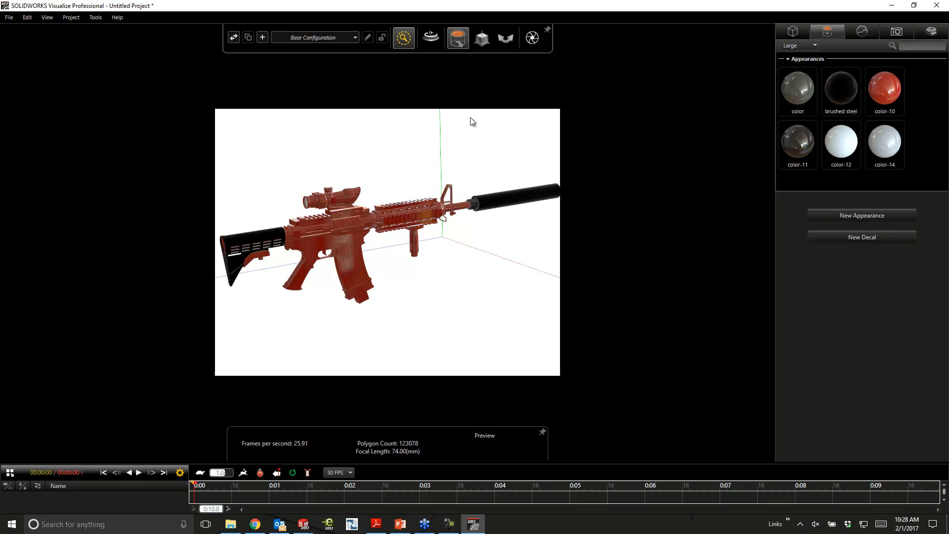
# - Switch the viewport to the Fast render mode and frame a close rear three-quarter view of the rifle
pyautogui.moveTo(408, 44)
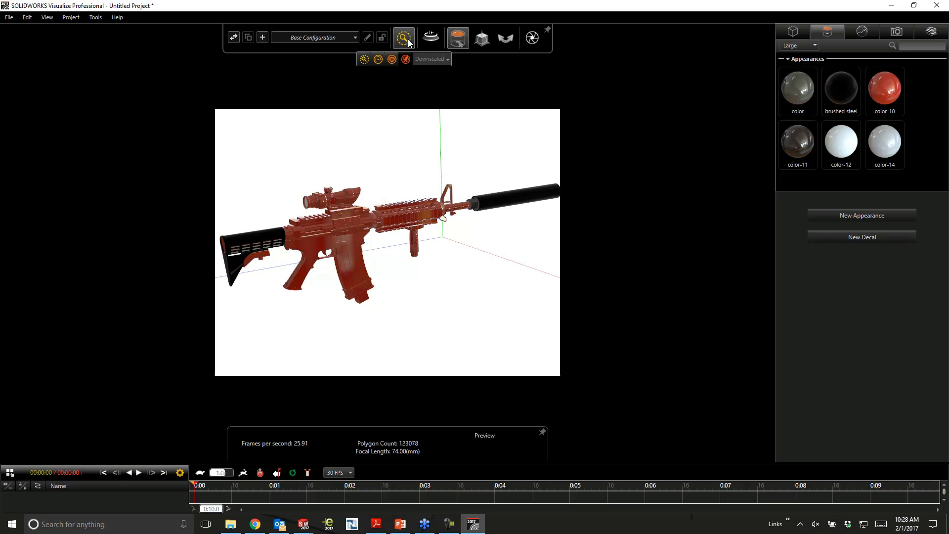
pyautogui.click(379, 59)
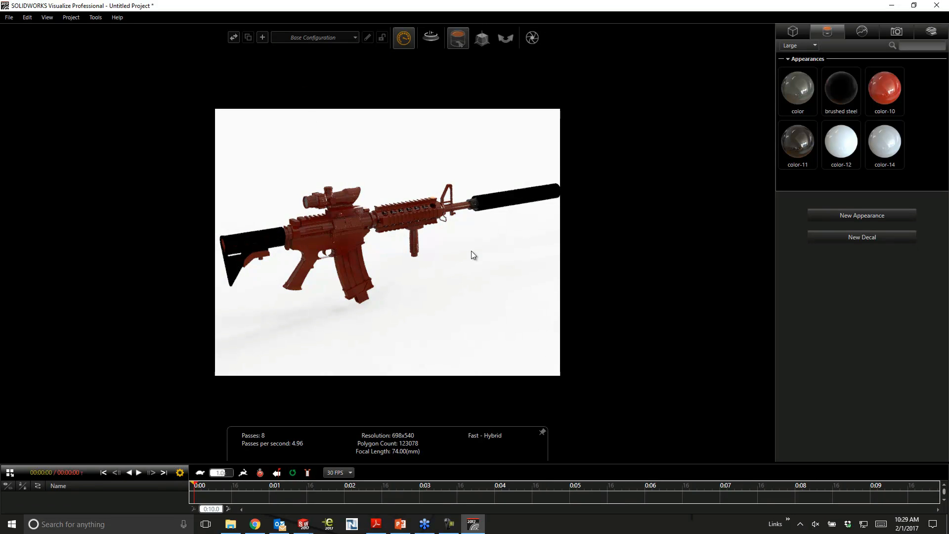
pyautogui.moveTo(447, 259); pyautogui.dragTo(523, 251)
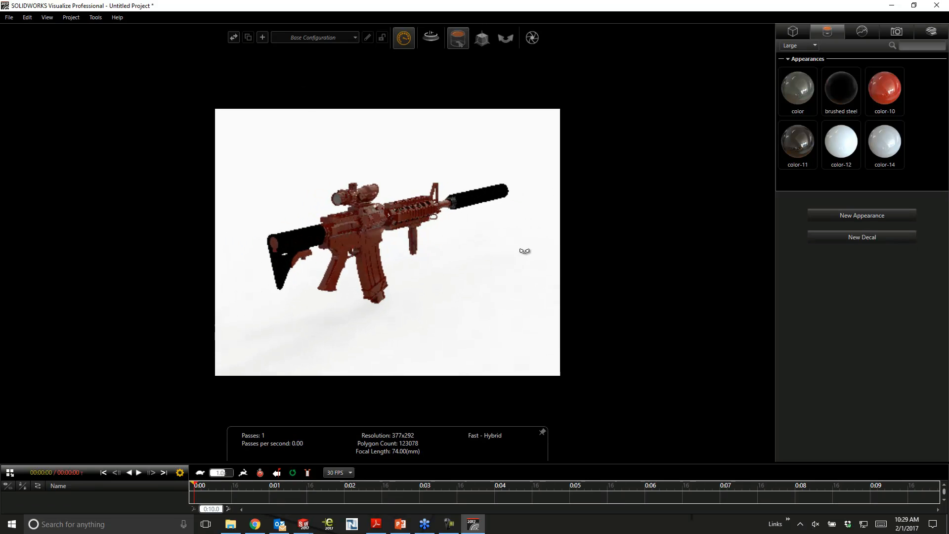
pyautogui.scroll(5, 356, 250)
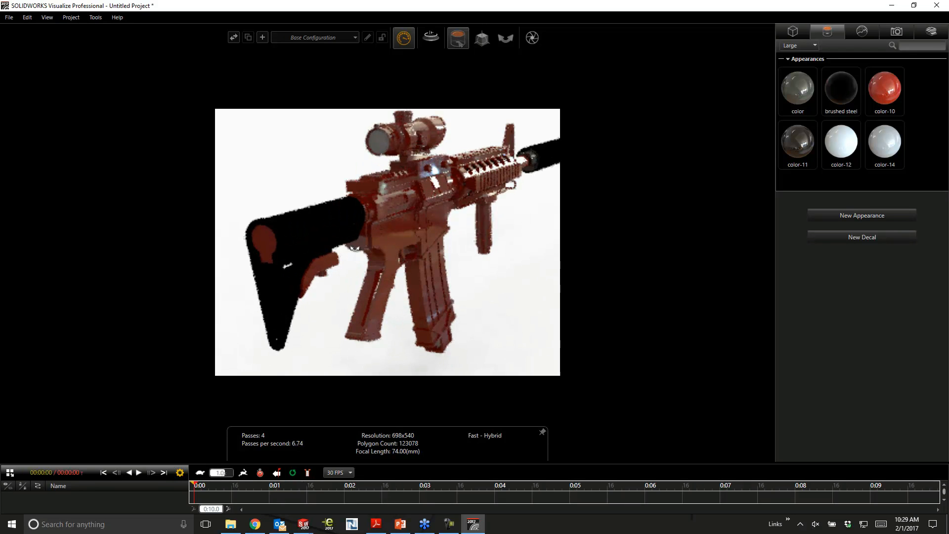
pyautogui.moveTo(366, 247); pyautogui.dragTo(383, 245)
pyautogui.moveTo(529, 233); pyautogui.dragTo(497, 245)
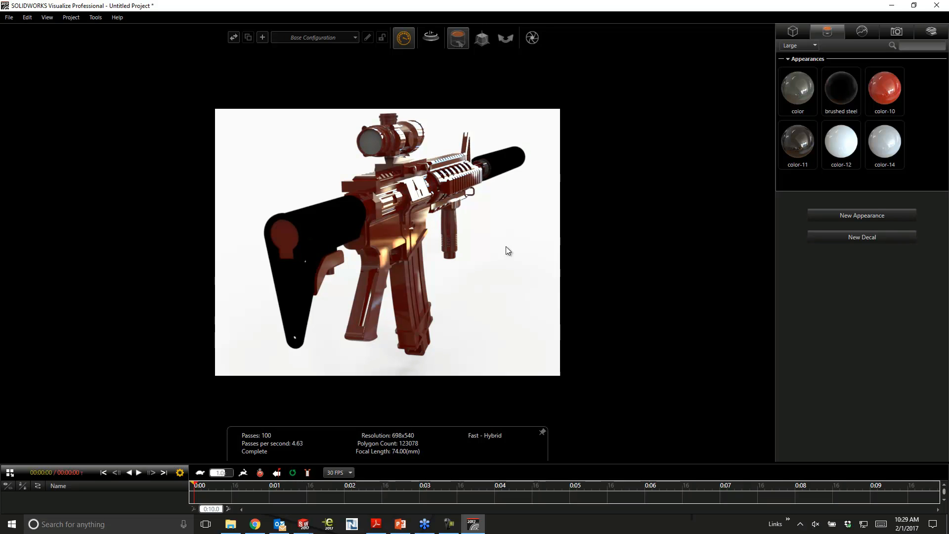
# - Review the render output options with Output Mode set to VR, without sending a job to the queue
pyautogui.click(532, 38)
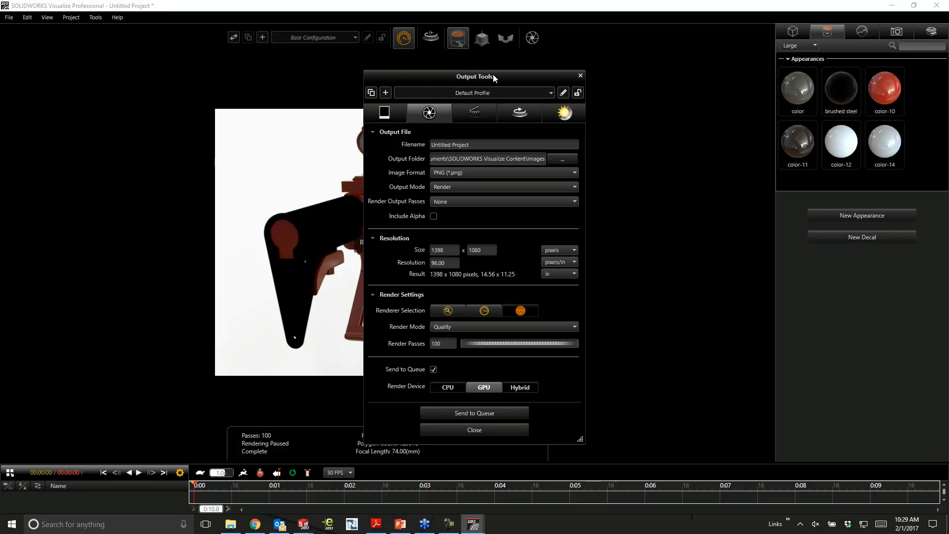
pyautogui.moveTo(500, 74); pyautogui.dragTo(513, 68)
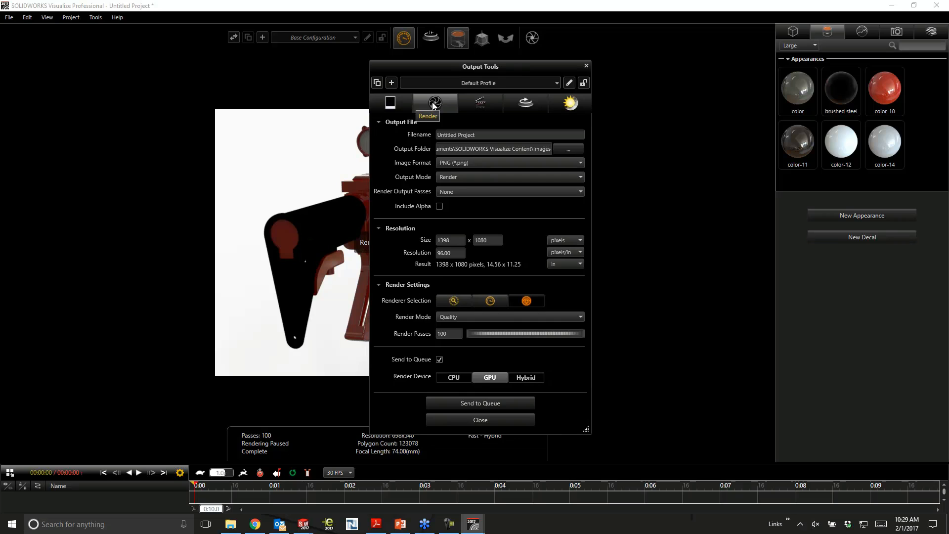
pyautogui.click(486, 177)
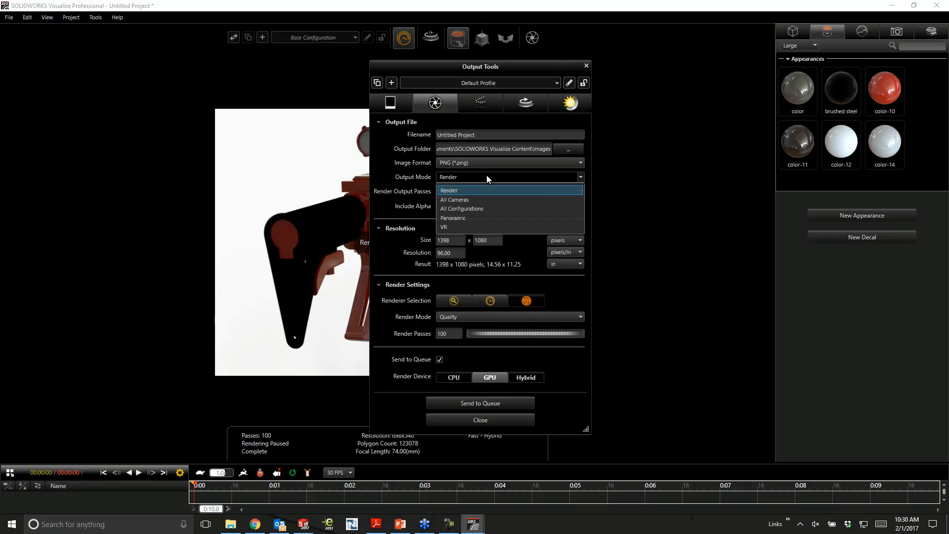
pyautogui.click(467, 227)
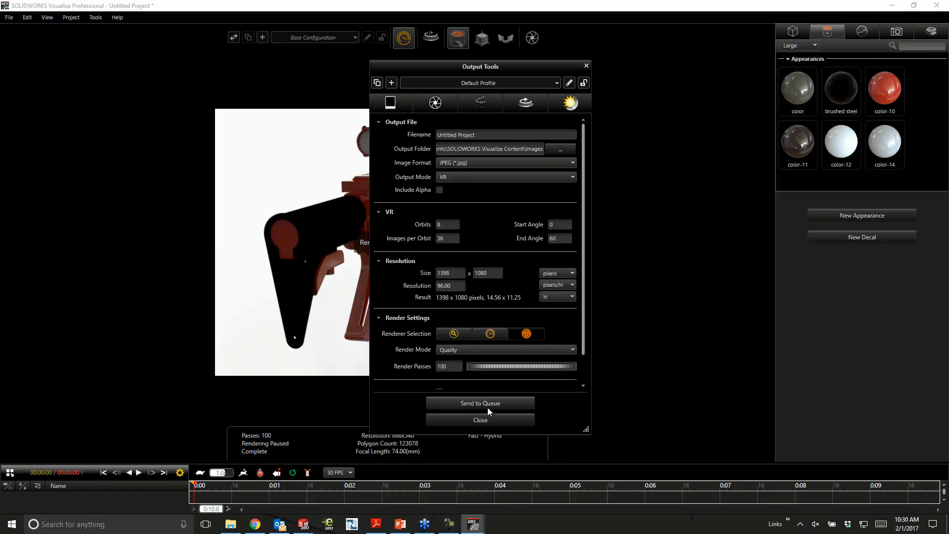
pyautogui.click(489, 420)
pyautogui.moveTo(475, 231); pyautogui.dragTo(465, 233)
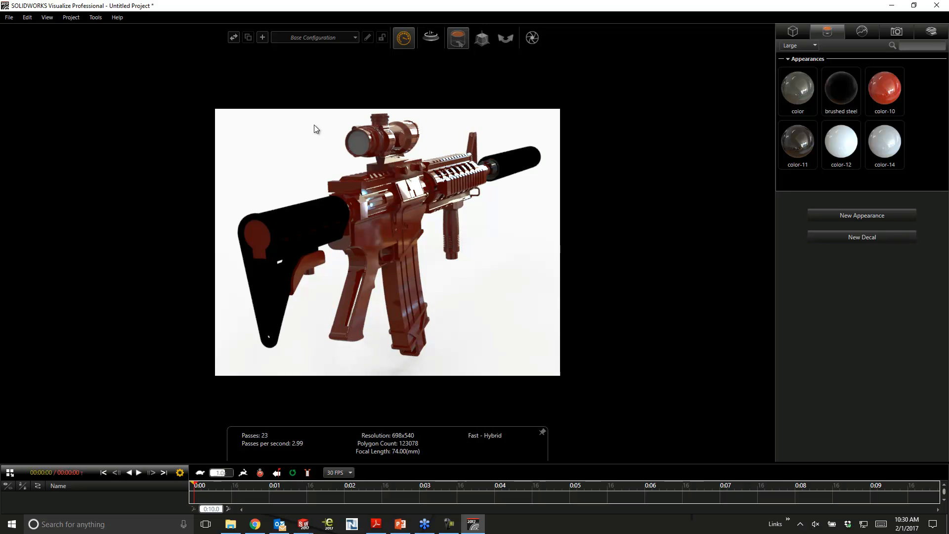
# - Switch to Chrome and rotate the sample sniper rifle VR view to examine it from several angles
pyautogui.hotkey('alt', 'Tab')
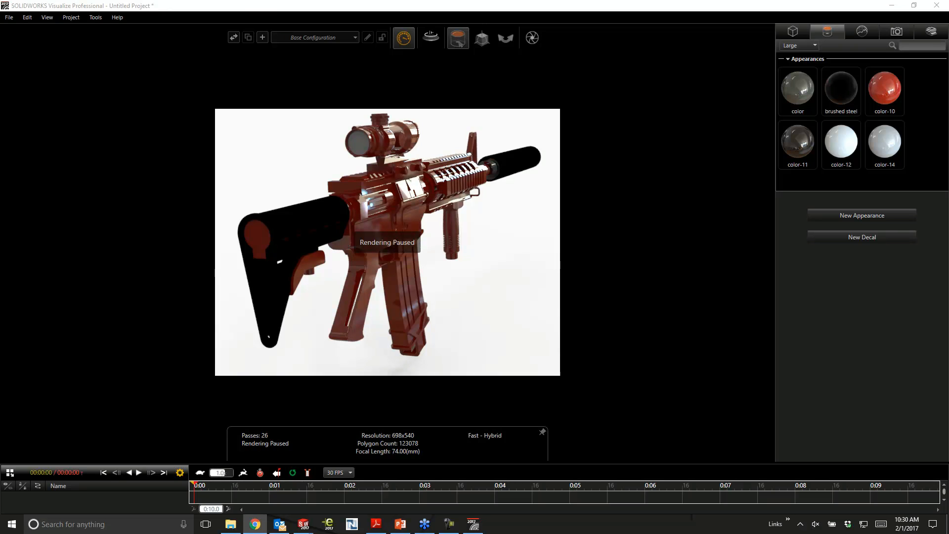
pyautogui.moveTo(338, 0); pyautogui.dragTo(338, 67)
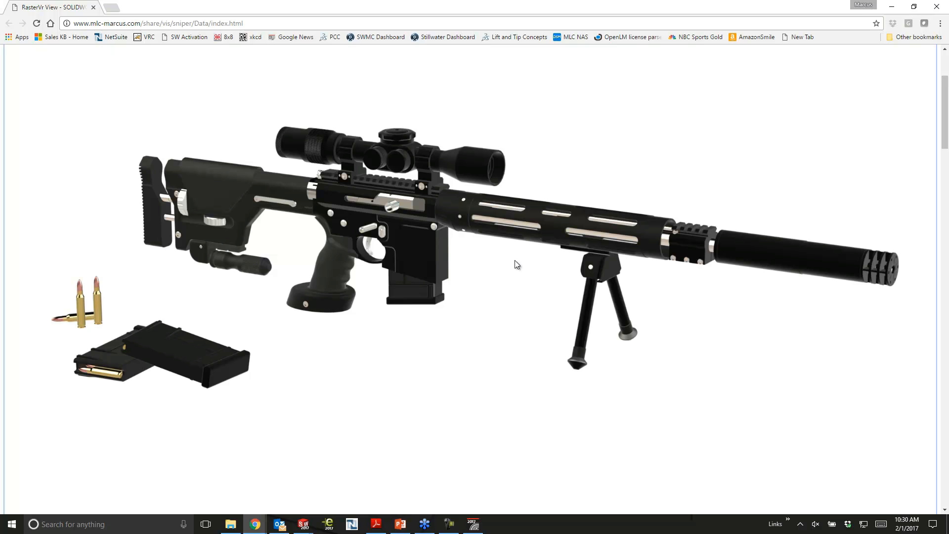
pyautogui.moveTo(518, 264)
pyautogui.mouseDown()
pyautogui.moveTo(52, 275)
pyautogui.moveTo(532, 271)
pyautogui.mouseUp()
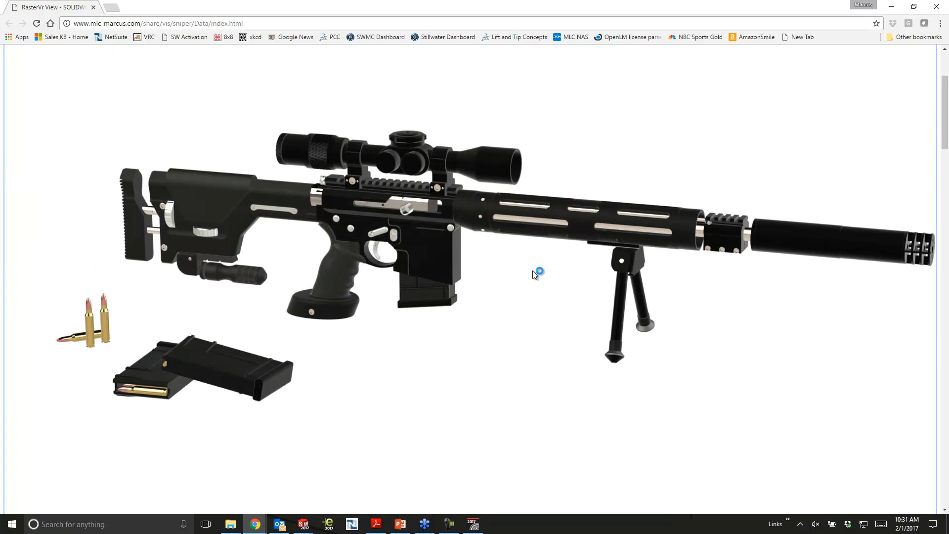
pyautogui.moveTo(532, 272); pyautogui.dragTo(474, 326)
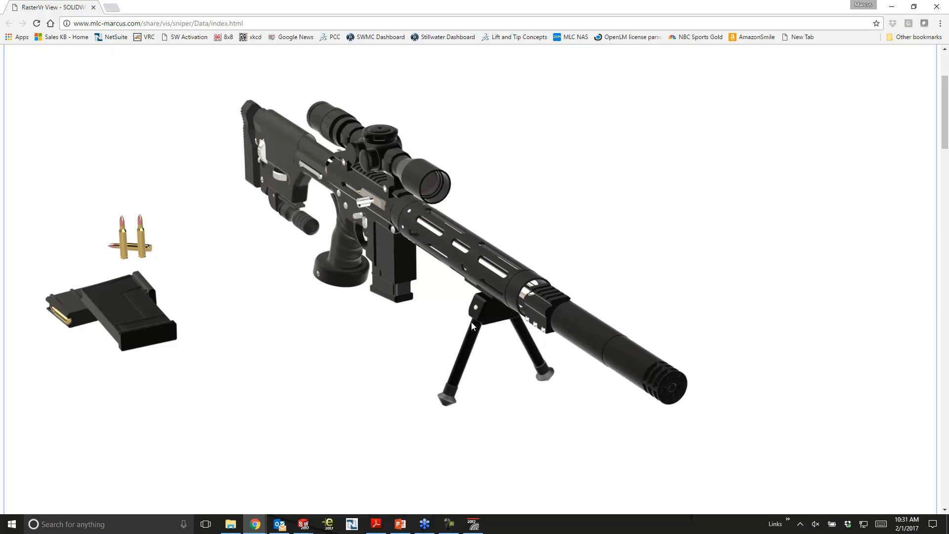
pyautogui.moveTo(410, 324); pyautogui.dragTo(446, 322)
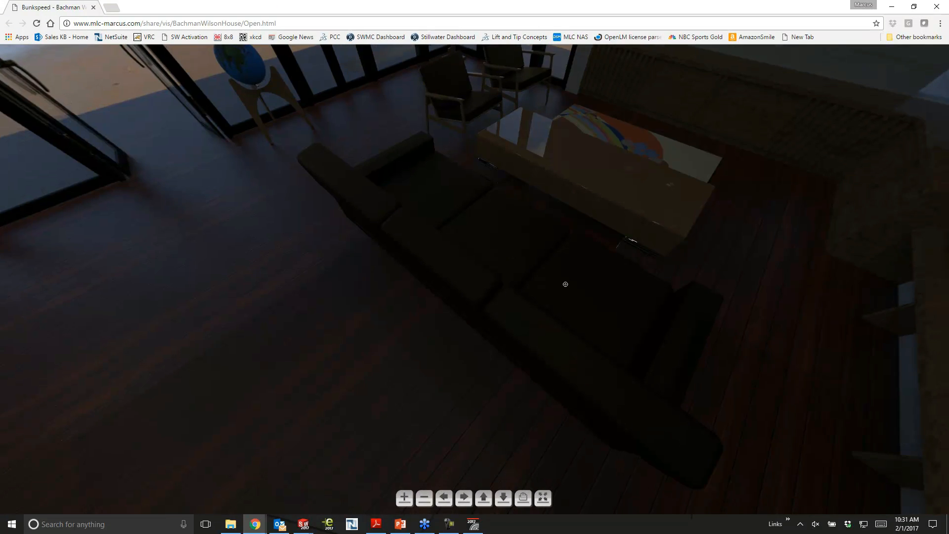
# - Look around the interior of the Bachman Wilson House sample panorama
pyautogui.moveTo(565, 284); pyautogui.dragTo(580, 203)
pyautogui.click(572, 268)
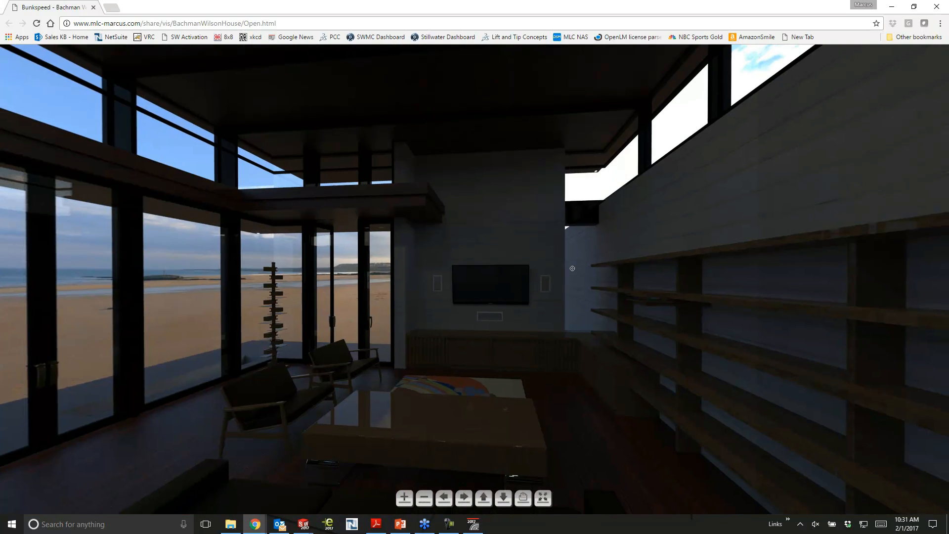
pyautogui.moveTo(572, 268); pyautogui.dragTo(583, 281)
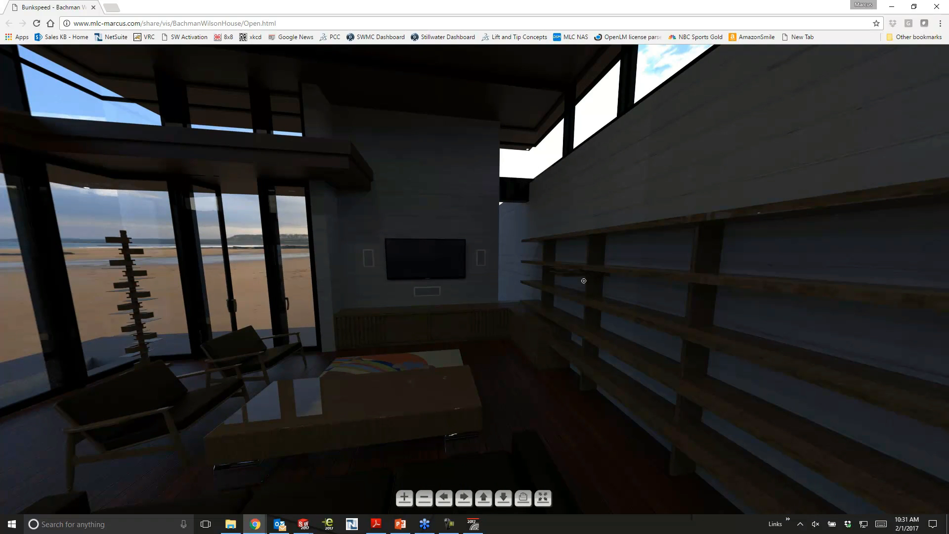
pyautogui.moveTo(569, 280); pyautogui.dragTo(388, 245)
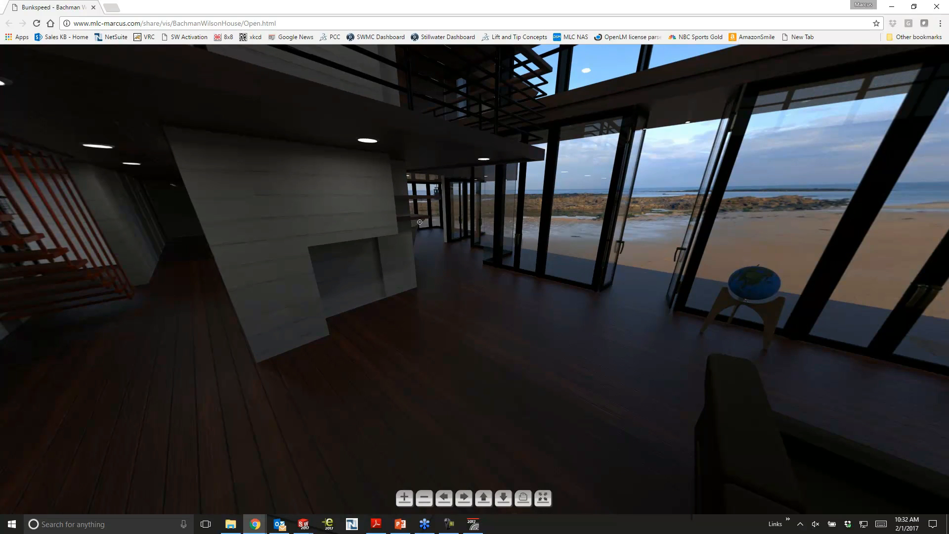
pyautogui.moveTo(455, 221); pyautogui.dragTo(538, 191)
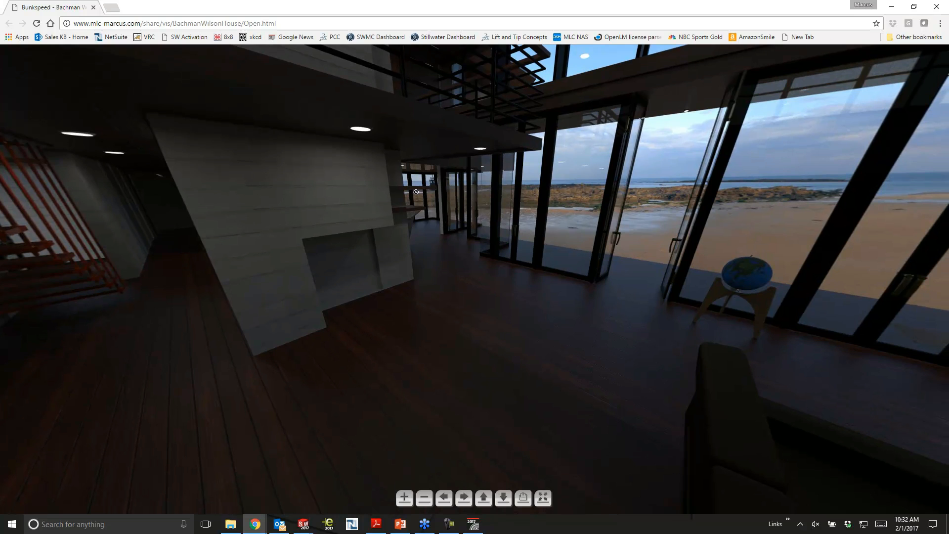
# - Switch back to the Retrofit assembly in SOLIDWORKS and examine the suppressor up close
pyautogui.click(890, 7)
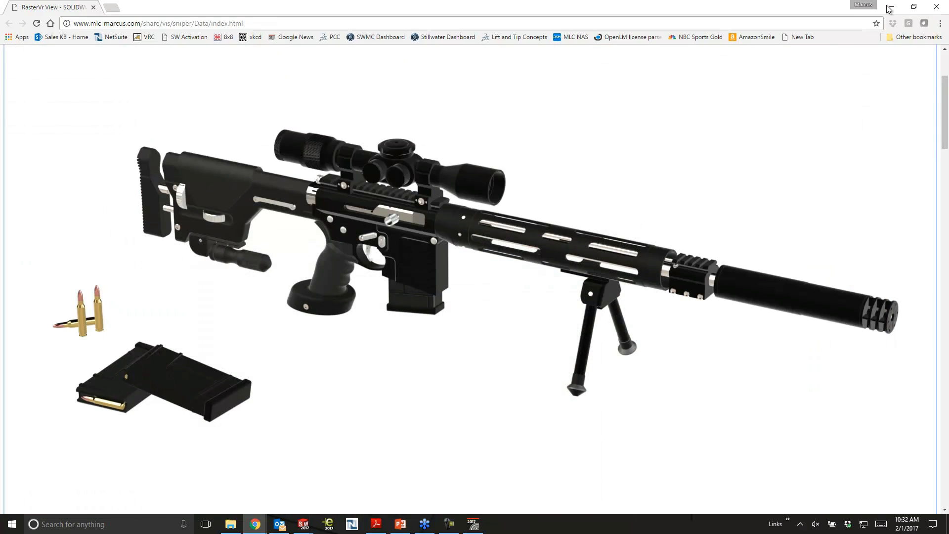
pyautogui.click(889, 7)
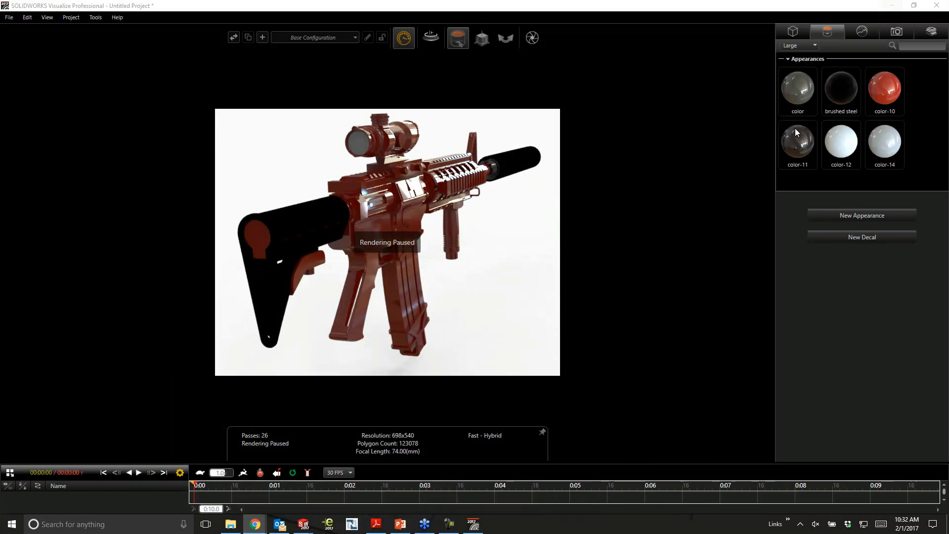
pyautogui.click(892, 6)
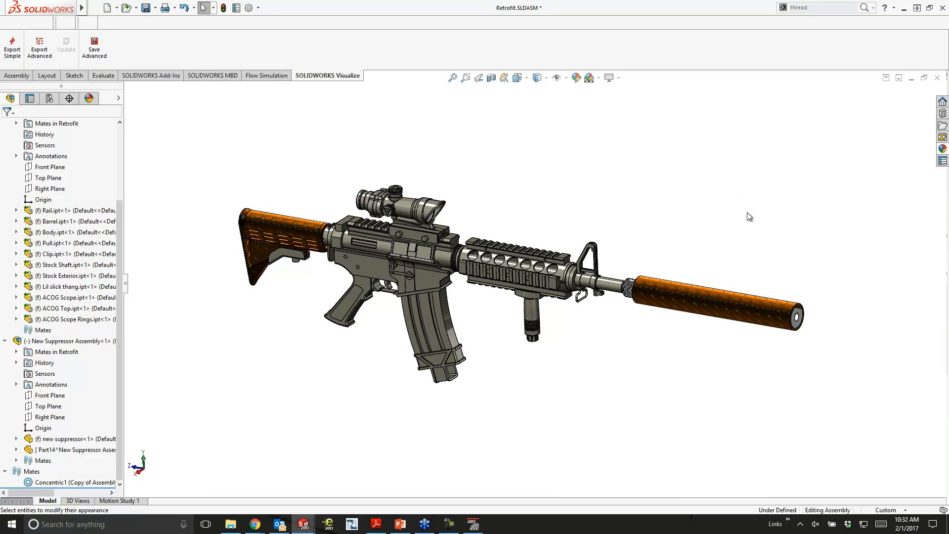
pyautogui.scroll(-2, 782, 334)
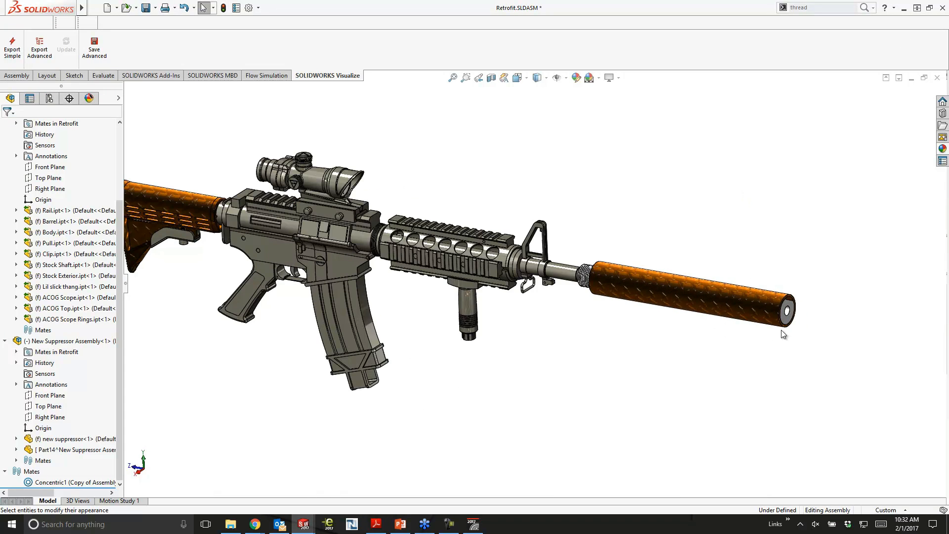
pyautogui.moveTo(684, 331); pyautogui.dragTo(793, 352, button='middle')
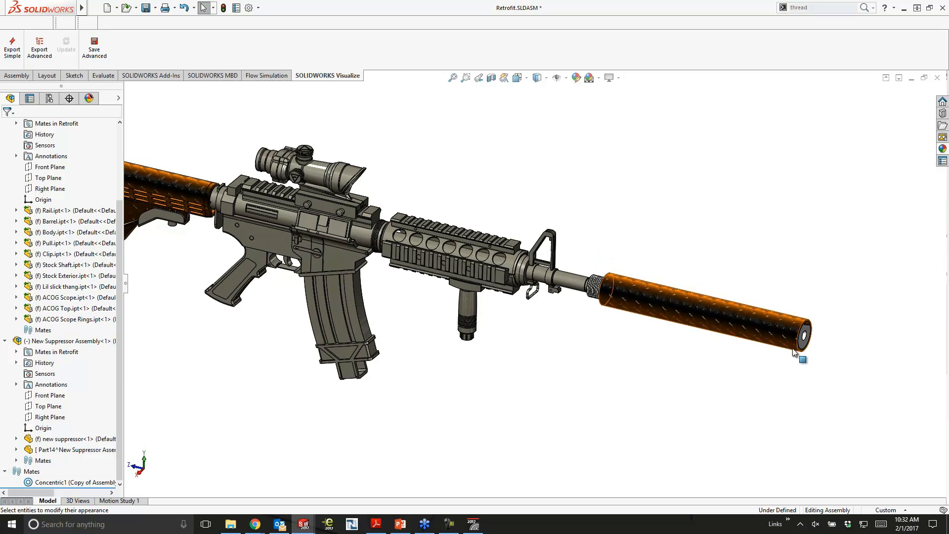
pyautogui.scroll(-3, 793, 352)
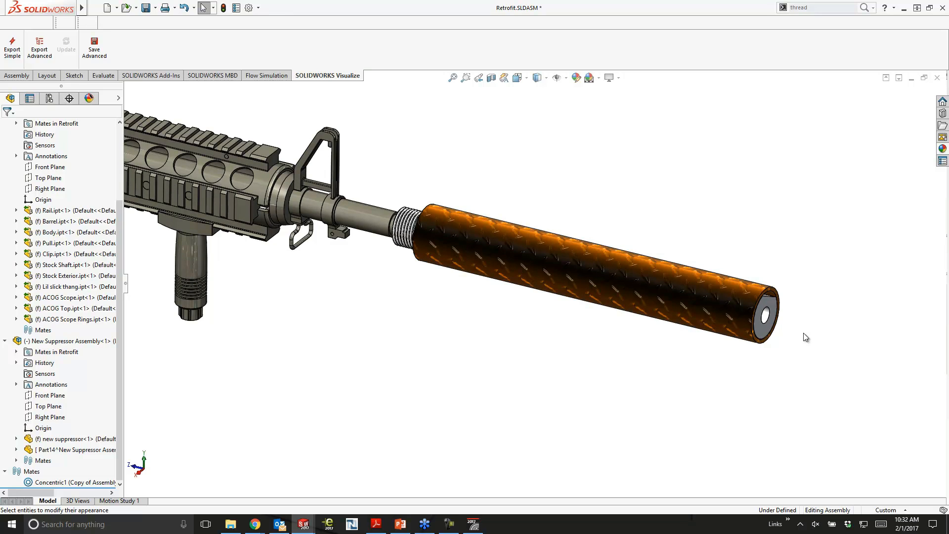
# - Open the new suppressor part from the Retrofit assembly and suppress its thread feature
pyautogui.click(769, 316)
pyautogui.click(795, 253)
pyautogui.moveTo(730, 218); pyautogui.dragTo(605, 195, button='middle')
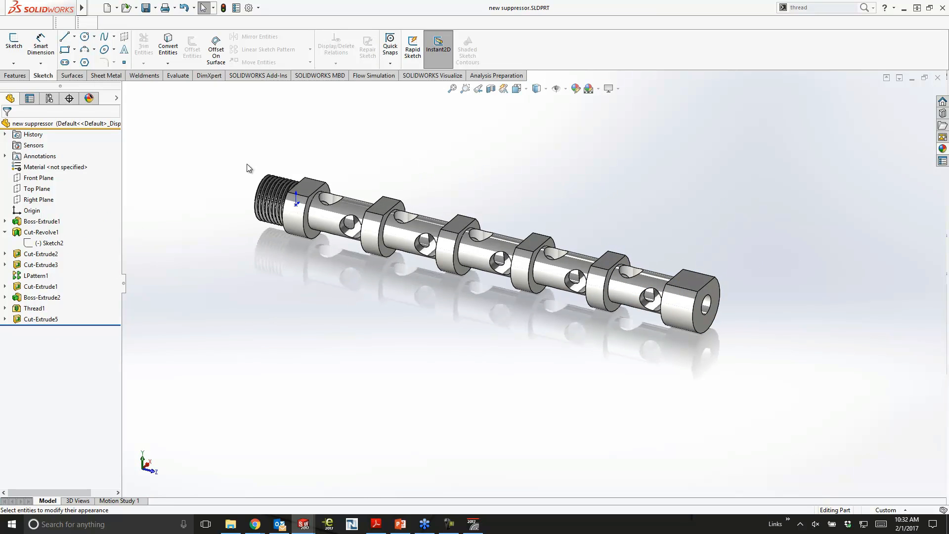
pyautogui.click(35, 308)
pyautogui.click(54, 285)
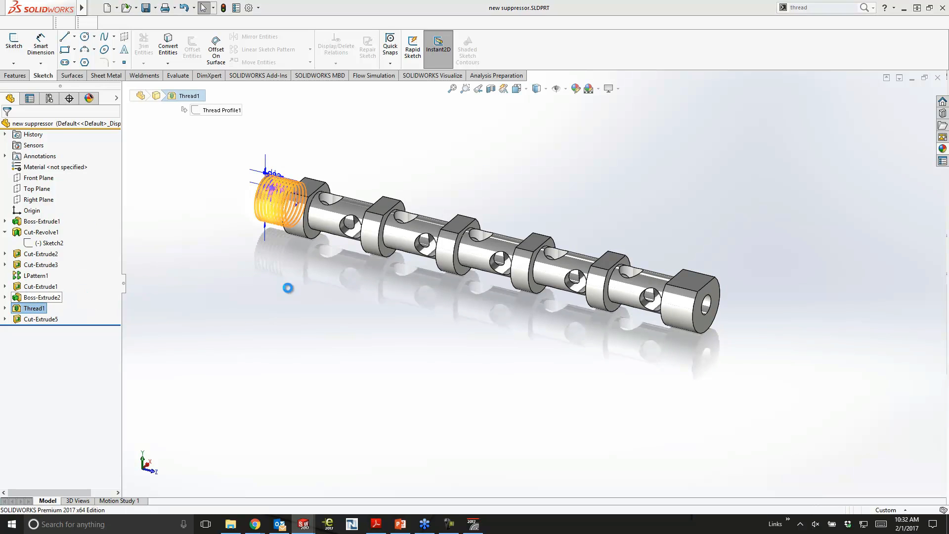
pyautogui.moveTo(287, 289); pyautogui.dragTo(280, 269, button='middle')
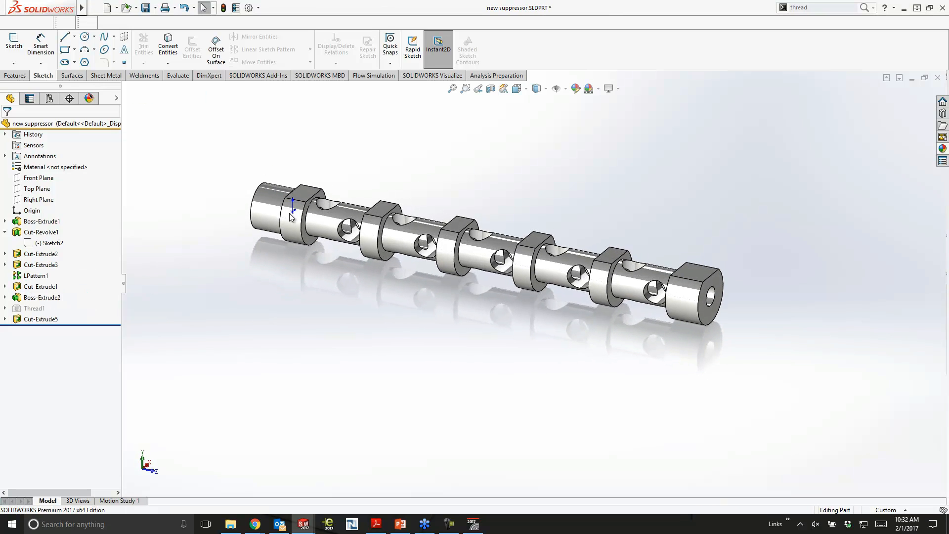
# - Enable the SOLIDWORKS Simulation add-in and create a static study for the suppressor part
pyautogui.click(268, 76)
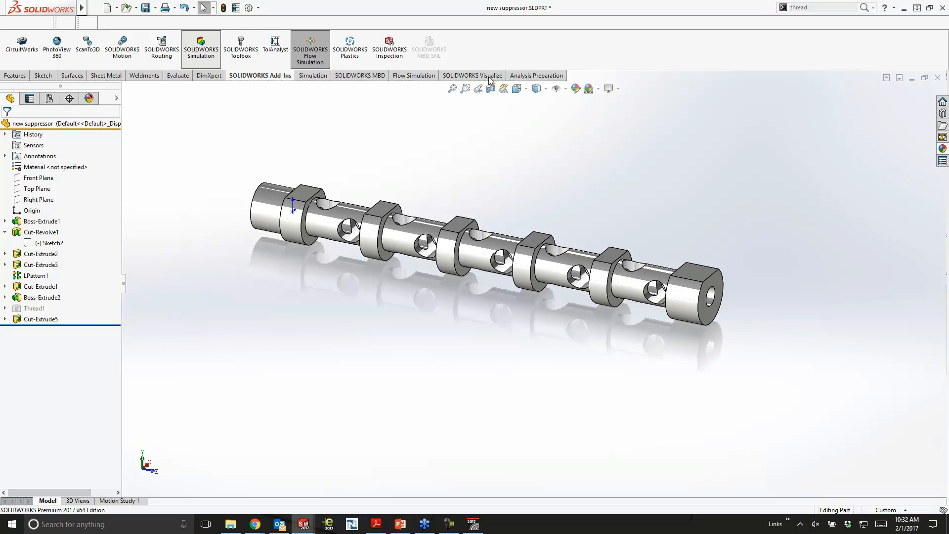
pyautogui.click(316, 76)
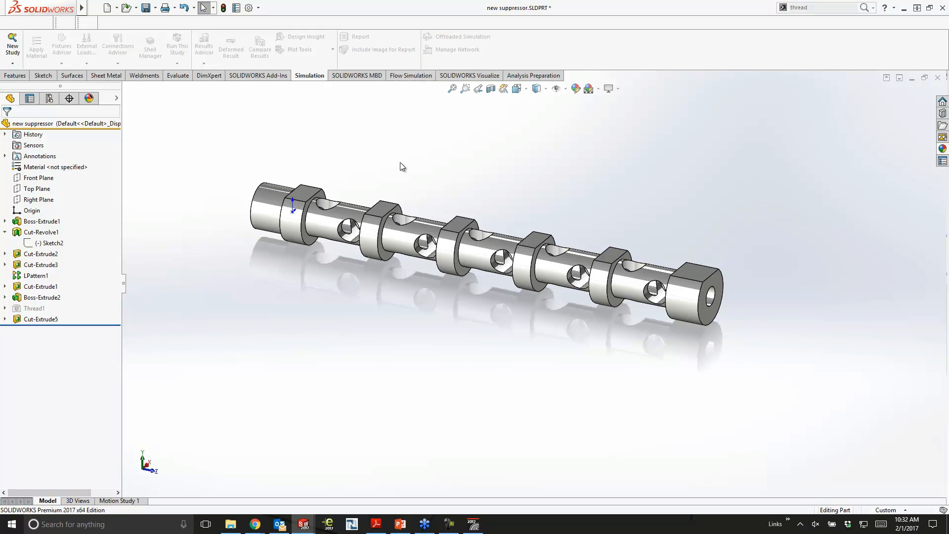
pyautogui.click(12, 64)
pyautogui.click(31, 75)
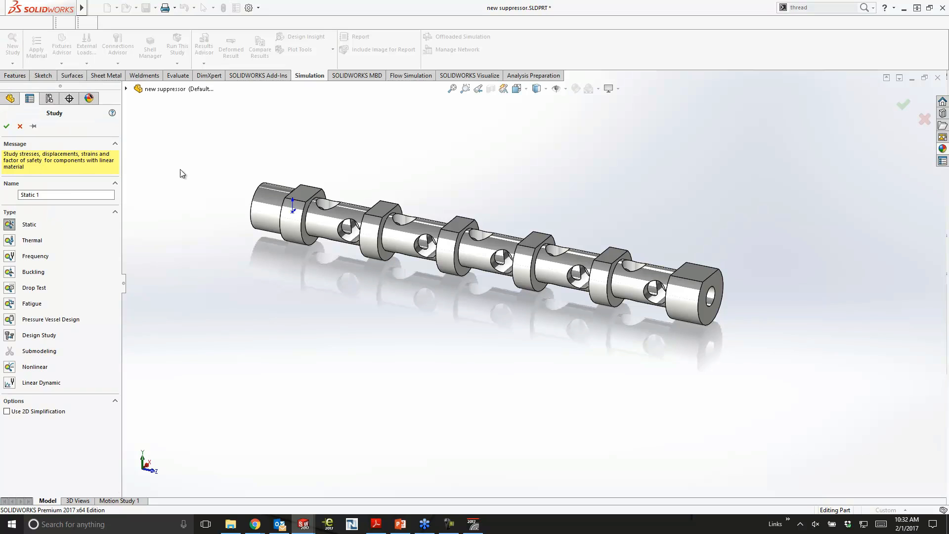
pyautogui.click(6, 126)
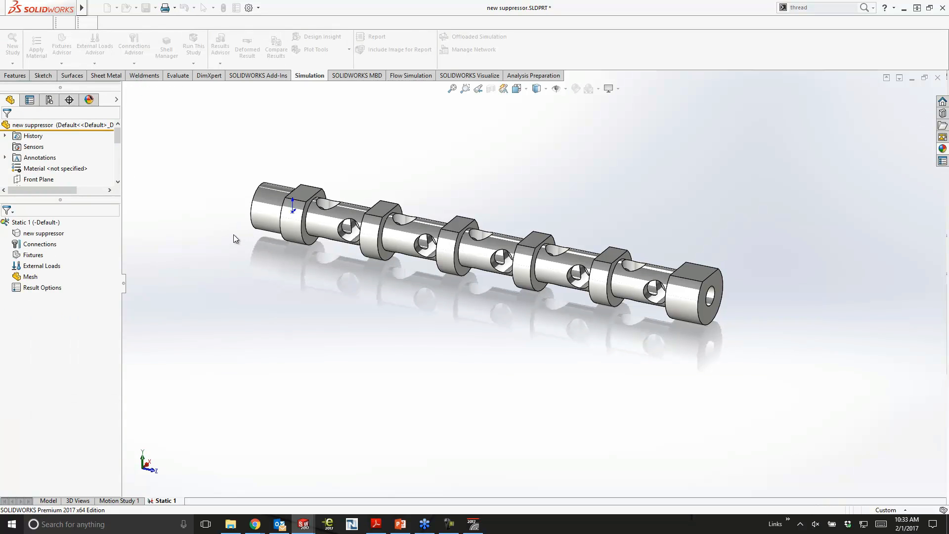
# - Assign the favorite material Cast Alloy Steel to the suppressor body in the static study
pyautogui.rightClick(27, 233)
pyautogui.click(75, 241)
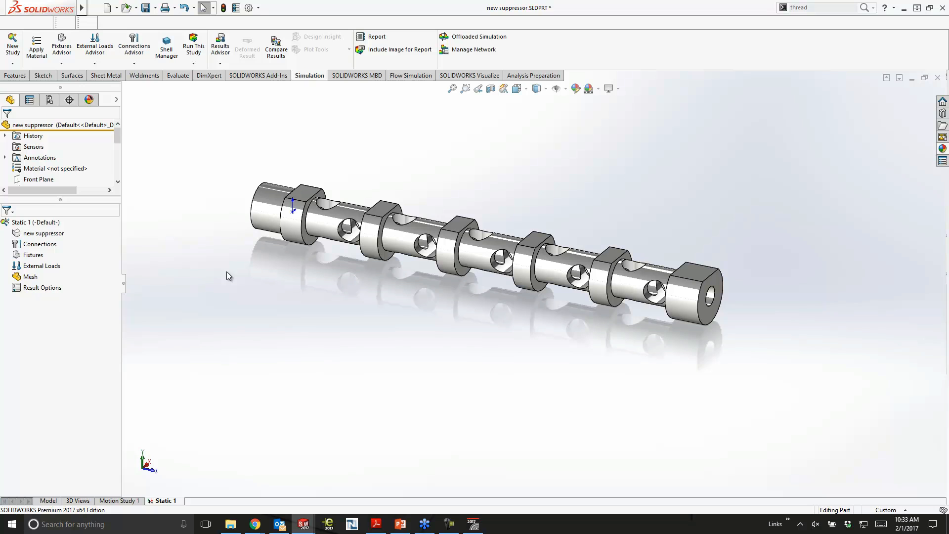
pyautogui.rightClick(58, 235)
pyautogui.click(149, 201)
pyautogui.moveTo(148, 201); pyautogui.dragTo(608, 292, button='middle')
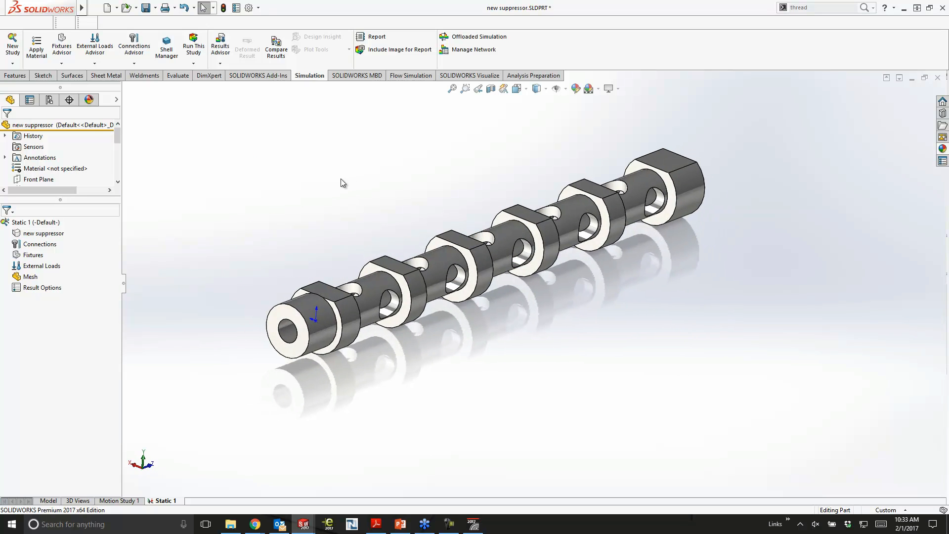
pyautogui.rightClick(42, 235)
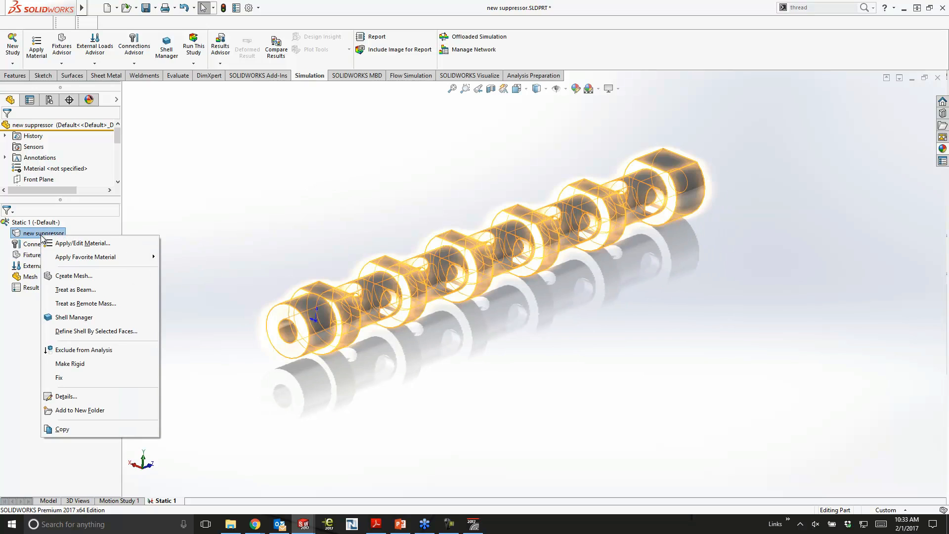
pyautogui.moveTo(74, 257)
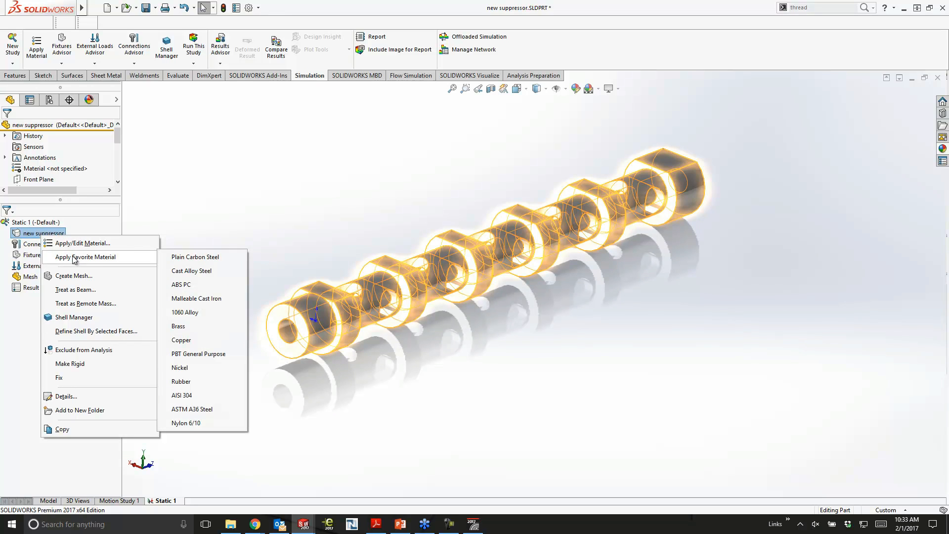
pyautogui.click(218, 272)
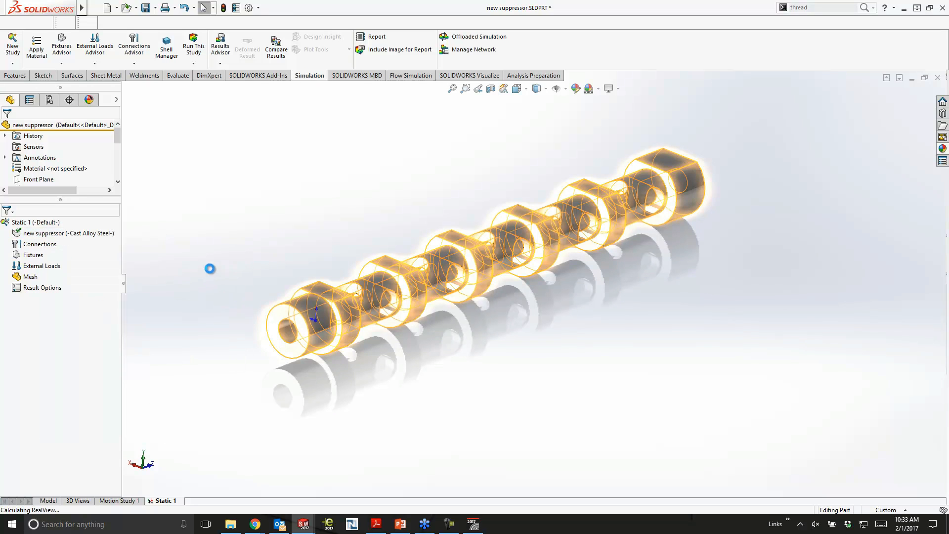
pyautogui.moveTo(195, 263); pyautogui.dragTo(176, 250, button='middle')
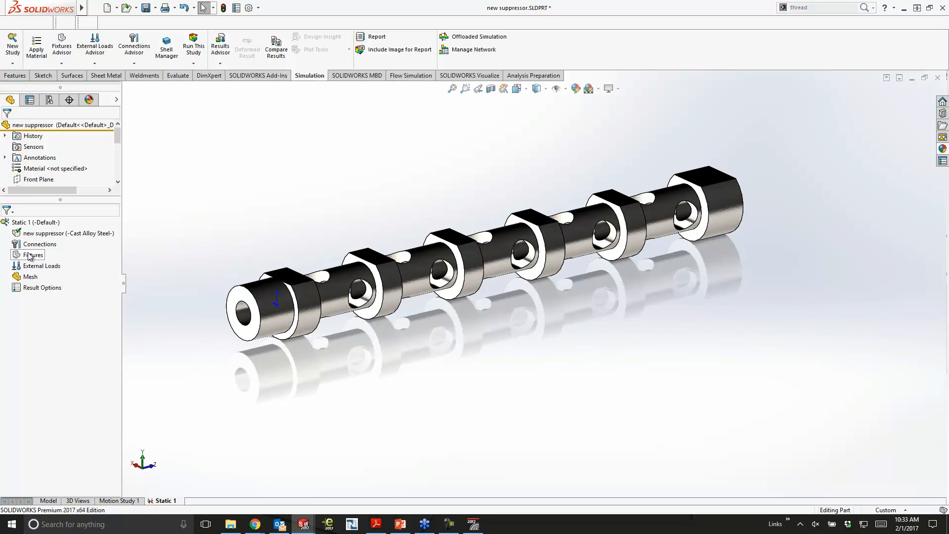
# - Apply a Fixed Geometry fixture to the ring-shaped end face where the suppressor attaches to the barrel
pyautogui.rightClick(33, 255)
pyautogui.click(49, 272)
pyautogui.click(237, 297)
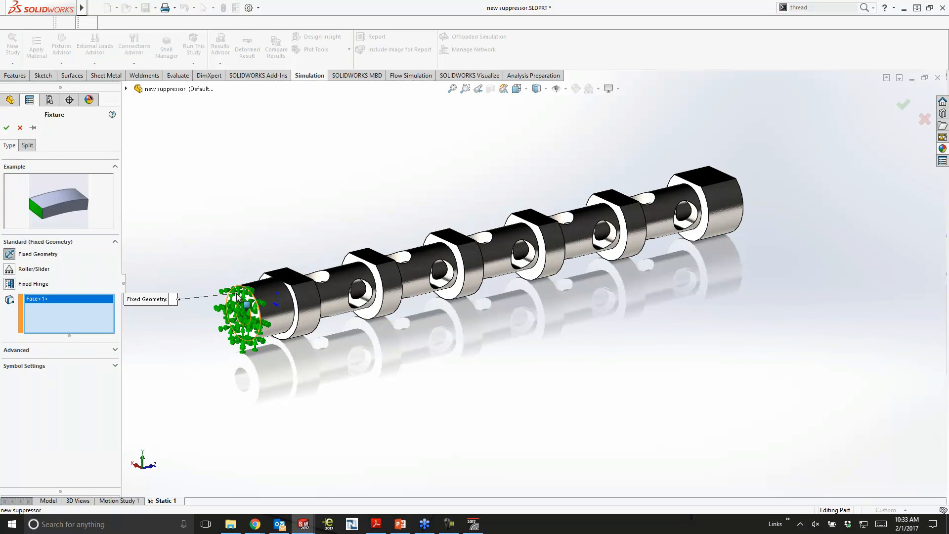
pyautogui.click(6, 128)
pyautogui.moveTo(361, 143); pyautogui.dragTo(361, 159, button='middle')
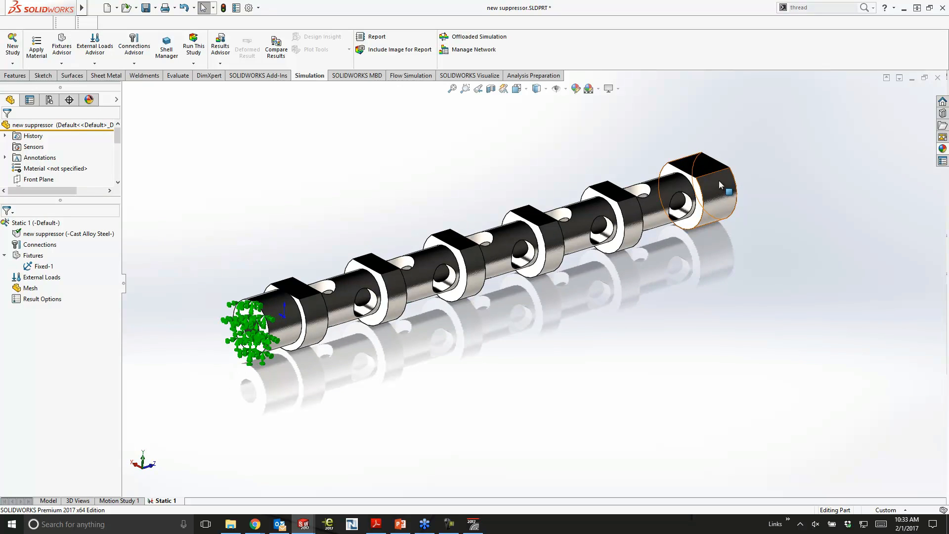
# - Apply a 100 lbf normal force in English (IPS) units to the upper flat at the suppressor's free end
pyautogui.rightClick(39, 275)
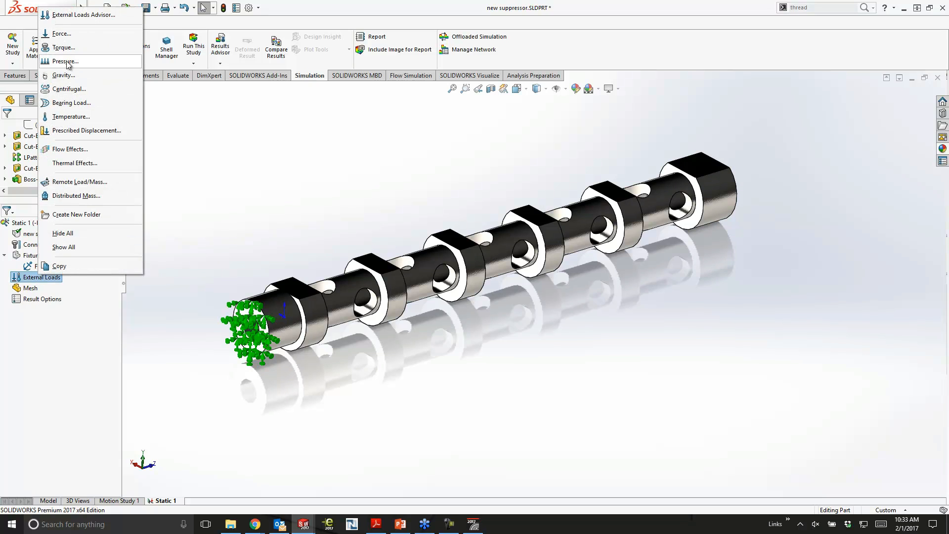
pyautogui.click(63, 35)
pyautogui.click(707, 168)
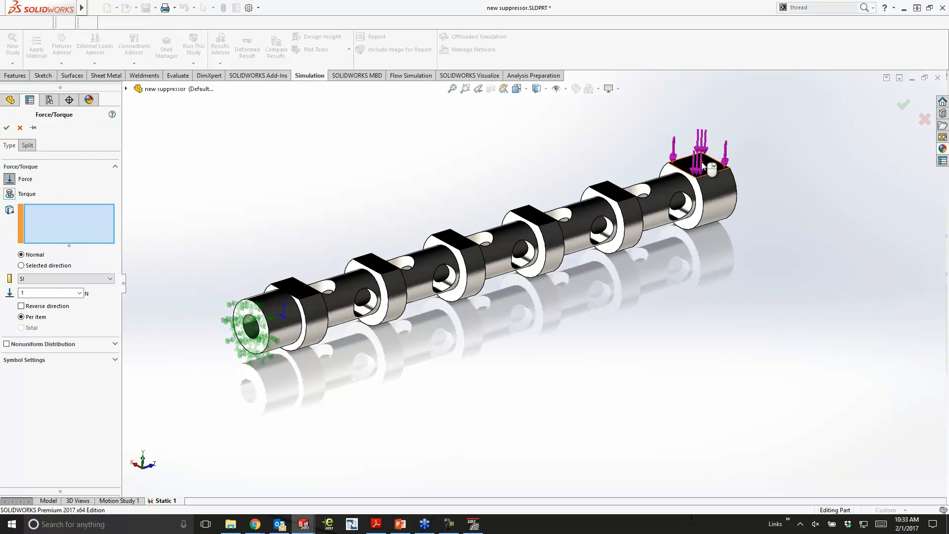
pyautogui.click(64, 279)
pyautogui.click(39, 292)
pyautogui.write('100')
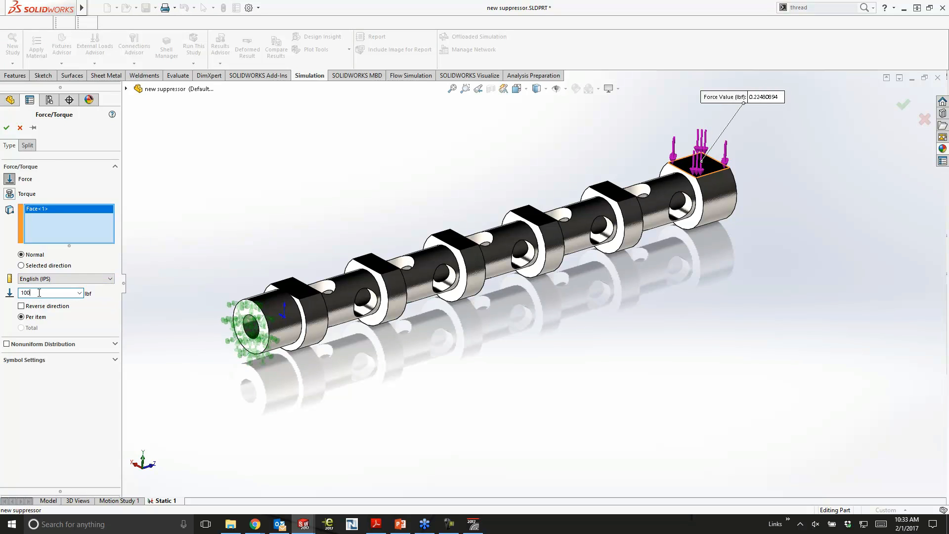
pyautogui.click(7, 128)
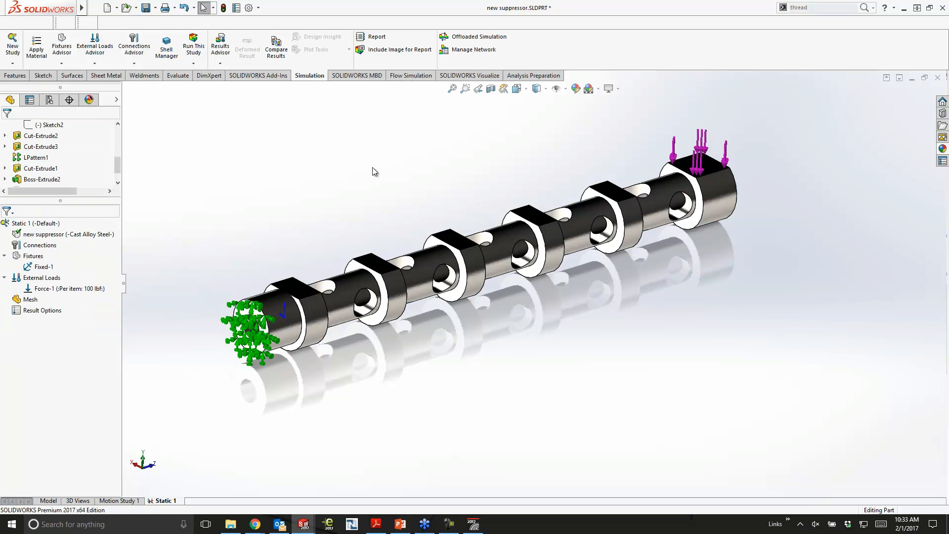
# - Mesh and run the static study to produce the von Mises stress plot on the suppressor
pyautogui.rightClick(43, 223)
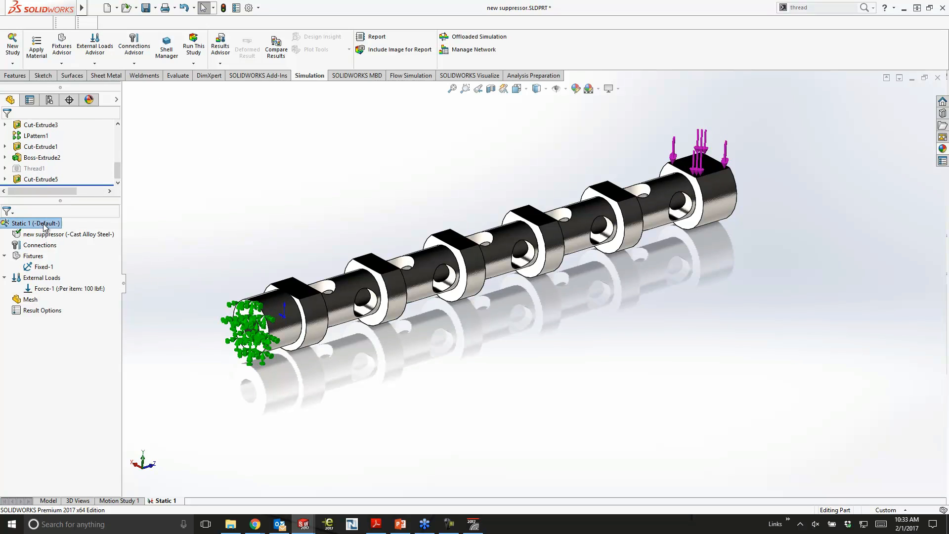
pyautogui.click(69, 231)
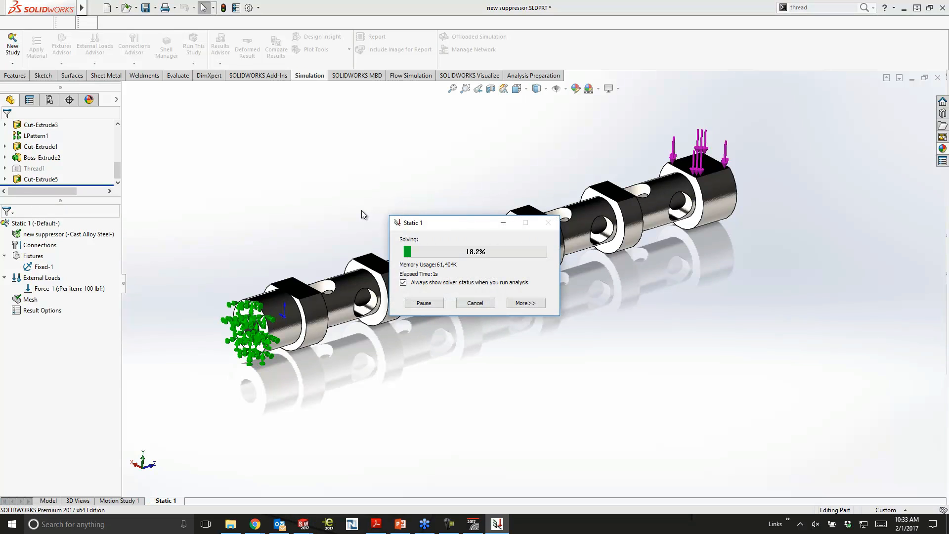
pyautogui.moveTo(377, 223); pyautogui.dragTo(397, 228, button='middle')
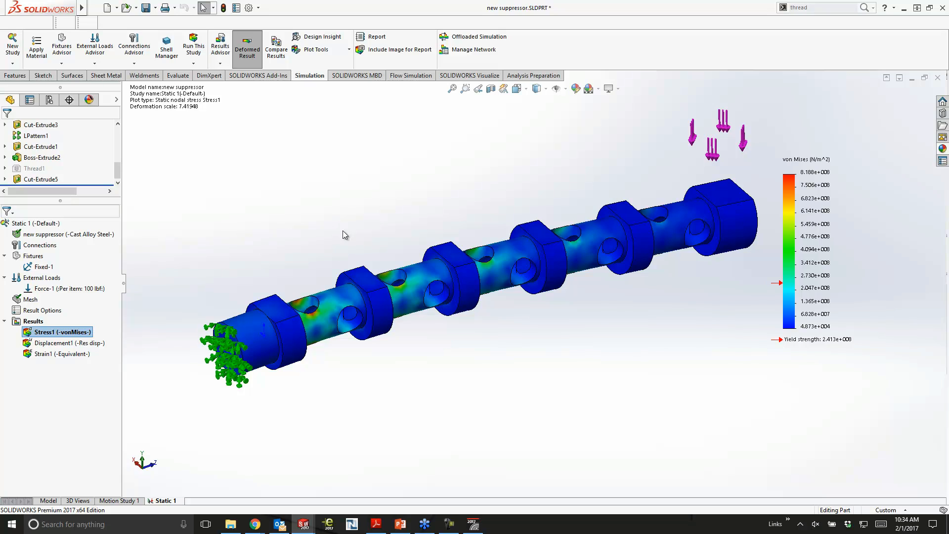
# - Examine the von Mises stress distribution around the cross holes near the fixed end and along the suppressor
pyautogui.scroll(-5, 289, 309)
pyautogui.moveTo(398, 386); pyautogui.dragTo(403, 319, button='middle')
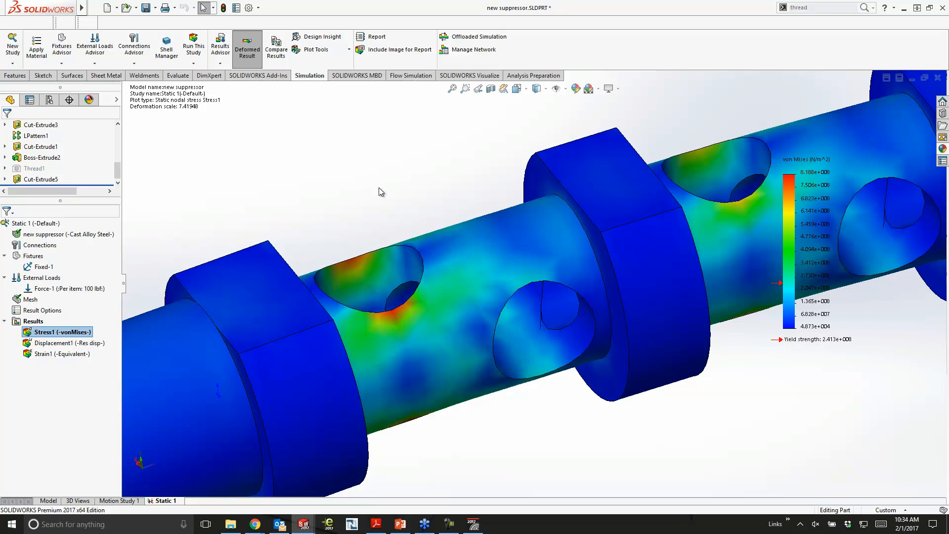
pyautogui.scroll(6, 464, 226)
pyautogui.keyDown('ctrl'); pyautogui.moveTo(642, 254); pyautogui.dragTo(448, 283, button='middle'); pyautogui.keyUp('ctrl')
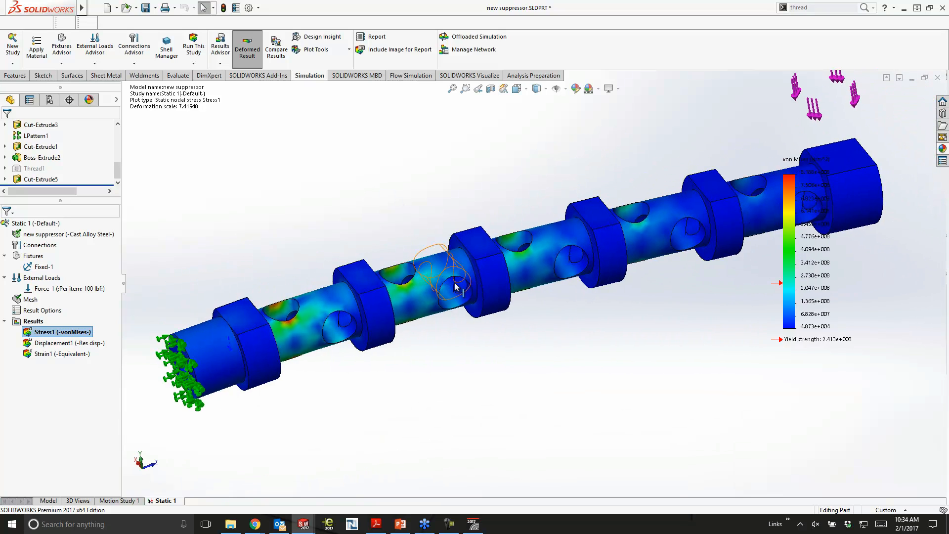
pyautogui.scroll(1, 454, 282)
pyautogui.keyDown('ctrl'); pyautogui.moveTo(624, 327); pyautogui.dragTo(603, 329, button='middle'); pyautogui.keyUp('ctrl')
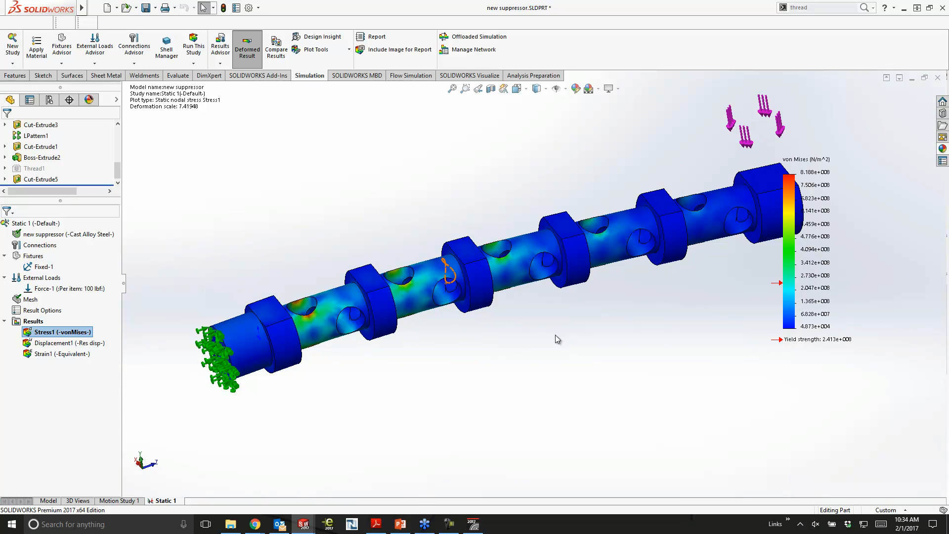
# - Switch to the Suppressor Assembly document and view the Burst project's acoustic power cut plot
pyautogui.hotkey('ctrl', 'Tab')
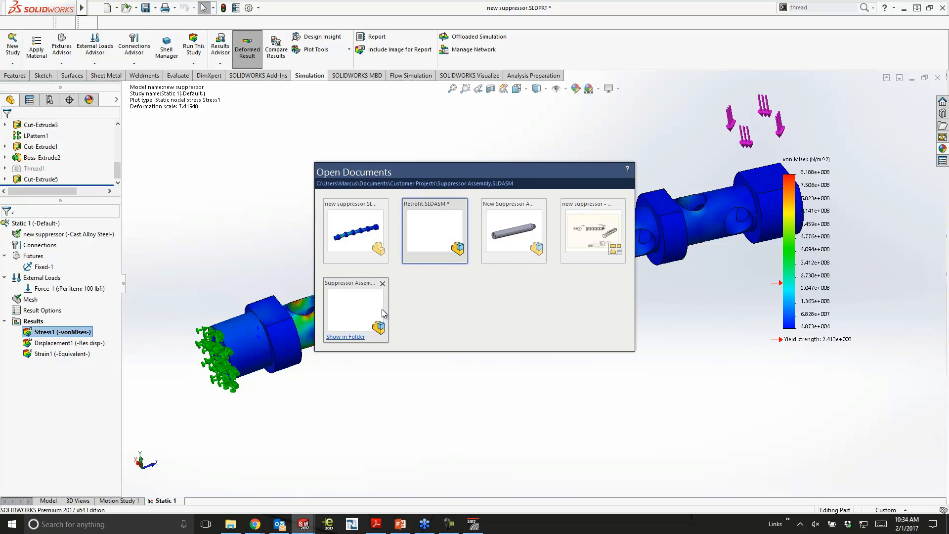
pyautogui.click(363, 310)
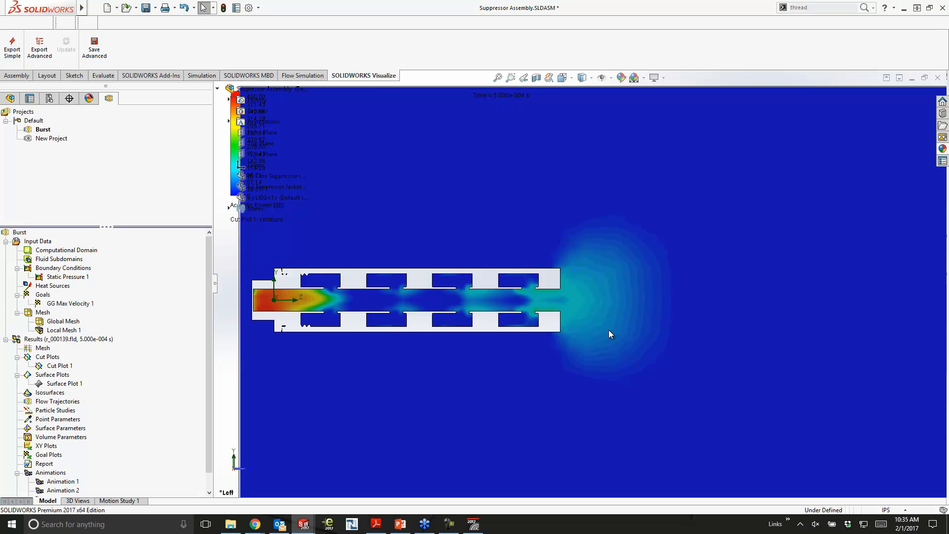
pyautogui.keyDown('ctrl'); pyautogui.moveTo(634, 325); pyautogui.dragTo(697, 326, button='middle'); pyautogui.keyUp('ctrl')
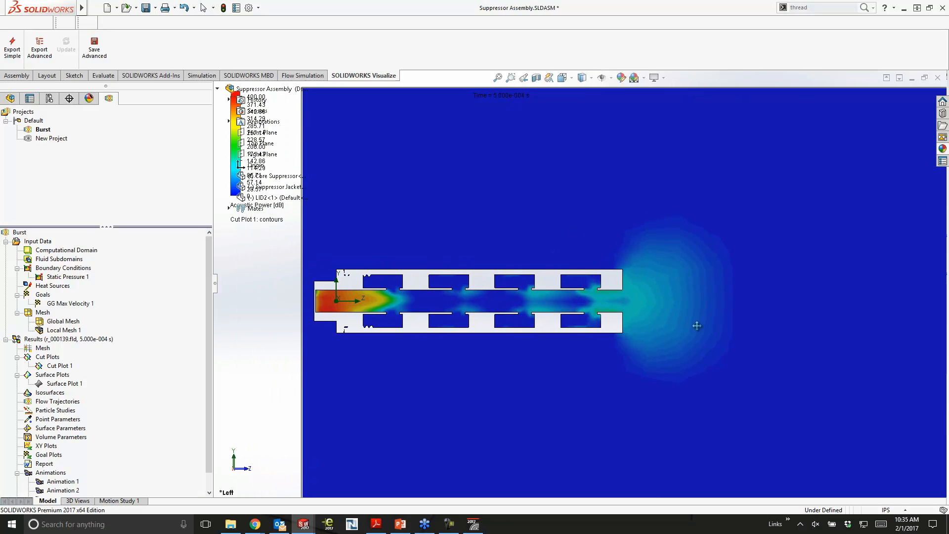